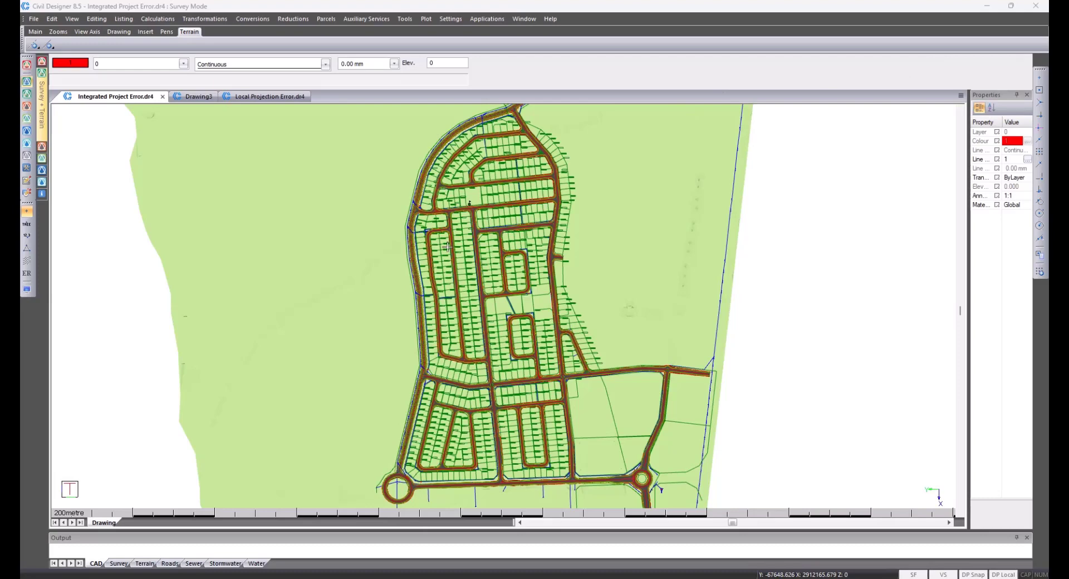
Examine the projection settings of the Local Projection Error project and leave them as they are.
click(278, 97)
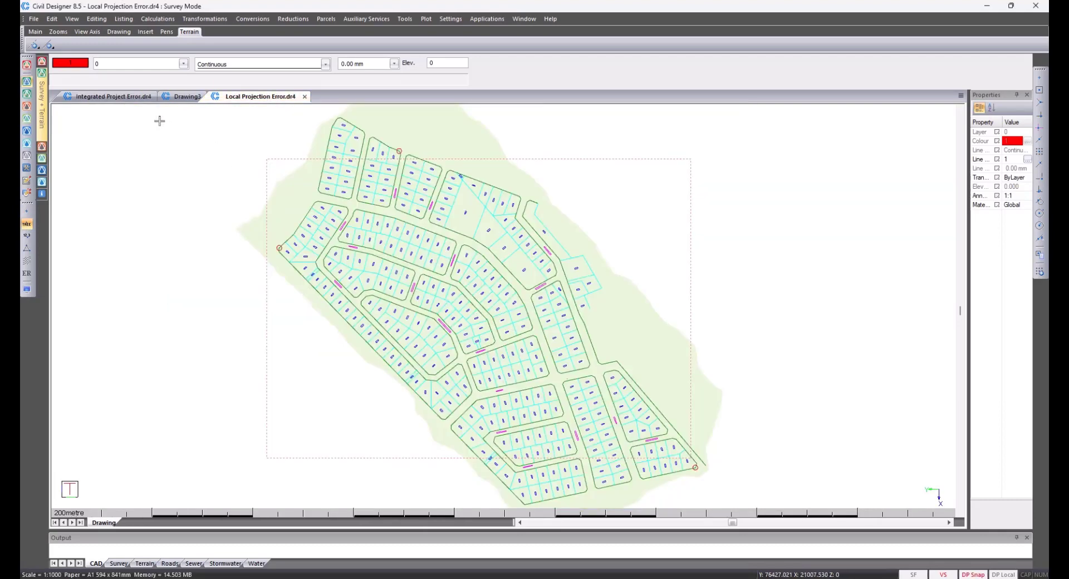
click(33, 20)
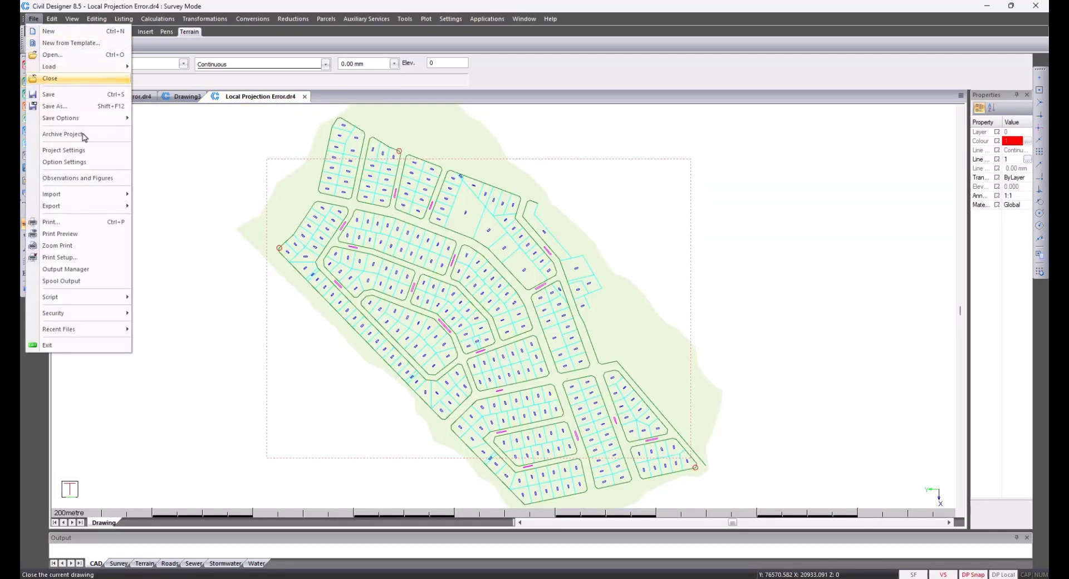
click(102, 152)
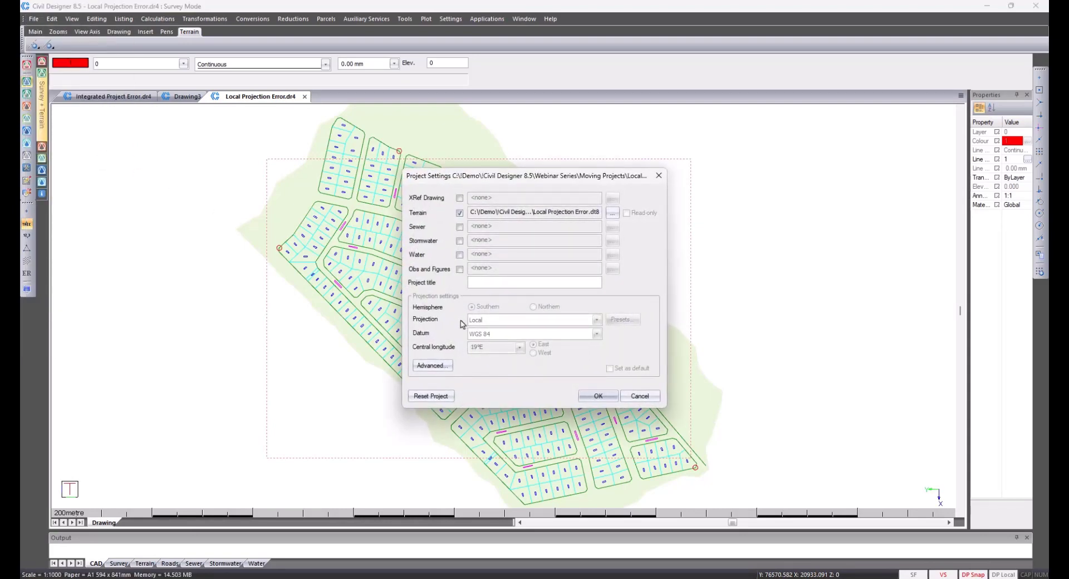
click(646, 399)
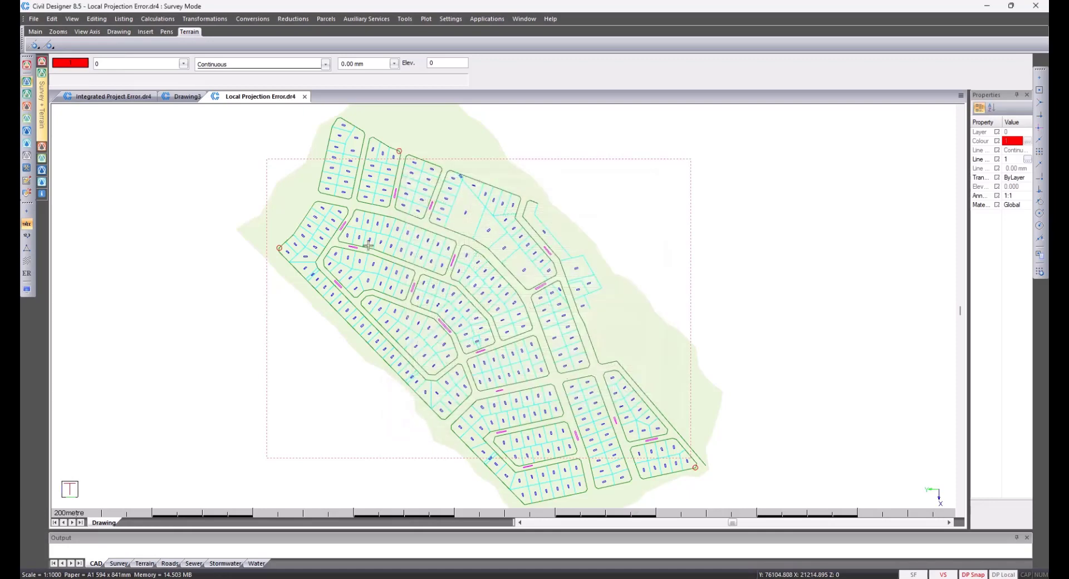
In Drawing3's project settings, create a terrain file named Webinar, examine the projection options, and discard the settings.
click(184, 97)
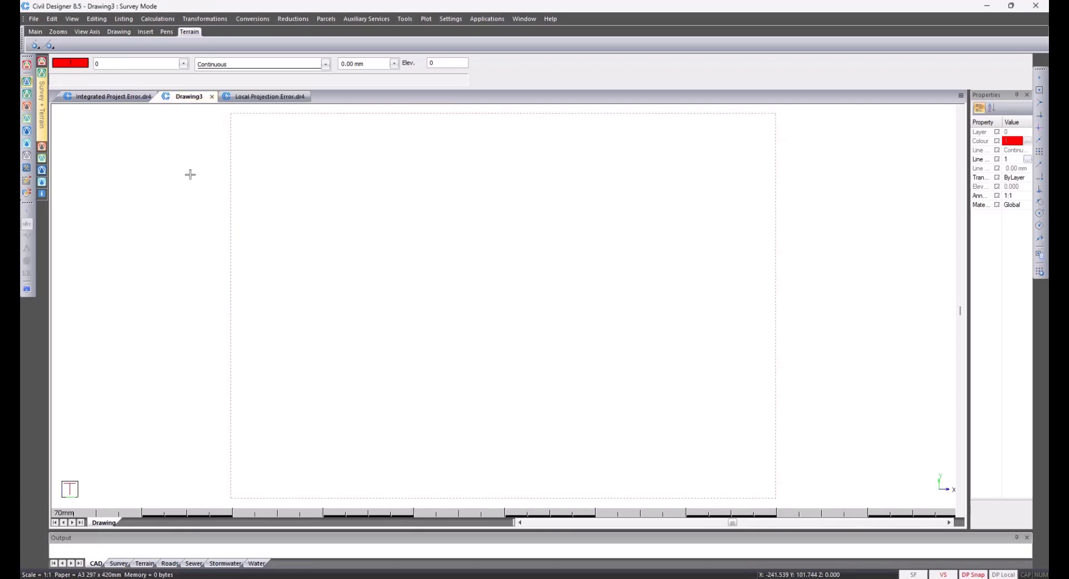
click(34, 19)
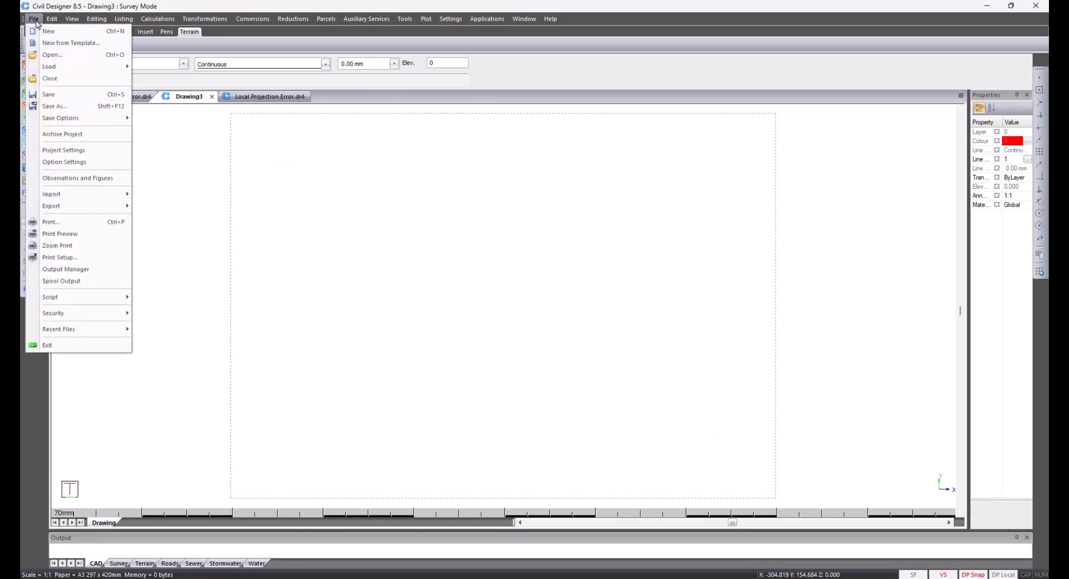
click(78, 149)
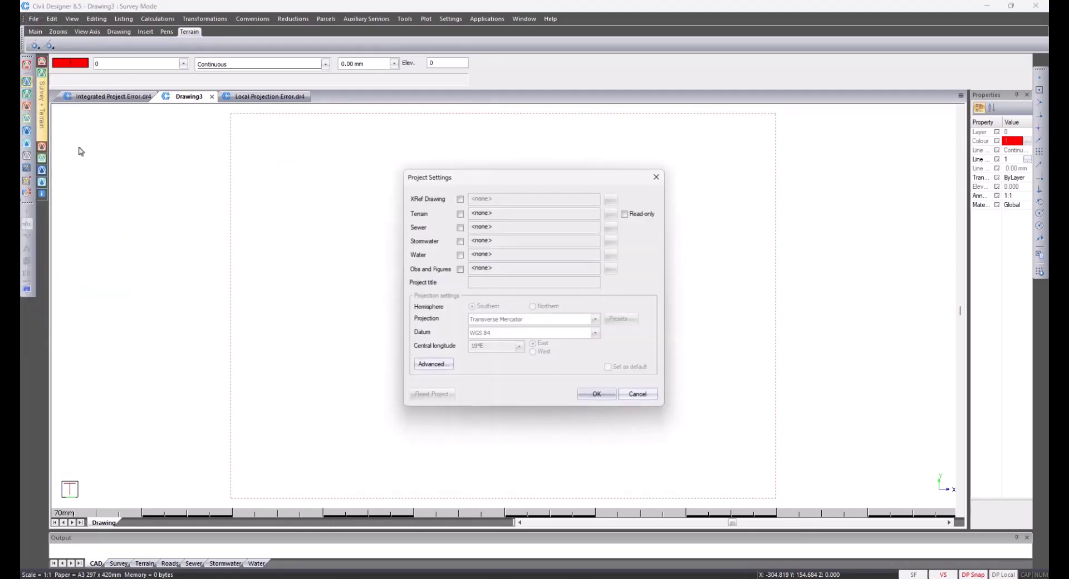
click(459, 214)
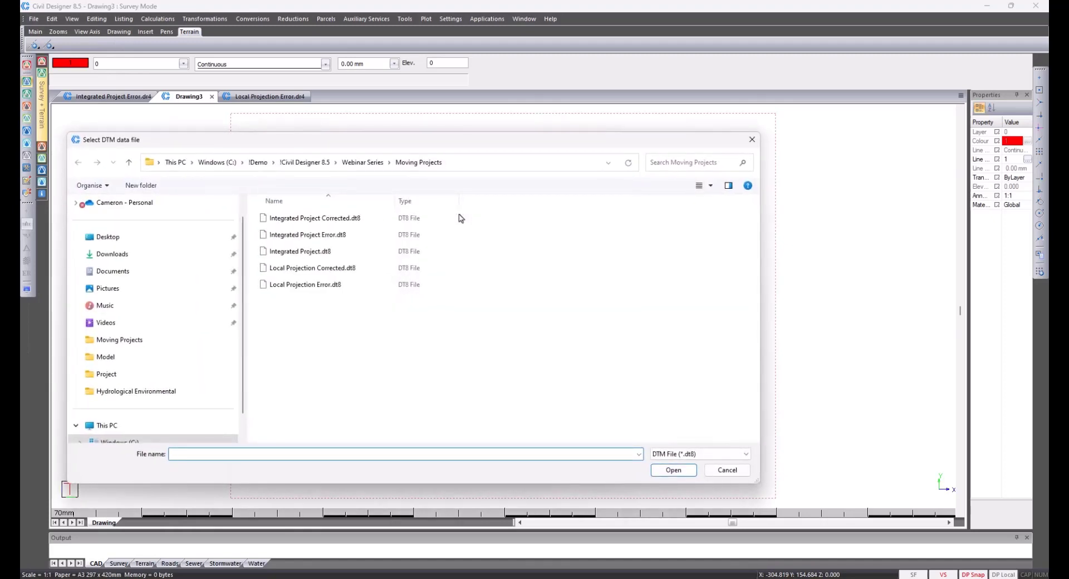
text(Webinar)
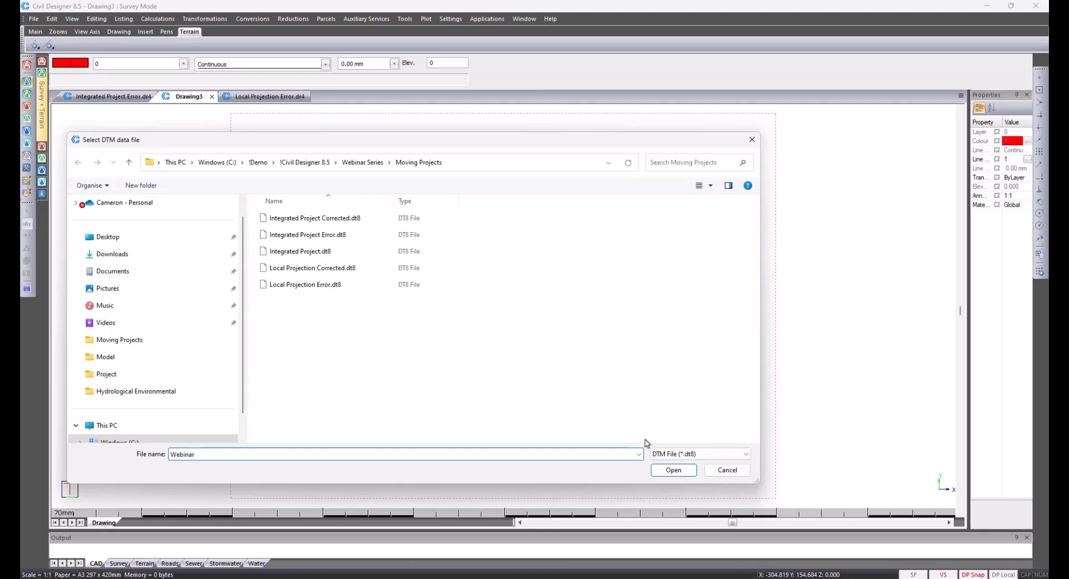
click(672, 470)
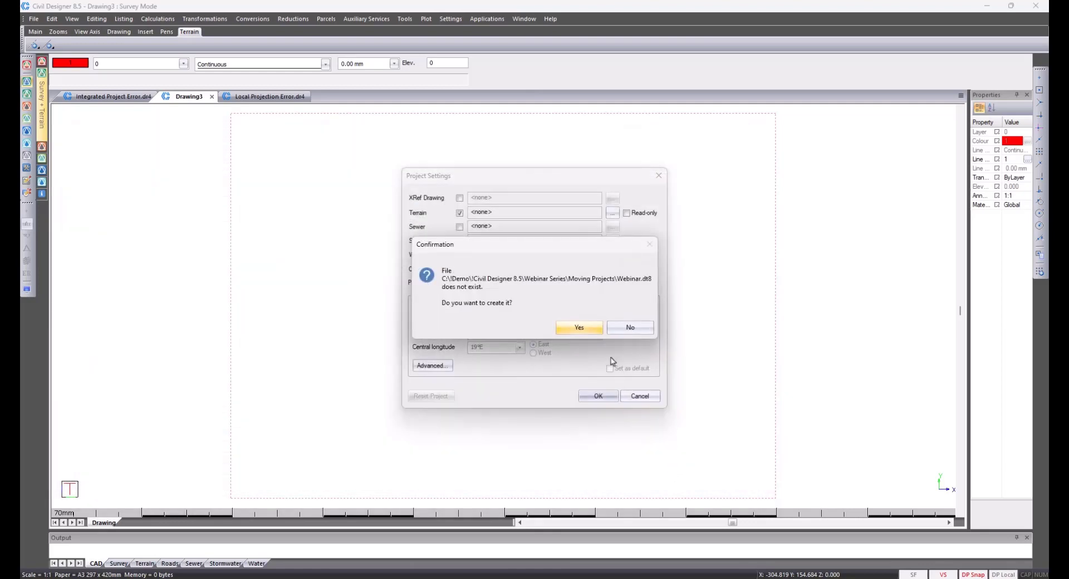
click(587, 329)
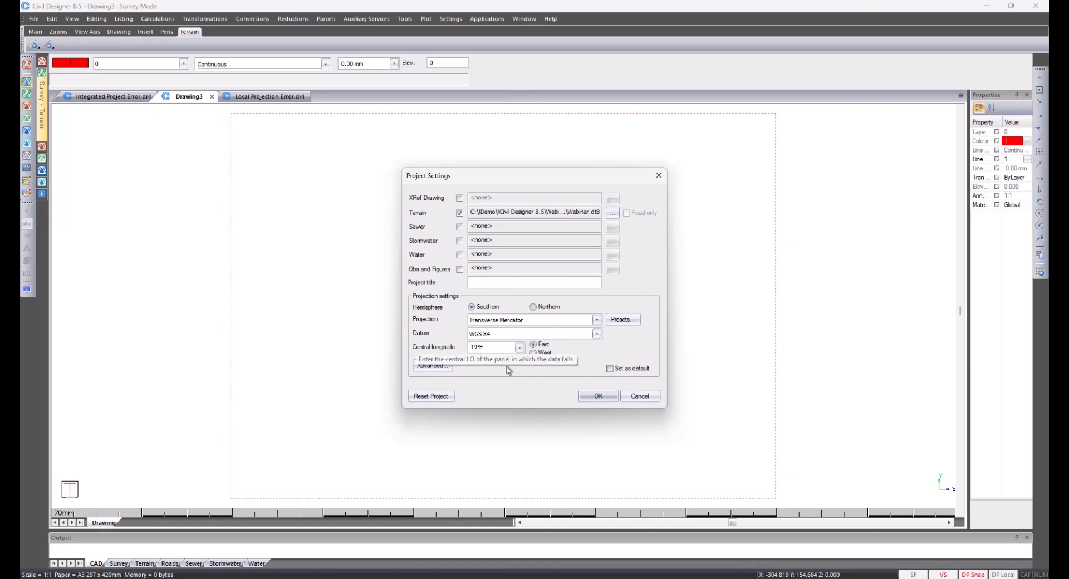
click(649, 398)
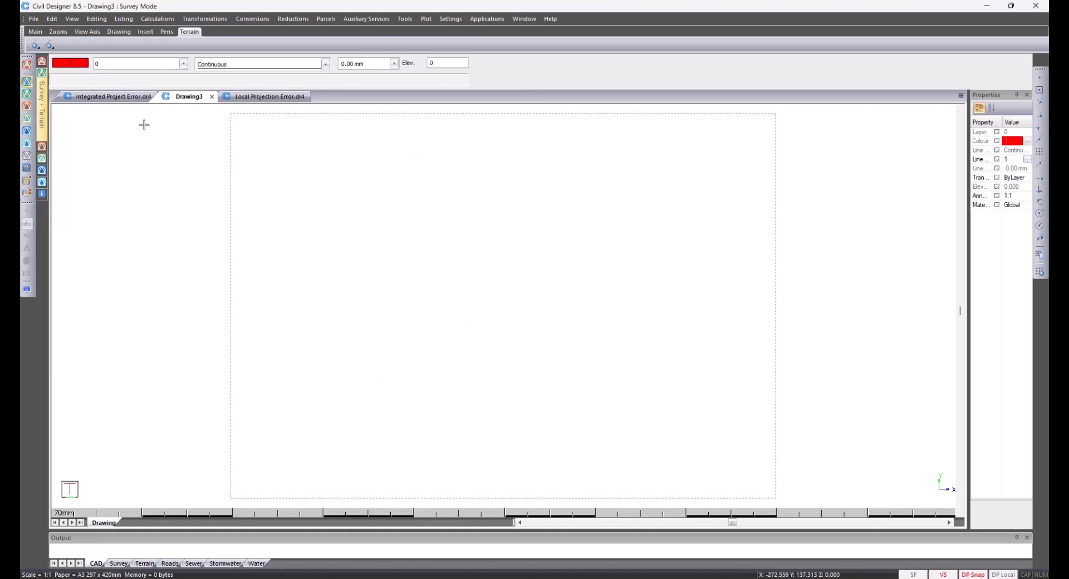
Export the CAD data of Integrated Project Error to Google Earth, replacing the existing Export Integrated KML file.
click(127, 100)
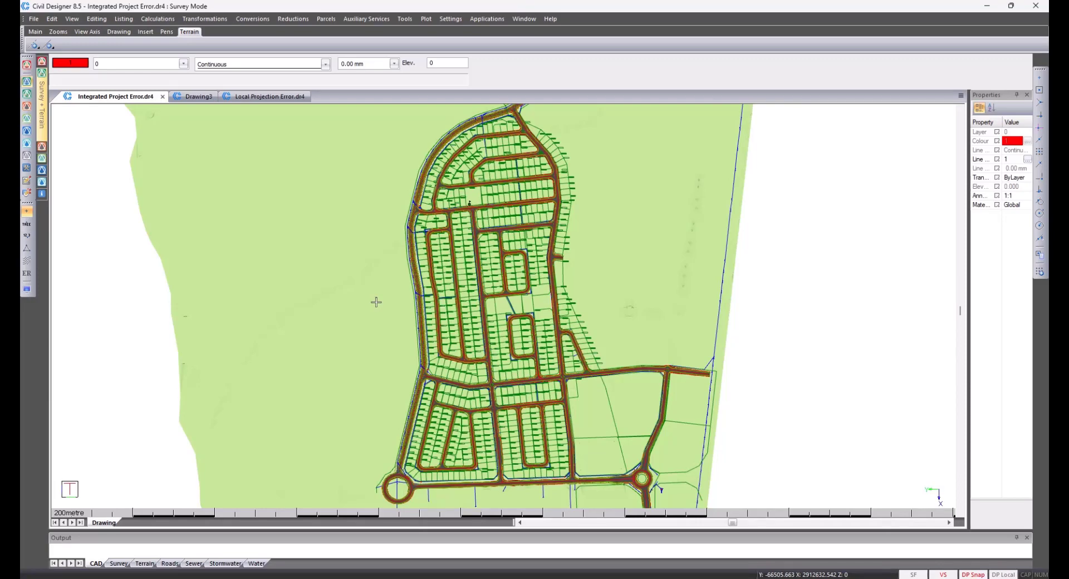
click(35, 18)
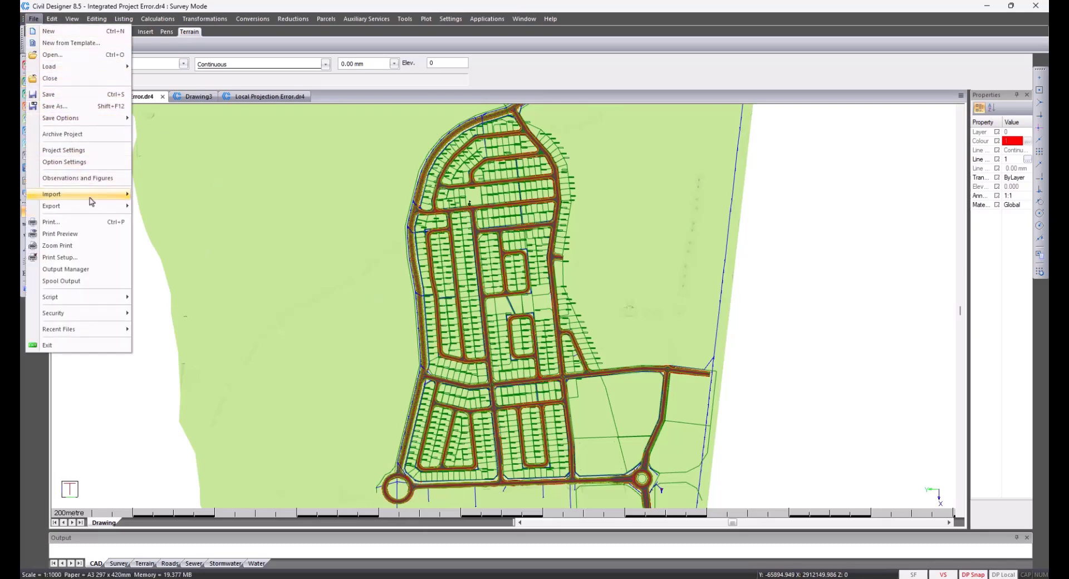
mouse_move(96, 210)
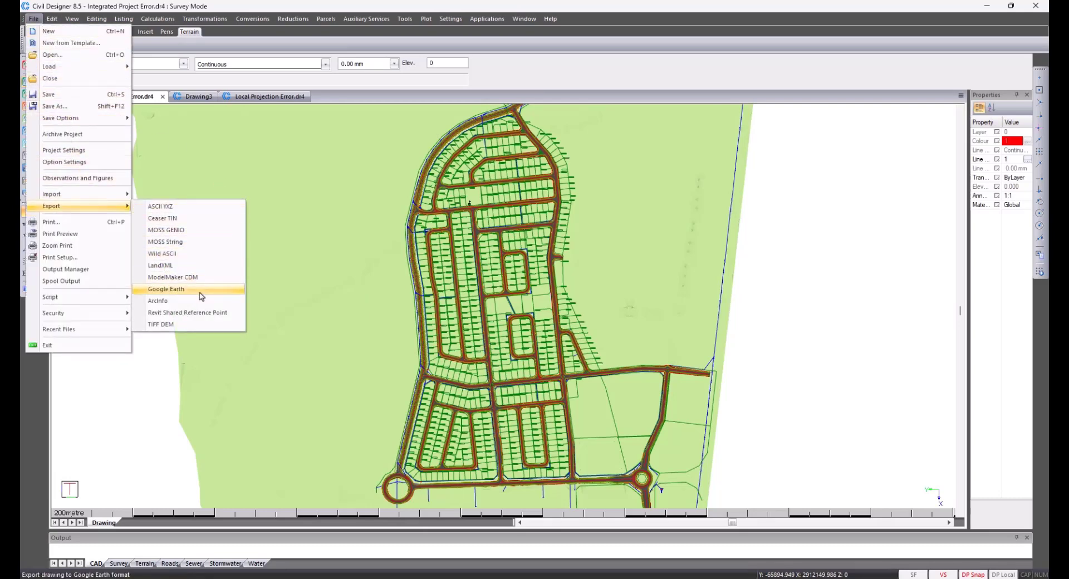
click(189, 289)
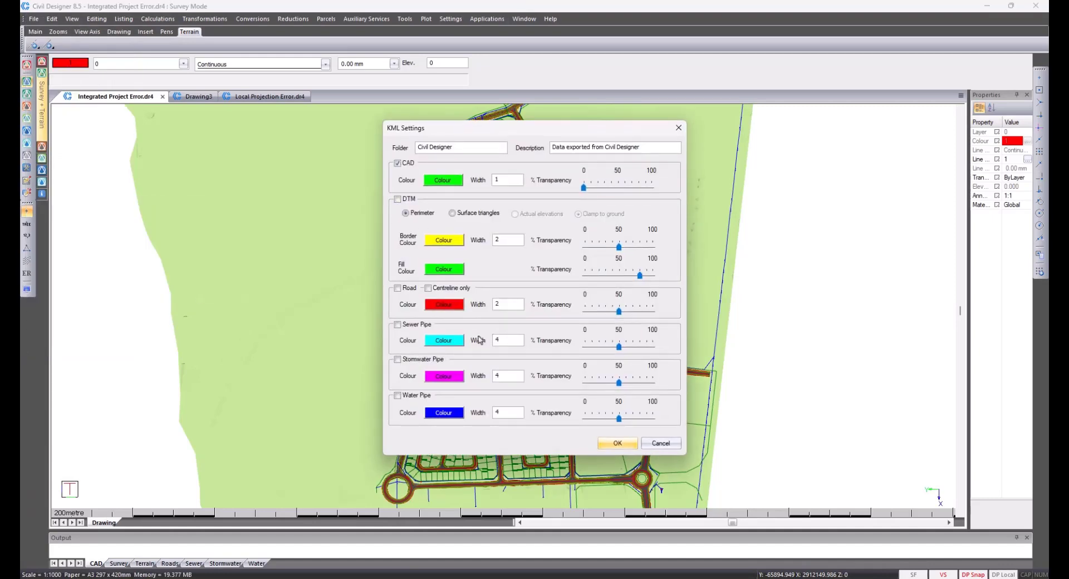
click(618, 445)
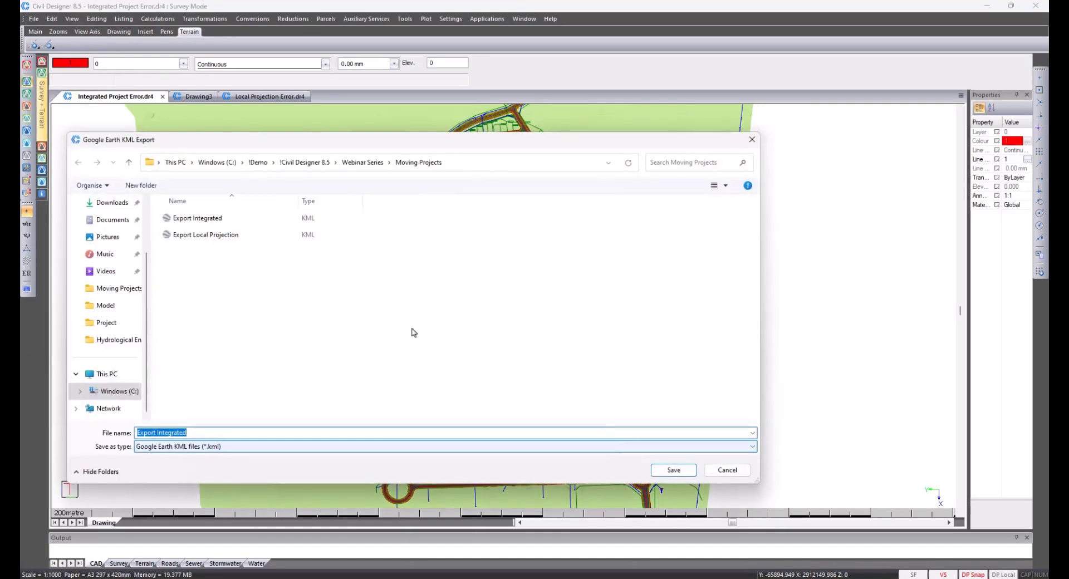
double_click(252, 220)
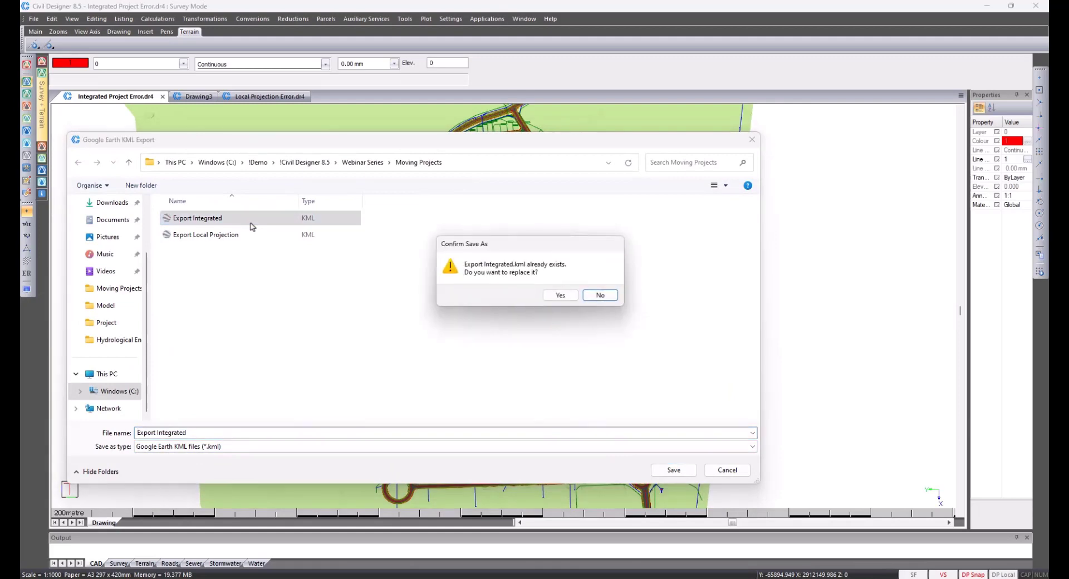
click(559, 295)
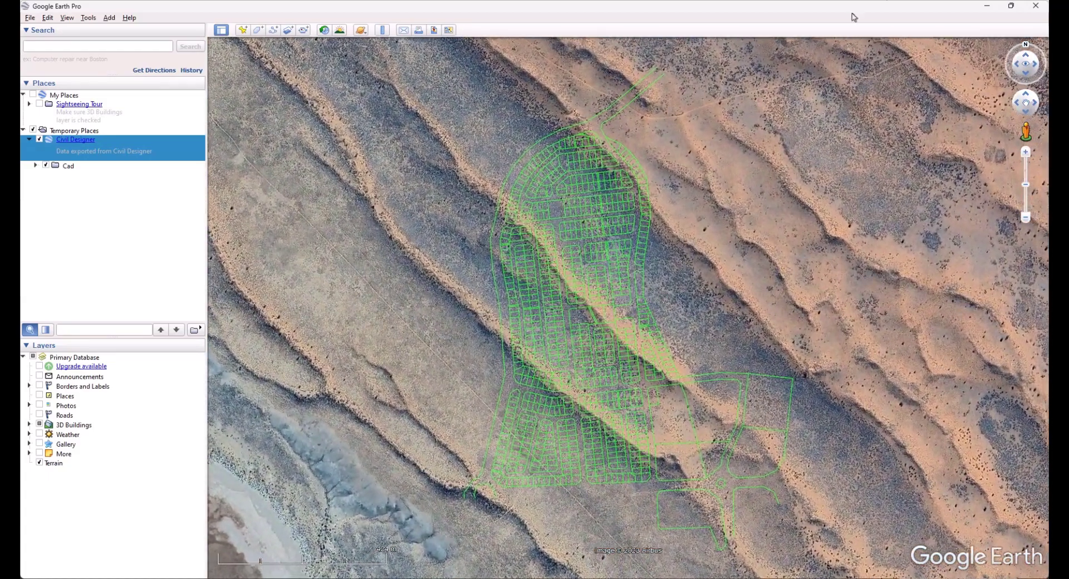
Return to Civil Designer and examine the linked files and projection settings of Integrated Project Error.
click(987, 5)
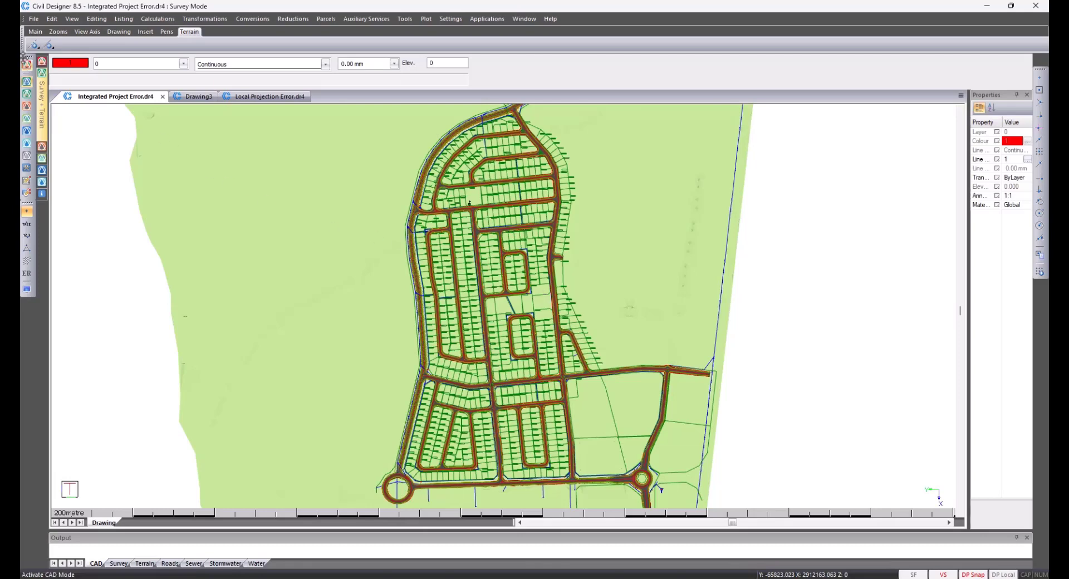
click(32, 20)
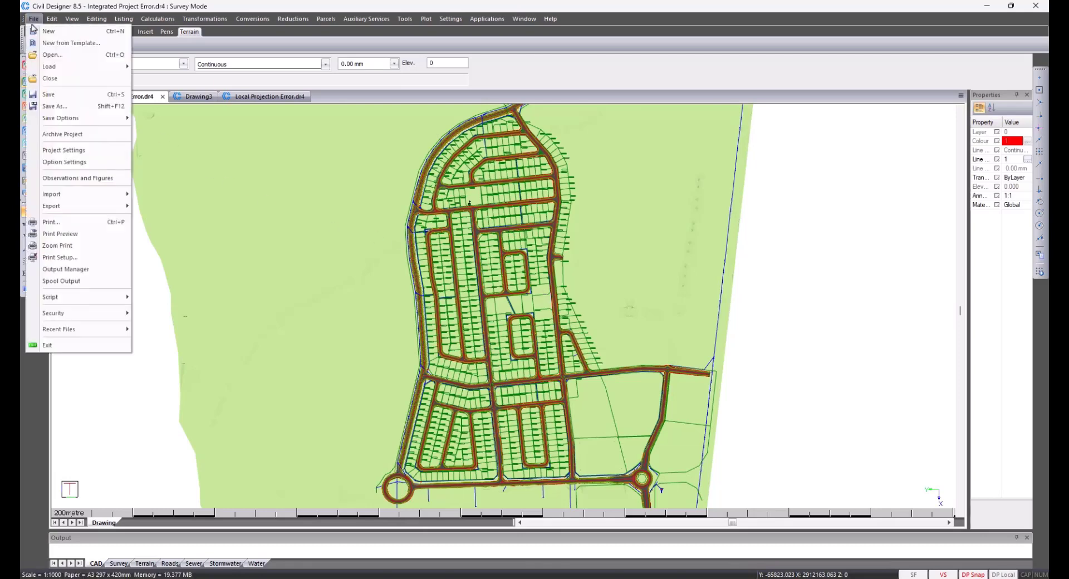
click(62, 151)
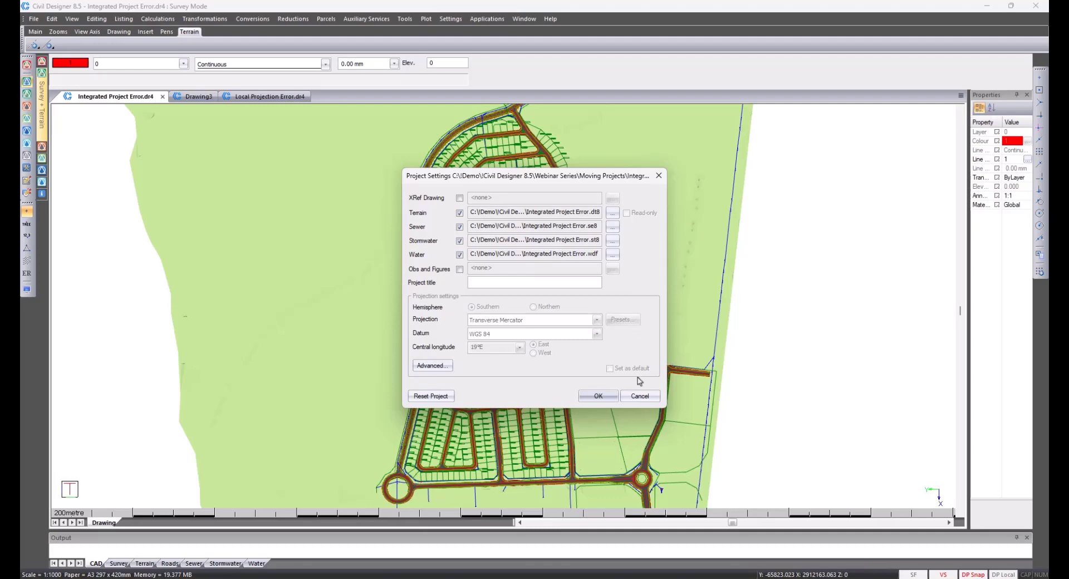
click(640, 400)
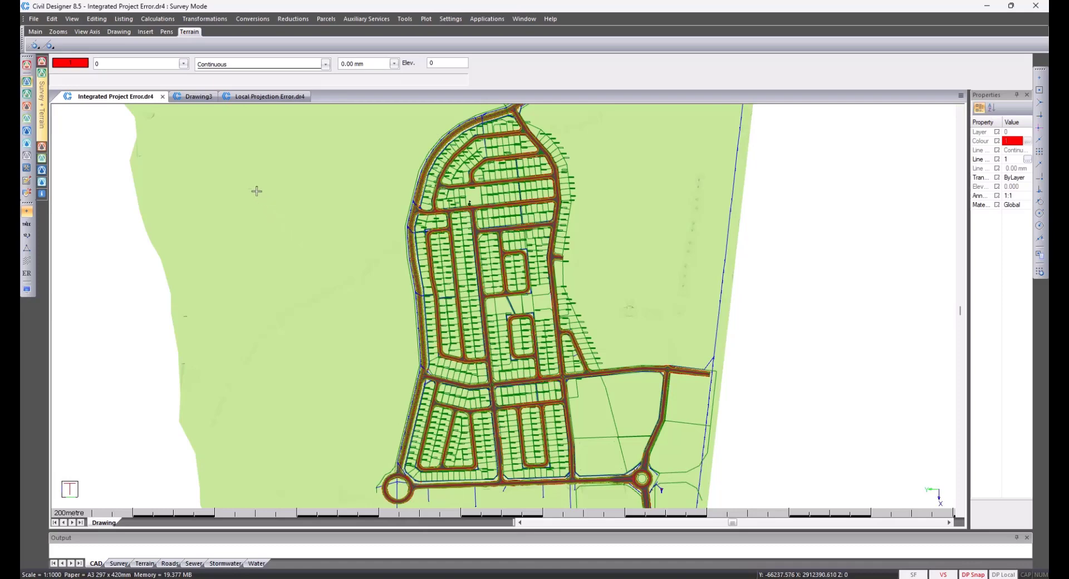
Save the Integrated Project Error drawing as a copy named Integrated Project Corrected1.
click(36, 20)
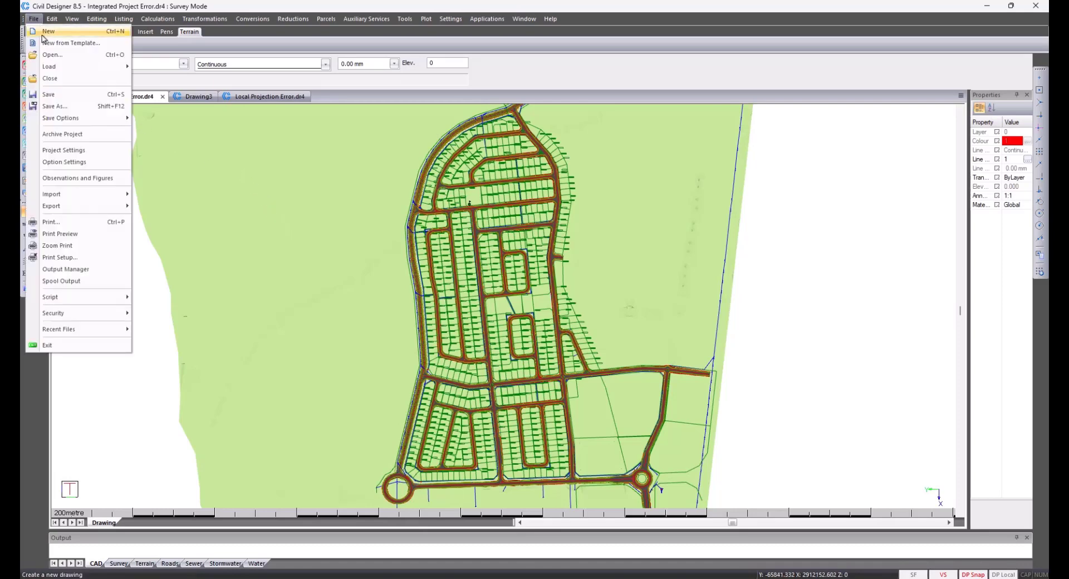
click(57, 111)
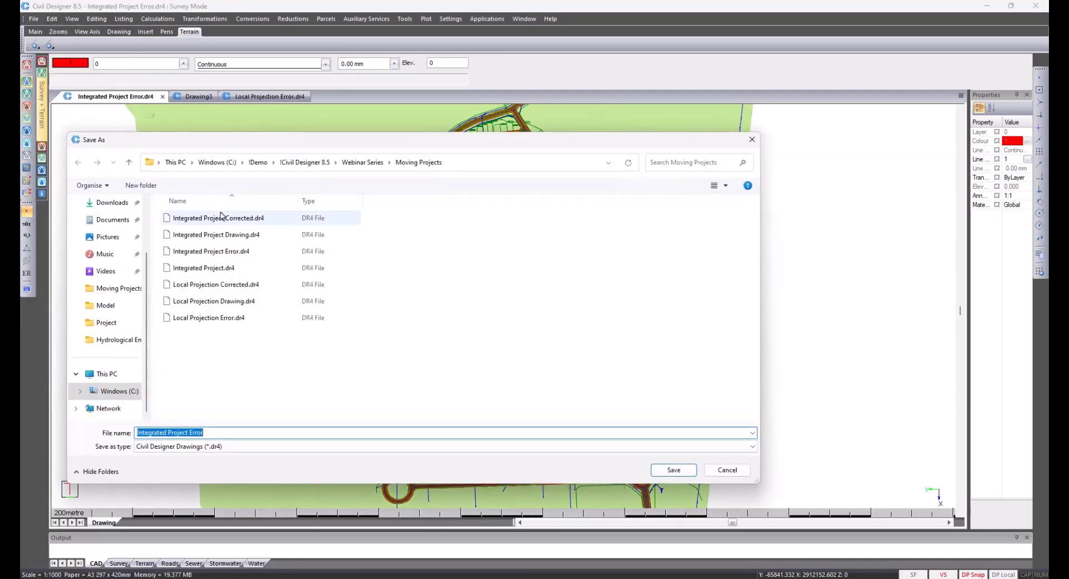
click(223, 217)
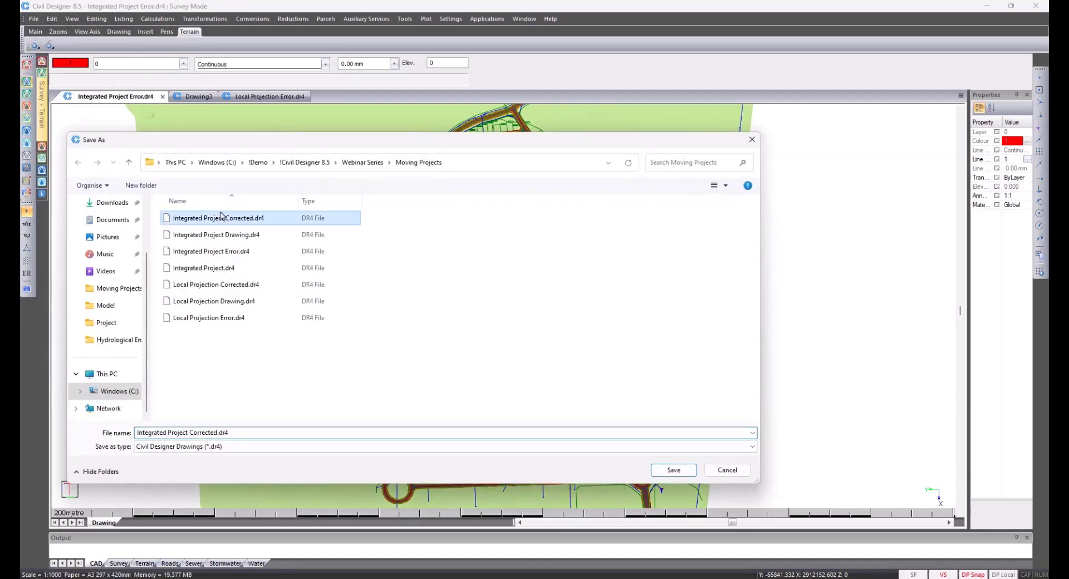
click(216, 433)
click(216, 432)
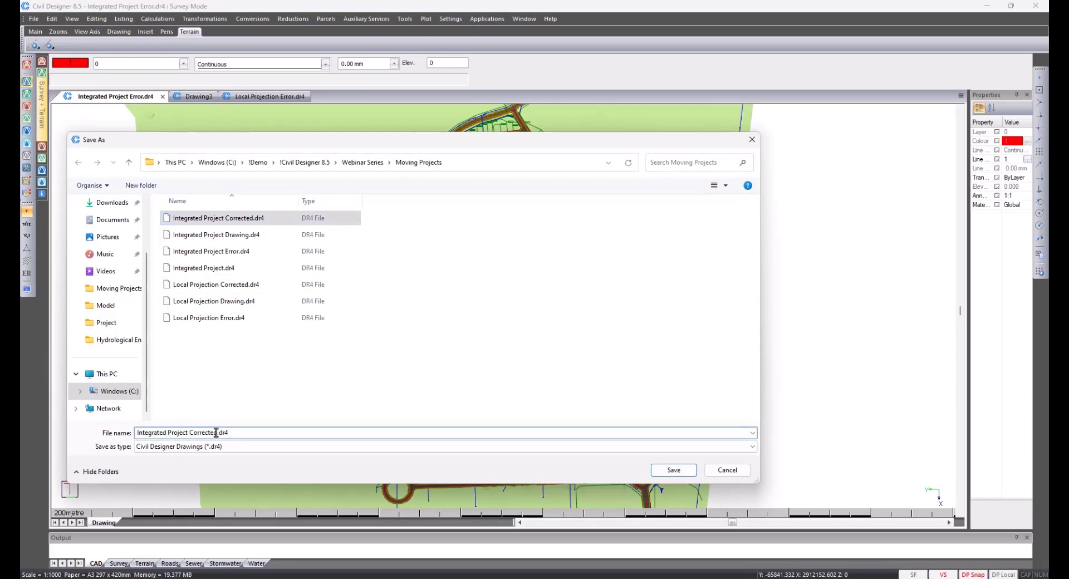
text(1)
key(Return)
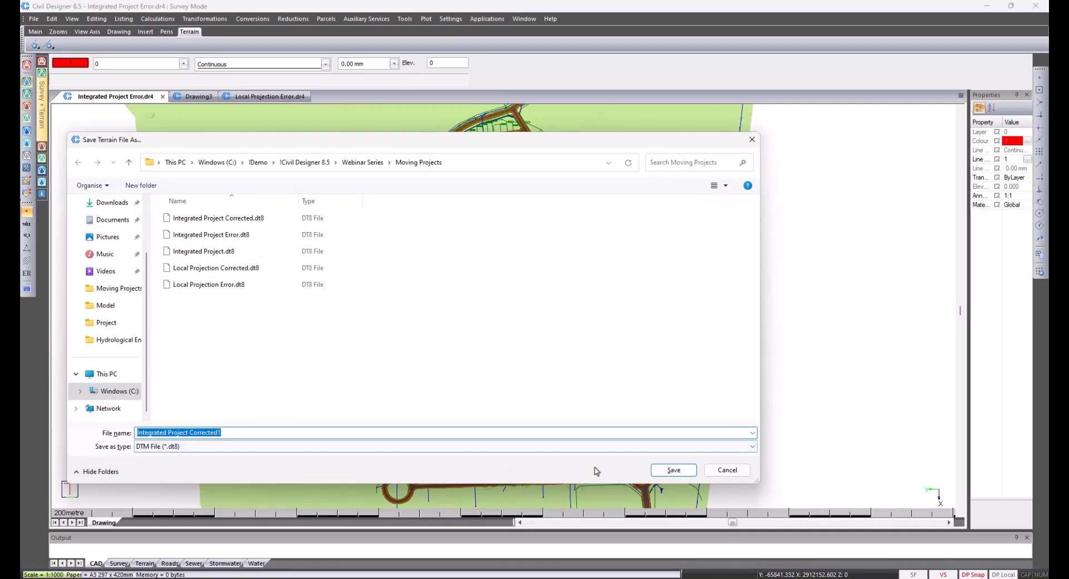
Save the terrain, sewer, stormwater and water data files as Integrated Project Corrected1 too.
click(673, 470)
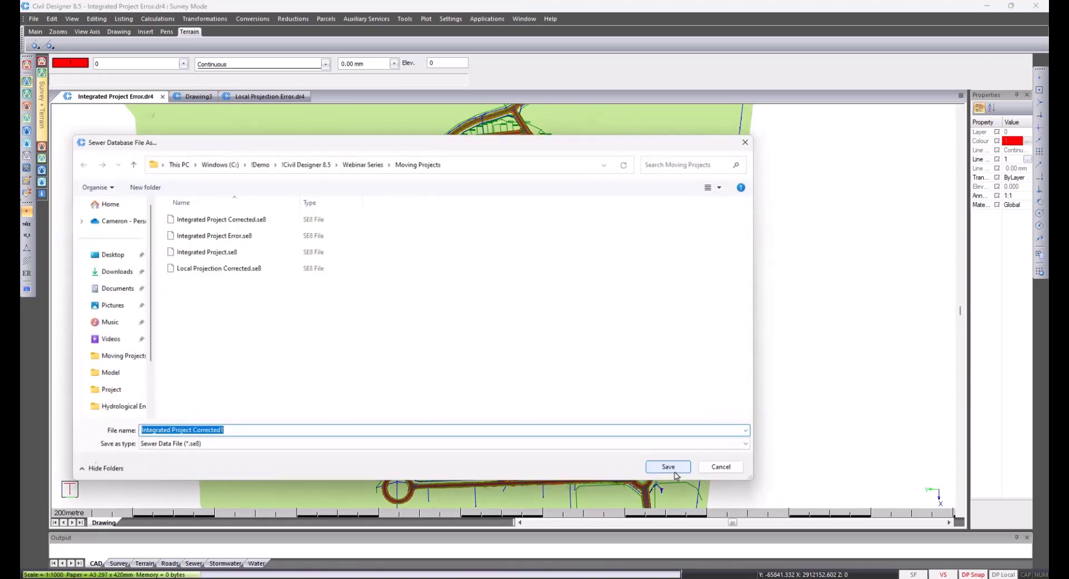
click(674, 470)
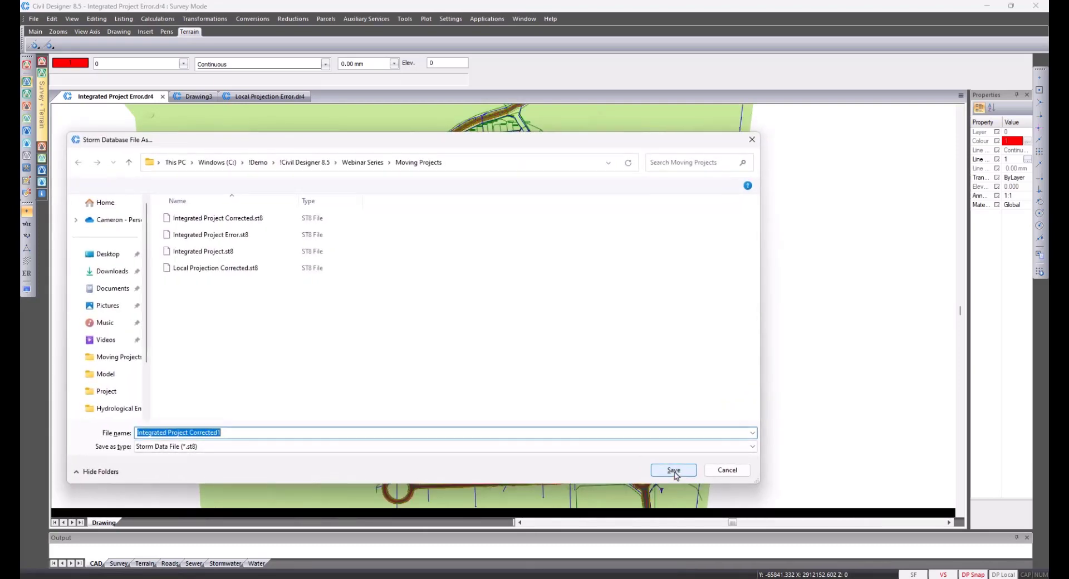
click(674, 470)
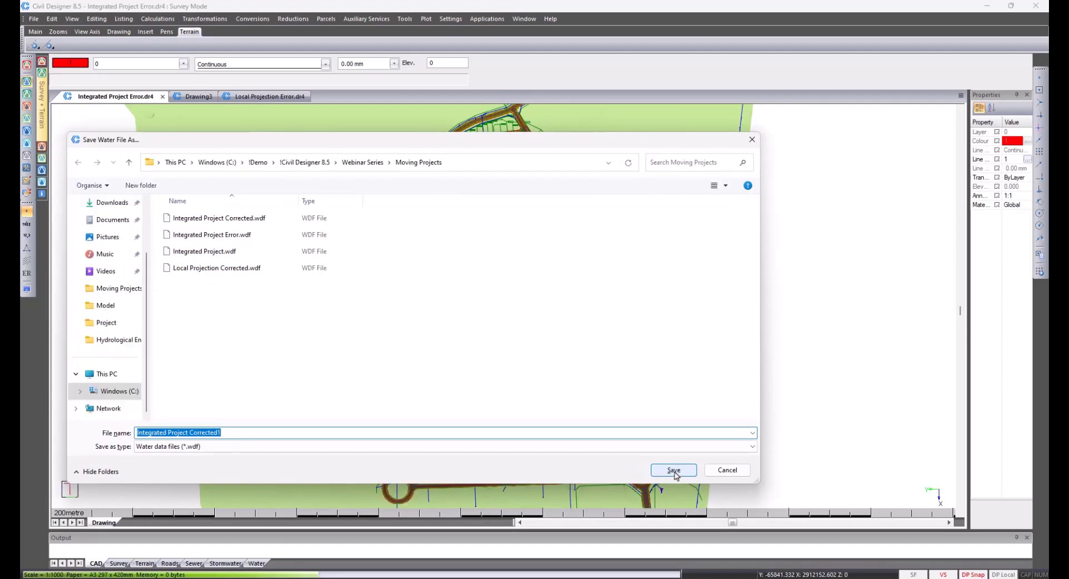
click(675, 472)
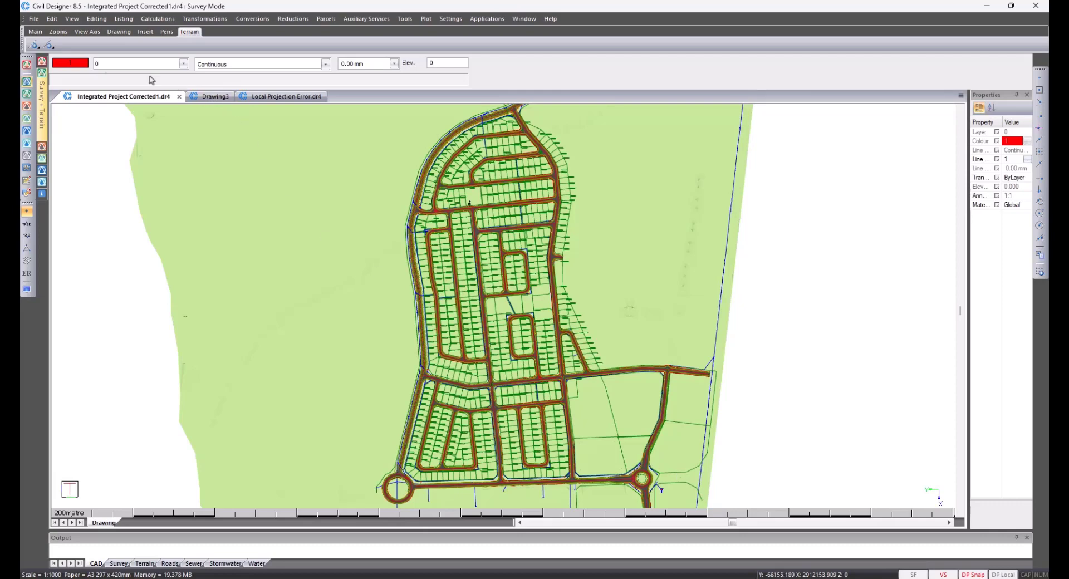
Export the terrain points as a comma-delimited ASCII file with 3 decimal places and no constants, replacing the existing Integrated Project Export file.
click(33, 20)
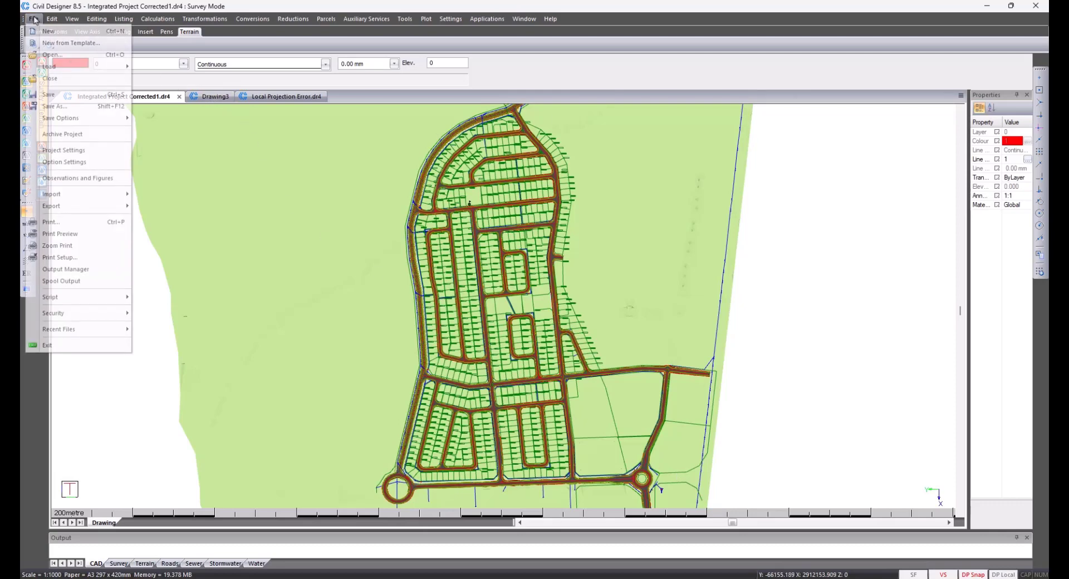
mouse_move(86, 206)
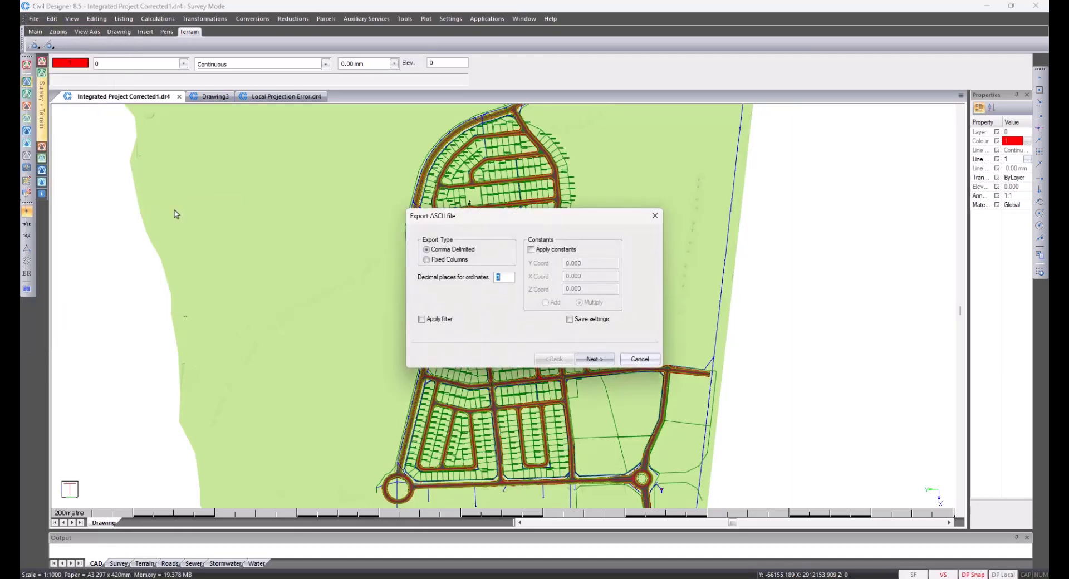
click(530, 250)
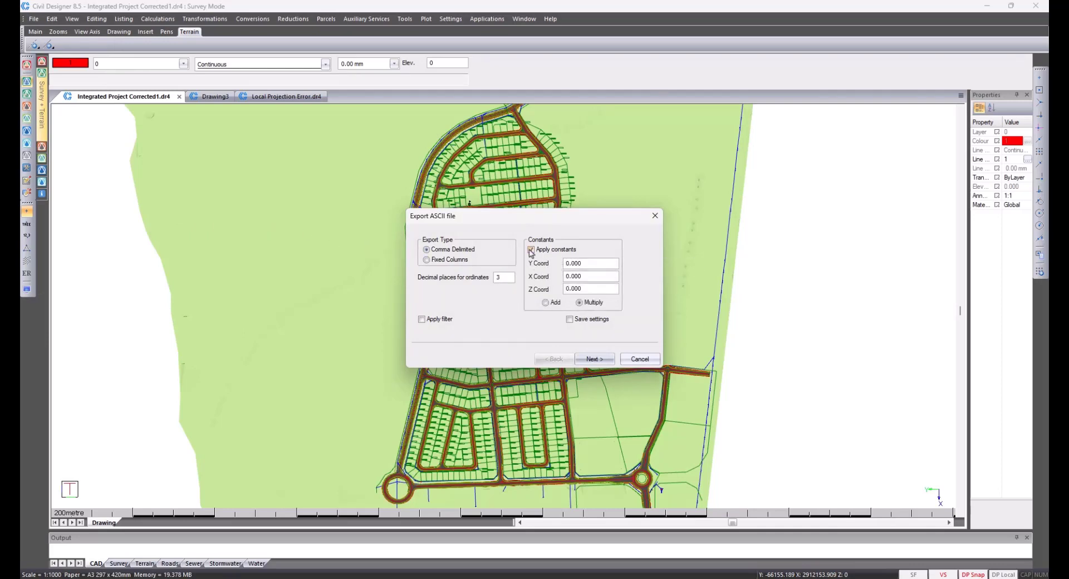
click(530, 249)
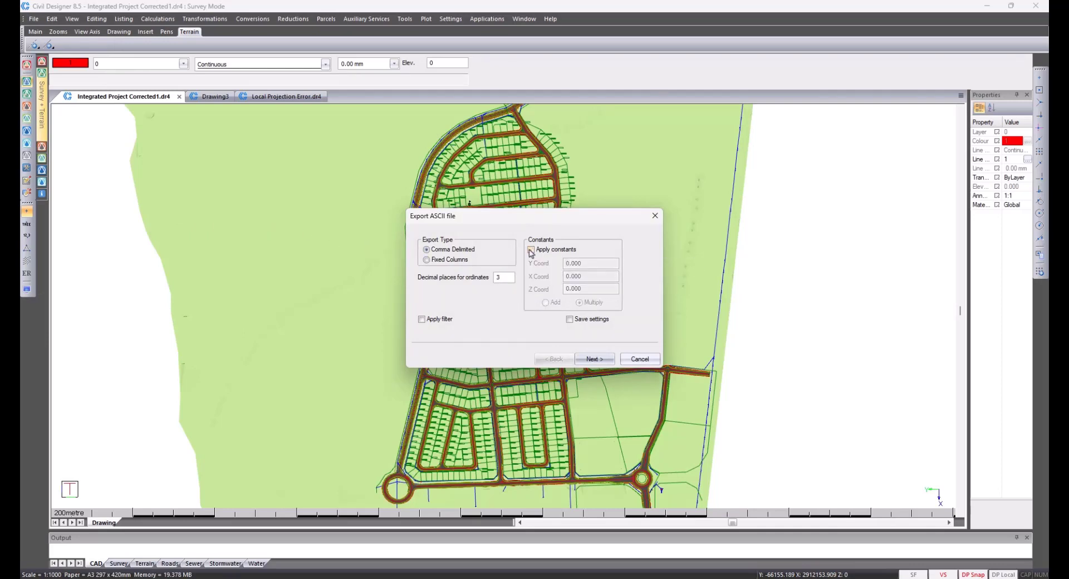
click(594, 358)
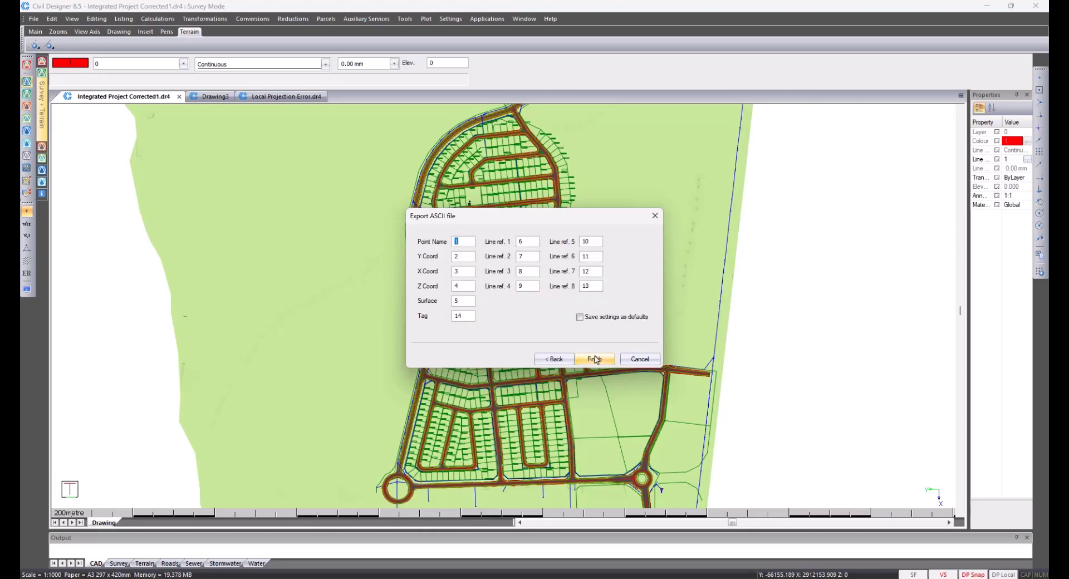
click(594, 359)
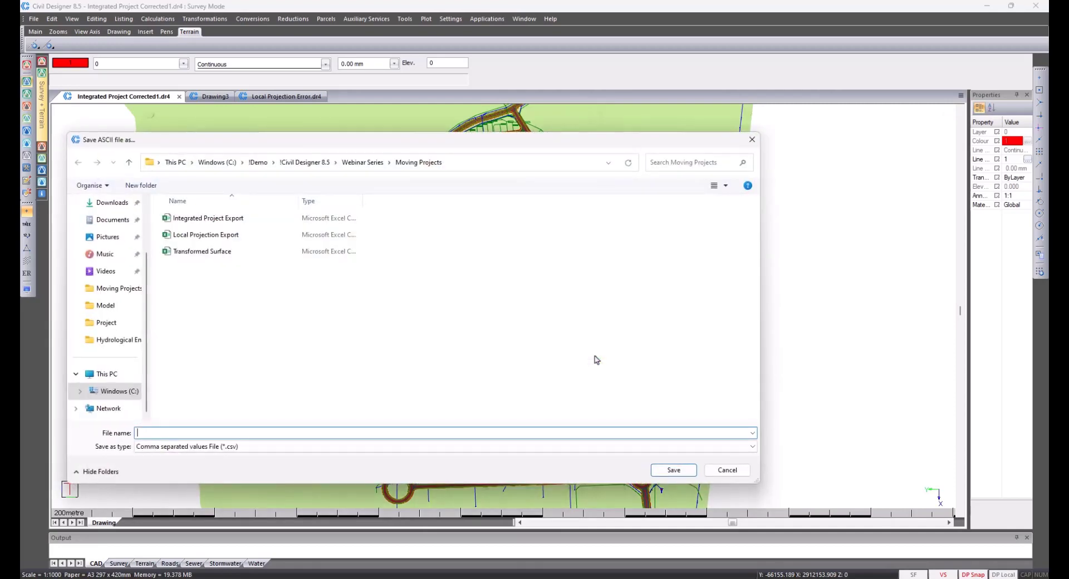
double_click(246, 220)
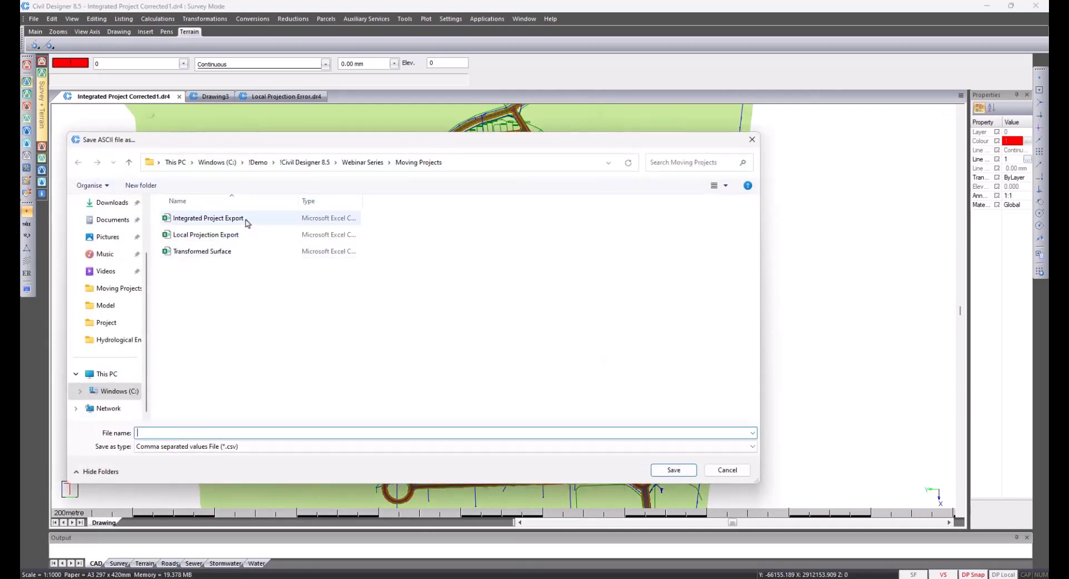
click(560, 295)
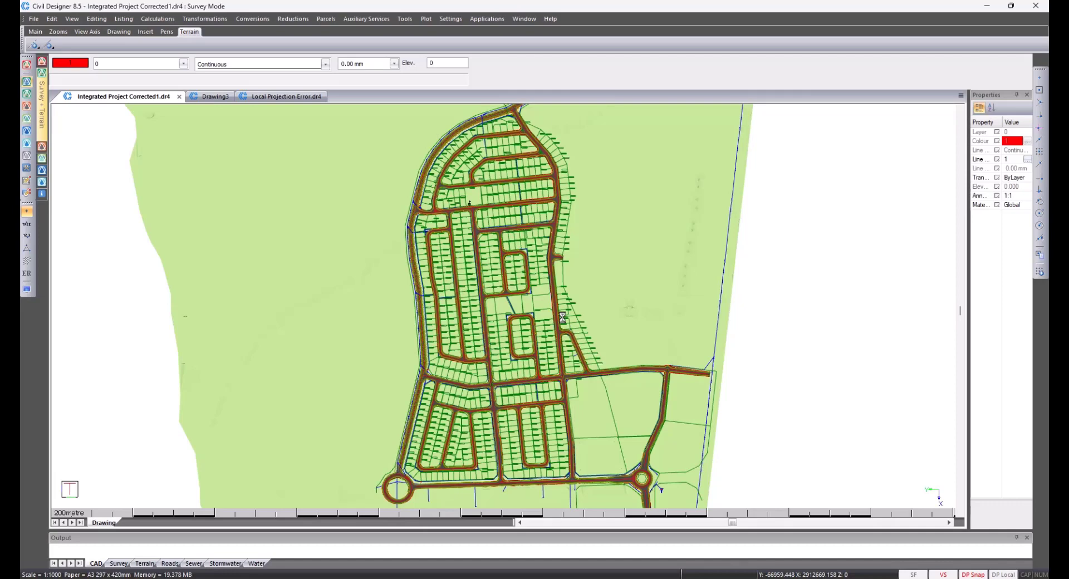
Reset the project settings to remove all data file references, without keeping the Water entities in the drawing.
click(34, 20)
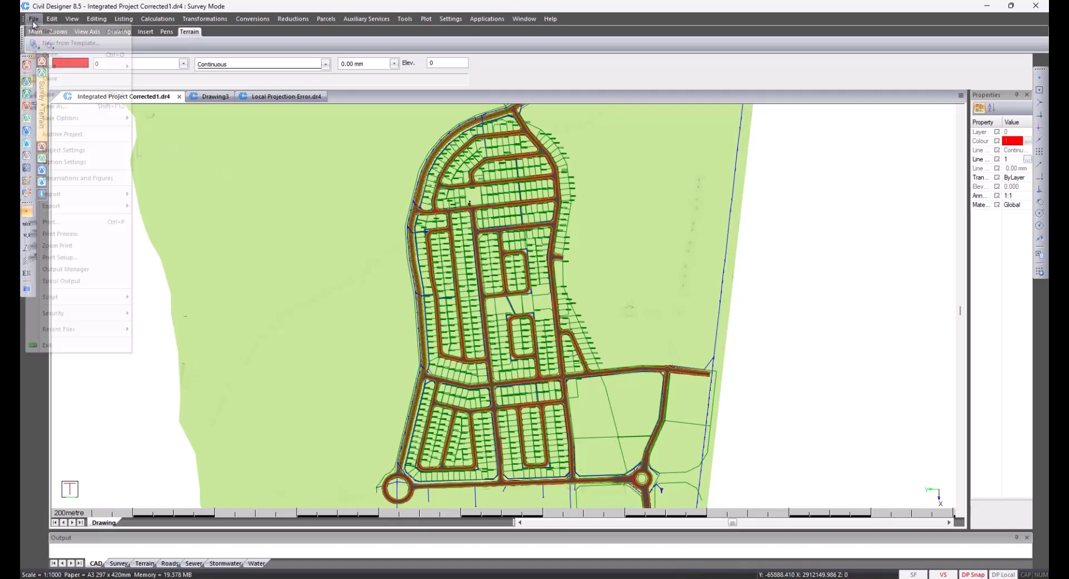
click(60, 152)
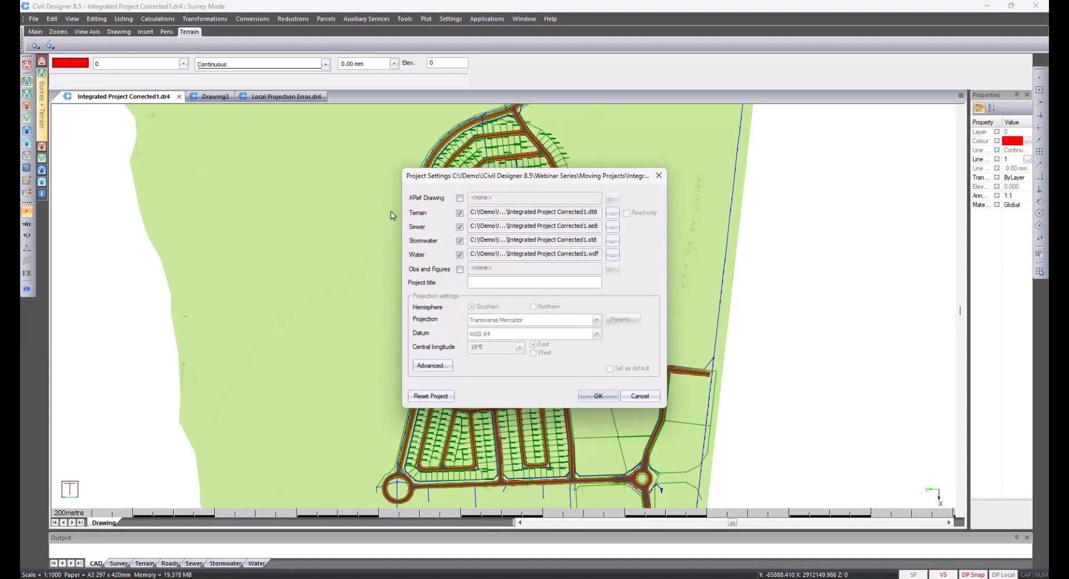
click(460, 213)
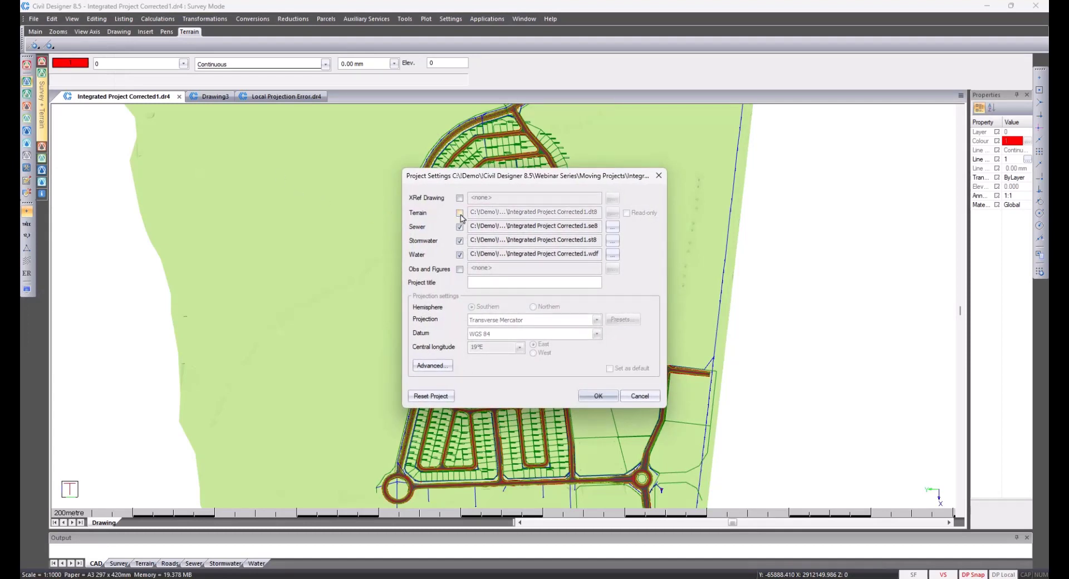
click(460, 215)
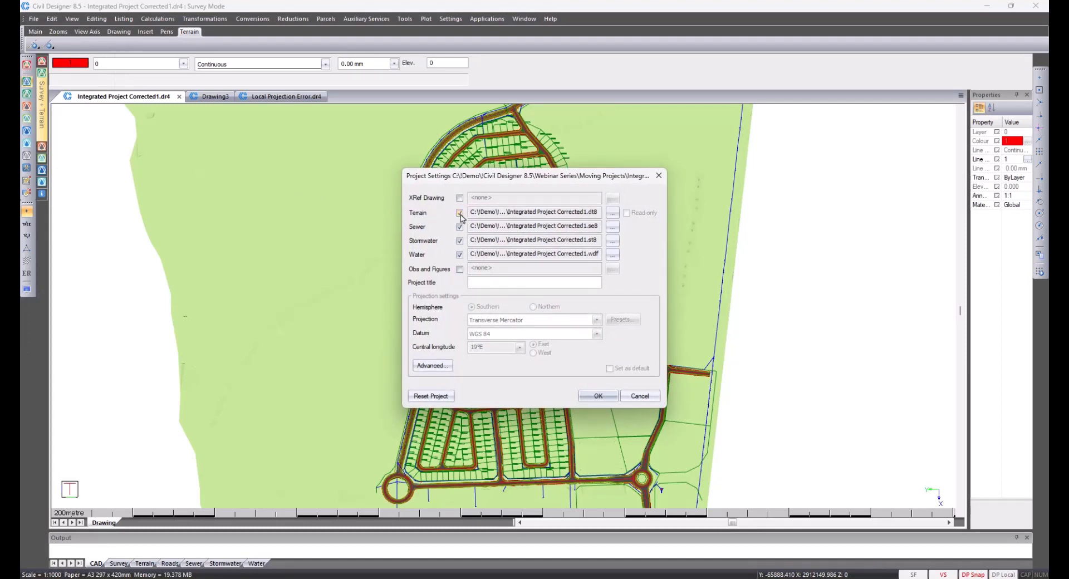
click(436, 399)
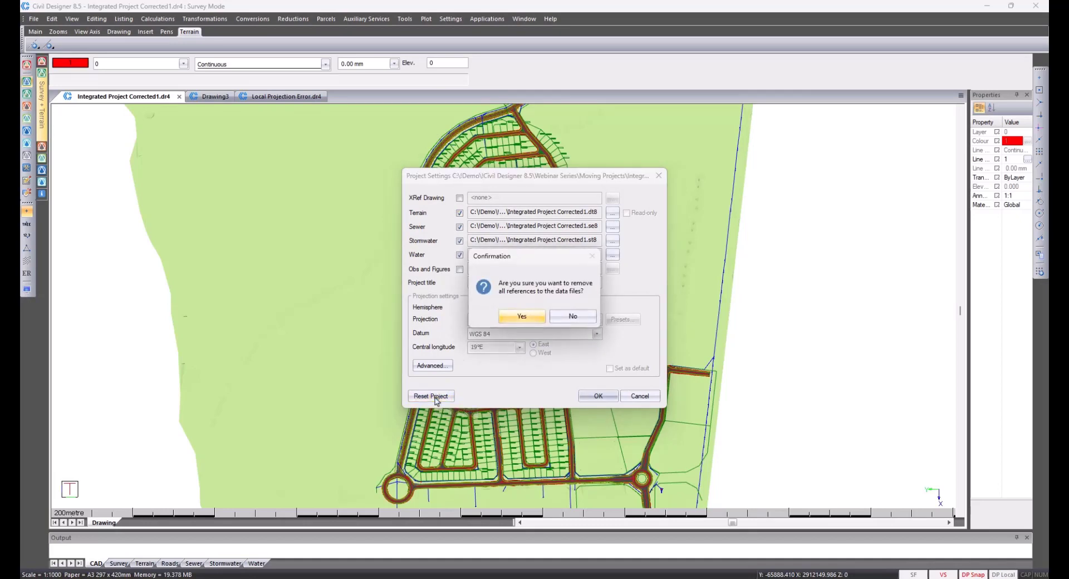
click(510, 319)
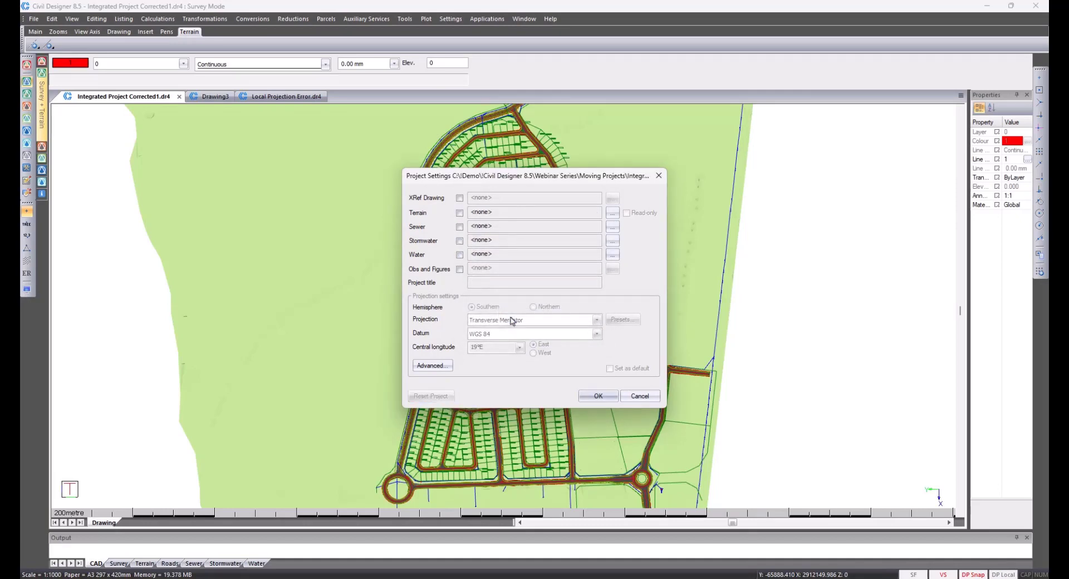
click(597, 395)
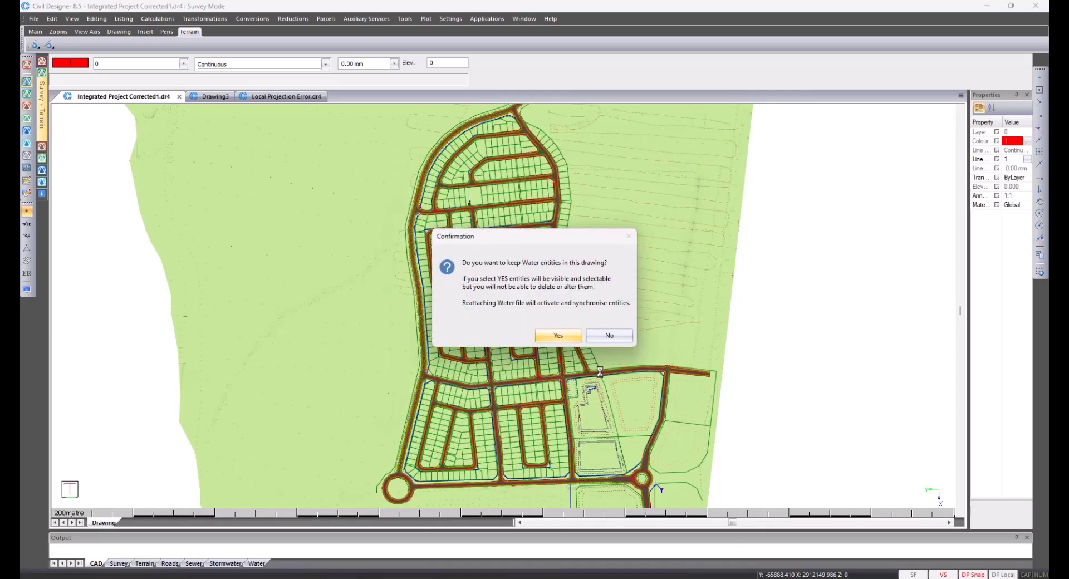
click(599, 336)
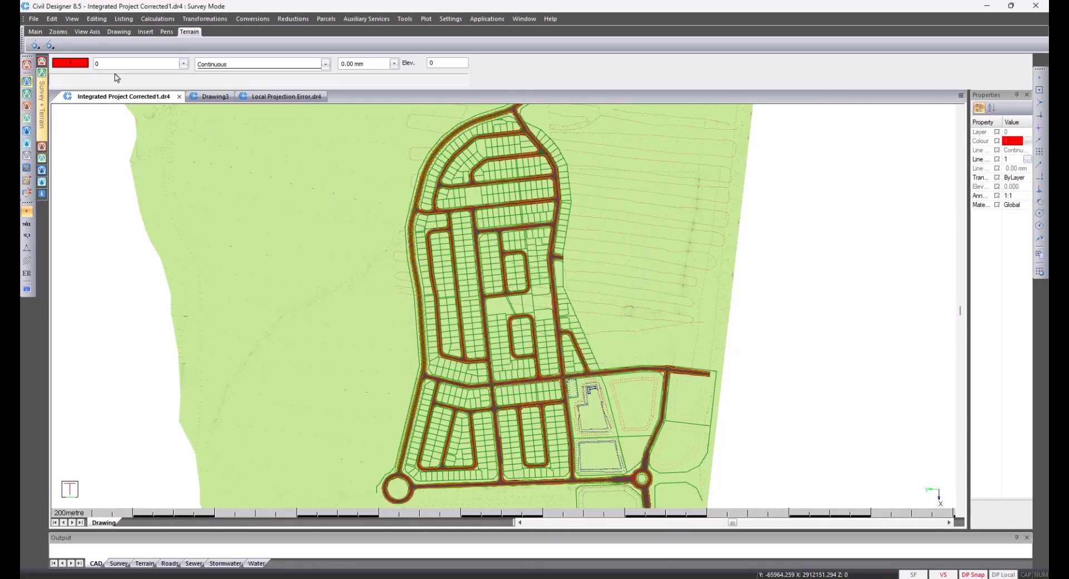
Save the drawing as Integrated Project Drawing, replacing the existing file, and skip saving a terrain file.
click(34, 19)
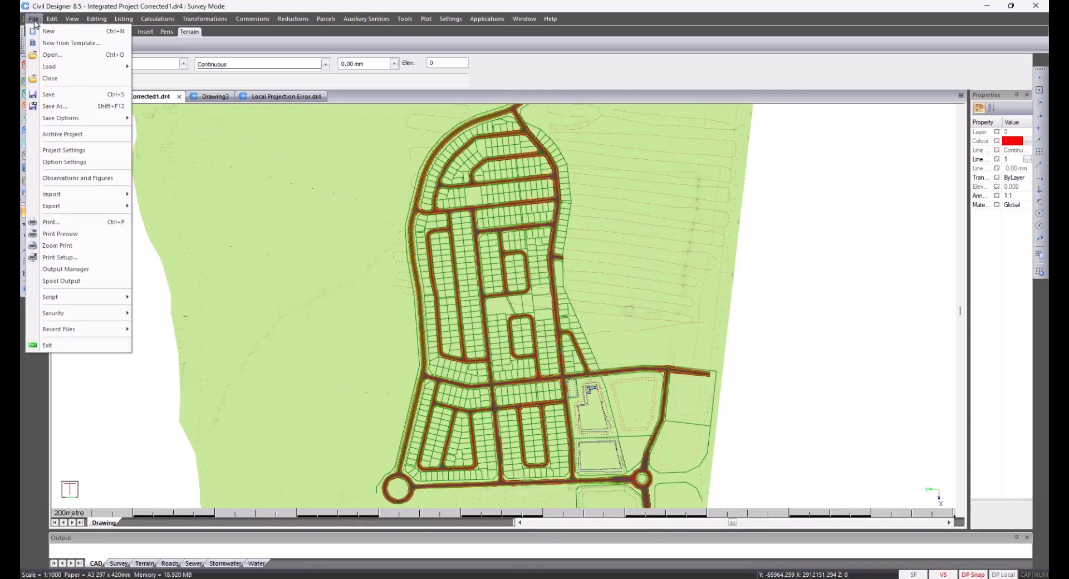
click(51, 107)
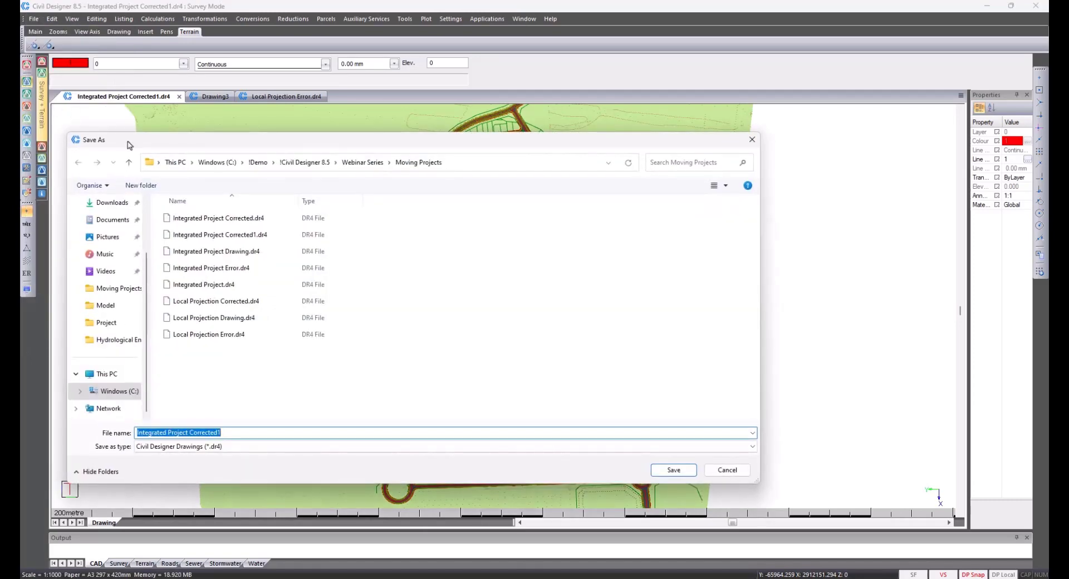
click(217, 252)
double_click(217, 252)
click(552, 295)
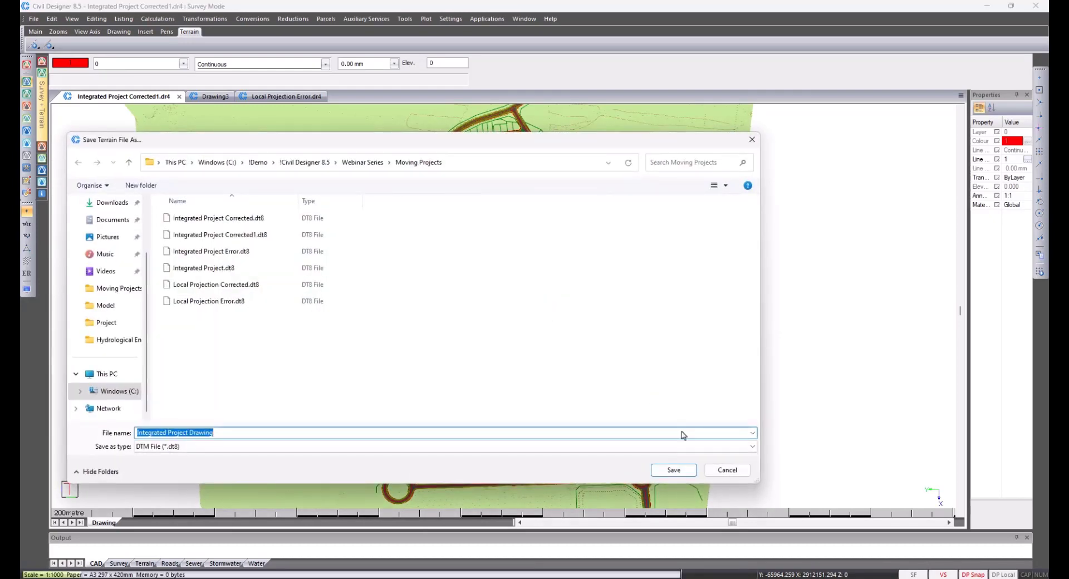
click(721, 472)
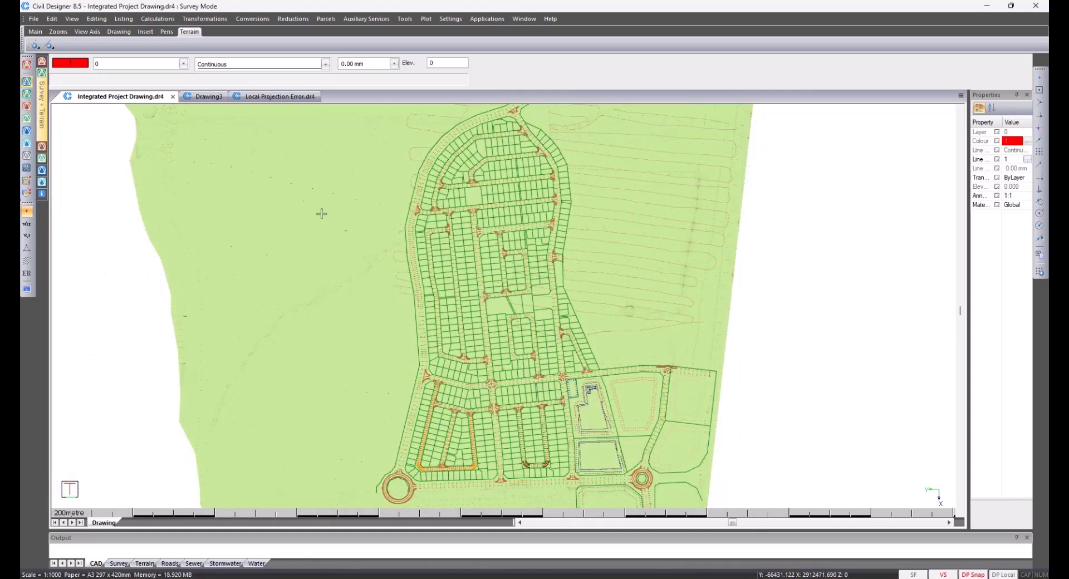
Close Integrated Project Drawing, Local Projection Error and Drawing3, discarding the changes to Local Projection Error.
click(173, 96)
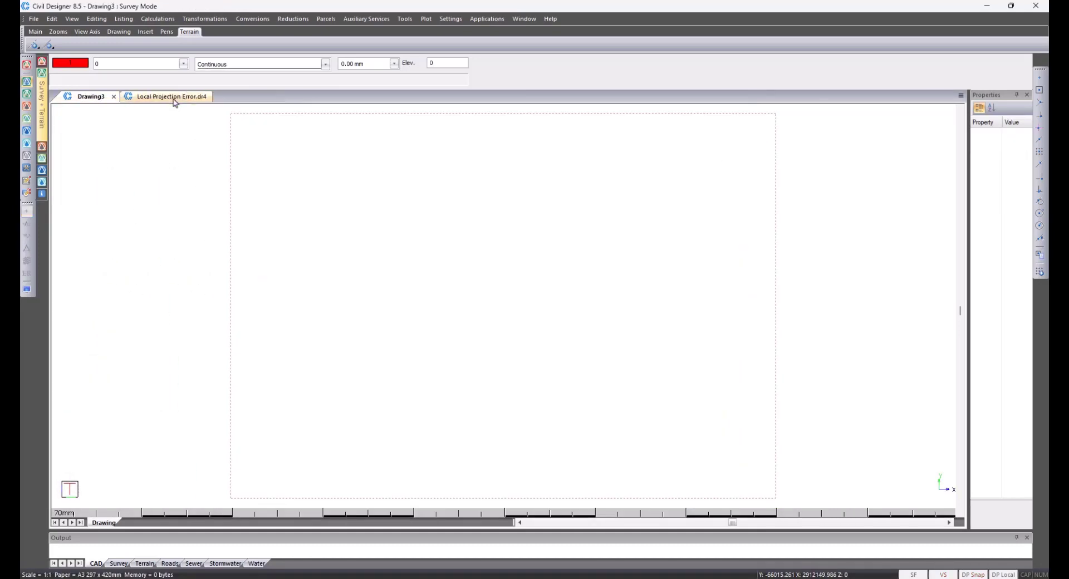
click(175, 99)
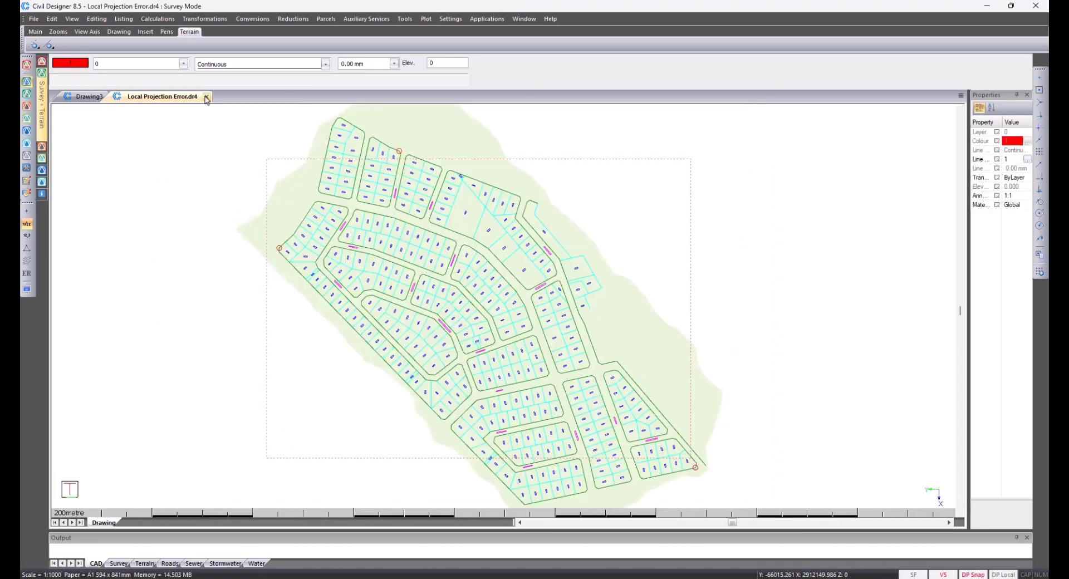
click(206, 97)
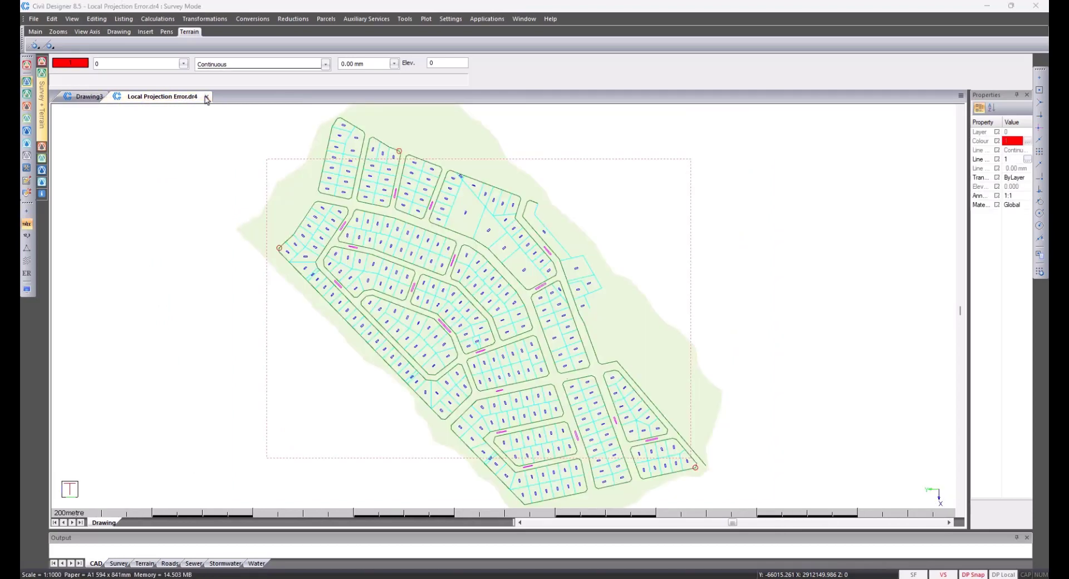
click(545, 321)
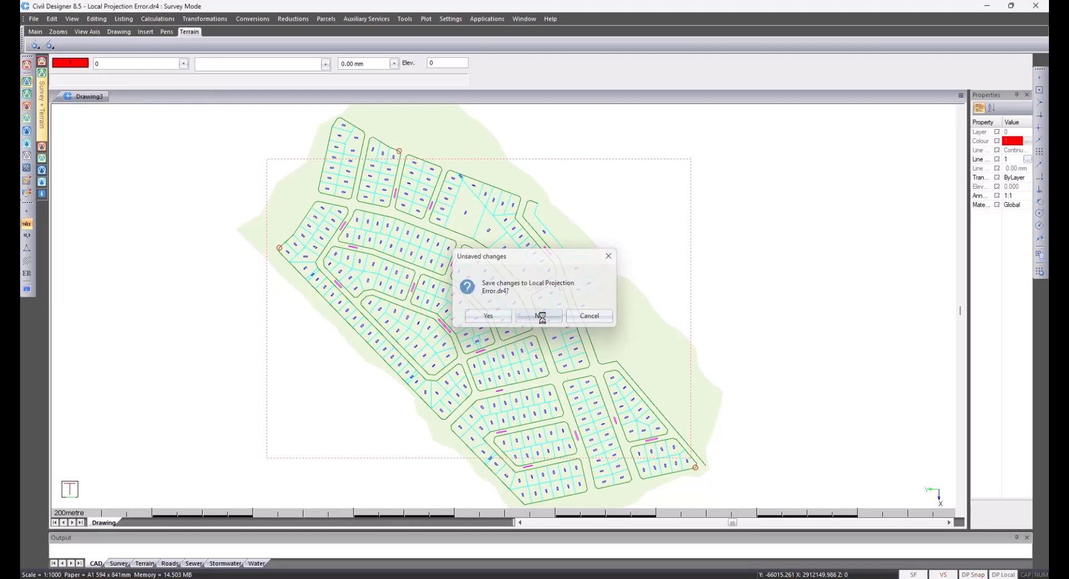
click(114, 97)
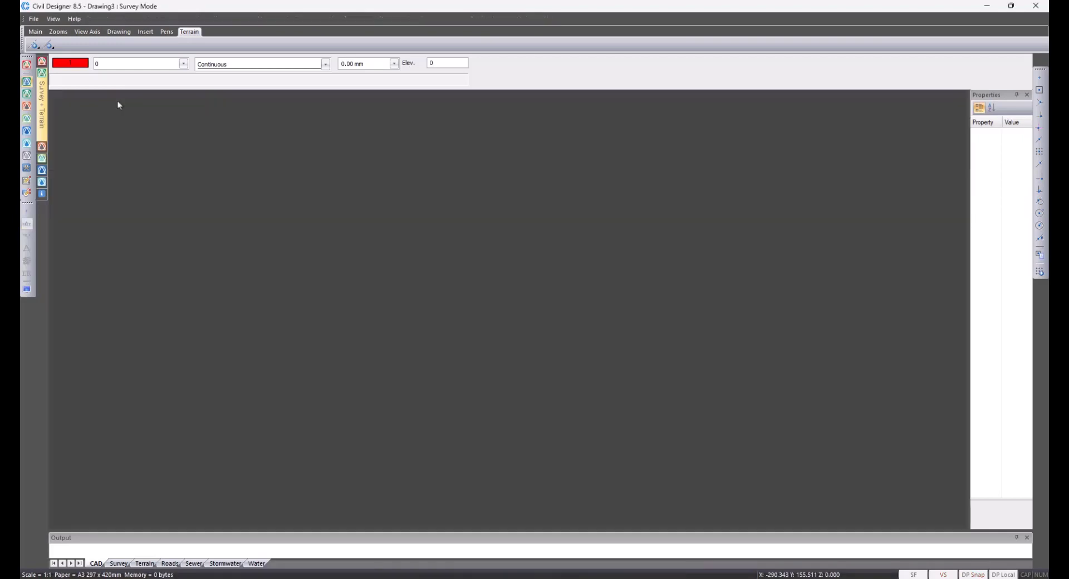
Reopen Integrated Project Drawing, declining to browse for any missing image files or to locate the missing data file.
click(34, 20)
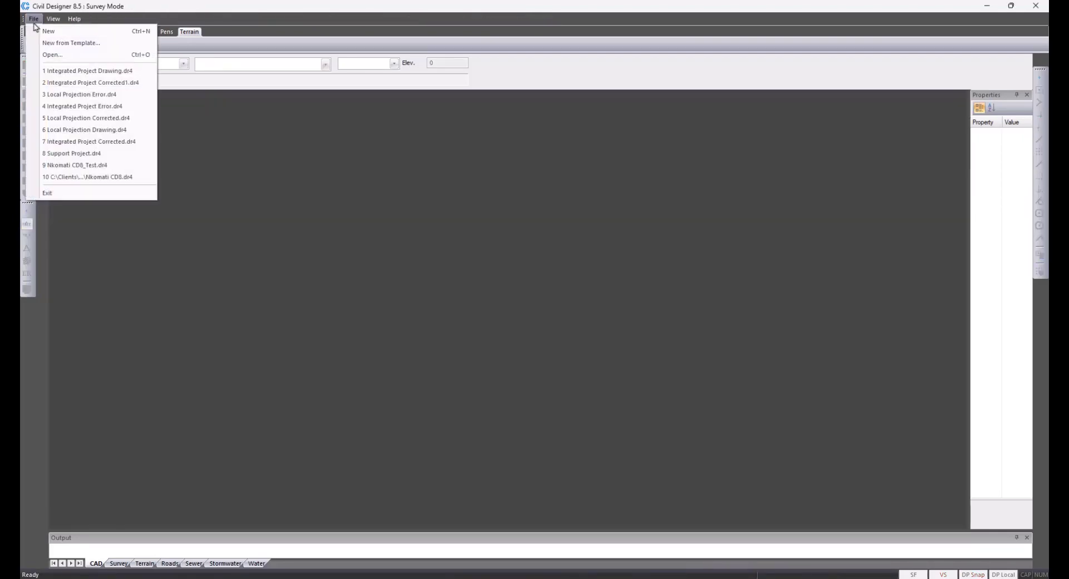
click(52, 55)
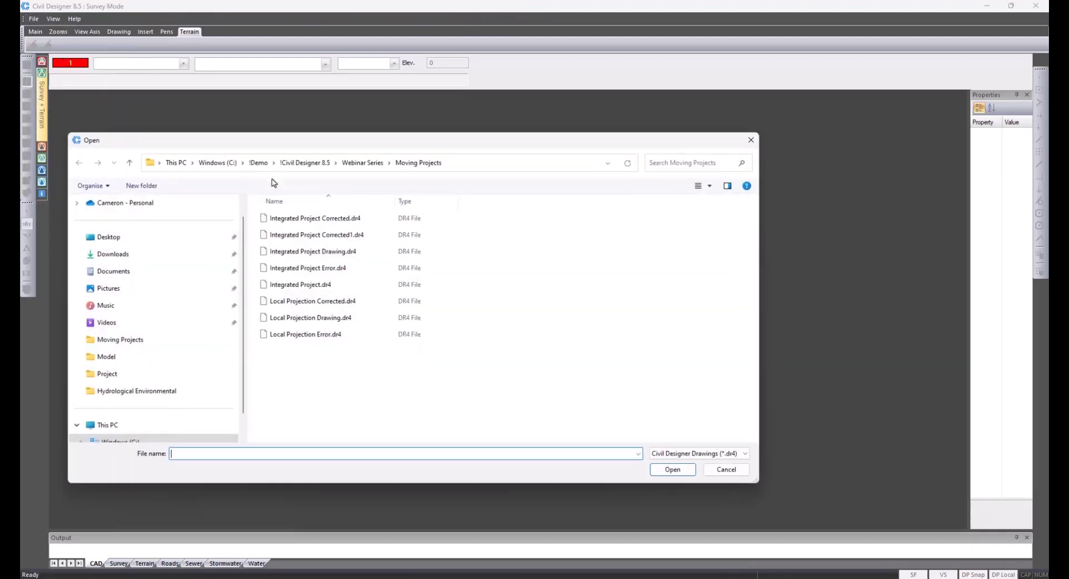
click(328, 252)
double_click(327, 252)
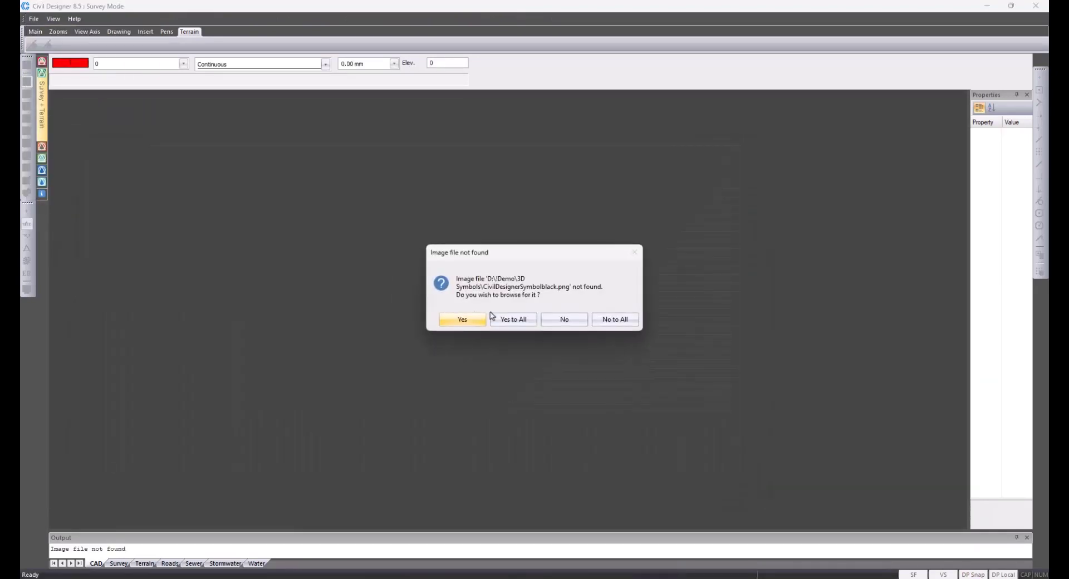
click(619, 322)
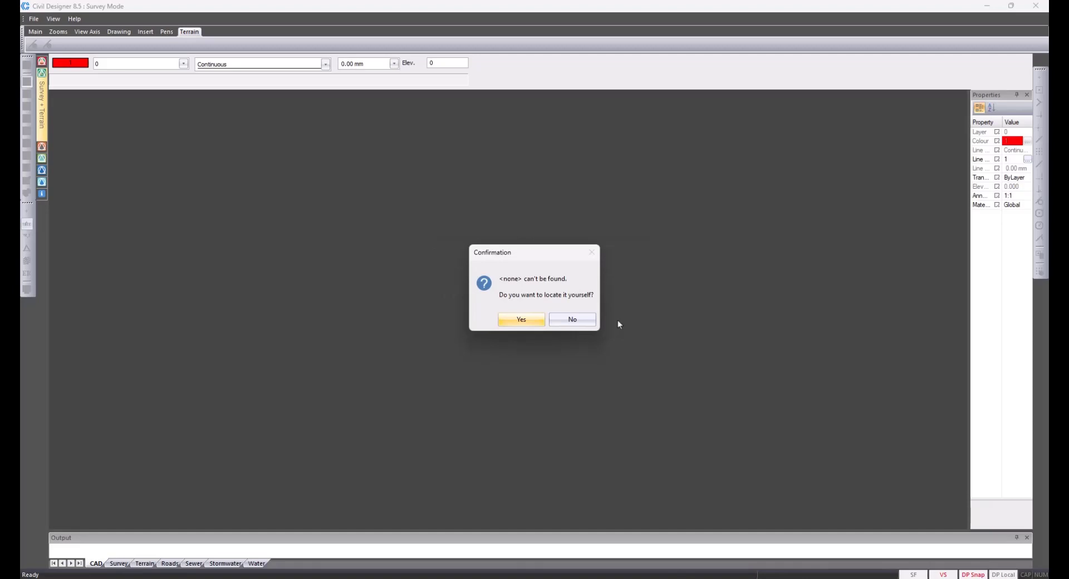
click(579, 321)
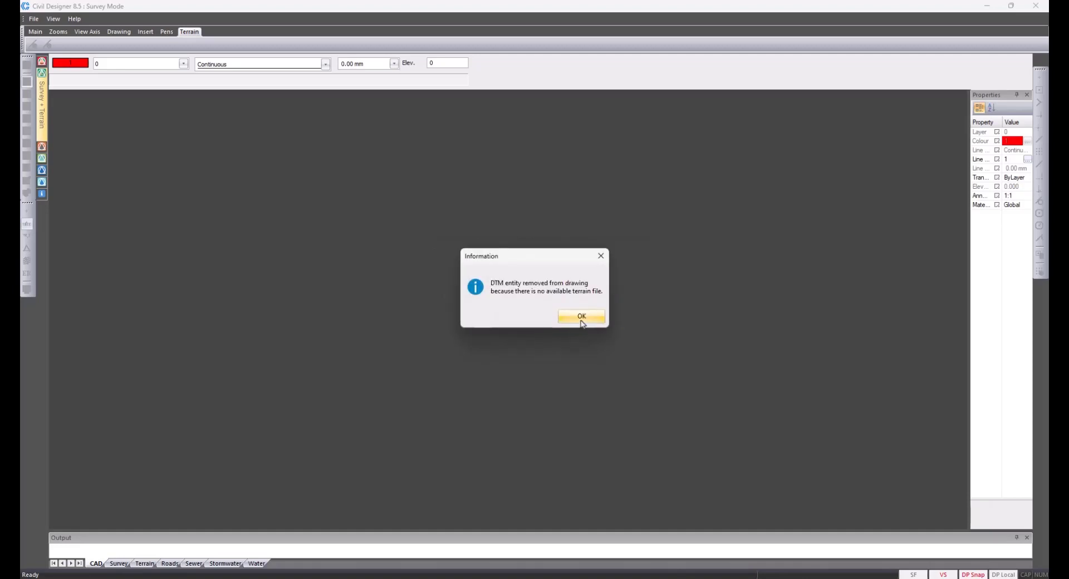
click(581, 317)
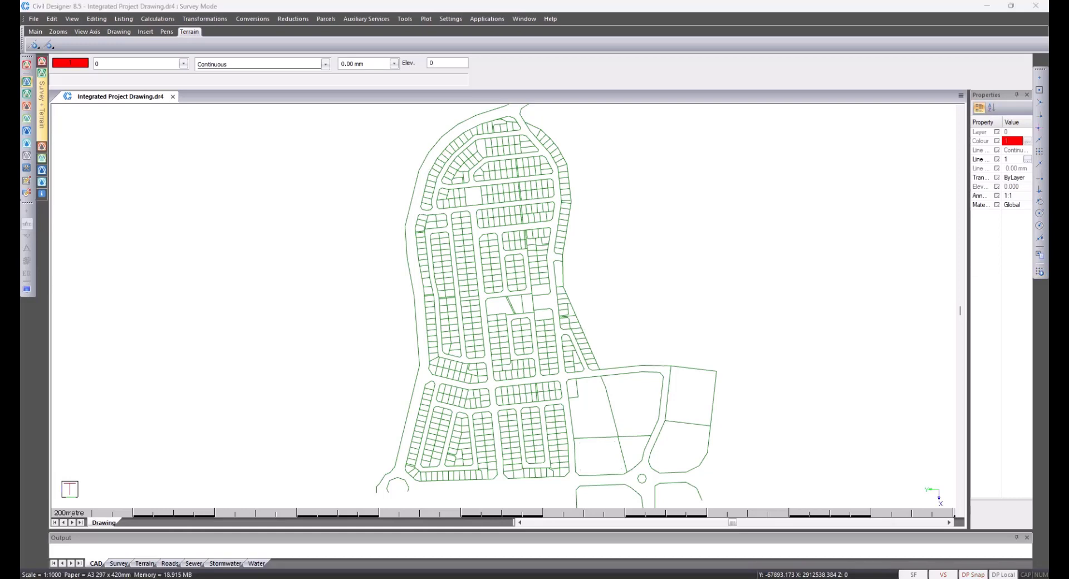
Switch to File Explorer and open the folder C:\!Demo\!Civil Designer 8.5\Webinar Series\Moving Projects.
mouse_move(1049, 168)
mouse_down()
mouse_move(628, 183)
mouse_move(449, 147)
mouse_up()
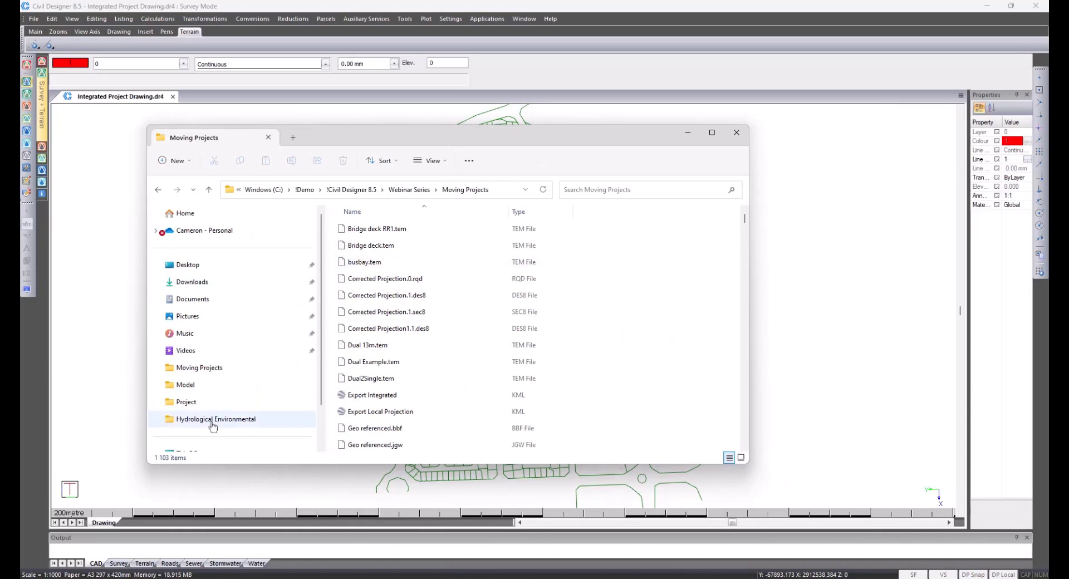
scroll(243, 404, down, 1)
click(244, 405)
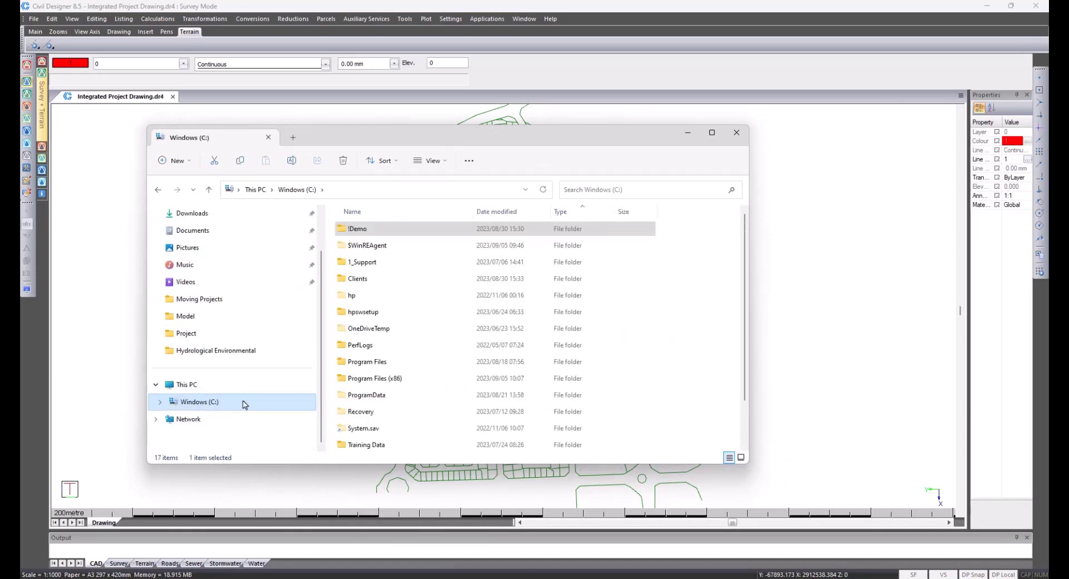
double_click(377, 231)
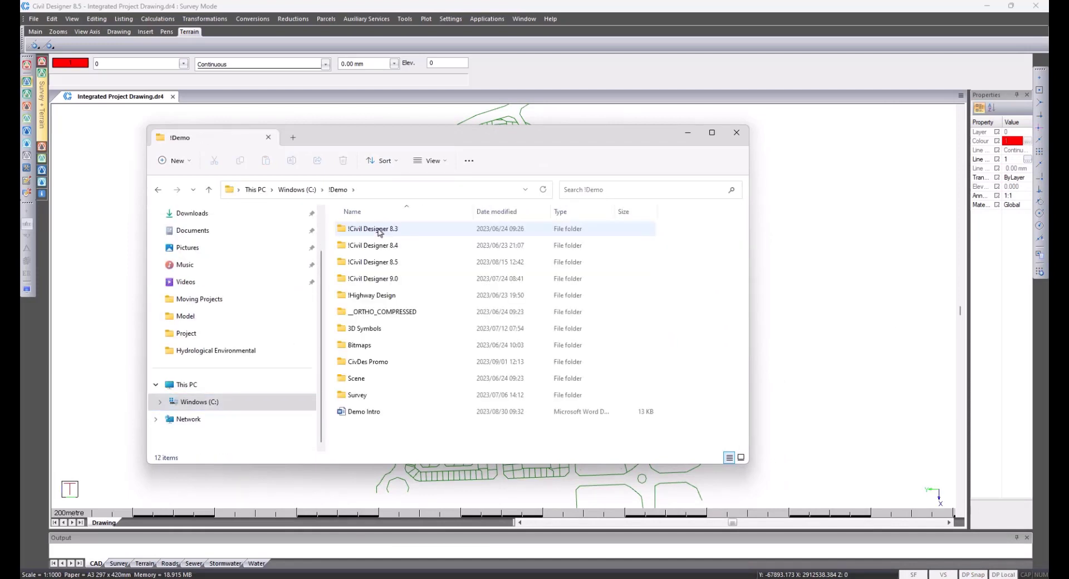
double_click(381, 267)
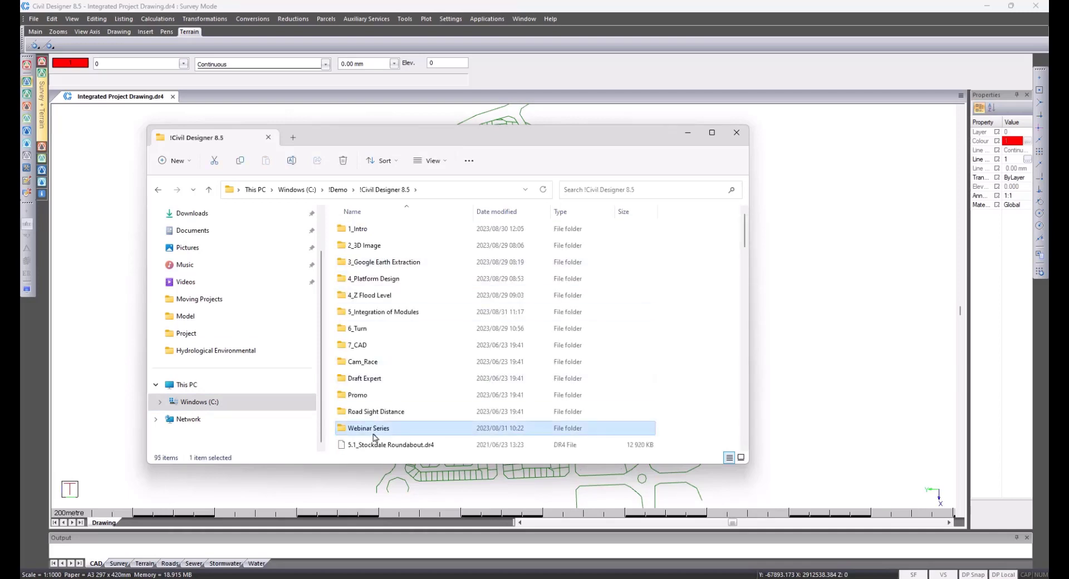
double_click(373, 429)
double_click(383, 348)
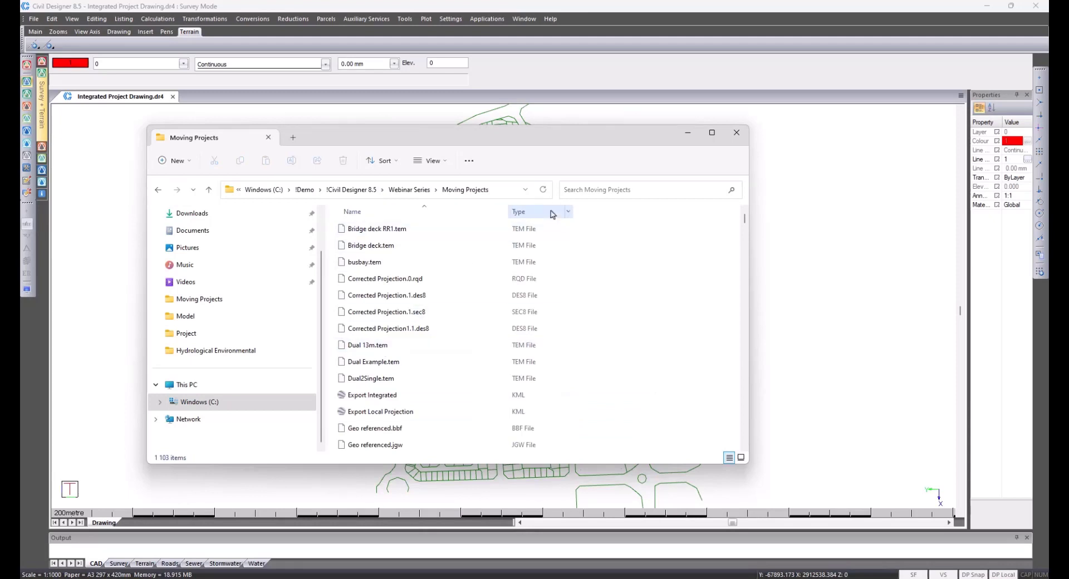
Filter the folder to DT8 files, delete Integrated Project Corrected1.dt8 and close File Explorer.
click(568, 211)
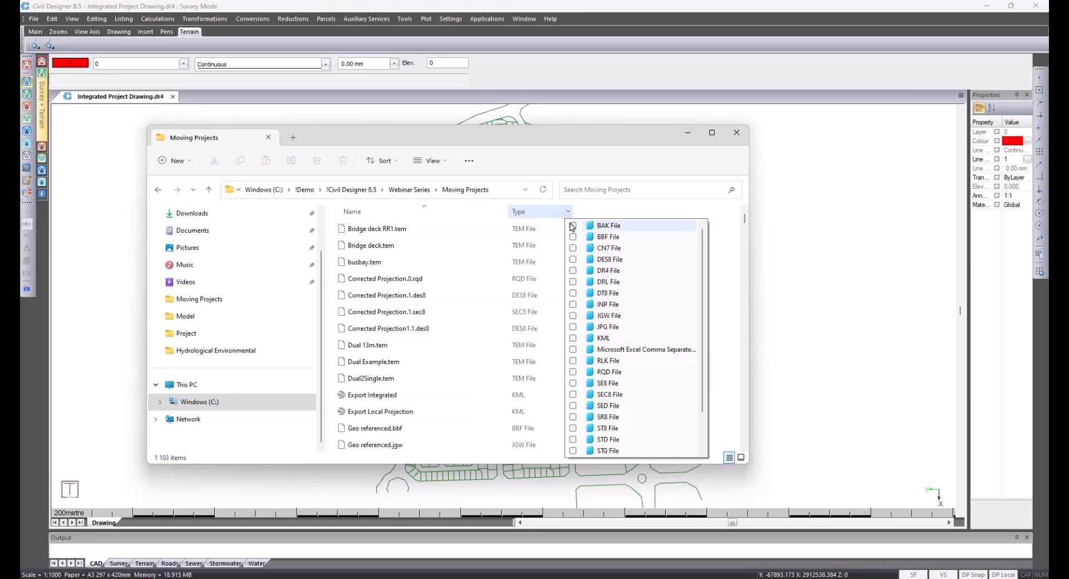
click(573, 293)
click(483, 387)
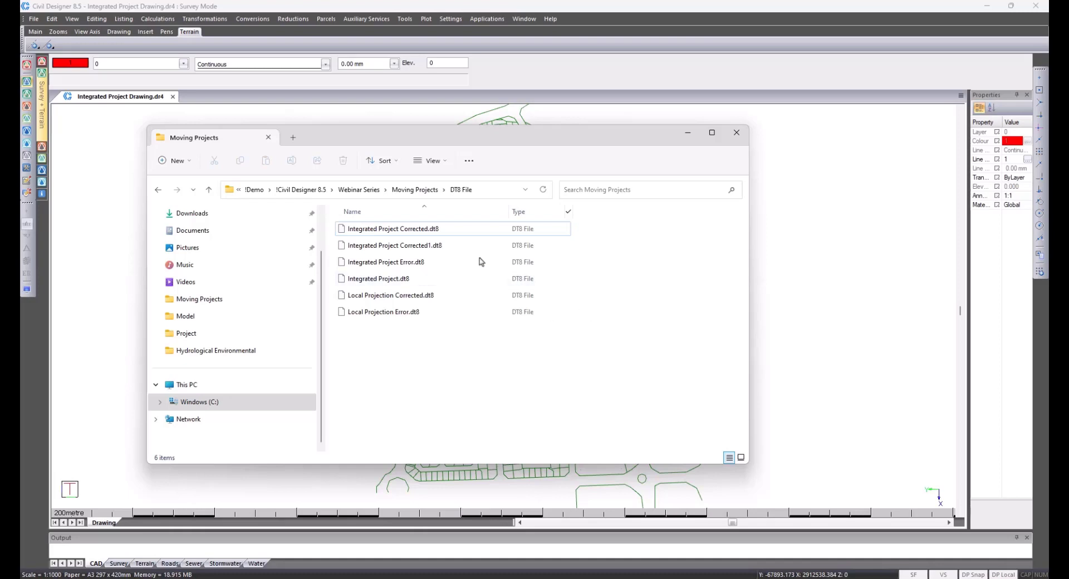
click(468, 252)
click(468, 252)
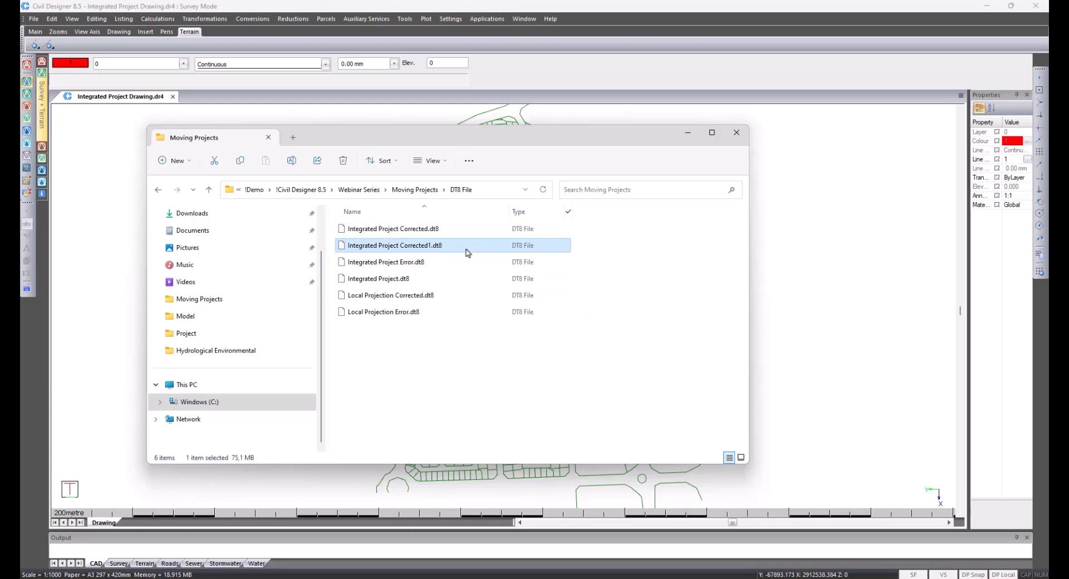
key(Delete)
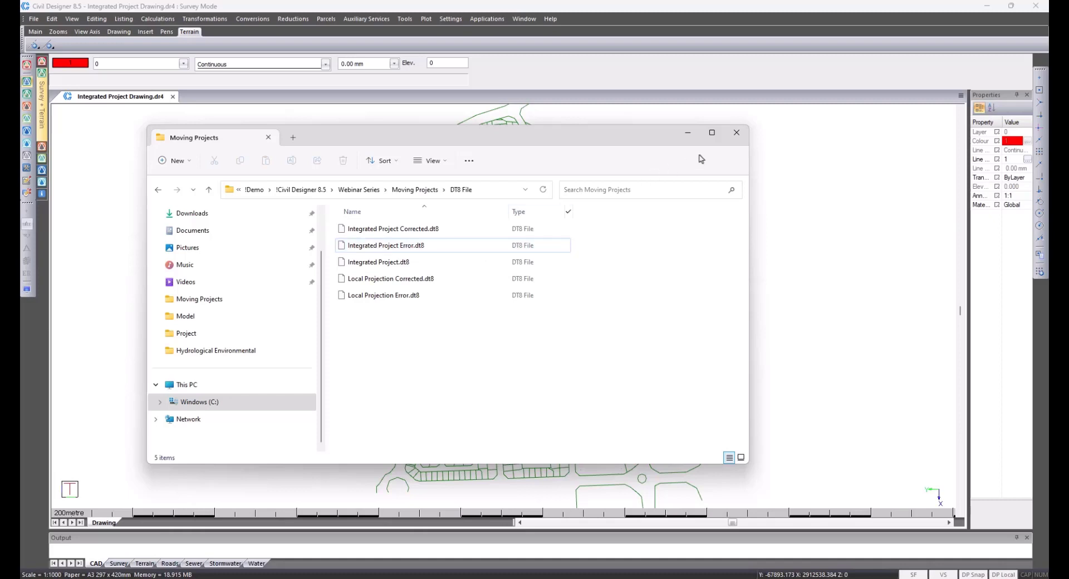
click(737, 135)
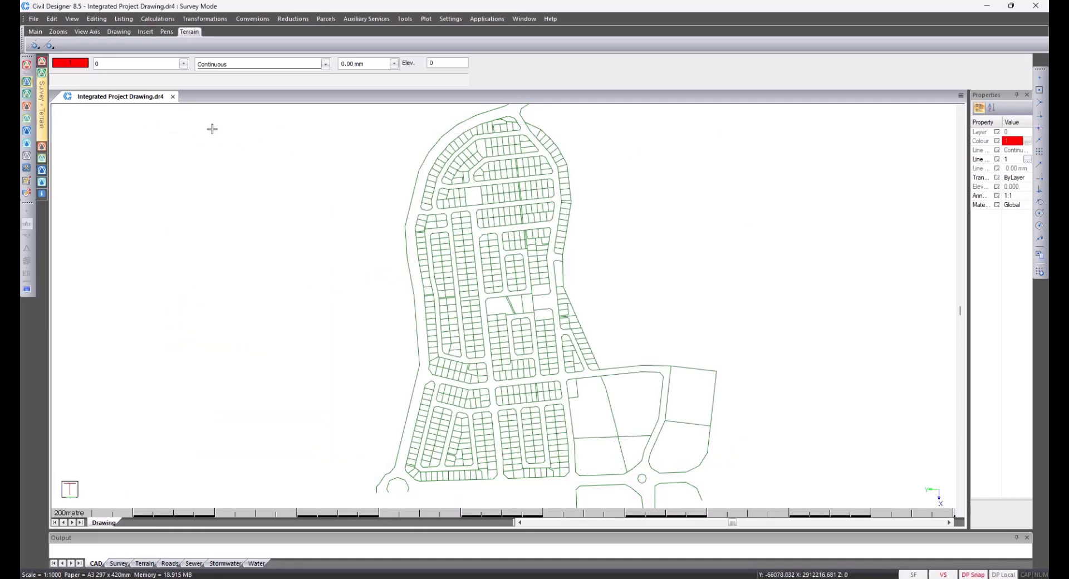
Close Integrated Project Drawing, saving its changes, and create a new blank drawing.
click(173, 97)
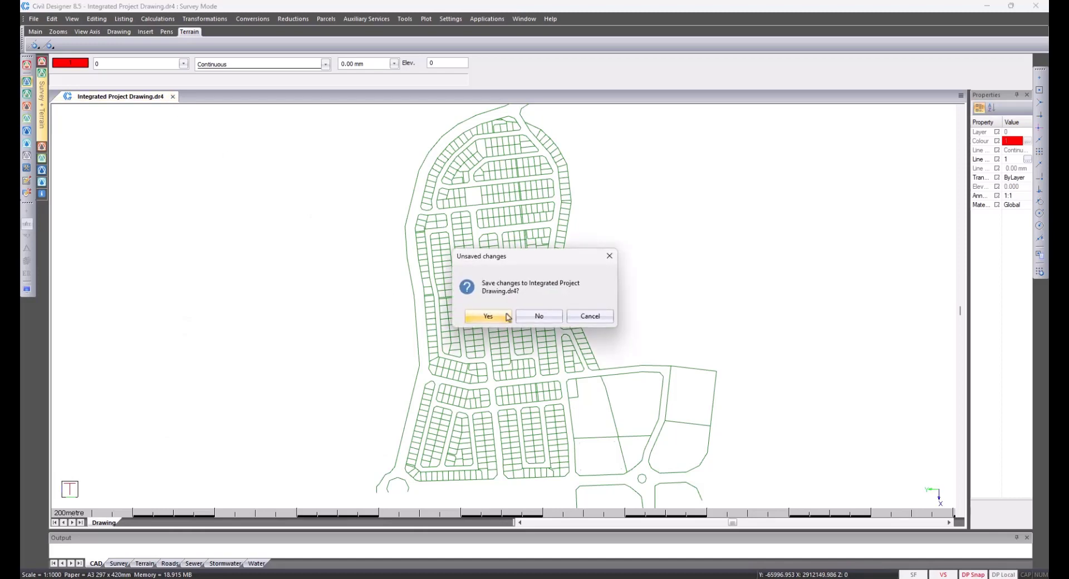
click(484, 316)
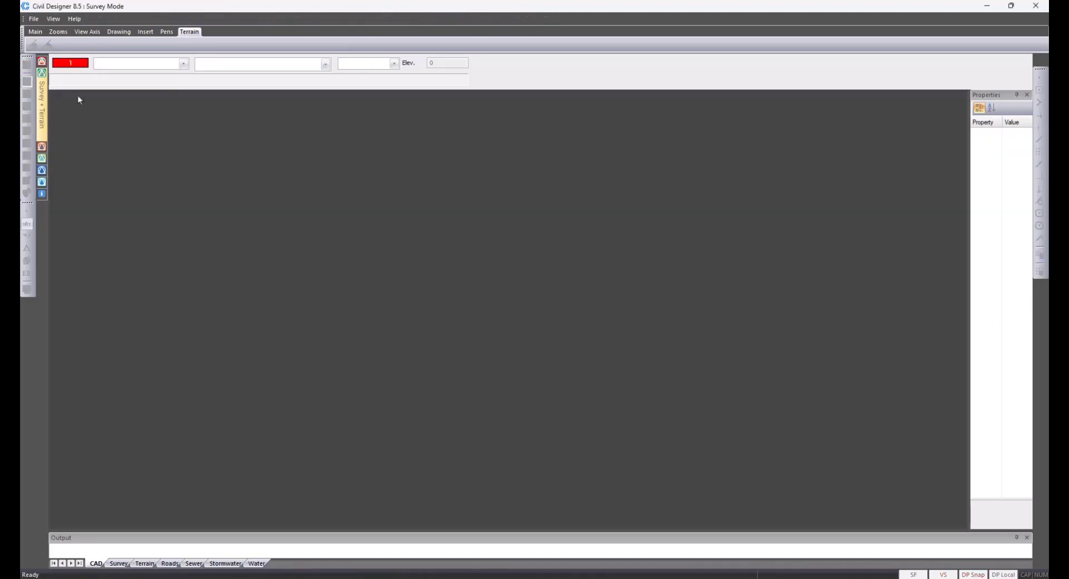
click(34, 20)
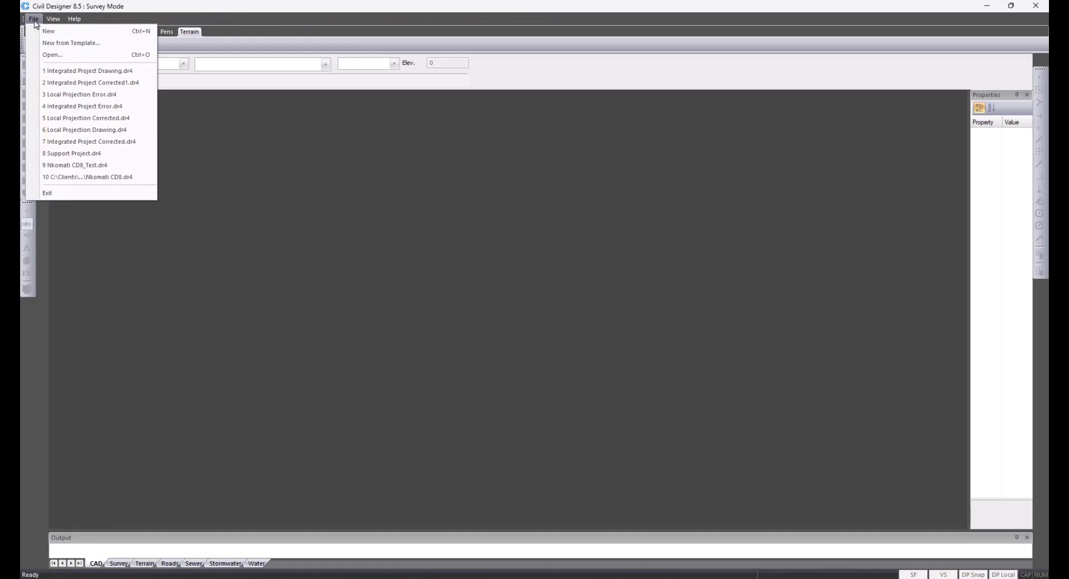
click(45, 31)
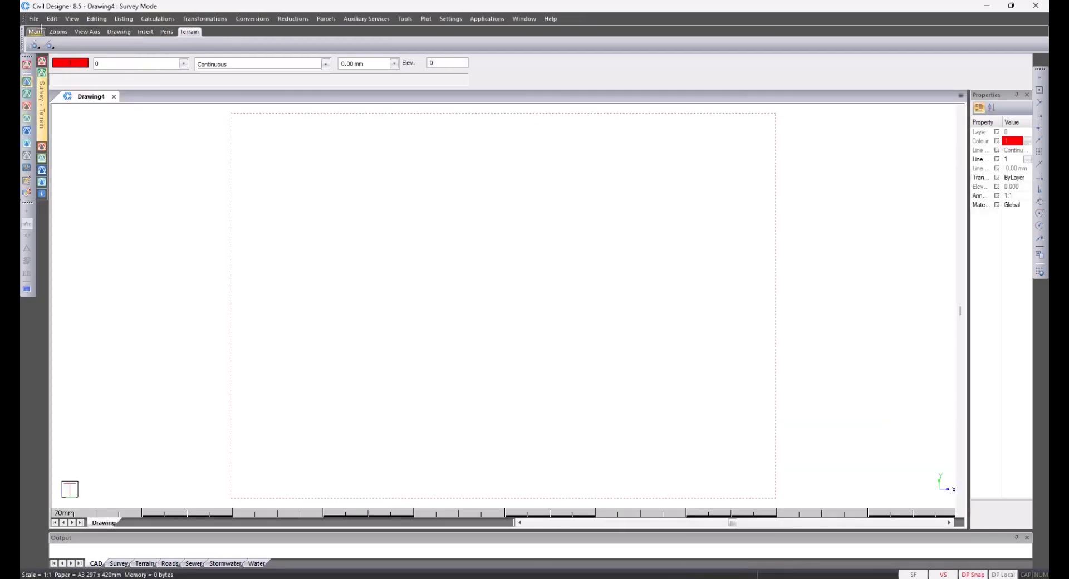
In the project settings, create Integrated Project Corrected1.dt8 as the terrain file and set the central longitude to 27°E.
click(34, 19)
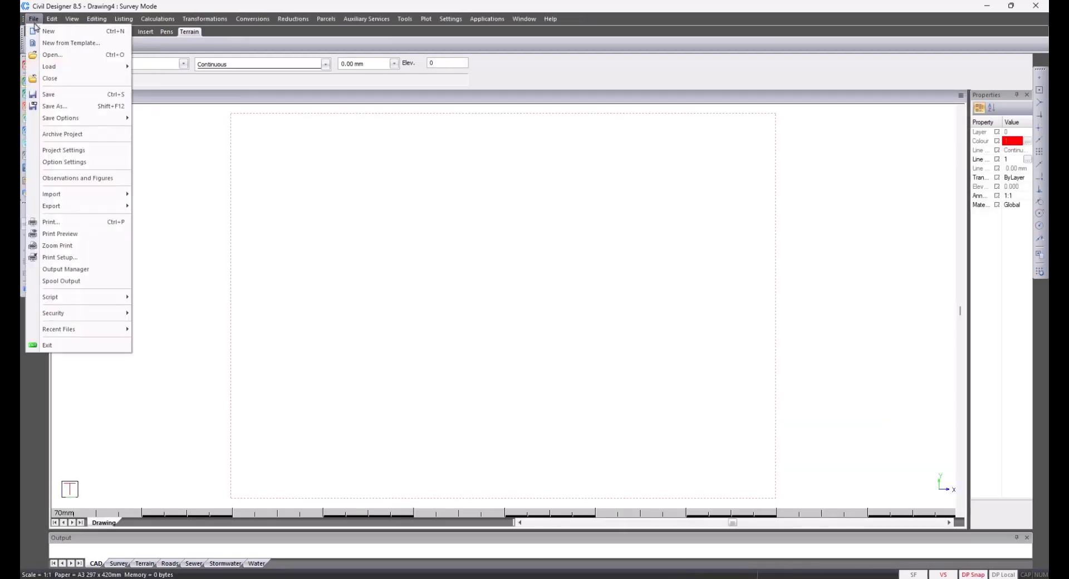
click(66, 150)
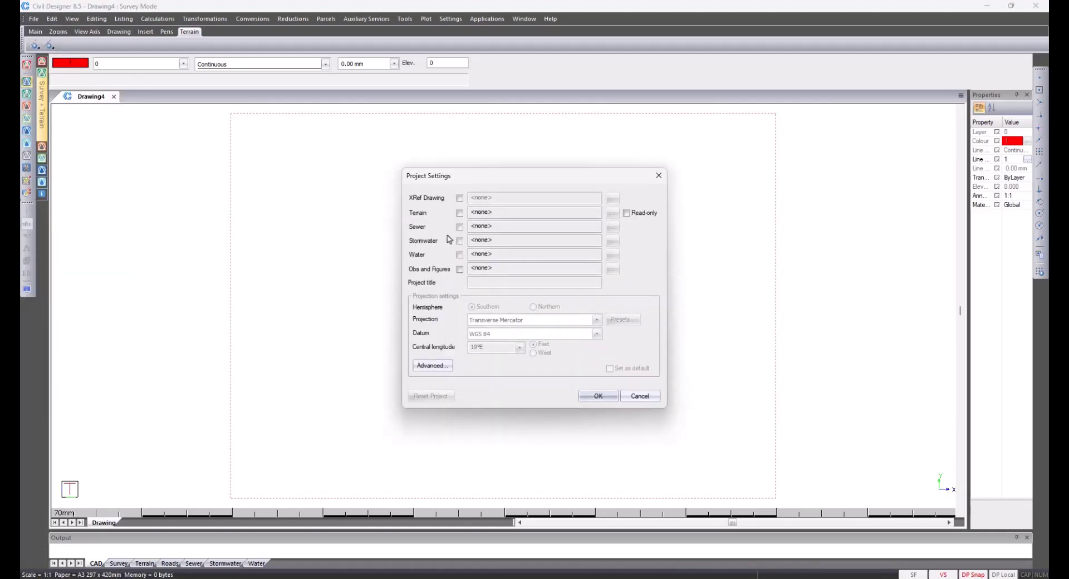
click(459, 212)
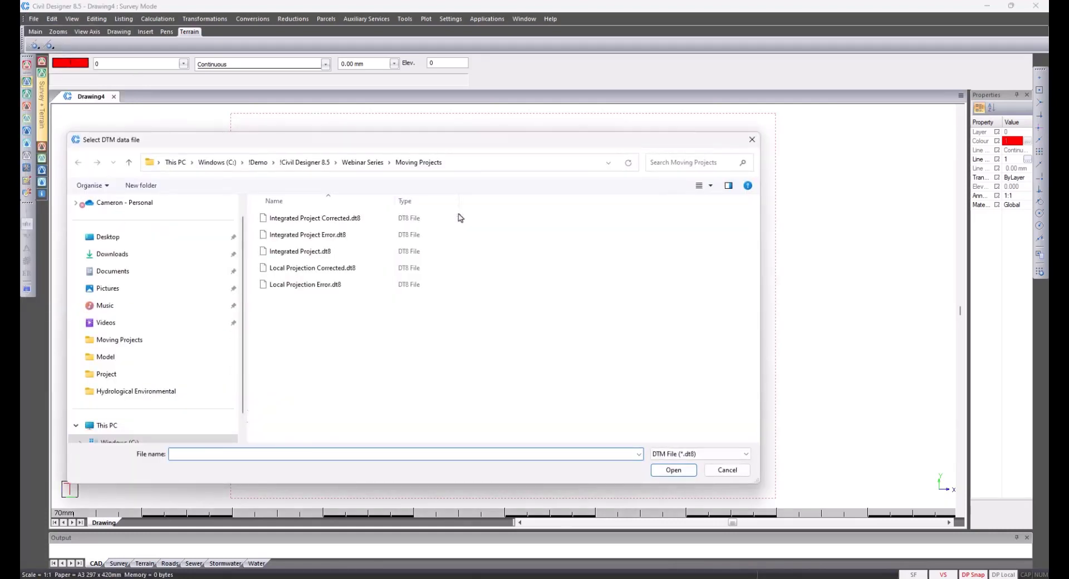
click(356, 219)
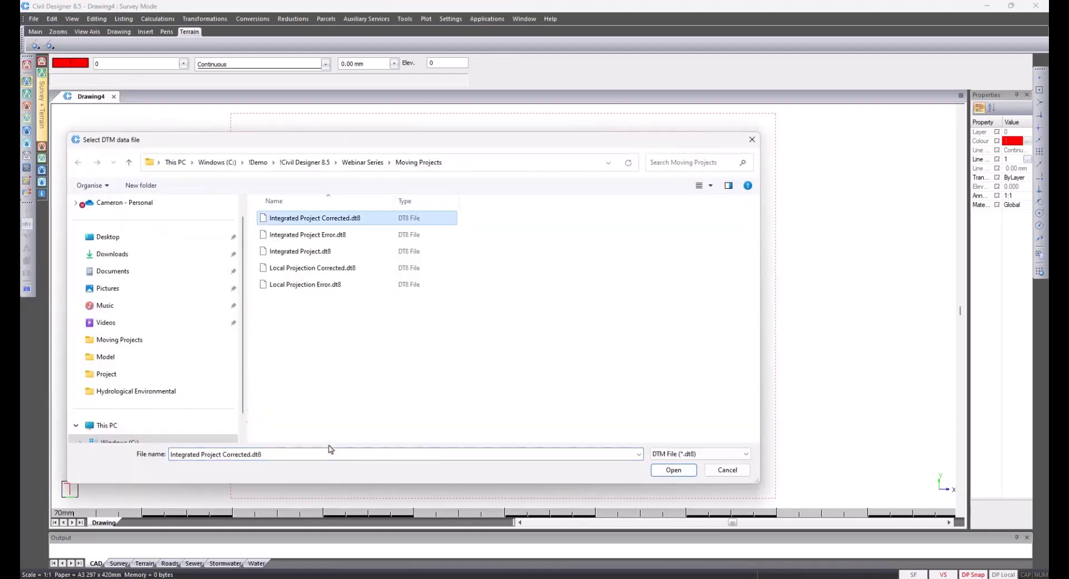
click(249, 455)
click(251, 454)
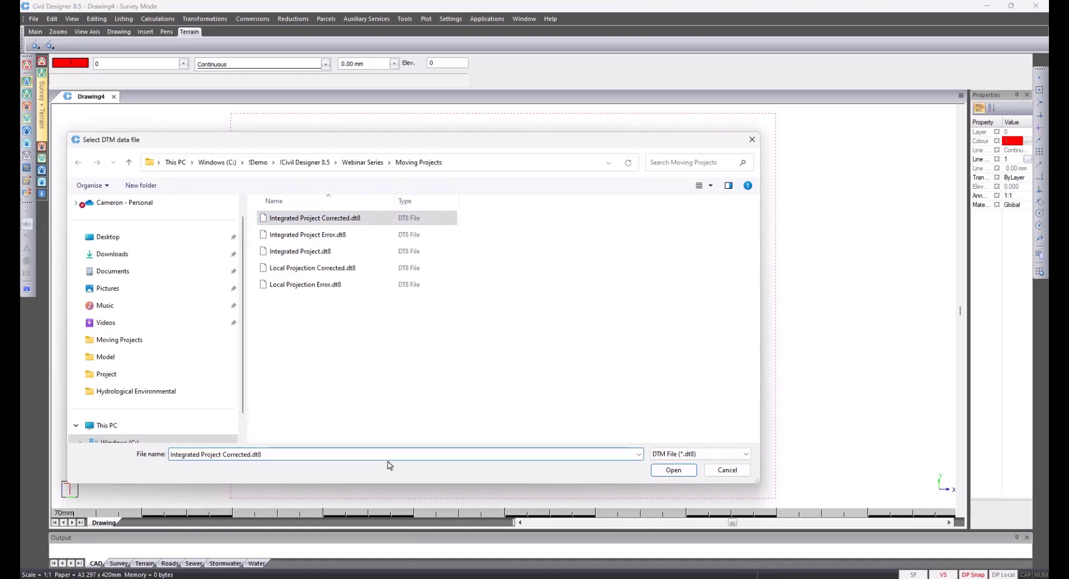
text(1)
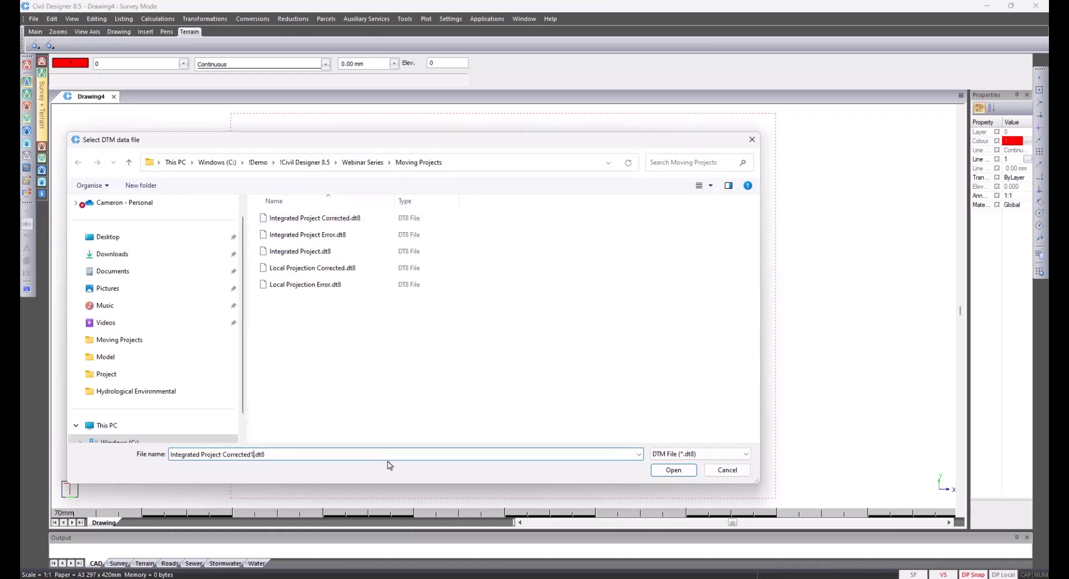
click(679, 475)
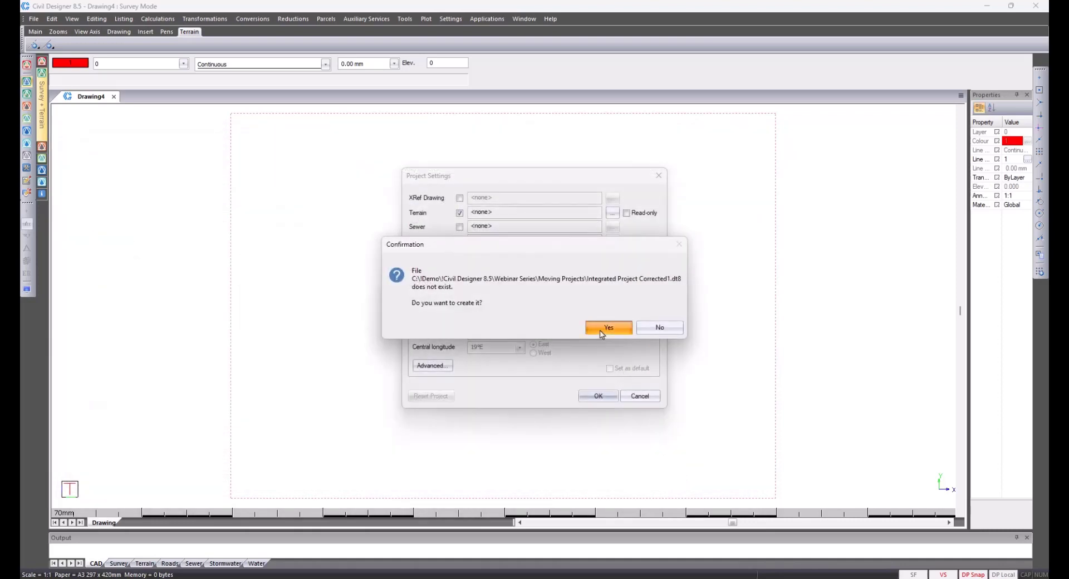
click(601, 332)
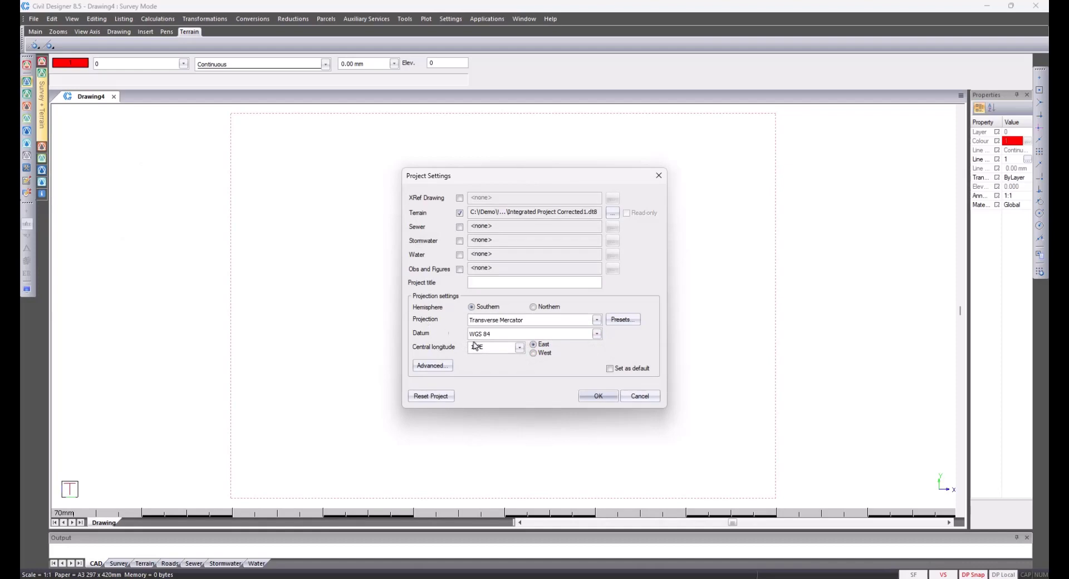
click(519, 347)
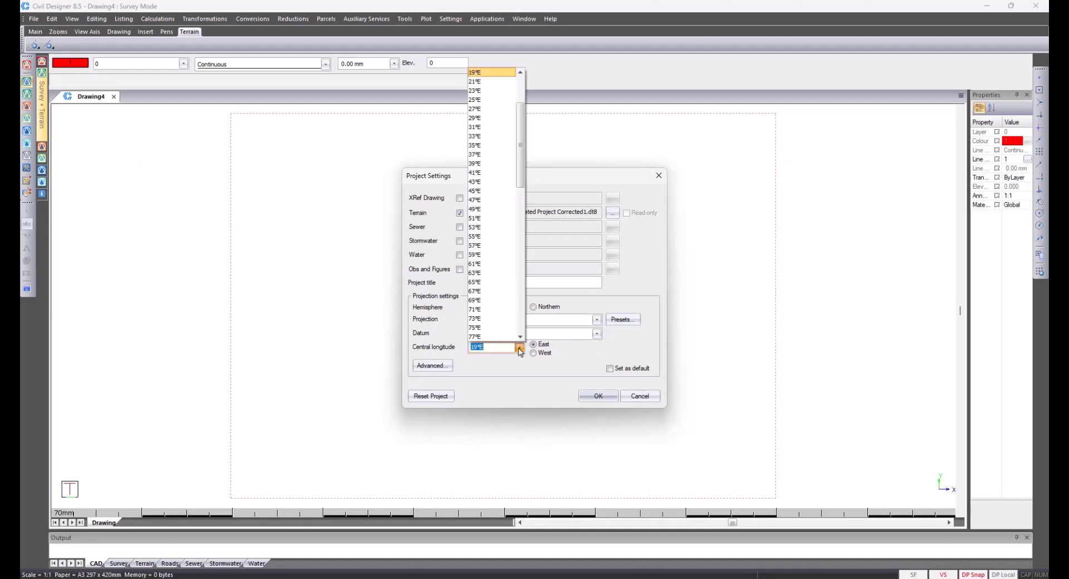
click(490, 109)
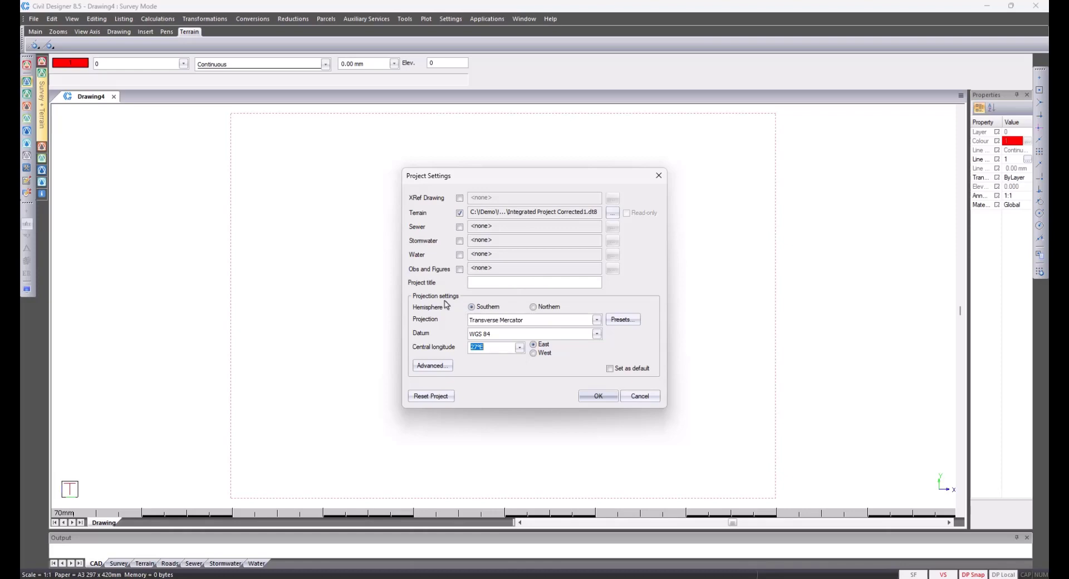
Check the projection presets by region, search them for ghana, view the Ghana - onshore systems and cancel without choosing one.
click(623, 320)
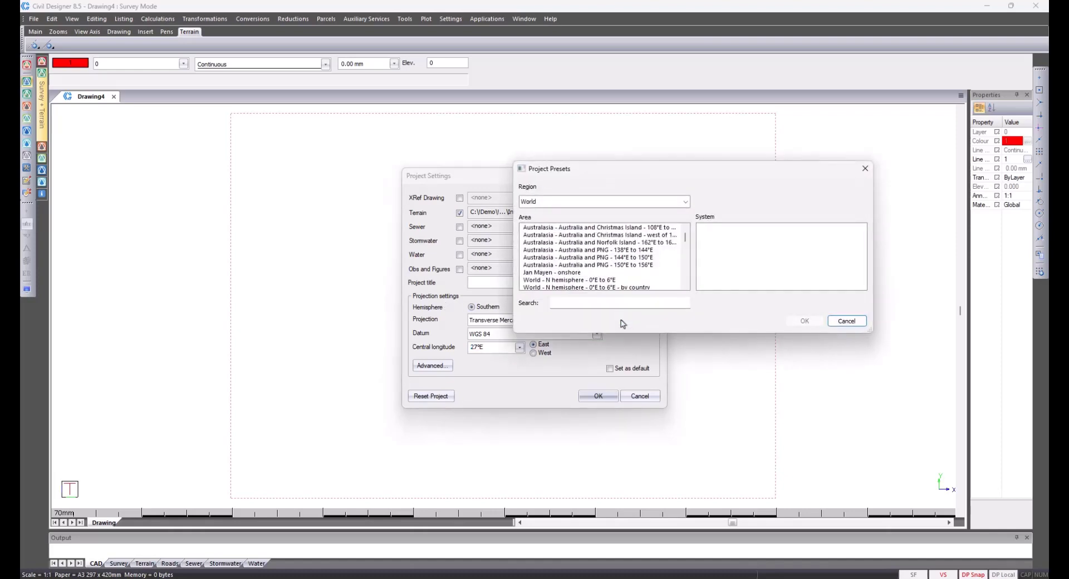
click(684, 204)
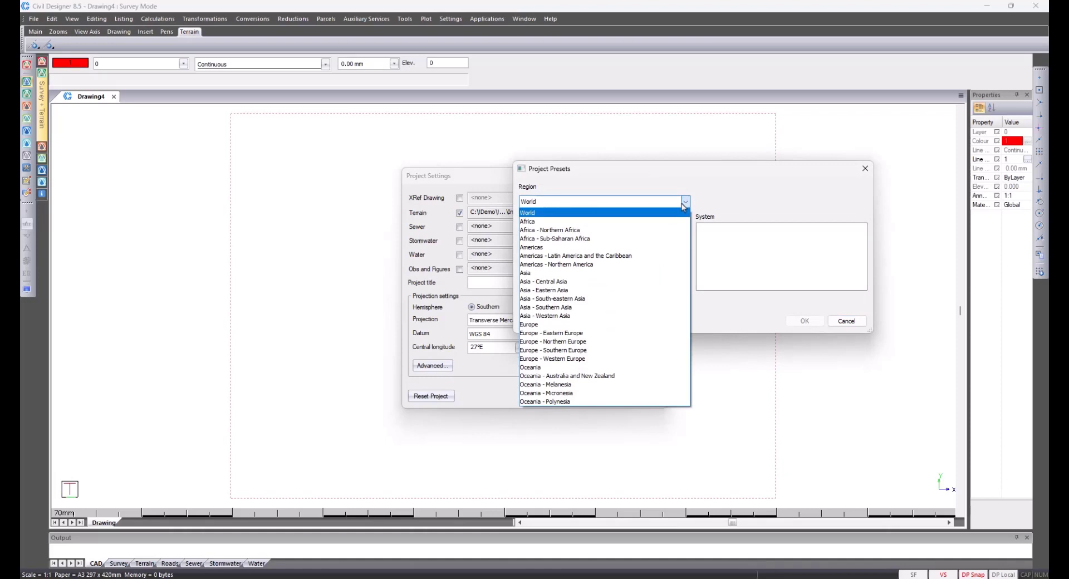
click(684, 204)
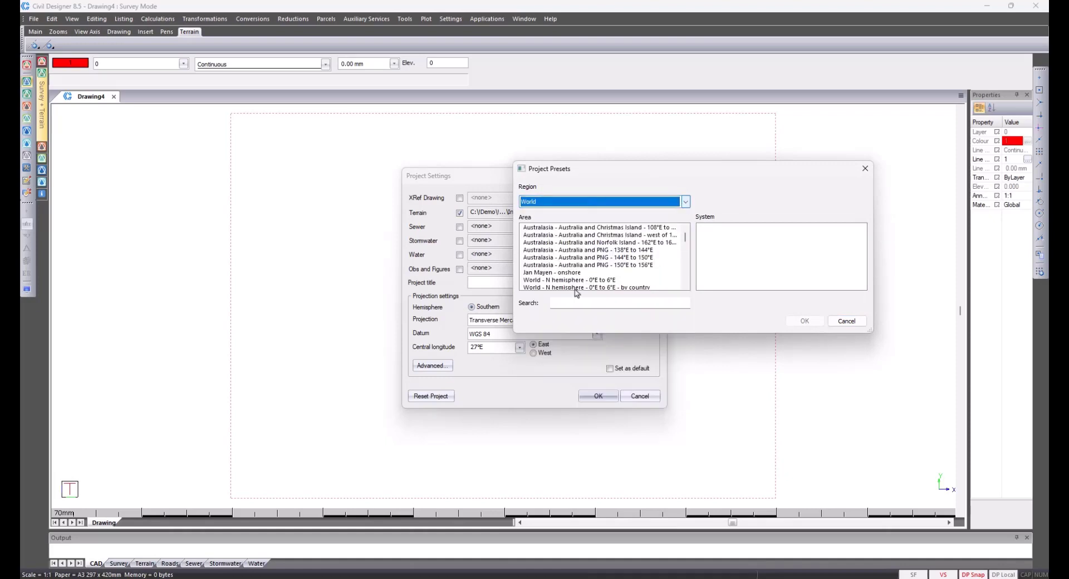
click(555, 303)
text(ghana)
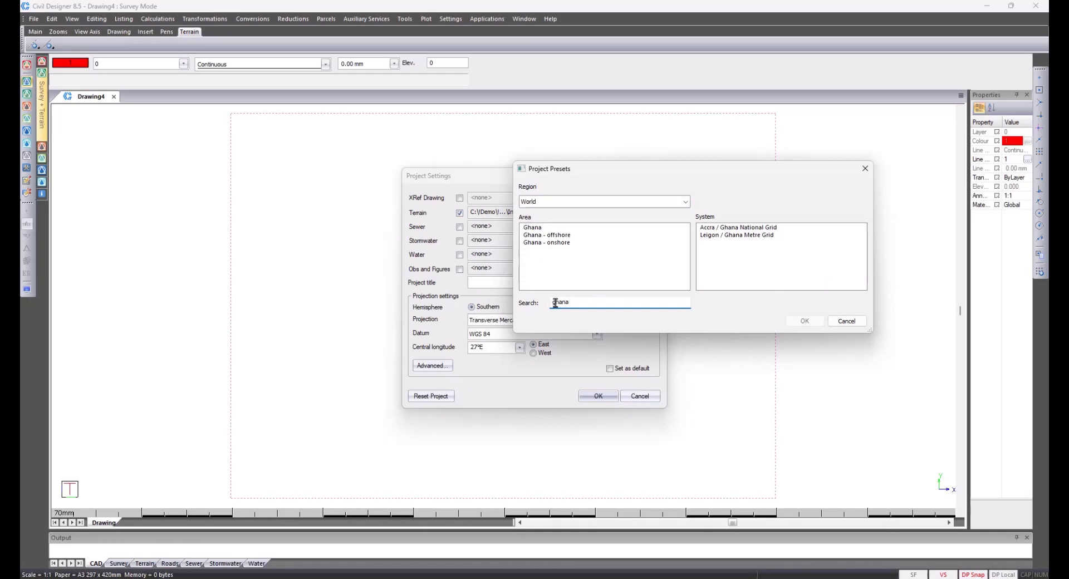
click(539, 243)
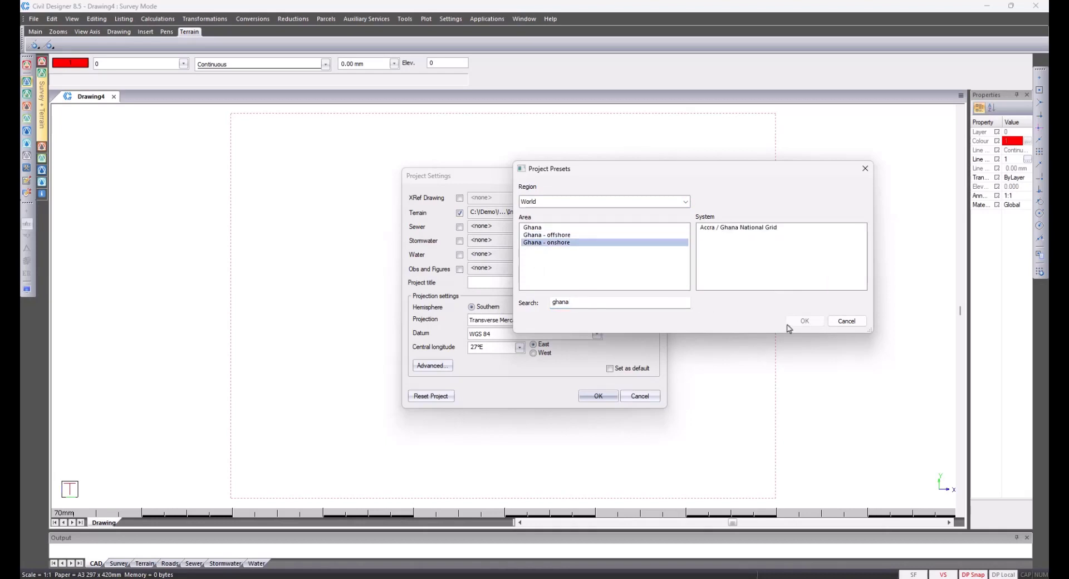
click(847, 321)
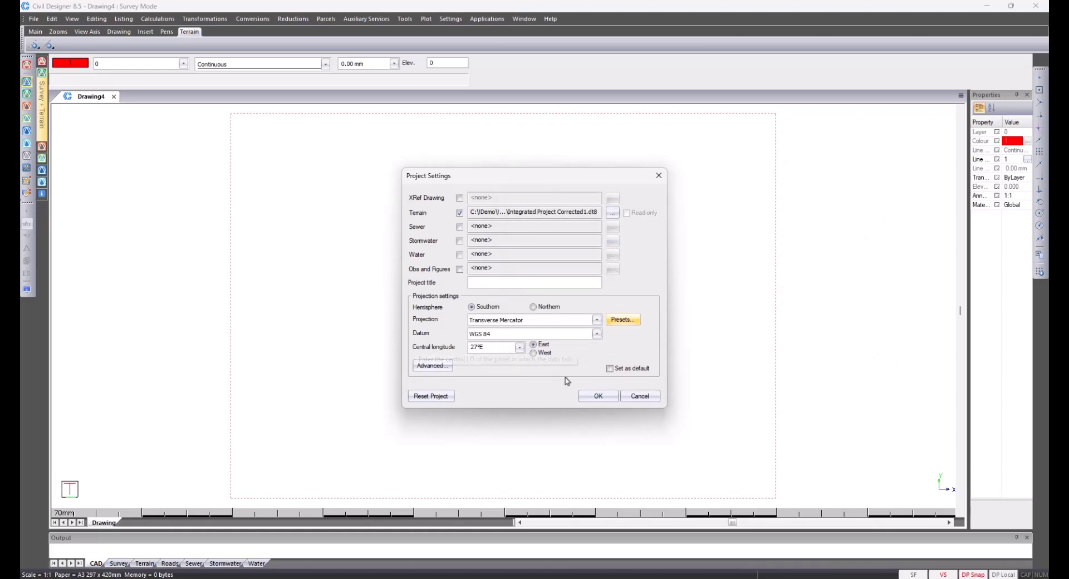
Apply the project settings, declining to reuse the existing terrain work file.
click(600, 396)
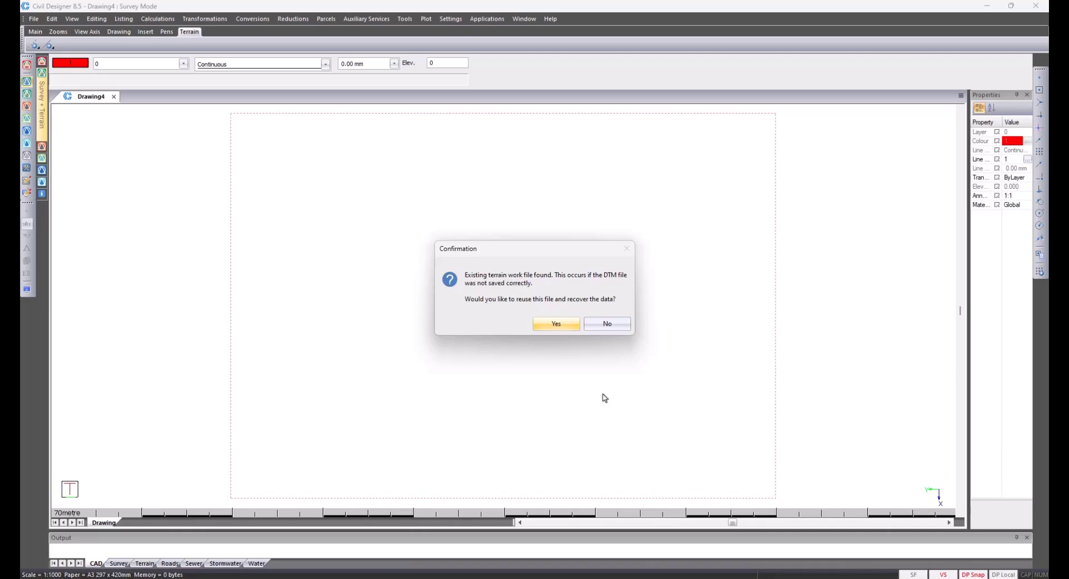
click(602, 328)
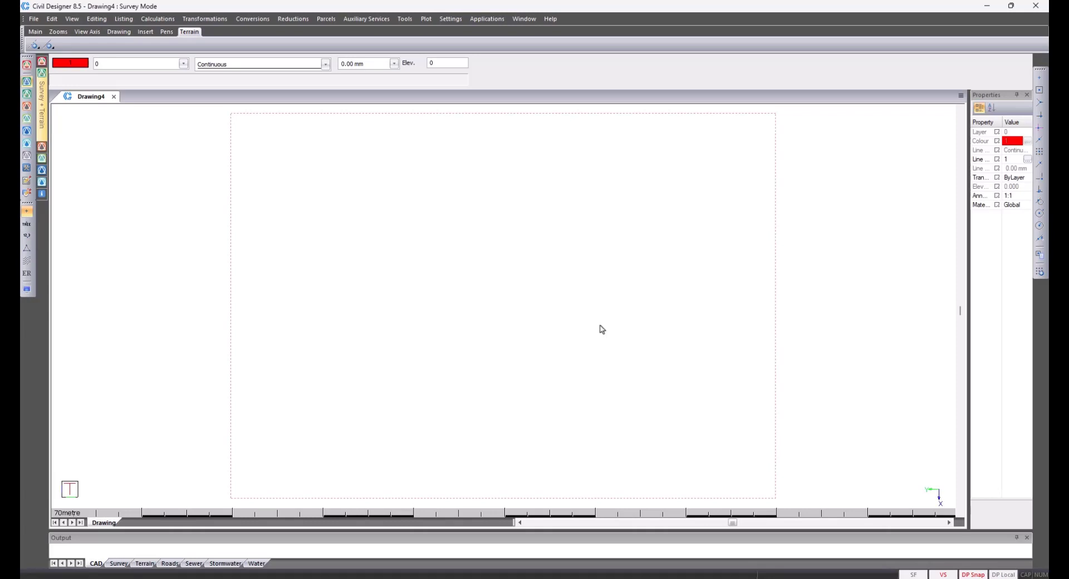
Start a single-file ASCII YXZ import of the Integrated Project Export CSV file into the terrain.
click(33, 20)
mouse_move(83, 195)
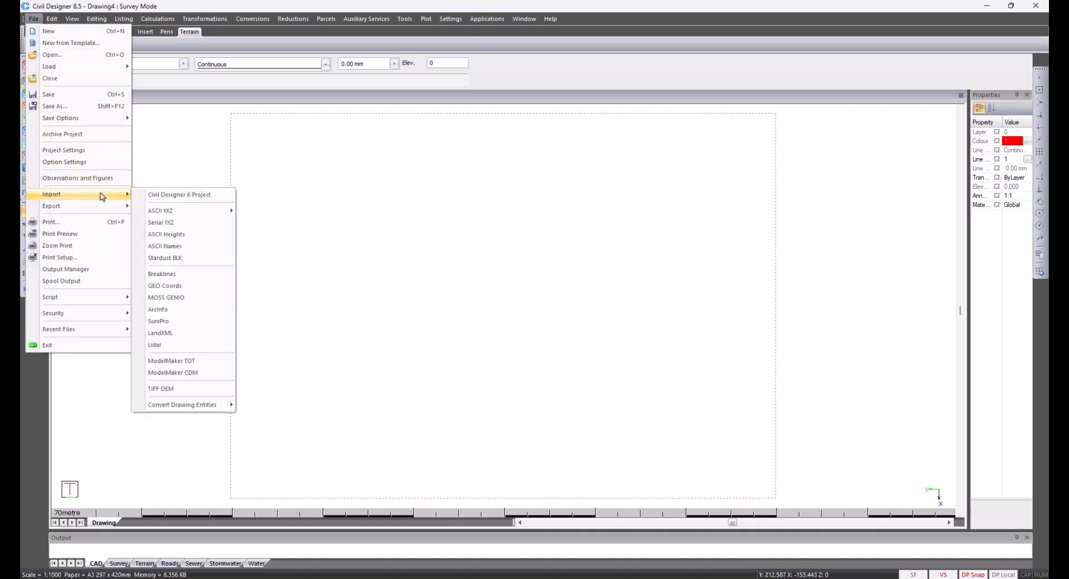
mouse_move(167, 212)
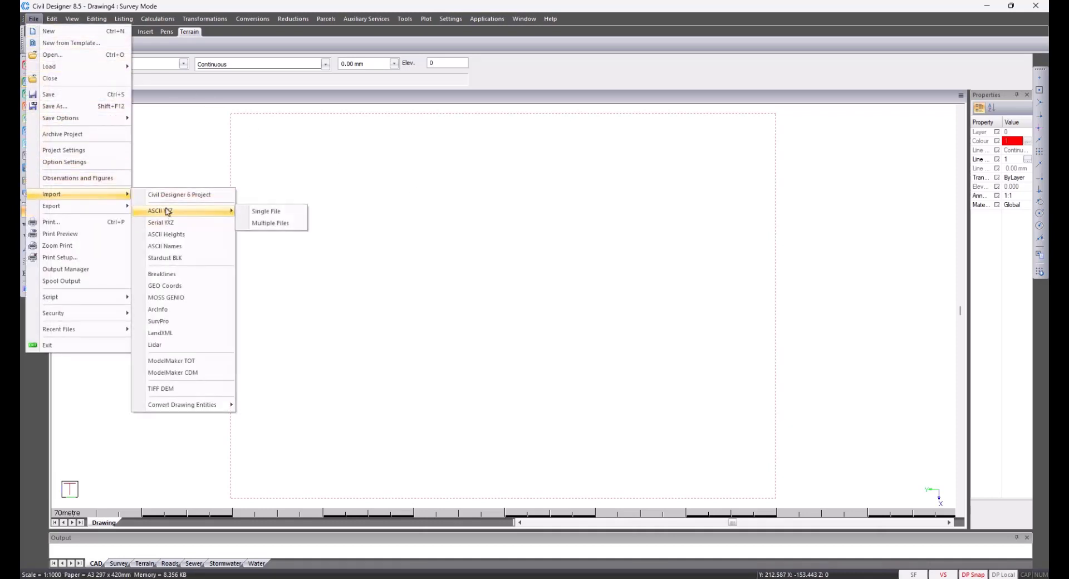
click(272, 213)
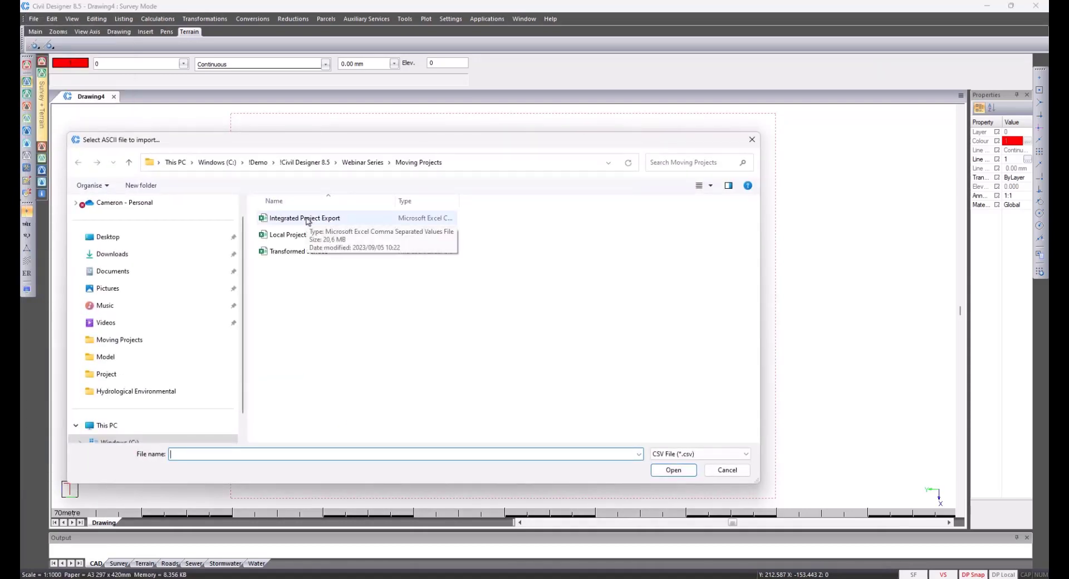
double_click(308, 219)
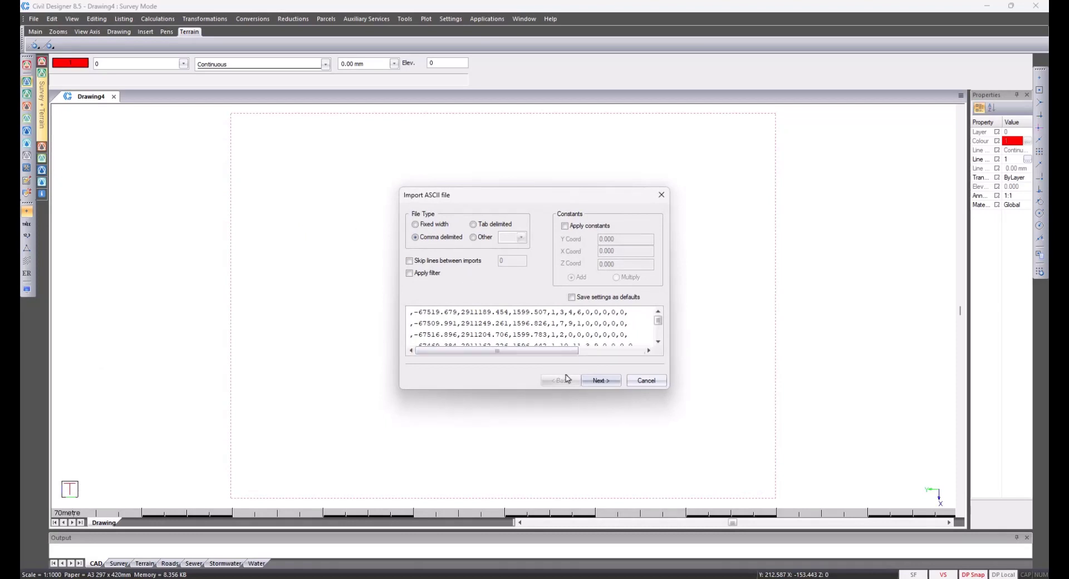
Assign the first column as Name, review the remaining columns, and complete the comma-delimited import with the default destination surfaces.
click(597, 388)
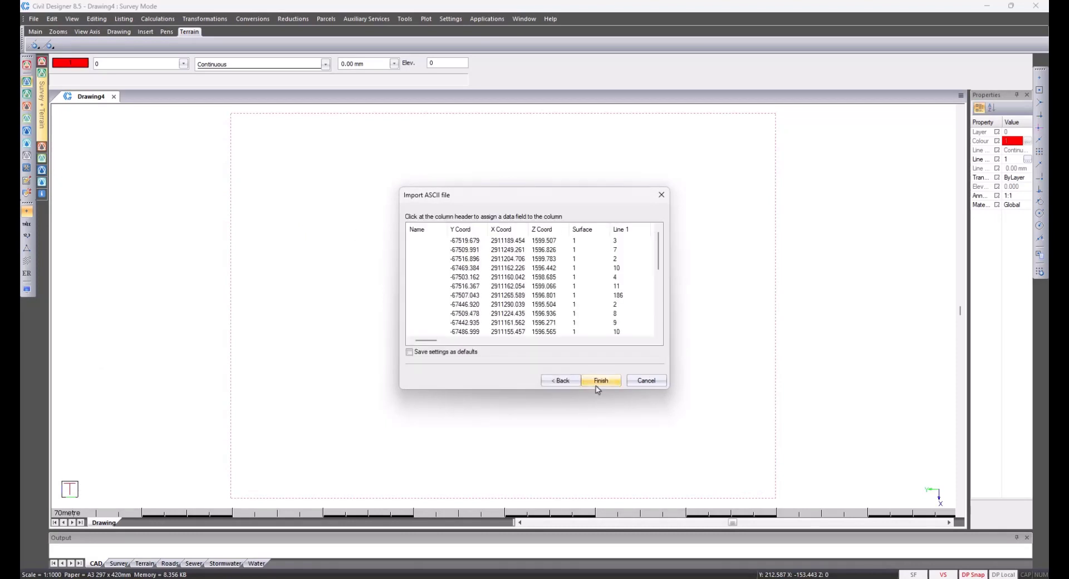
click(428, 232)
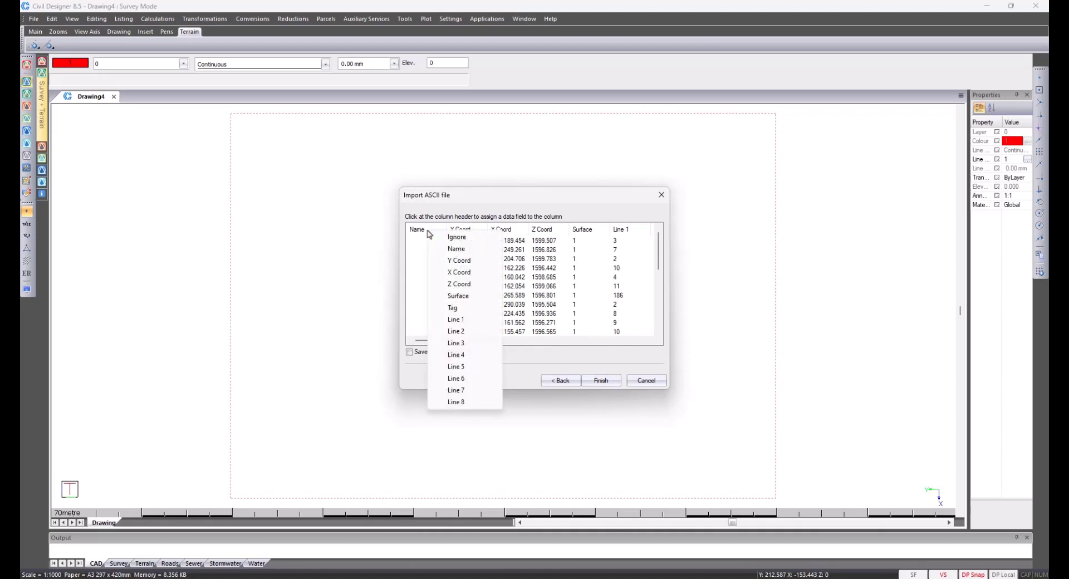
click(451, 249)
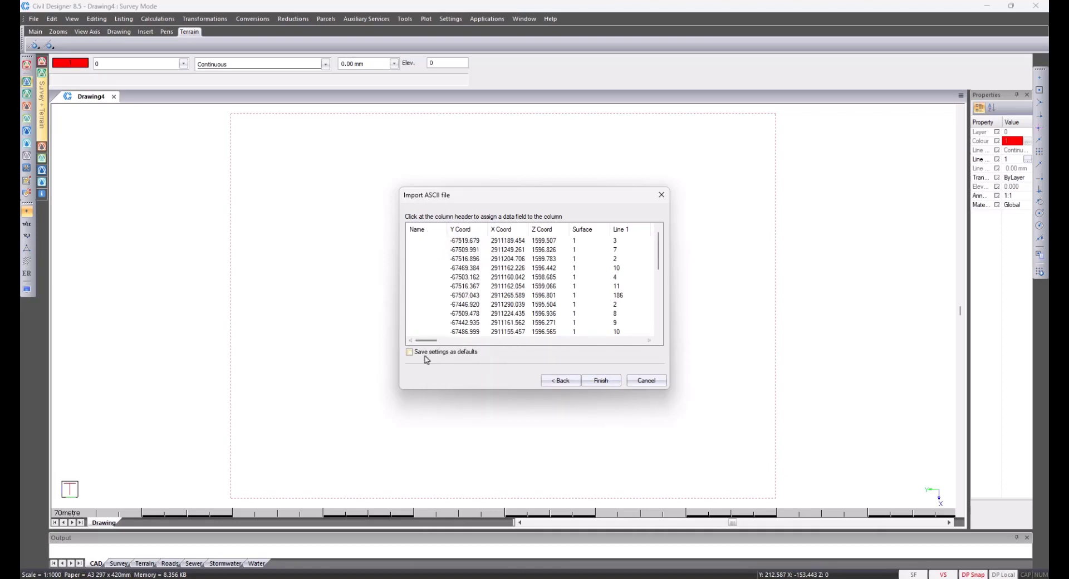
drag(425, 345, 452, 344)
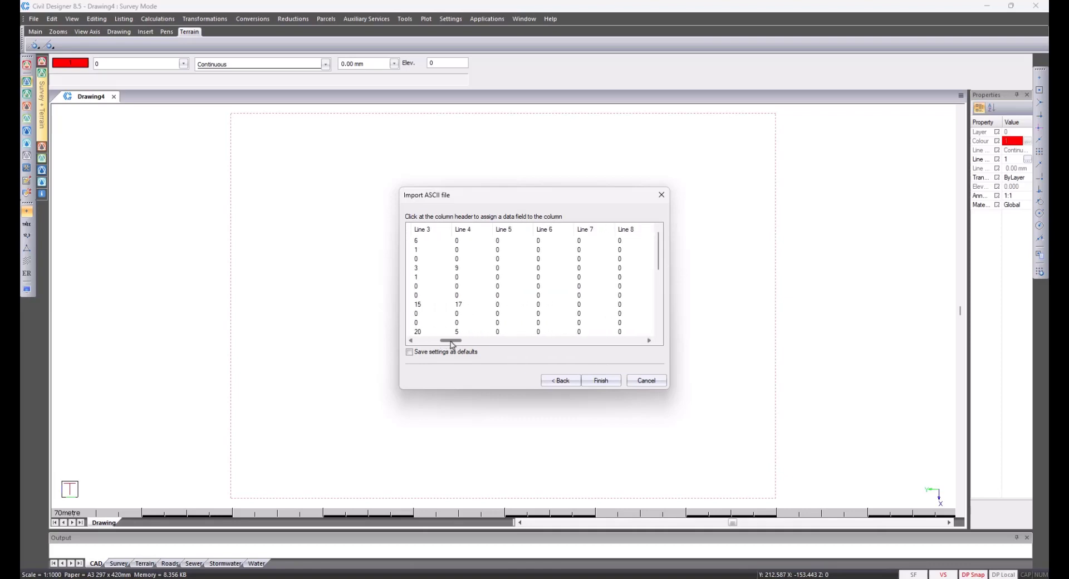
click(603, 383)
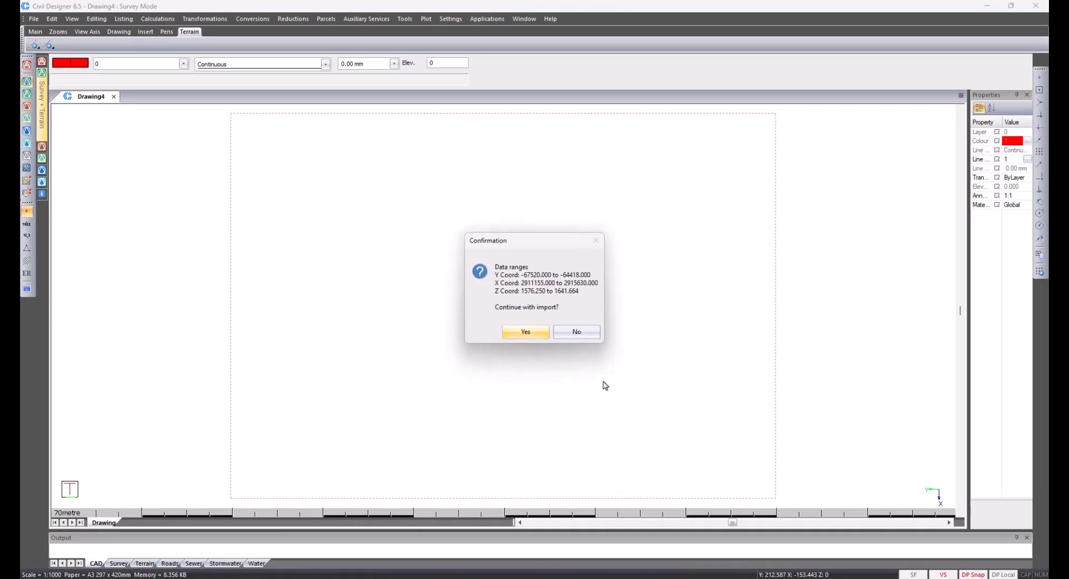
click(538, 332)
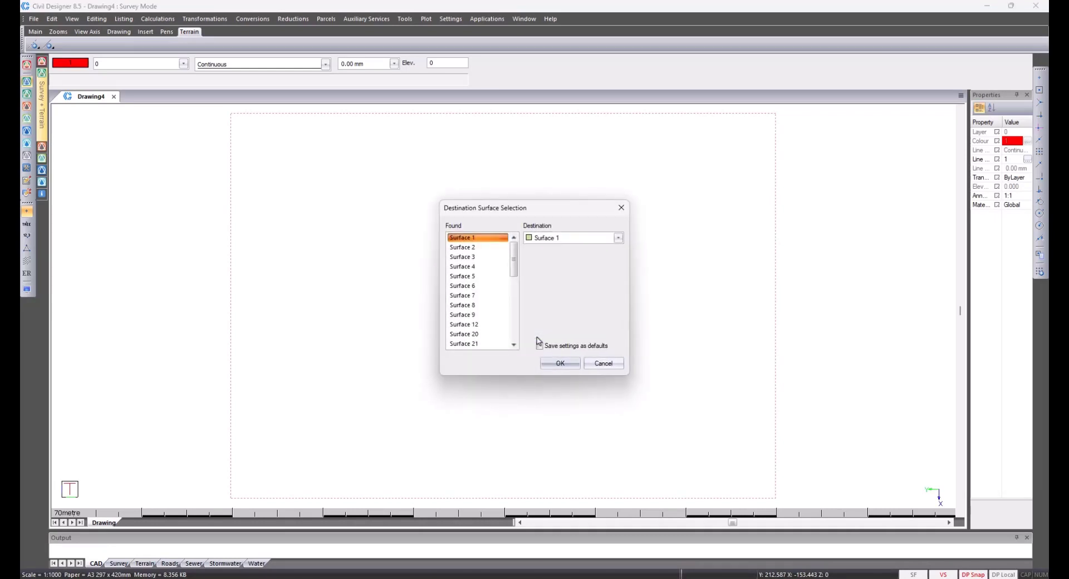
click(559, 365)
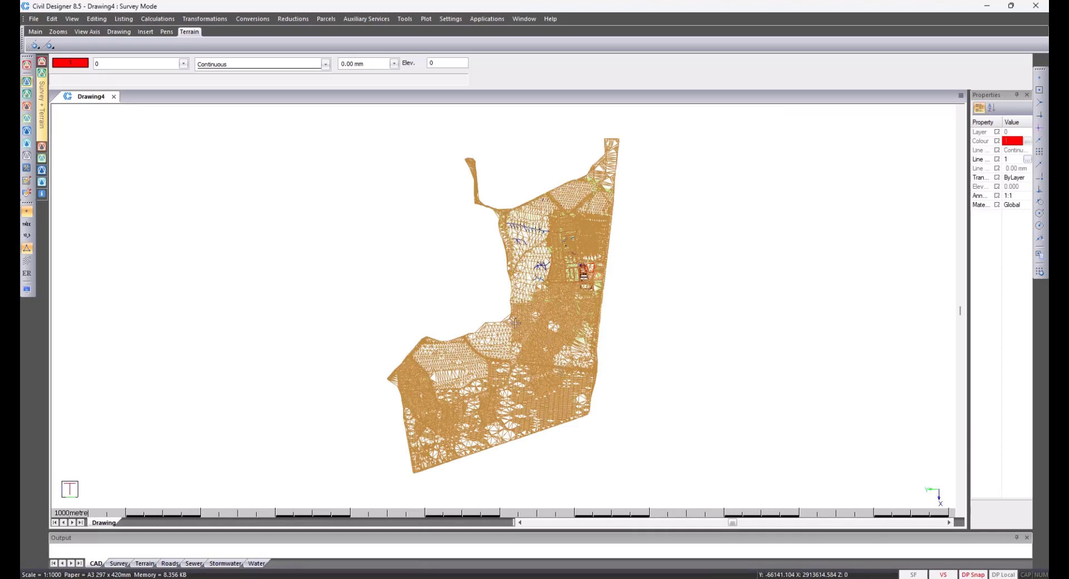
In the project settings, attach Integrated Project Corrected1.se8 as the sewer file and the matching Corrected1 stormwater file.
click(37, 22)
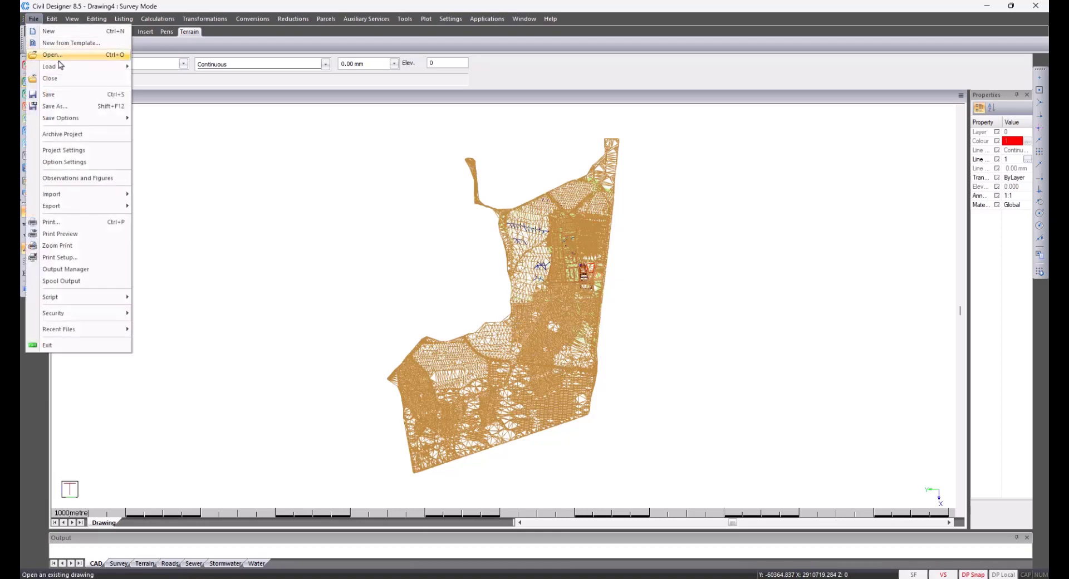
click(73, 150)
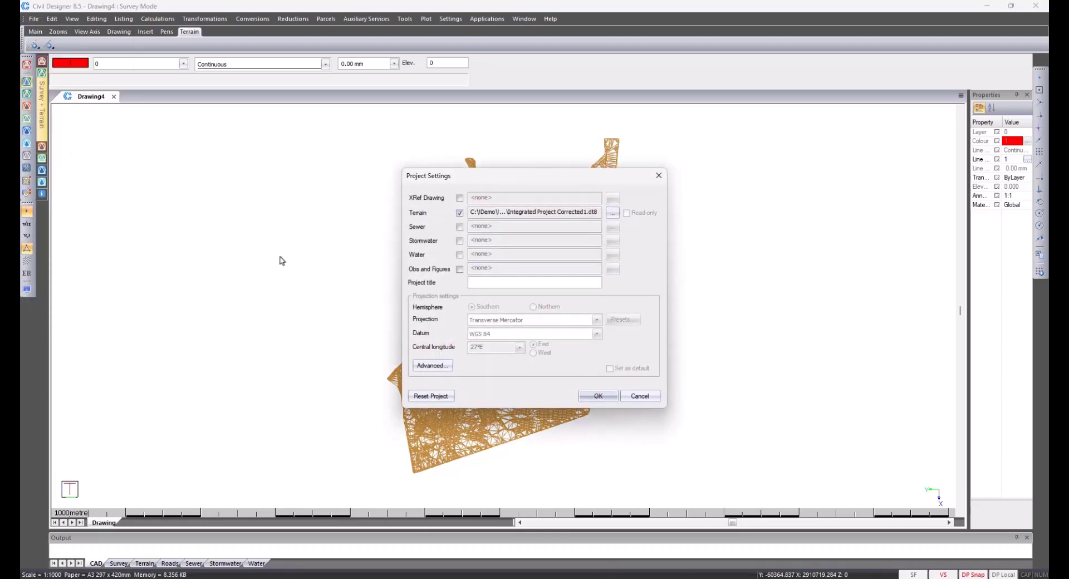
click(460, 227)
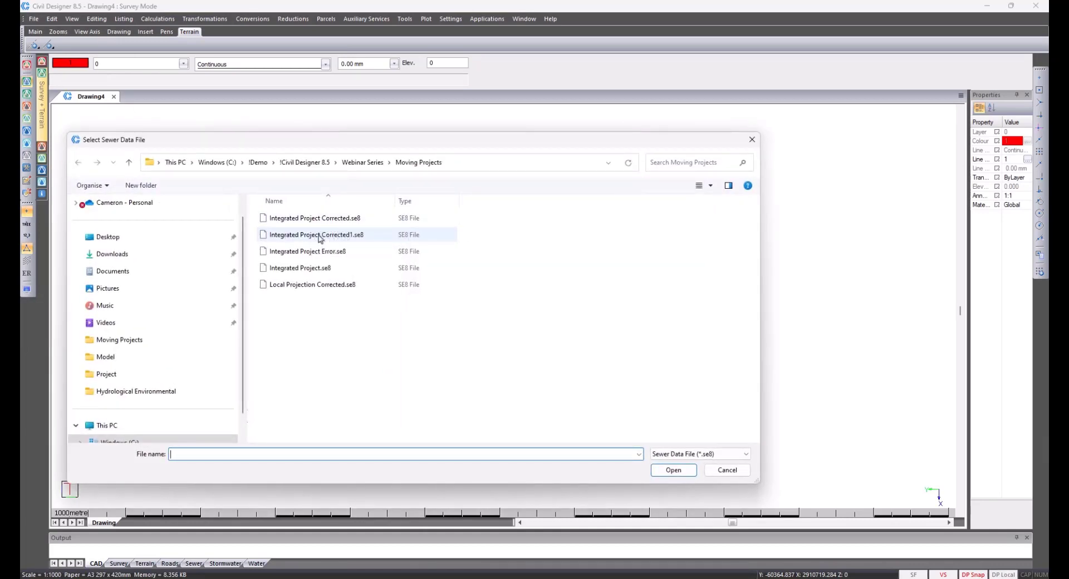
double_click(320, 238)
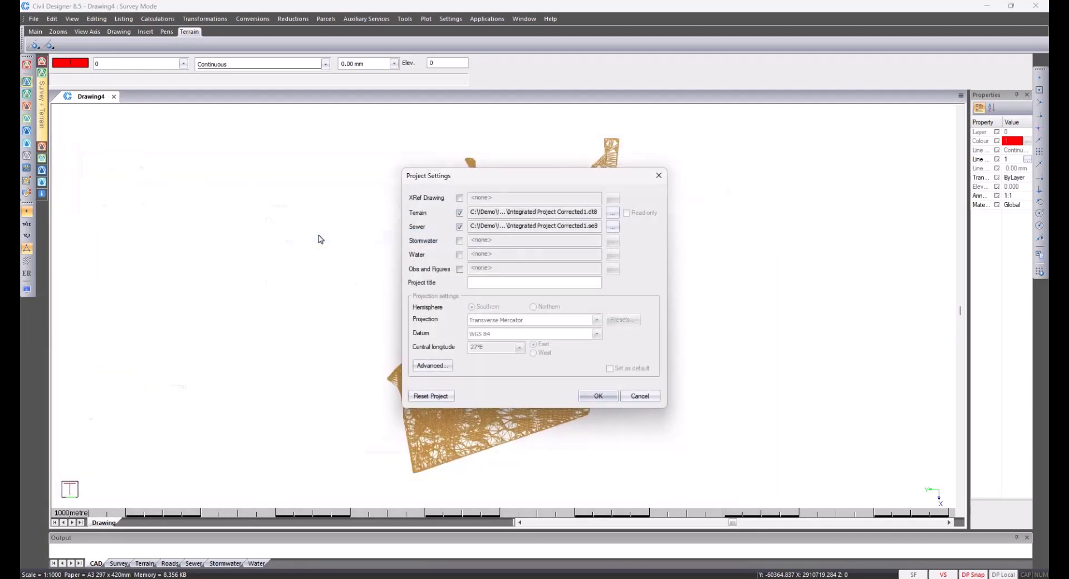
click(459, 242)
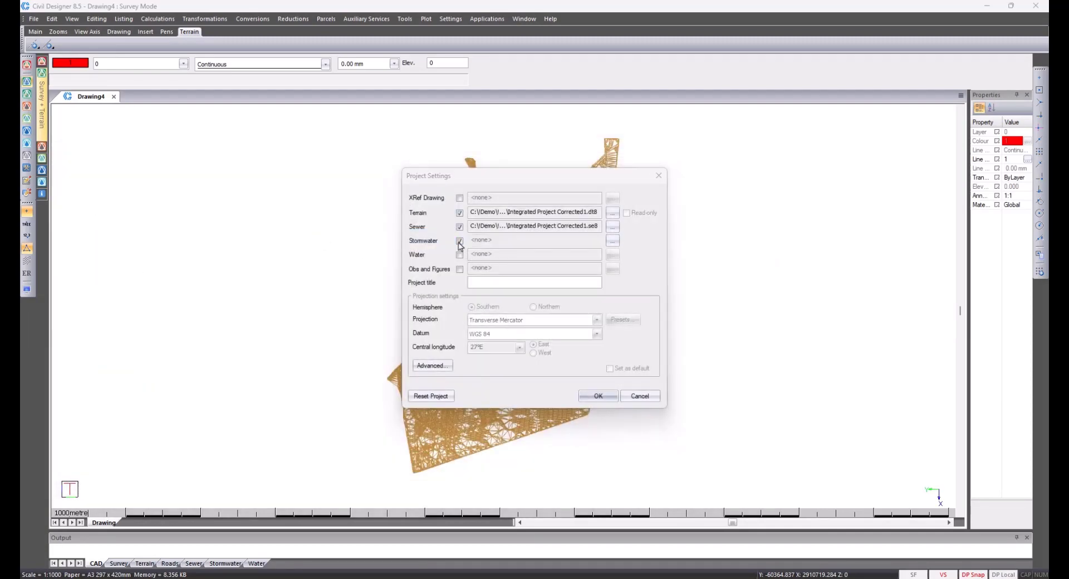
double_click(402, 237)
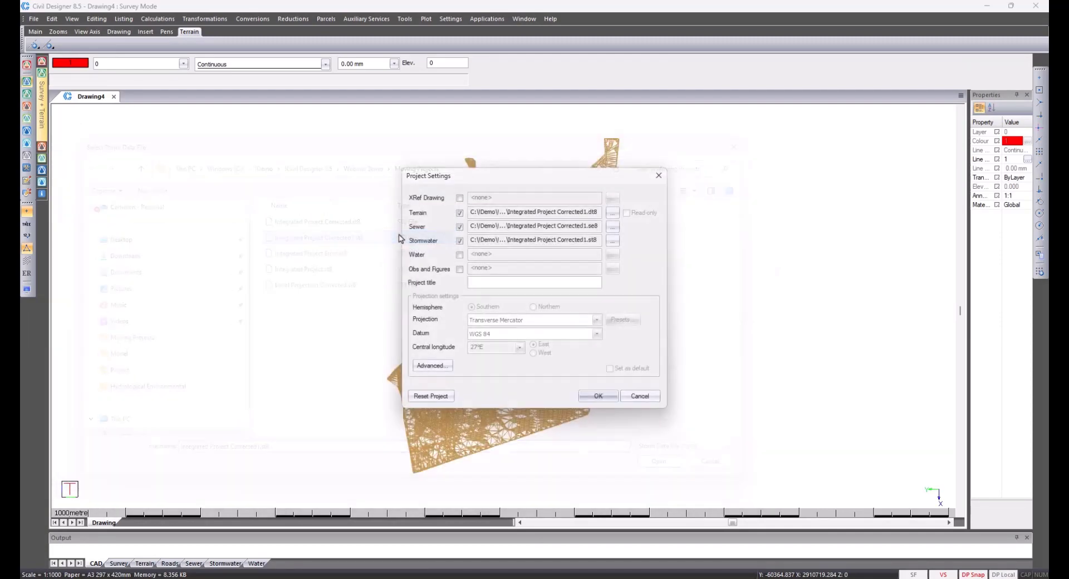
Attach Integrated Project Corrected1.wdf as the water file and apply the project settings, saving the DTM changes.
click(460, 255)
click(365, 235)
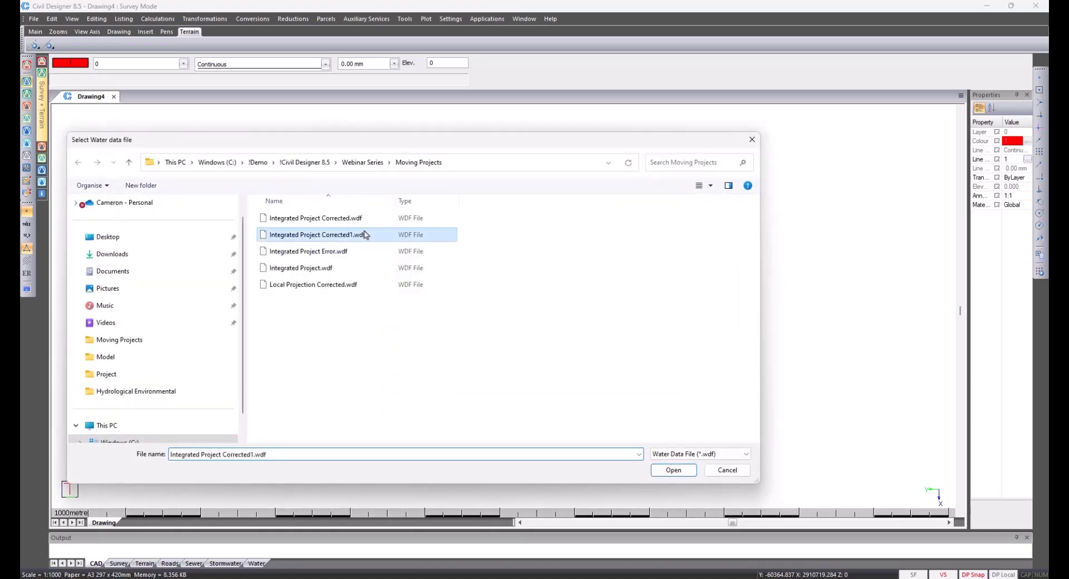
double_click(365, 235)
click(593, 399)
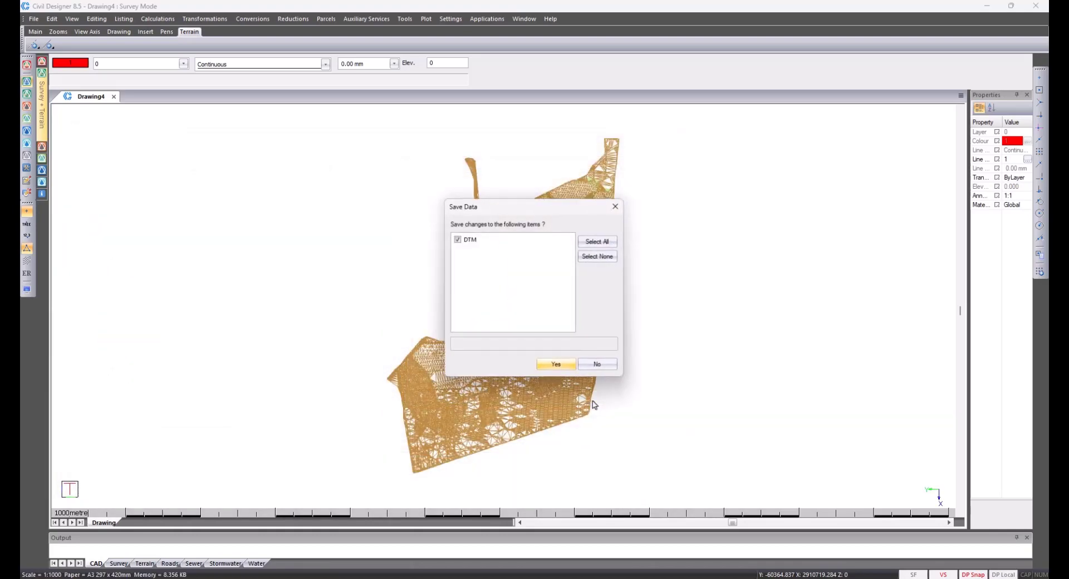
click(557, 365)
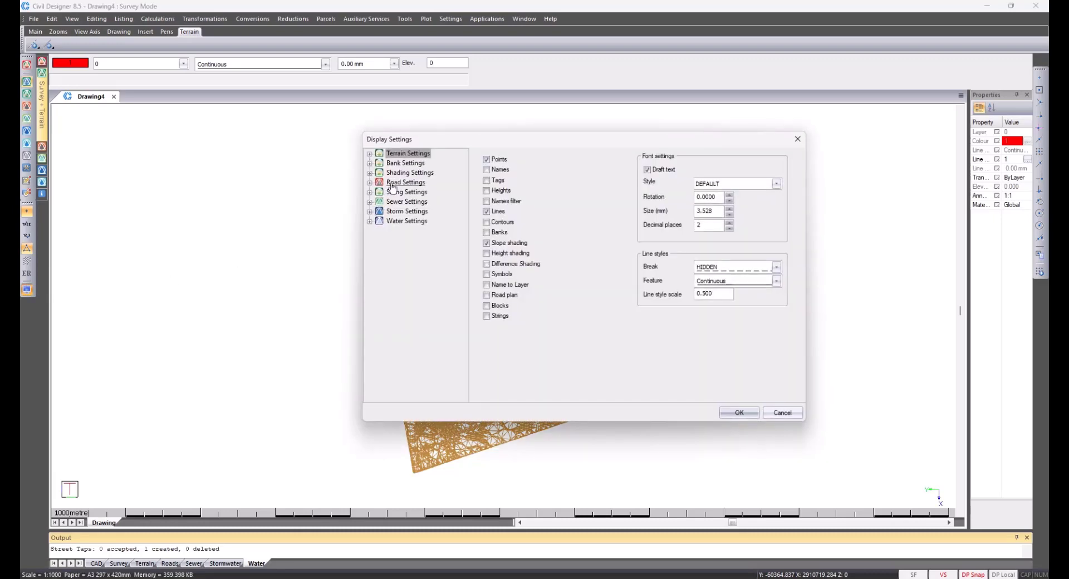
Turn on the road plan display in the road display settings.
click(426, 183)
click(483, 158)
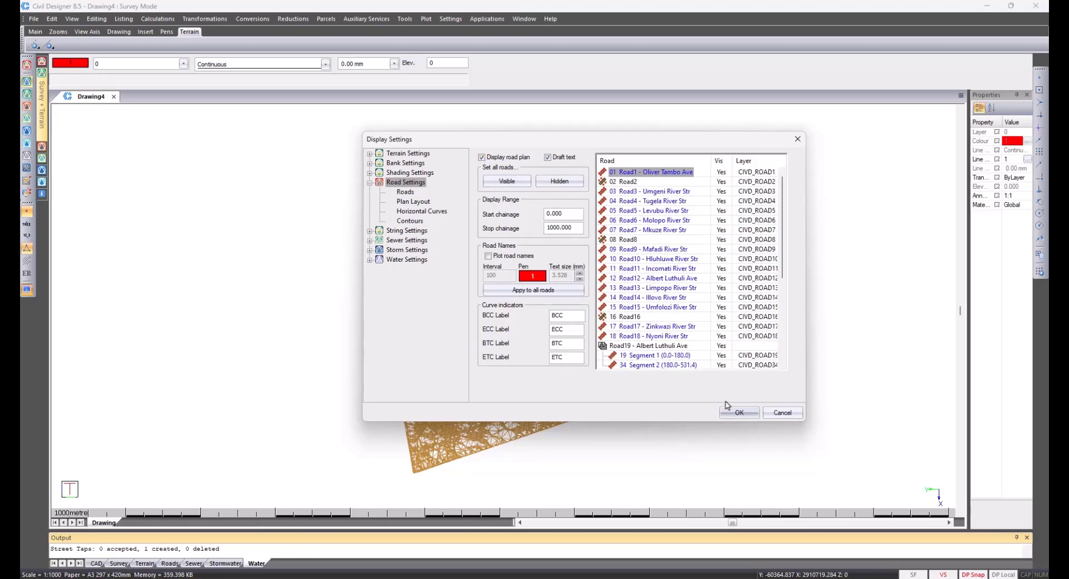
click(736, 416)
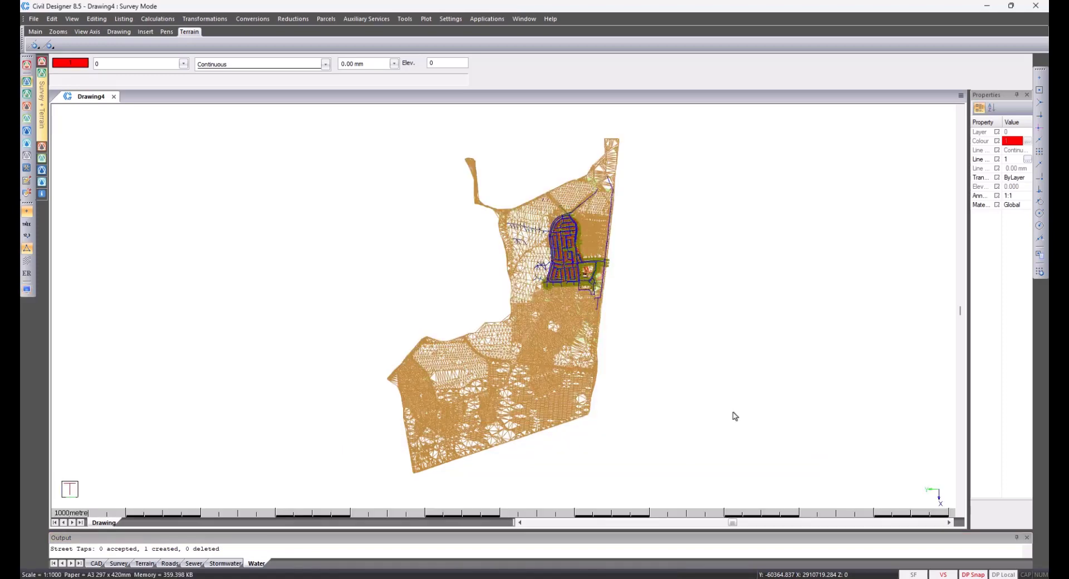
Hide the terrain triangle lines and points so the road and service layout can be inspected.
right_click(732, 411)
key(w)
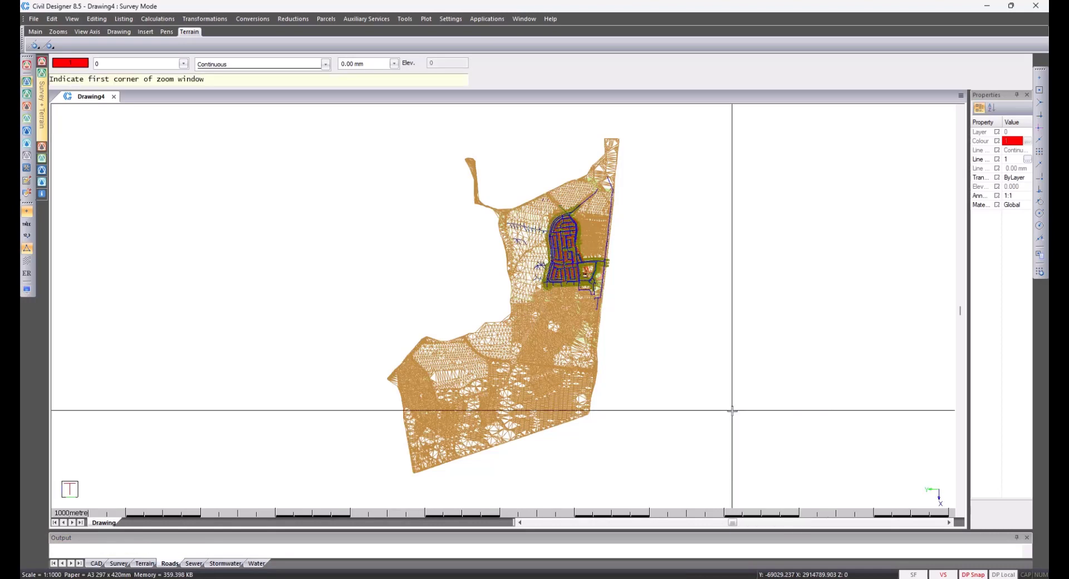
click(531, 203)
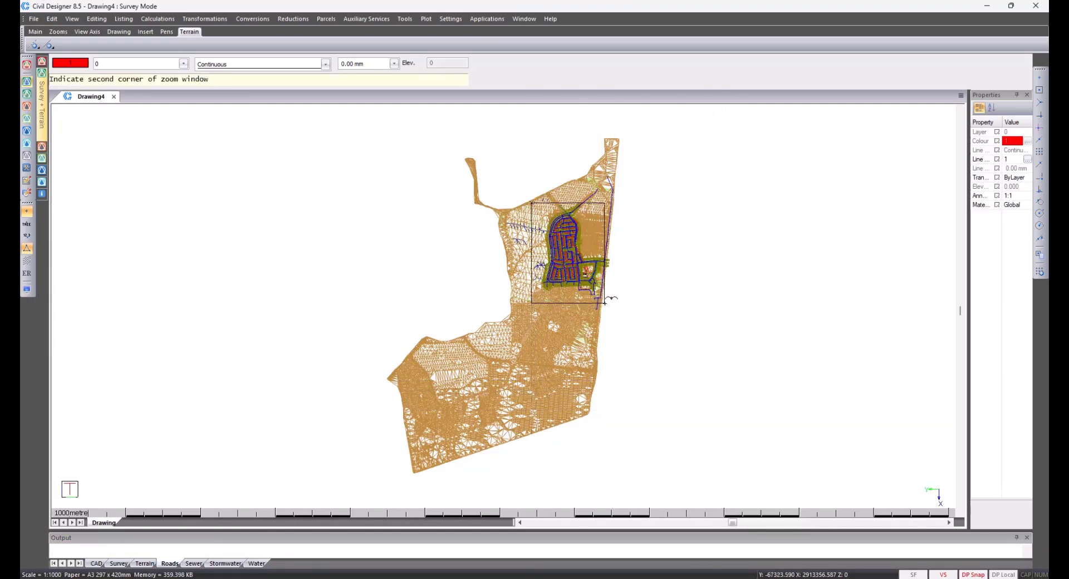
click(605, 304)
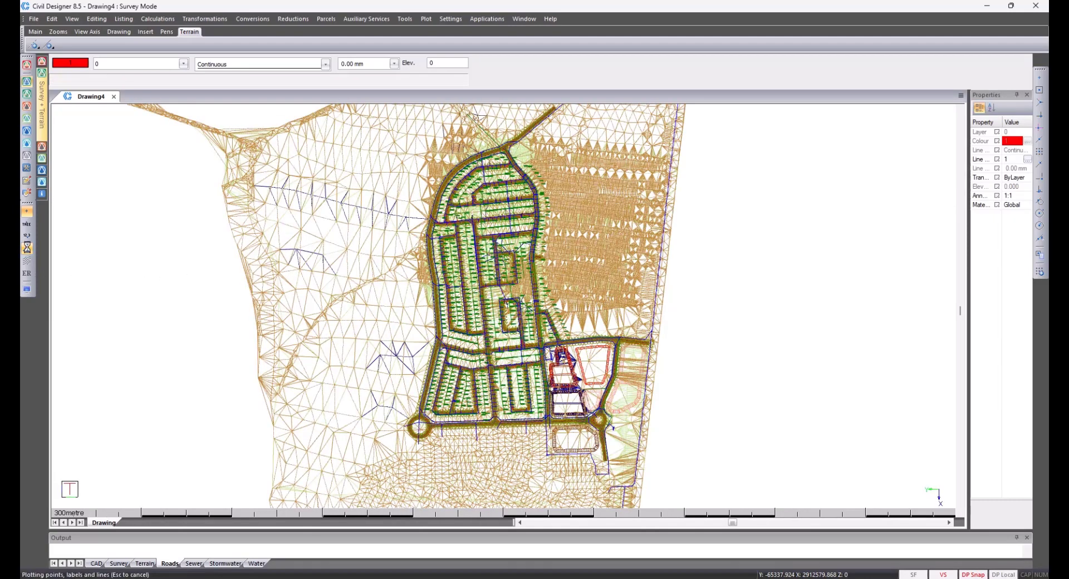
click(27, 249)
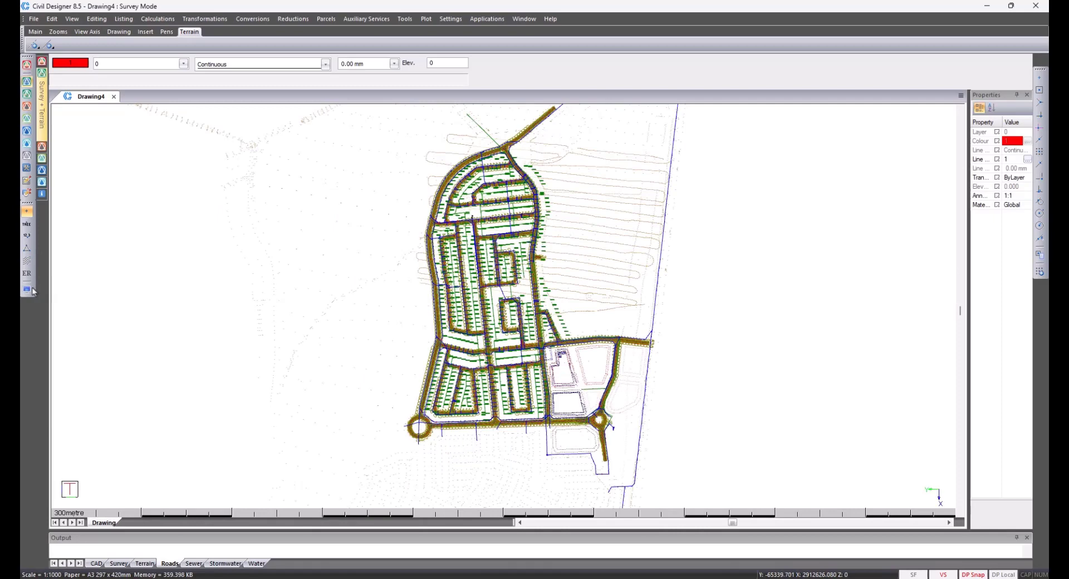
click(26, 212)
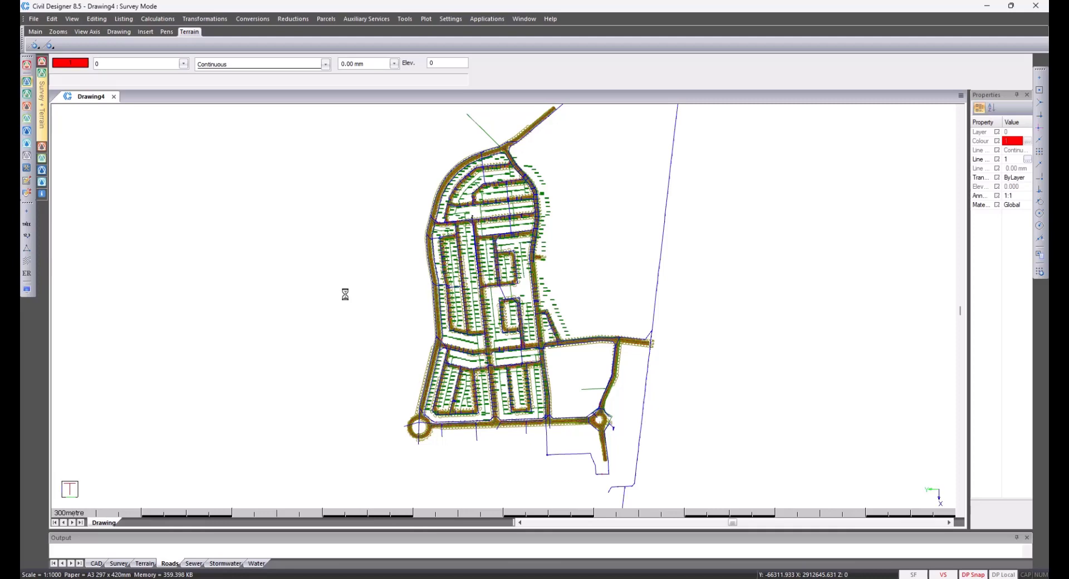
Switch to CAD mode and load Integrated Project Drawing.dr4 into the current drawing.
click(26, 66)
click(33, 18)
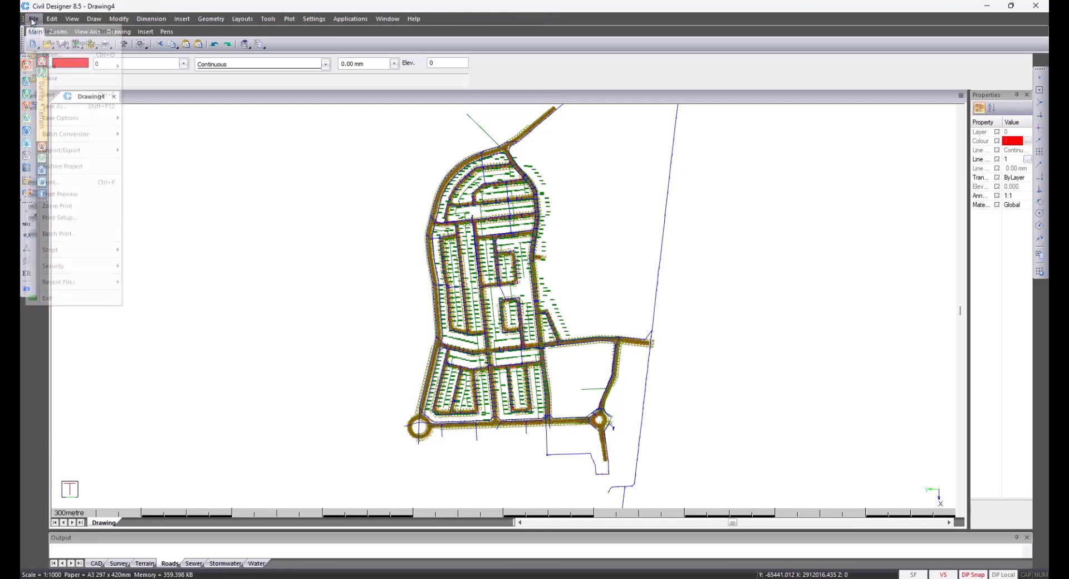
mouse_move(106, 66)
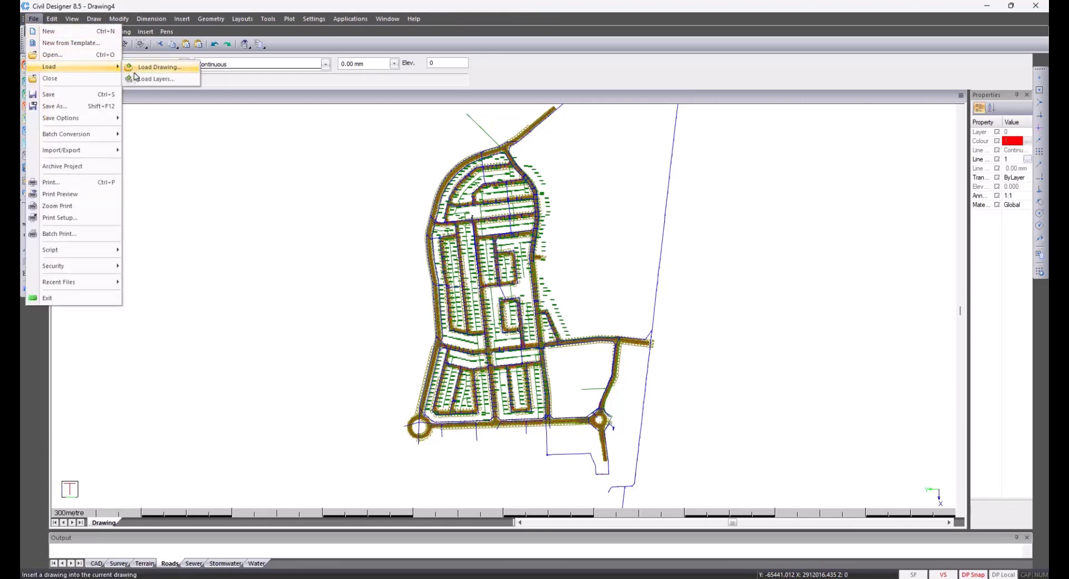
click(156, 71)
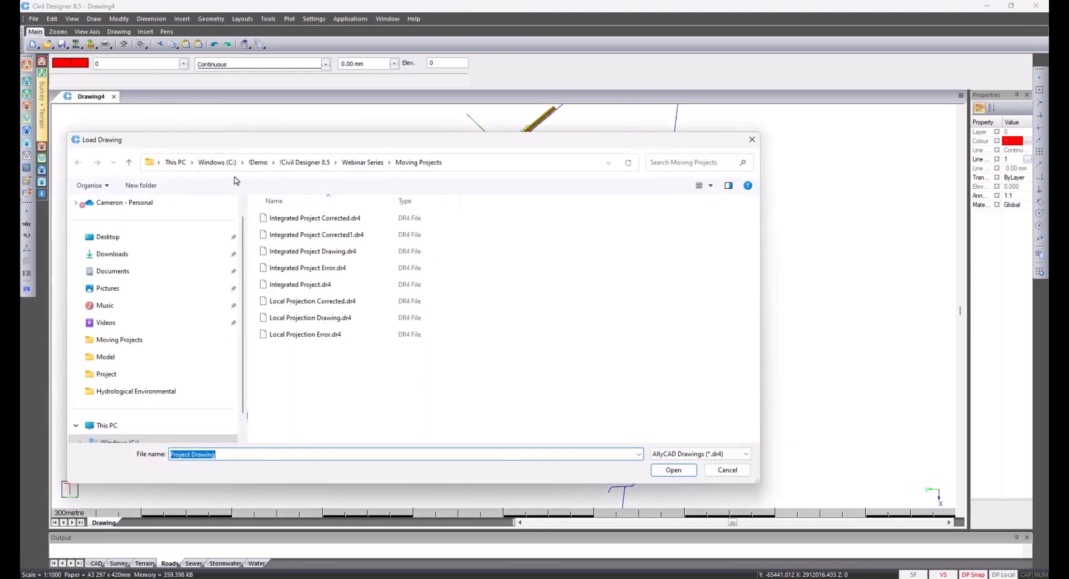
double_click(313, 252)
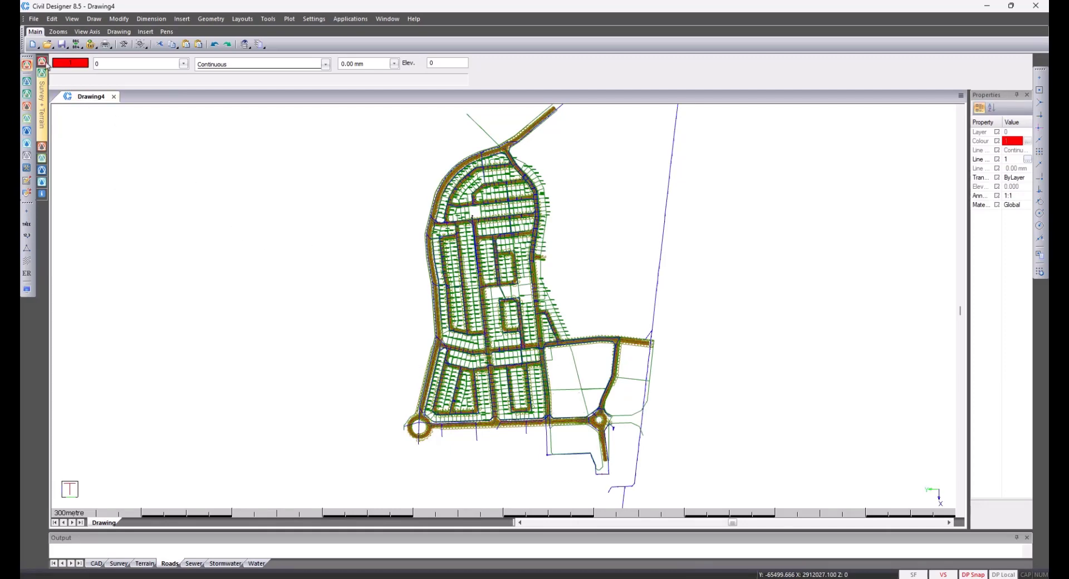
Export only the CAD data to a Google Earth KML file, replacing the existing Export Integrated file.
click(34, 18)
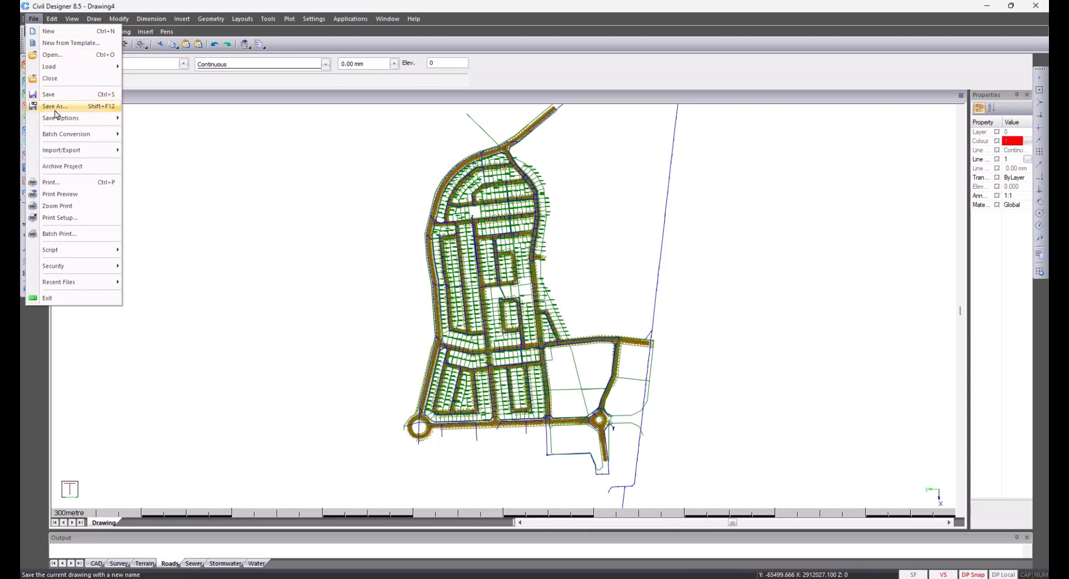
mouse_move(80, 151)
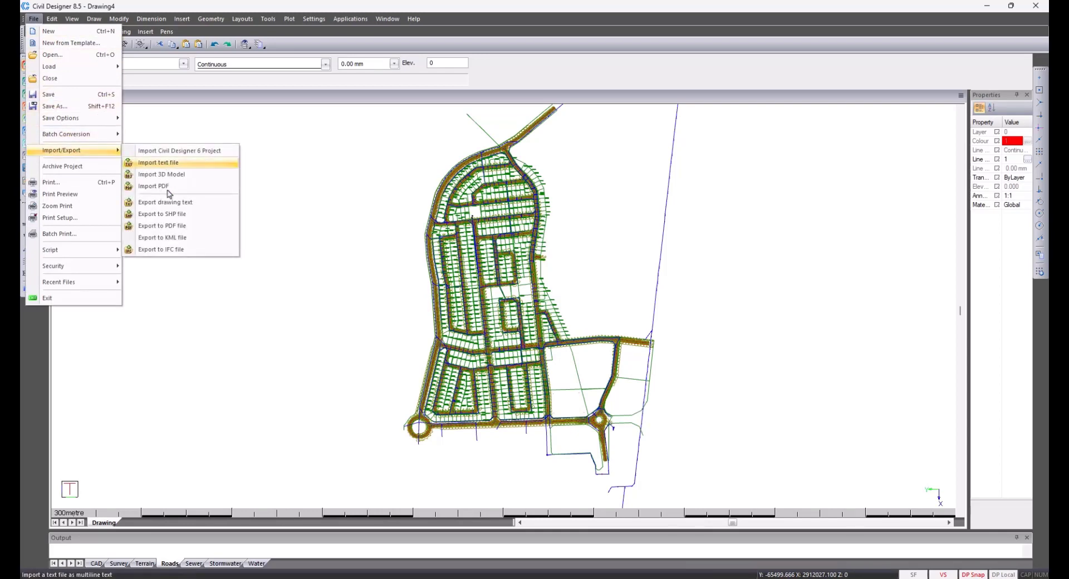
click(174, 238)
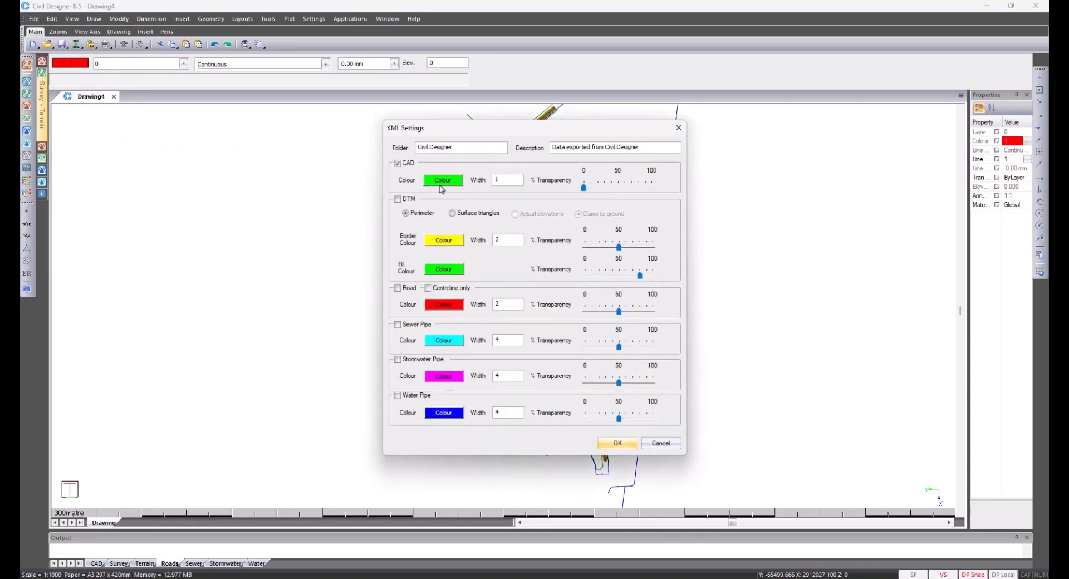
click(623, 446)
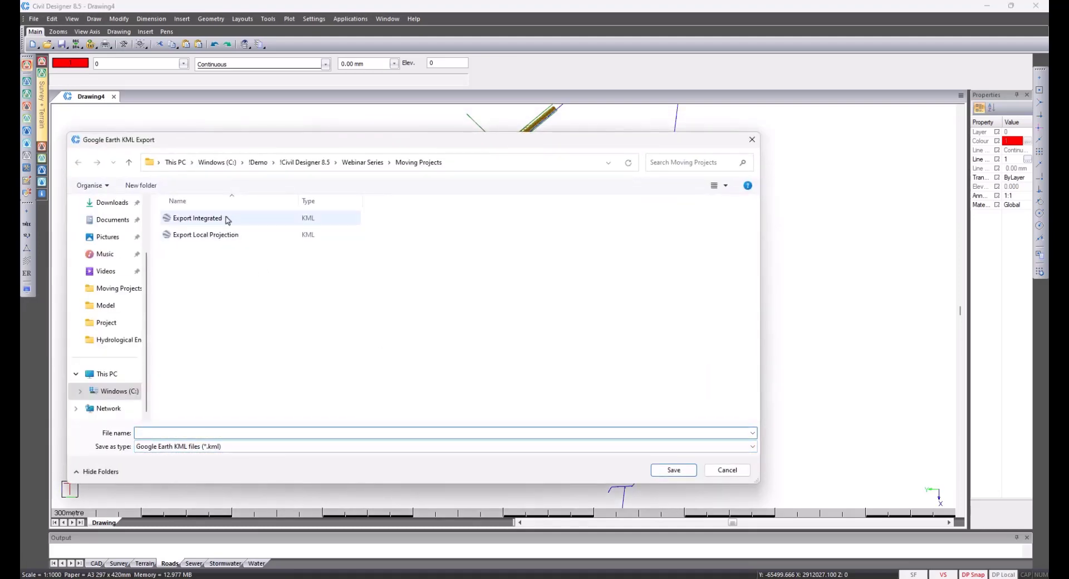
double_click(294, 218)
click(559, 296)
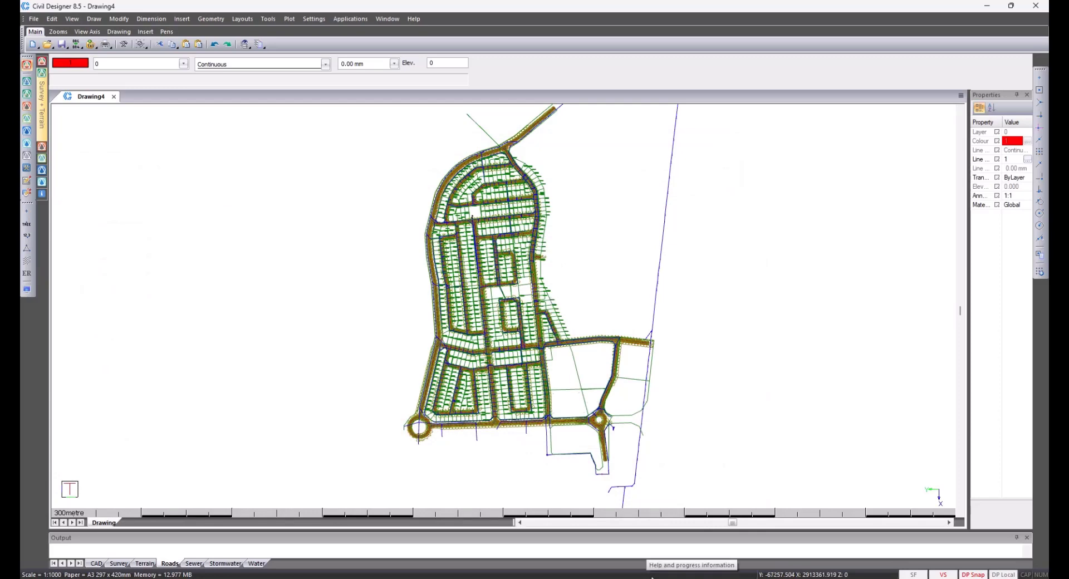
Reload Export Integrated.kml in Google Earth to check the layout's location, and exit Google Earth, discarding the temporary places.
click(984, 7)
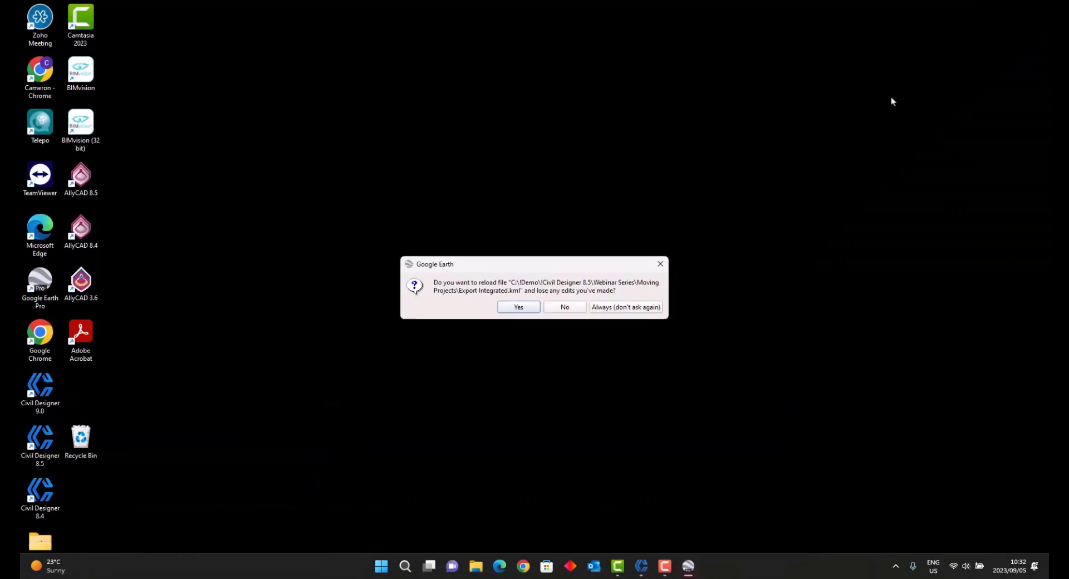
click(518, 307)
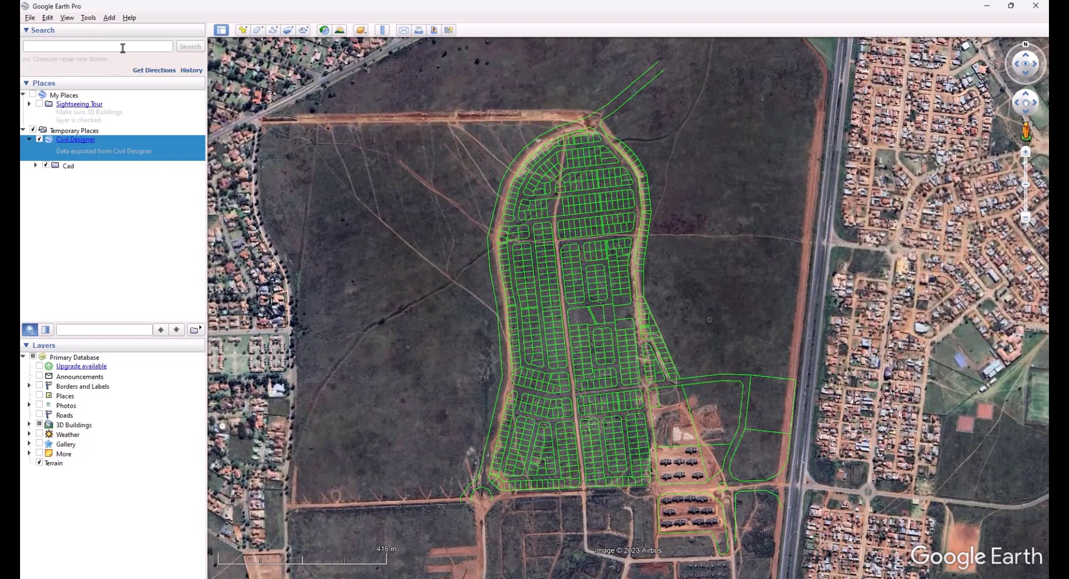
click(30, 19)
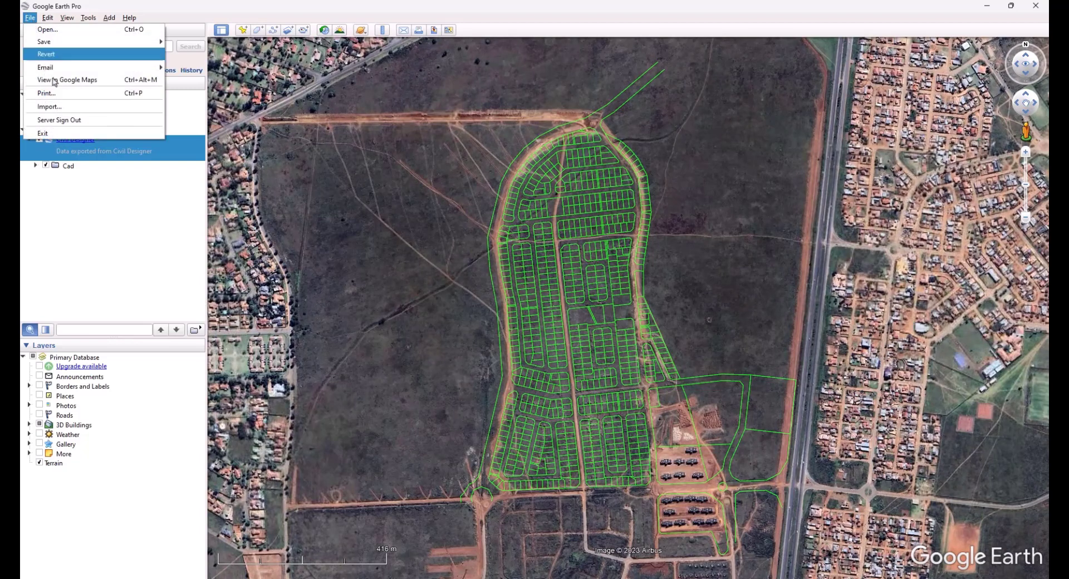
click(72, 134)
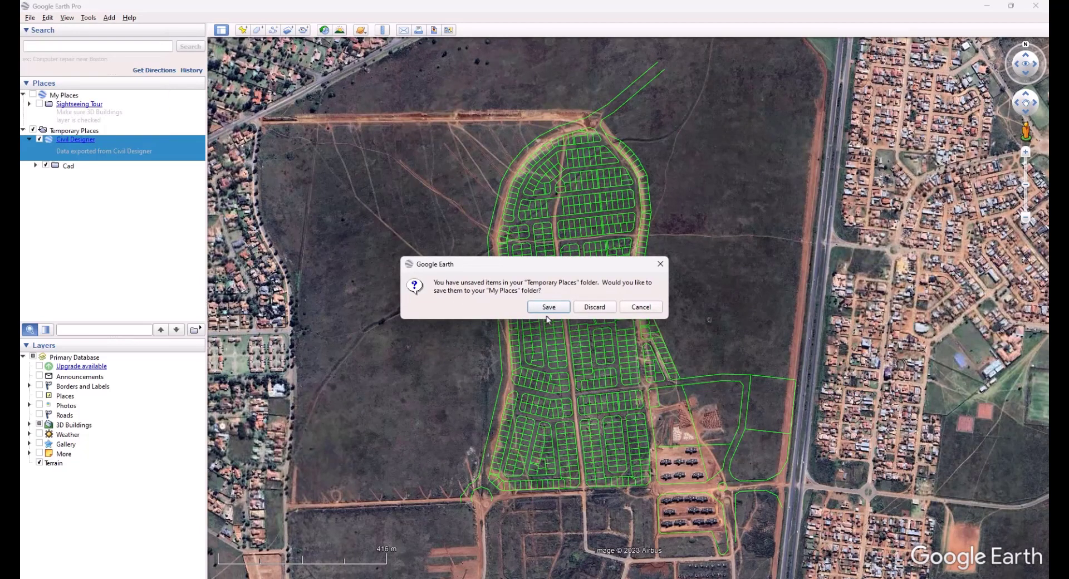
click(601, 310)
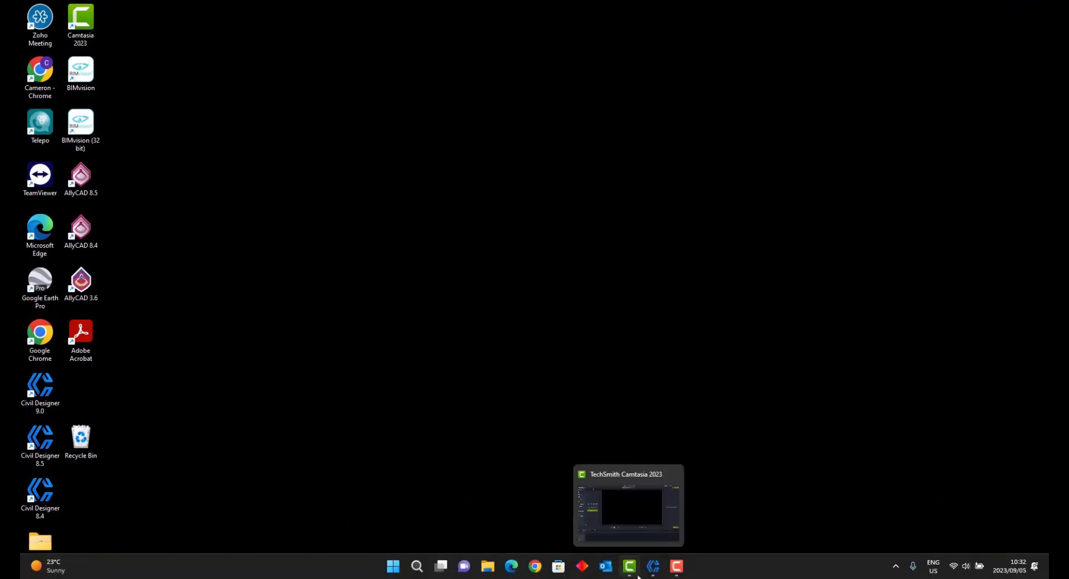
Switch back to Civil Designer and save the drawing, terrain and water files as Integrated Project Corrected1, replacing the existing files.
click(655, 571)
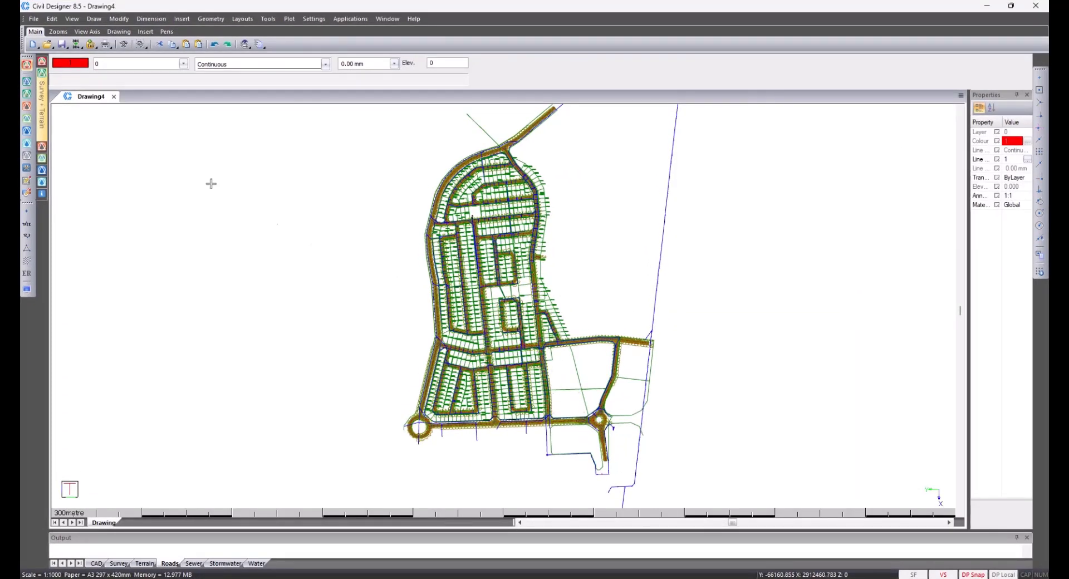
click(34, 19)
click(59, 96)
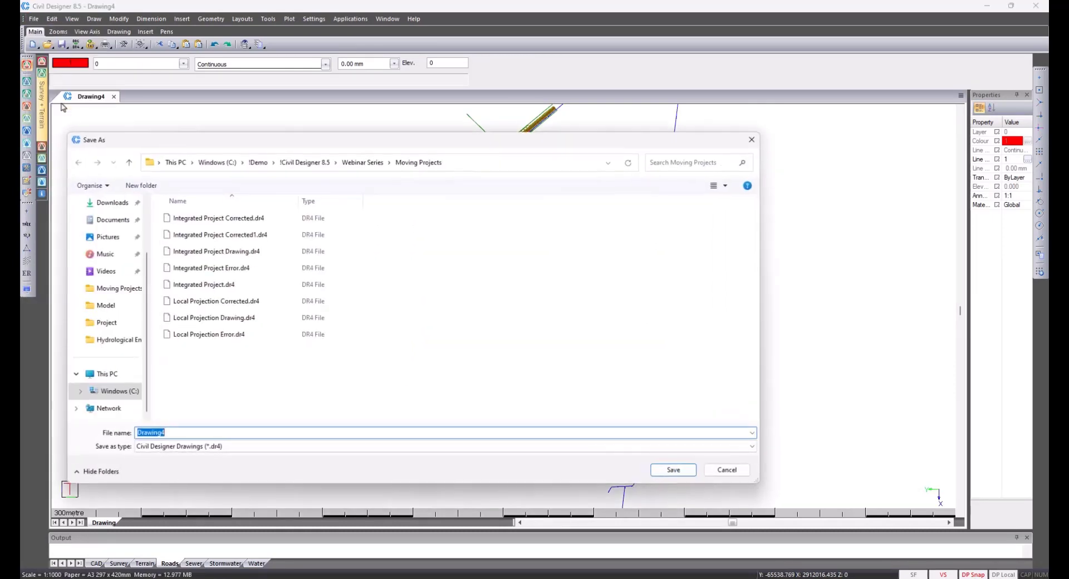
click(221, 234)
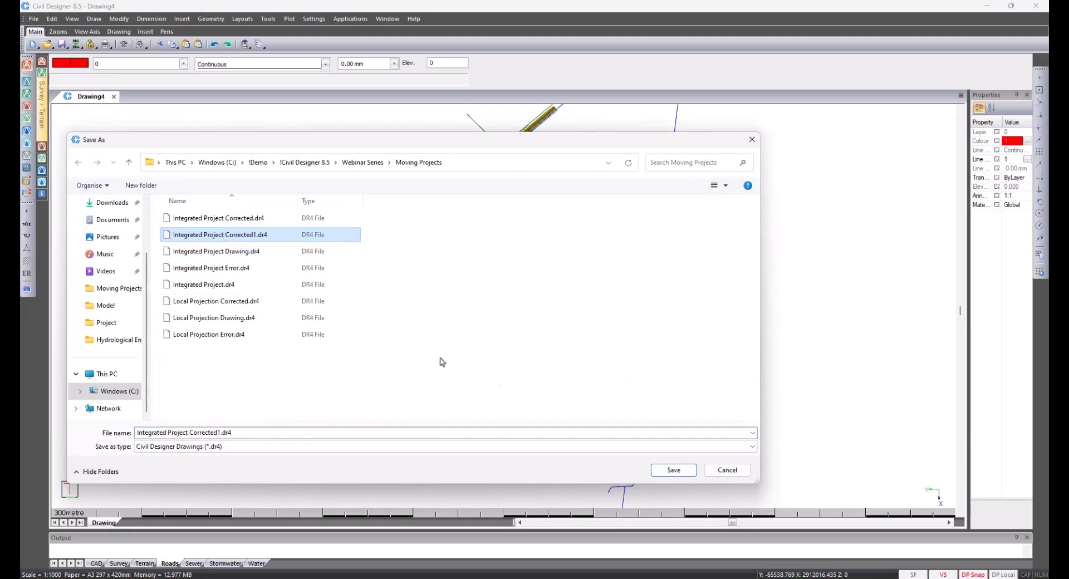
click(680, 471)
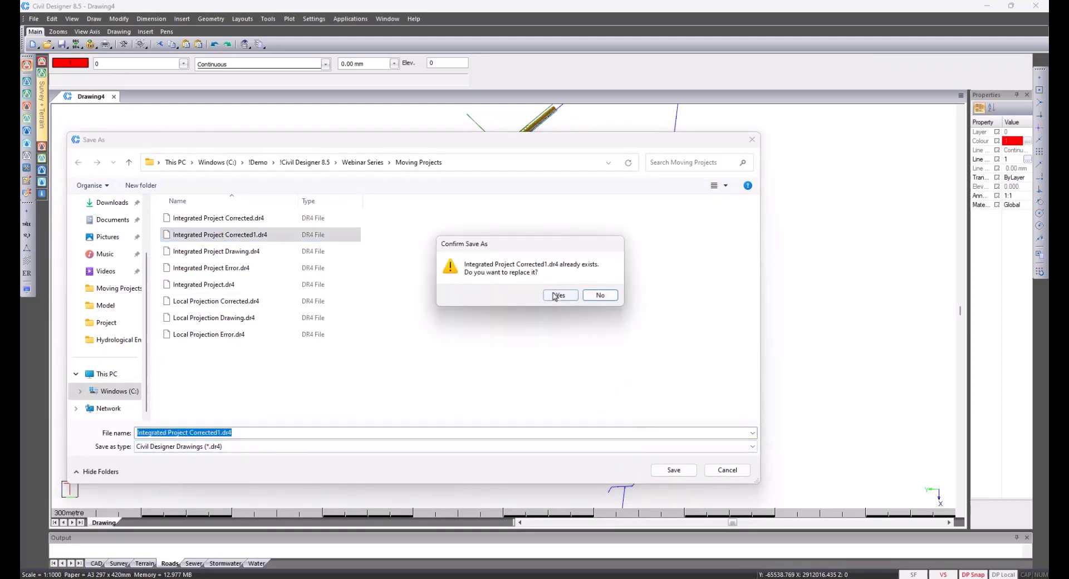
click(555, 295)
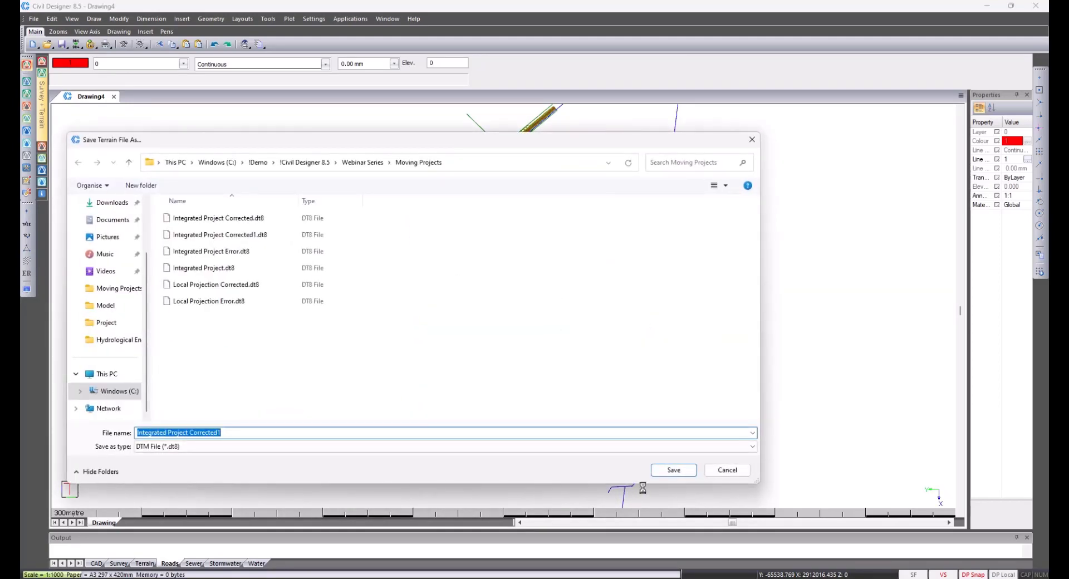
click(661, 478)
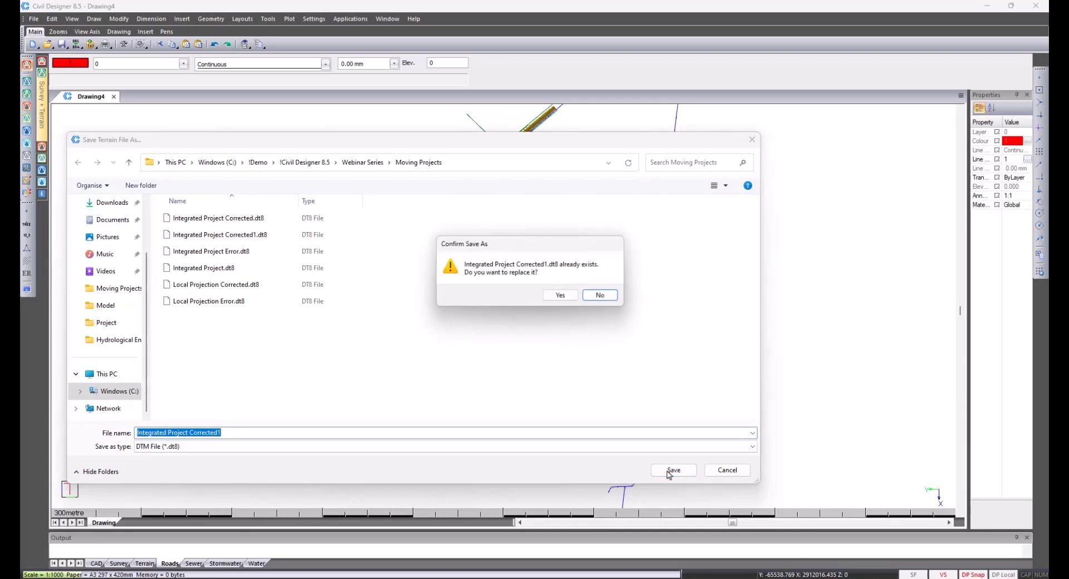
click(559, 295)
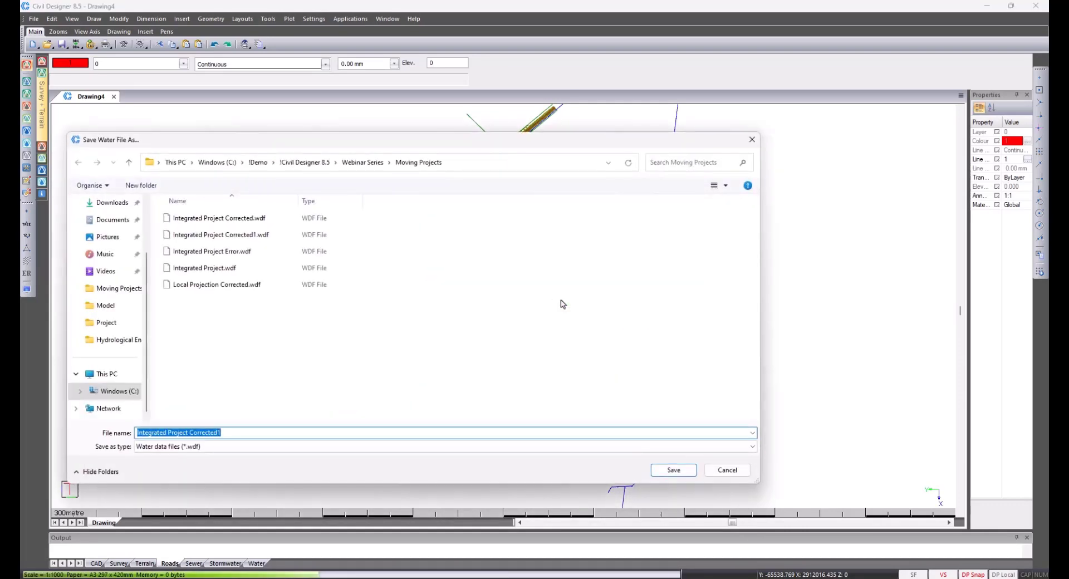
key(Return)
click(561, 296)
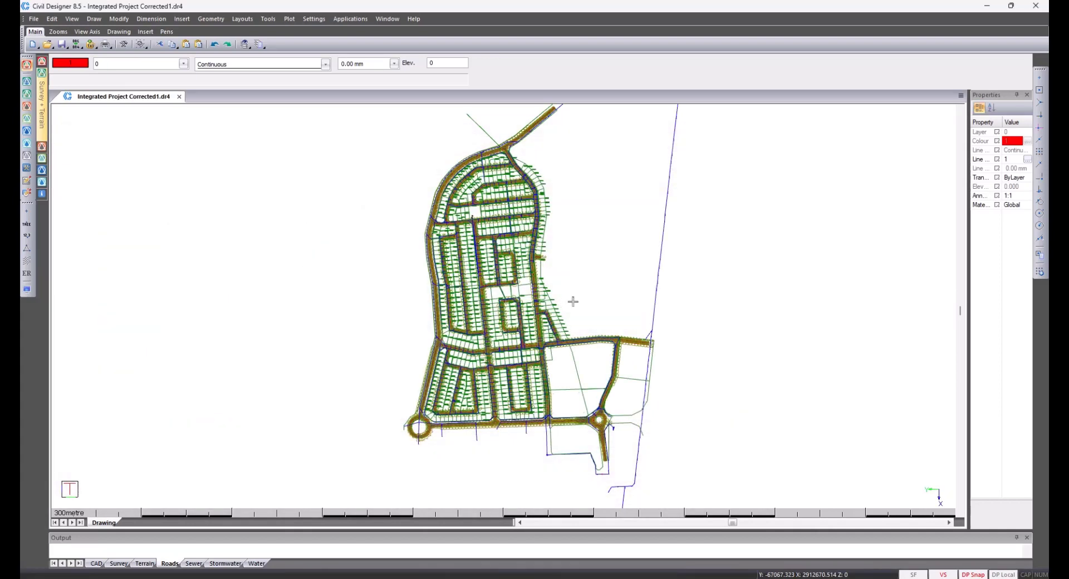
Close the corrected integrated project drawing and open Local Projection Error.dr4.
click(179, 96)
click(555, 364)
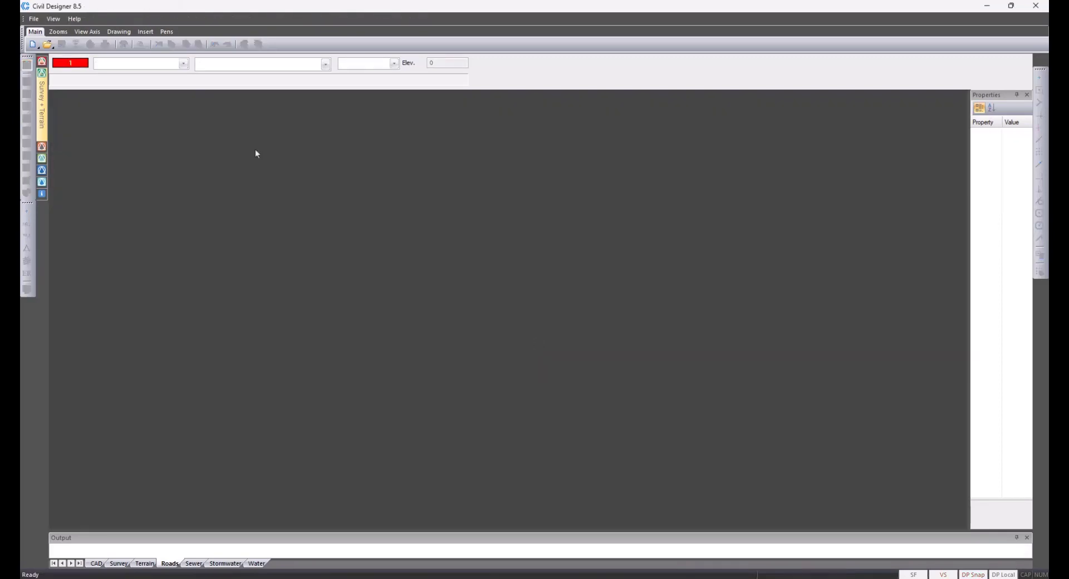
click(33, 19)
click(52, 55)
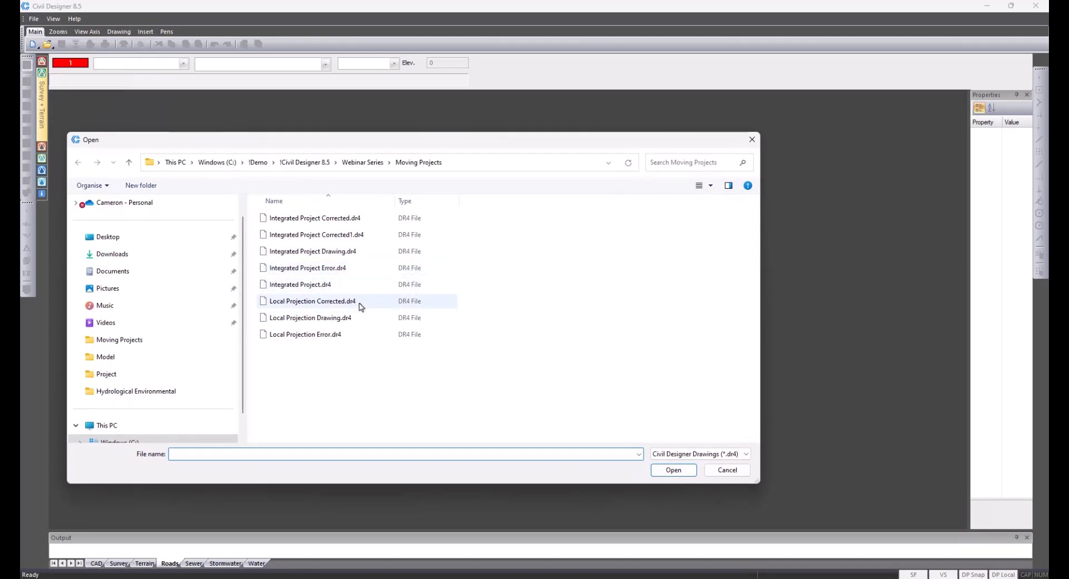
double_click(331, 335)
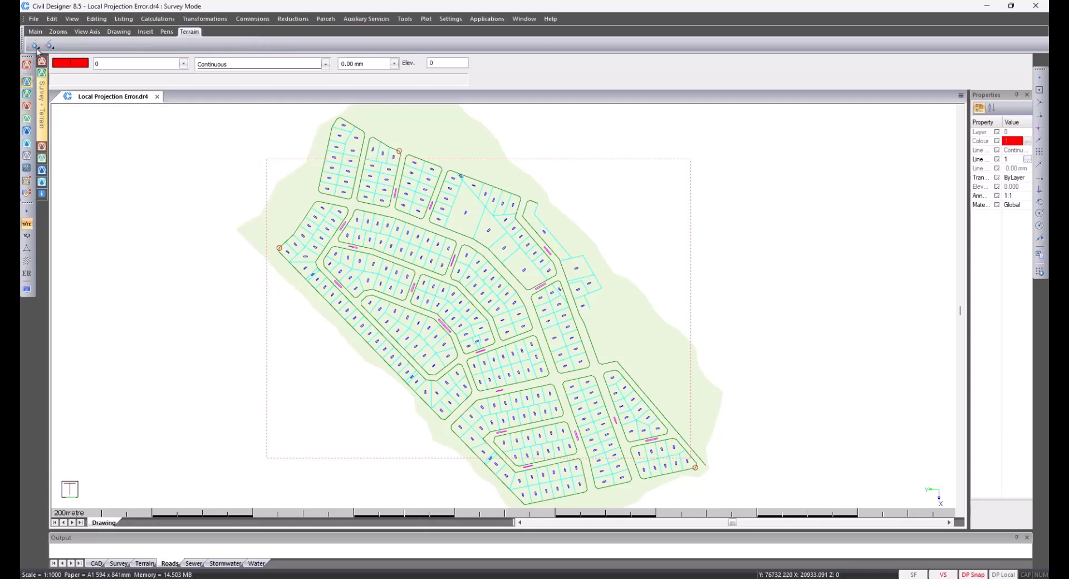
Review the projection, datum and central longitude in the local project's settings.
click(33, 19)
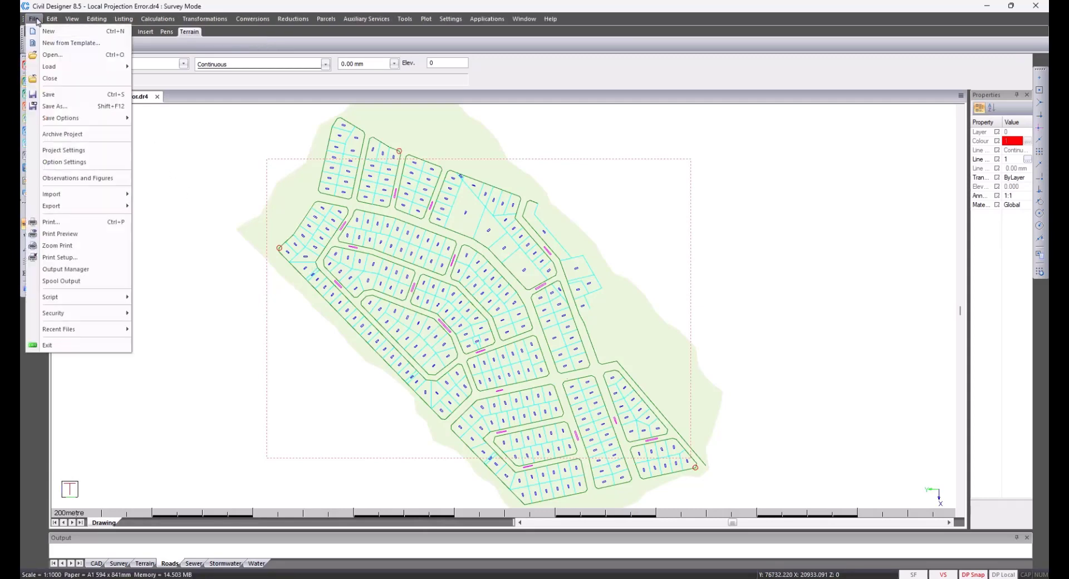
click(69, 151)
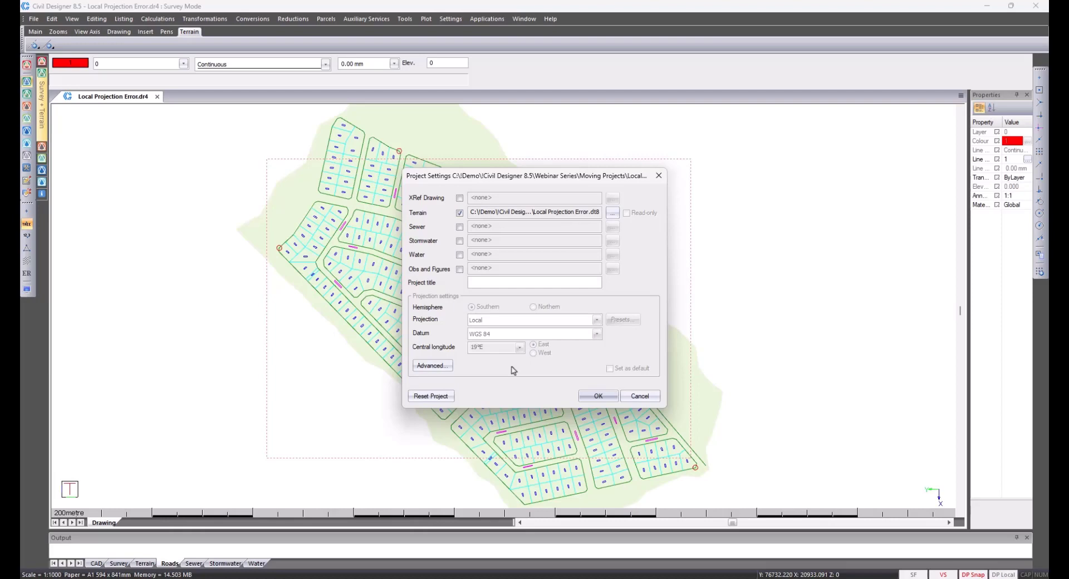
click(599, 396)
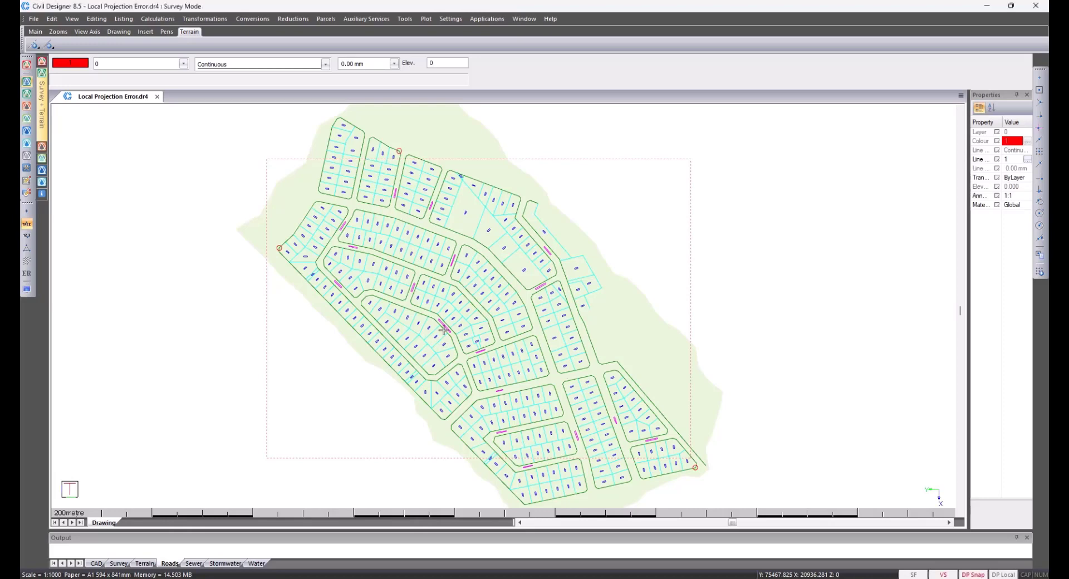
Examine the stand numbers and street name around Kareeboom Avenue and the three circled benchmarks at the edges of the layout.
scroll(444, 330, up, 2)
scroll(504, 305, up, 3)
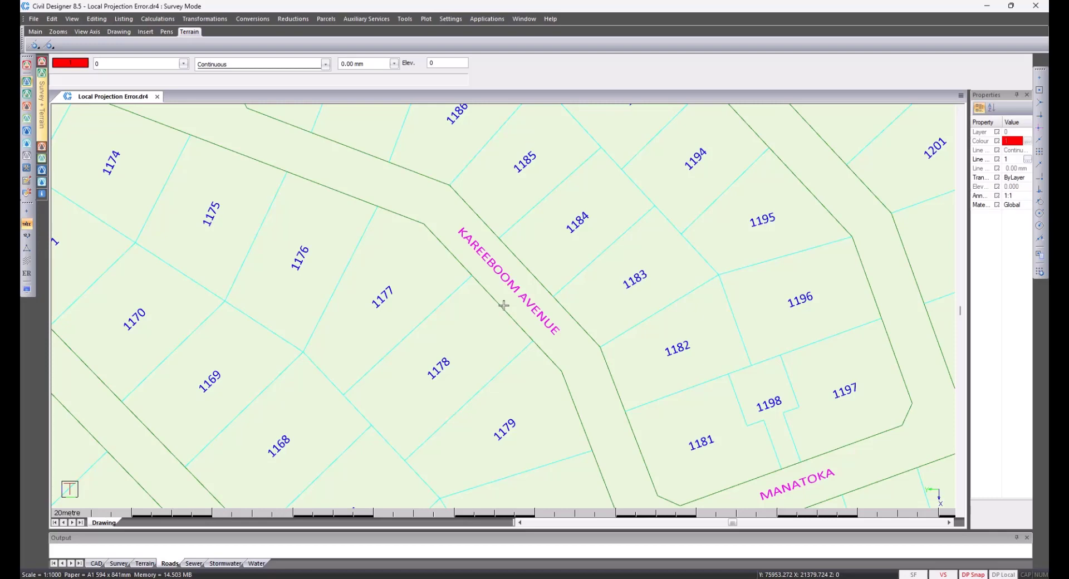
scroll(490, 289, down, 5)
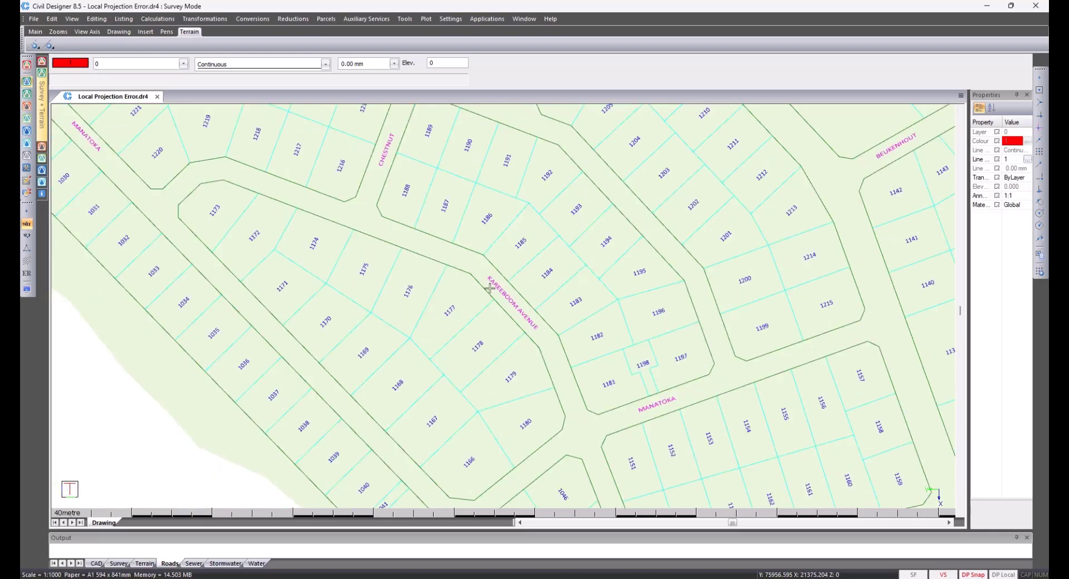
scroll(490, 288, down, 2)
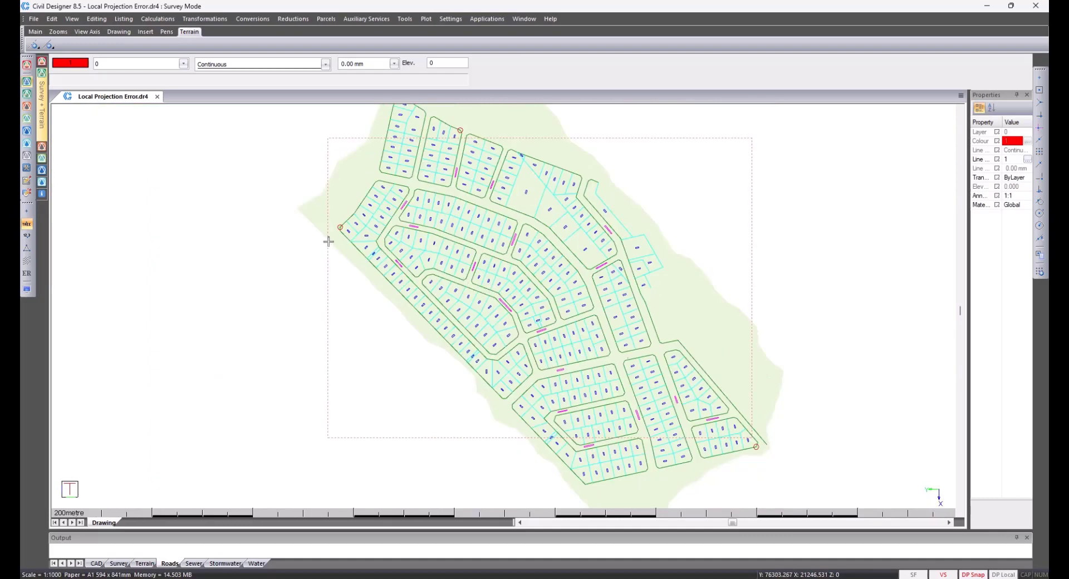
scroll(338, 227, up, 2)
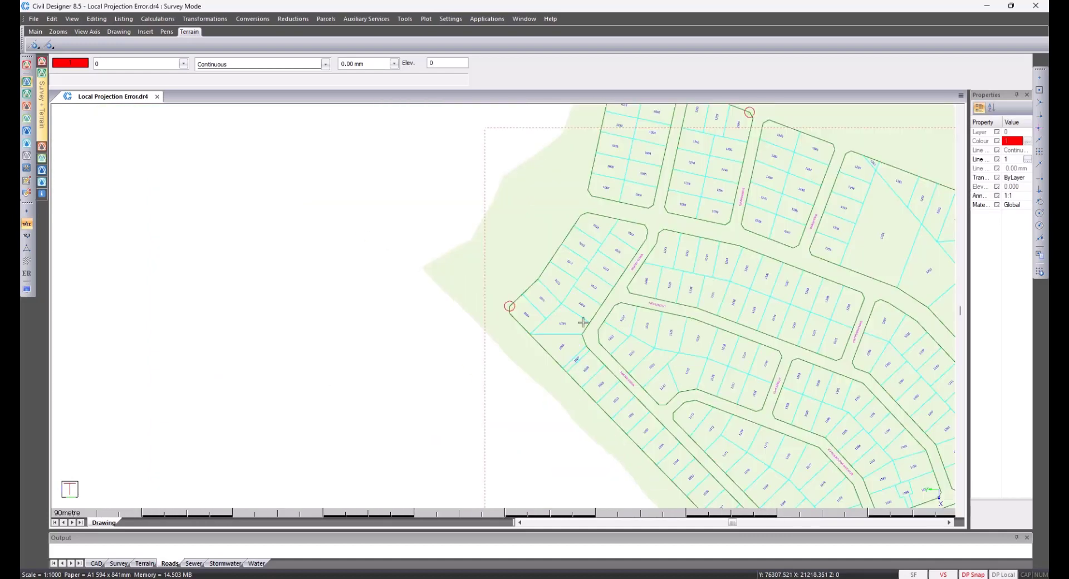
scroll(587, 323, up, 3)
scroll(294, 267, up, 2)
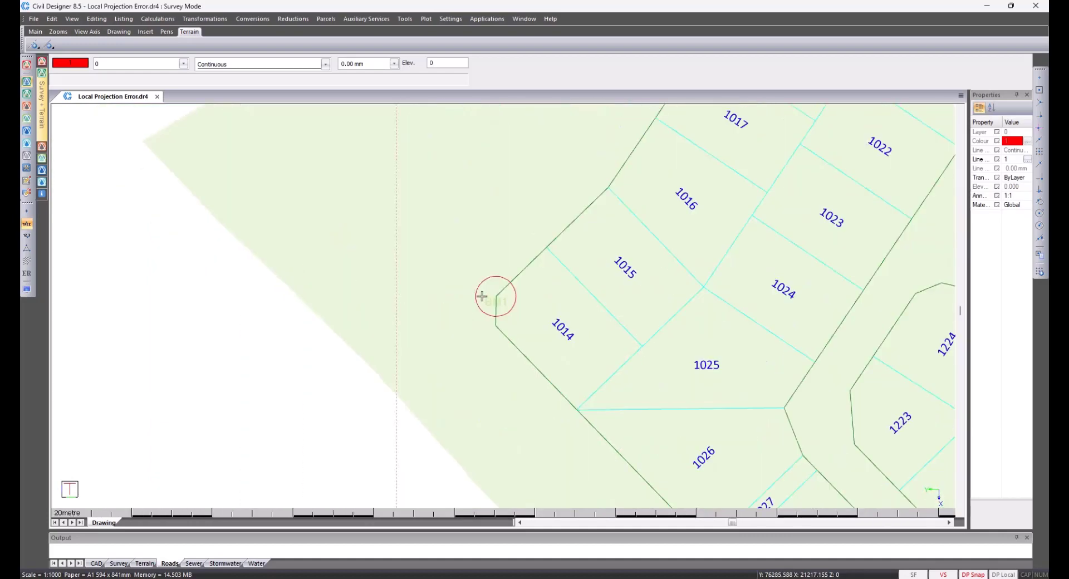
scroll(483, 296, up, 2)
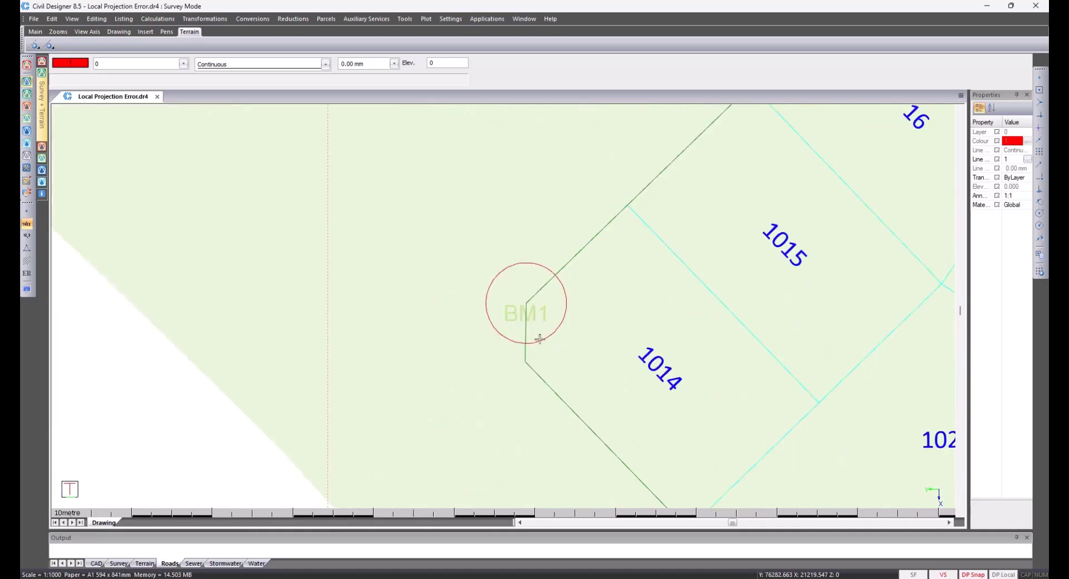
middle_click(567, 350)
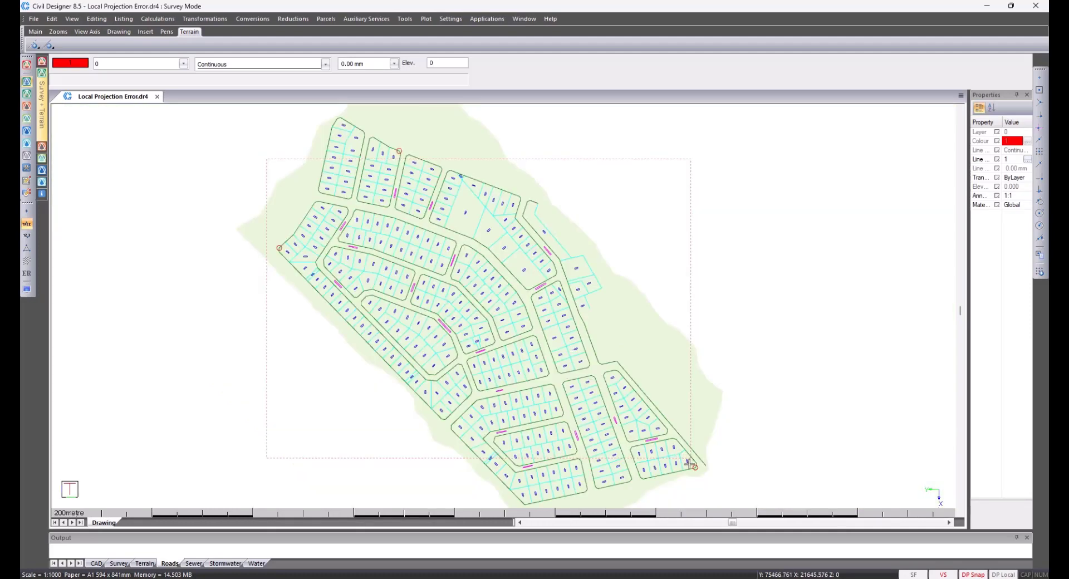
scroll(689, 464, up, 3)
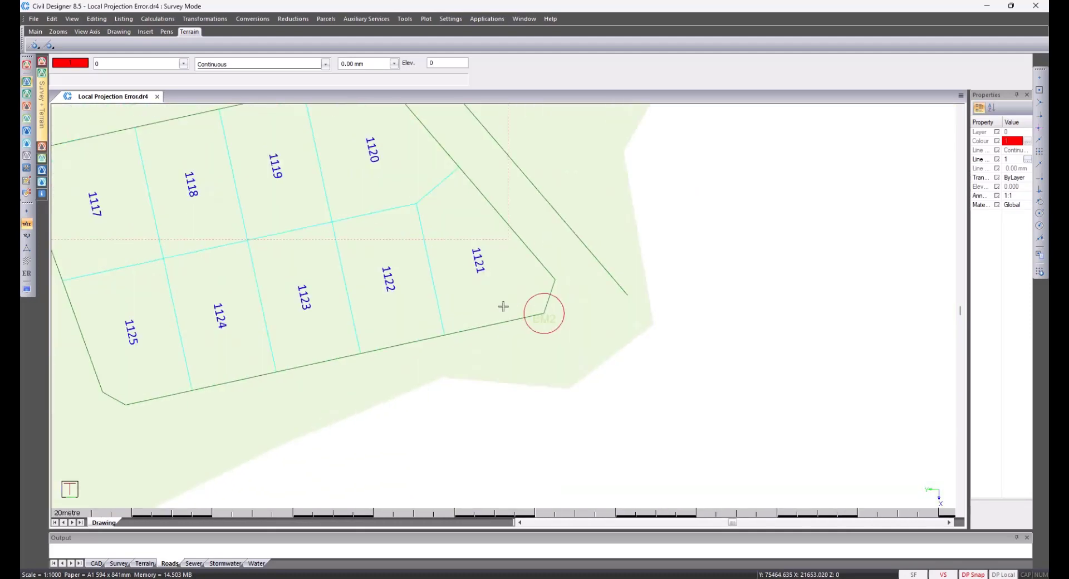
middle_click(503, 306)
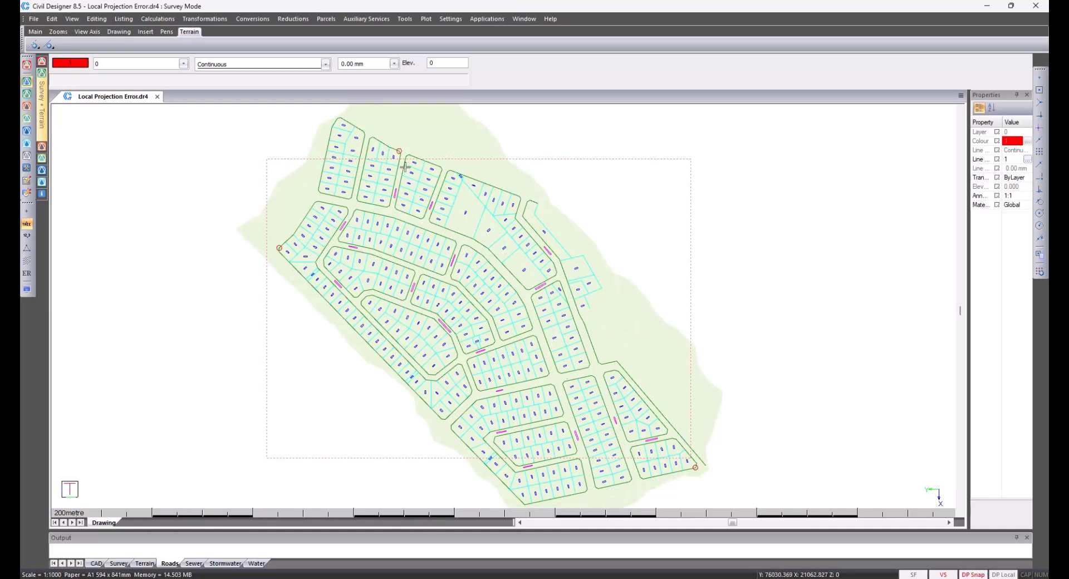
scroll(402, 159, up, 1)
scroll(401, 160, up, 2)
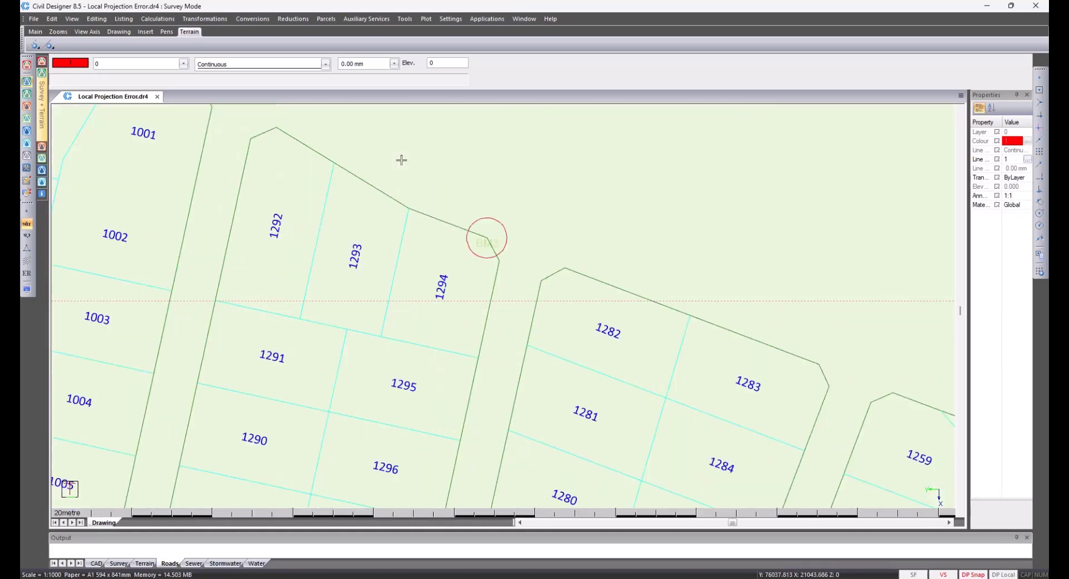
middle_click(401, 160)
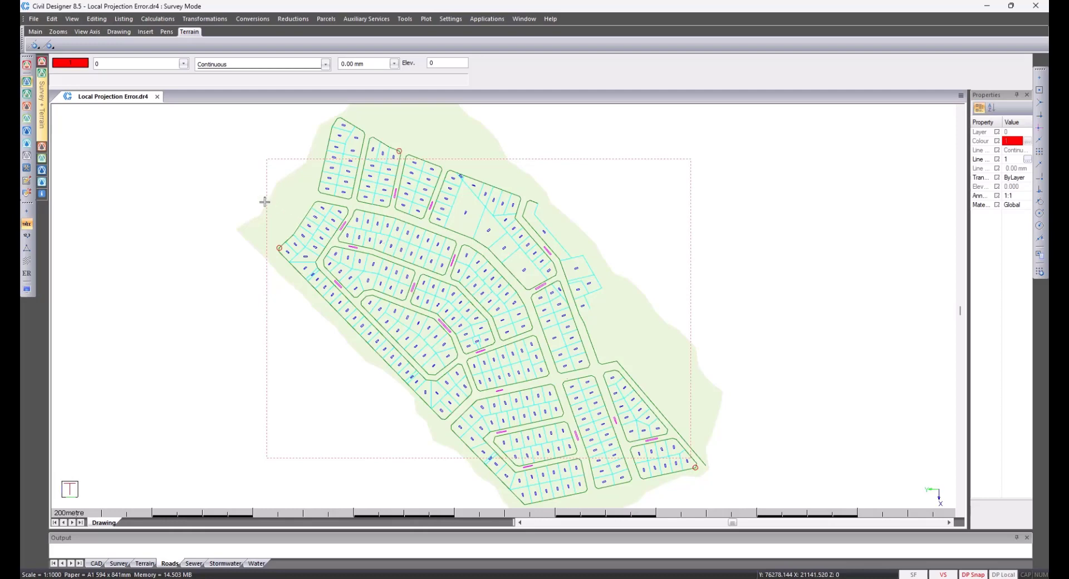
Export the local project to Google Earth with the preset KML settings as Export Local Projection.kml, replacing the existing file.
click(33, 19)
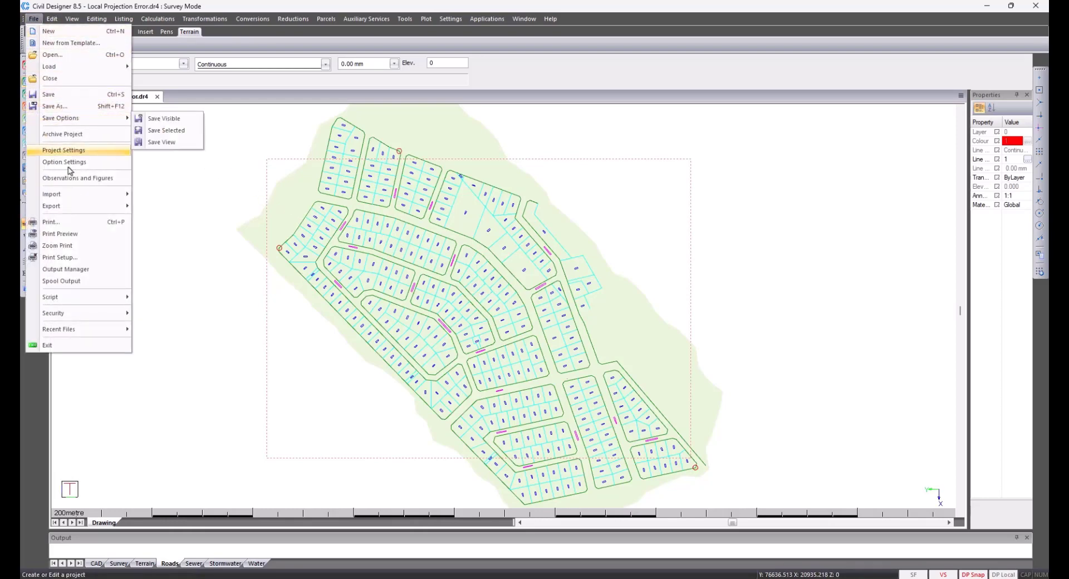
mouse_move(75, 209)
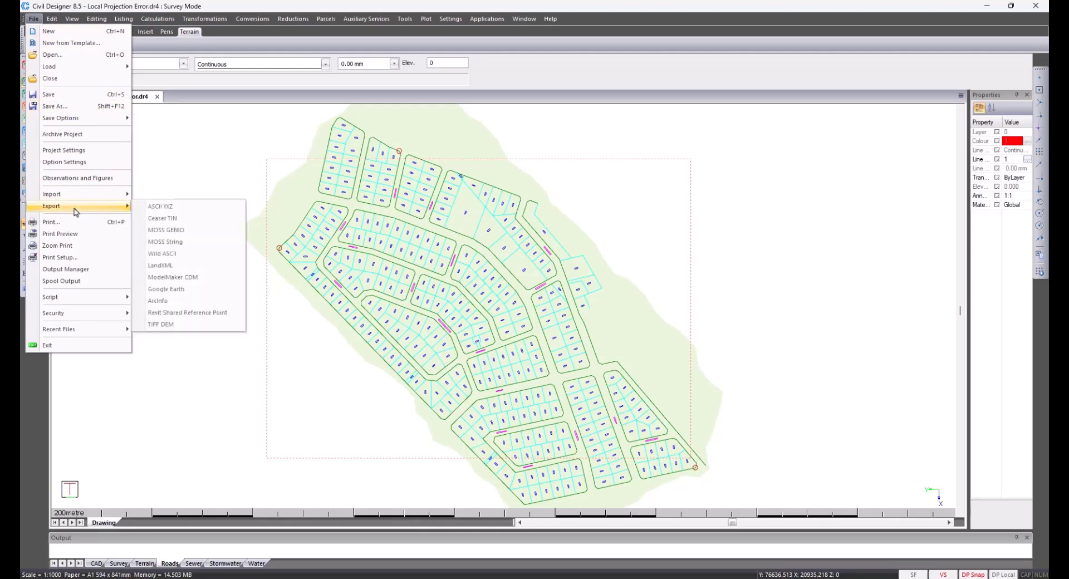
click(166, 289)
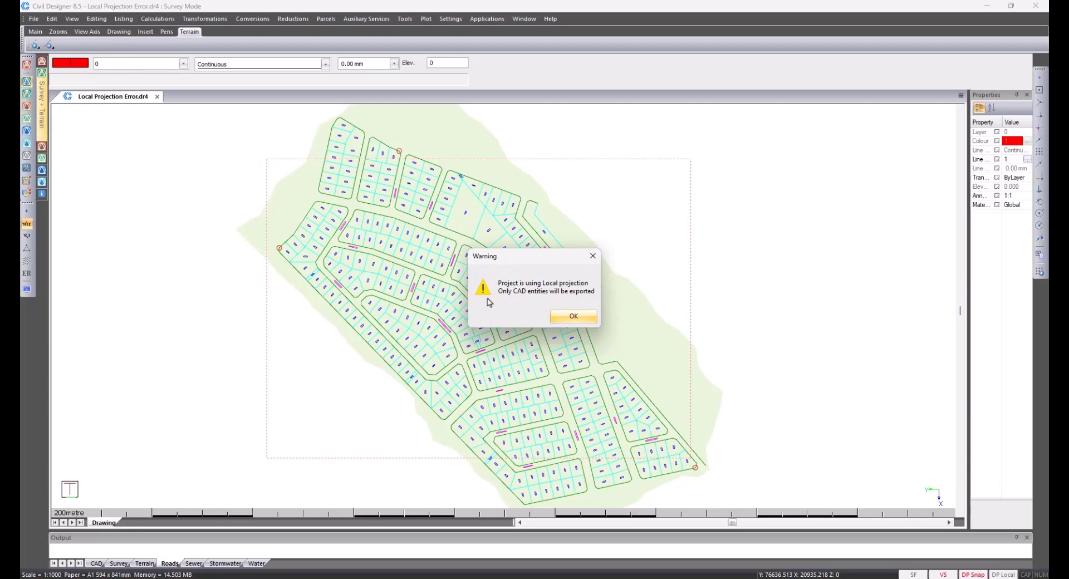
click(573, 317)
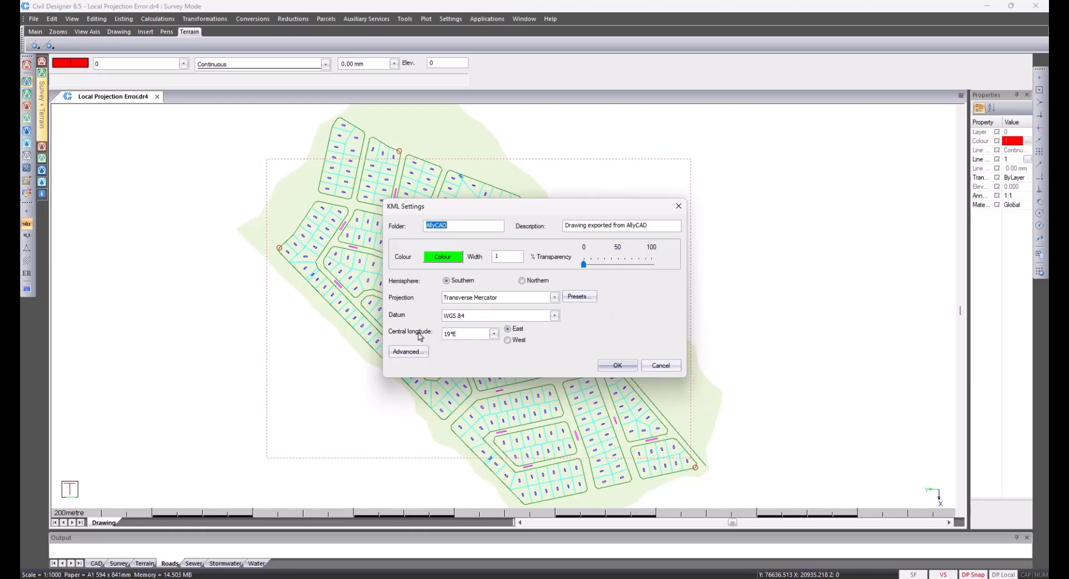
click(615, 366)
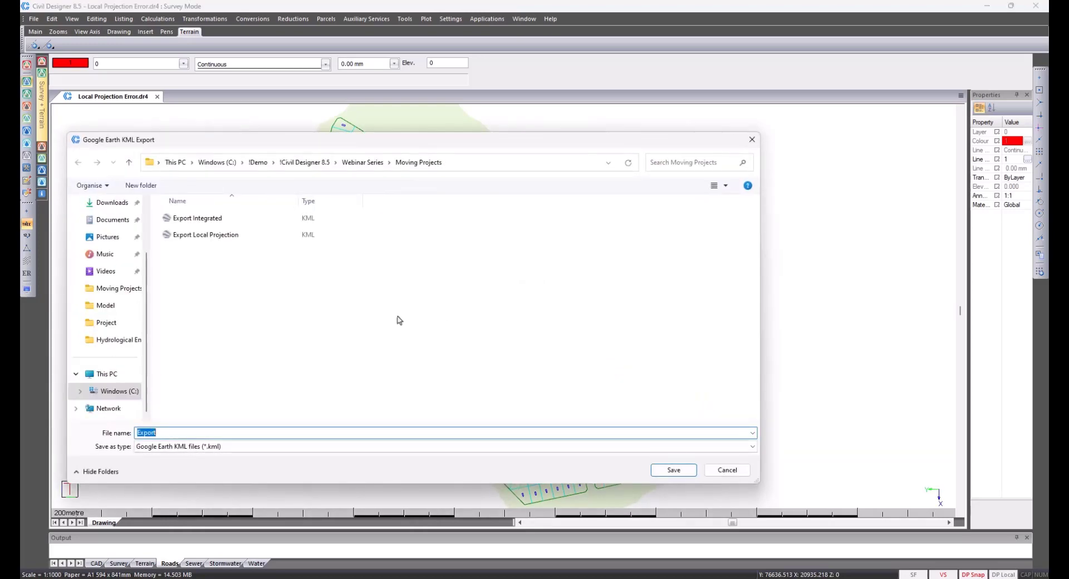
double_click(253, 234)
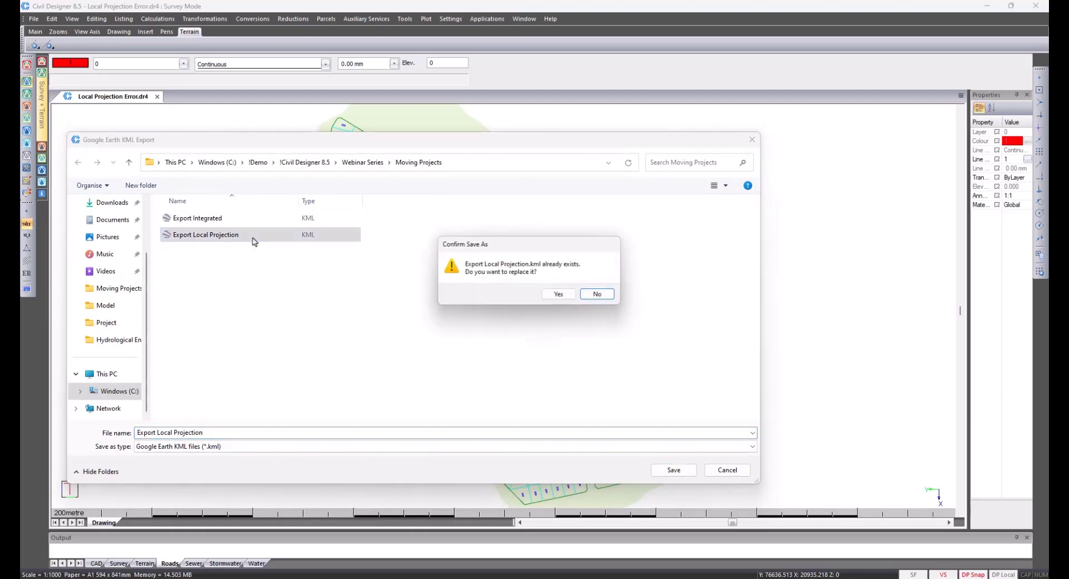
click(558, 296)
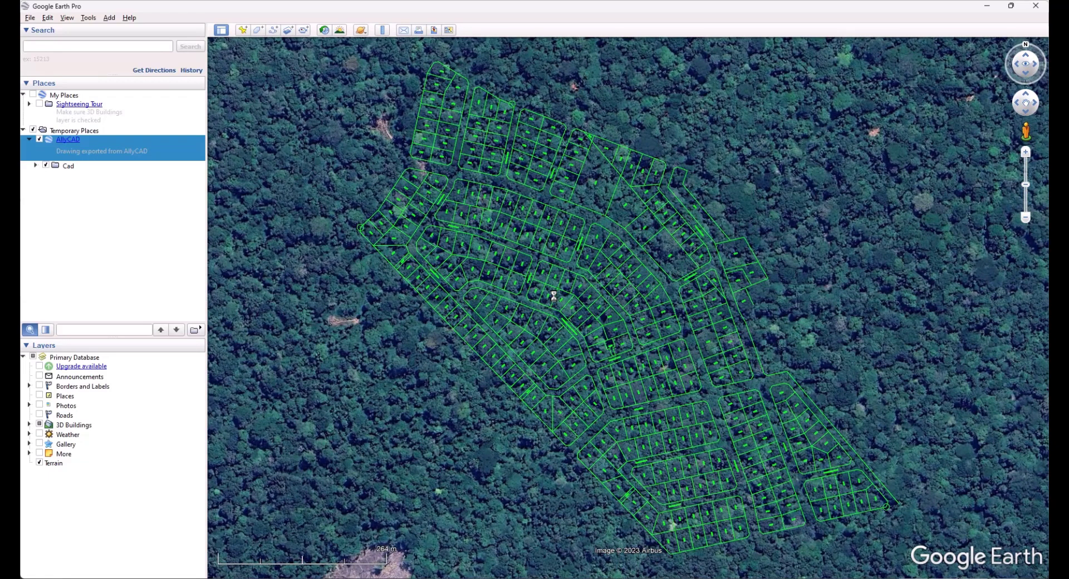
In Google Earth, enter Kareeboom Avenue, Kuils River, Cape Town as the search location.
click(103, 46)
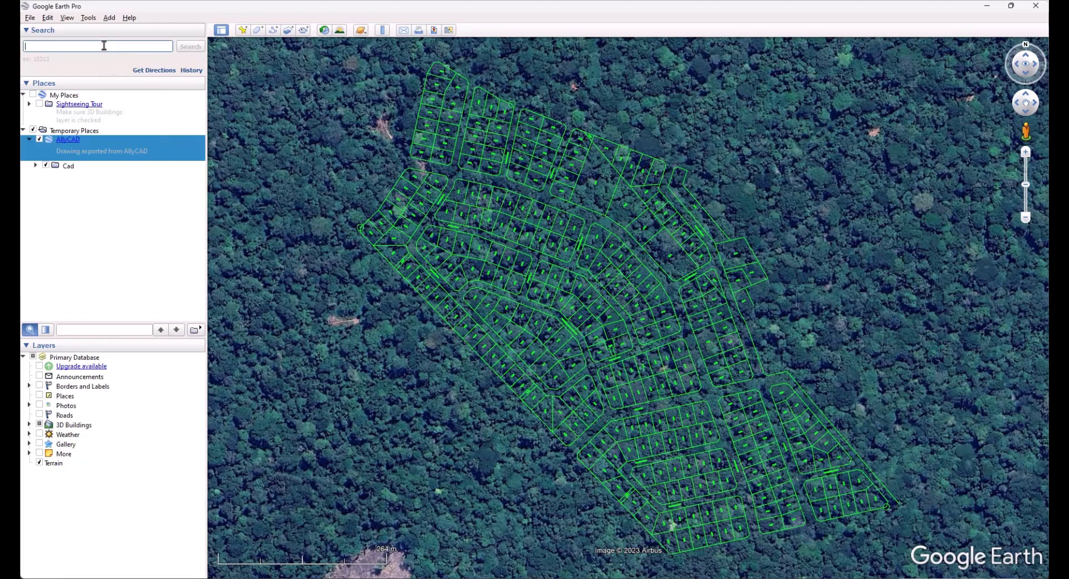
text(Kareeboom )
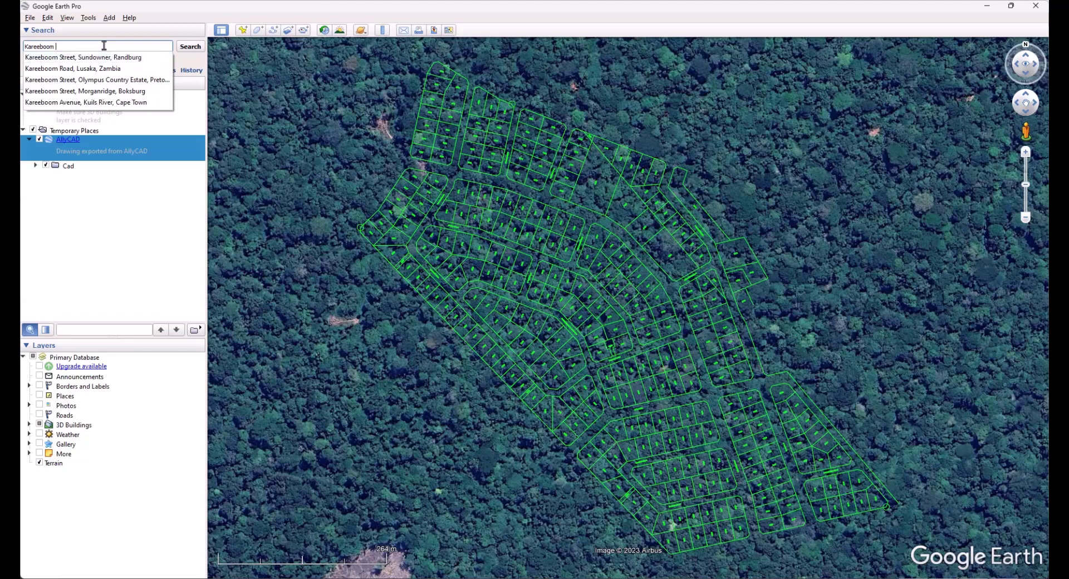
text(Avenue)
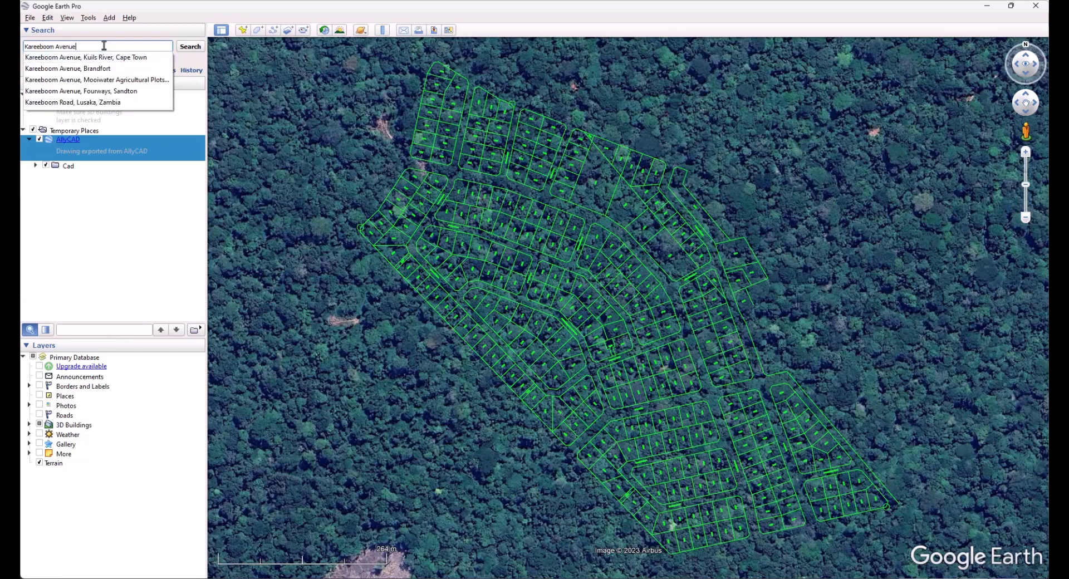
click(118, 59)
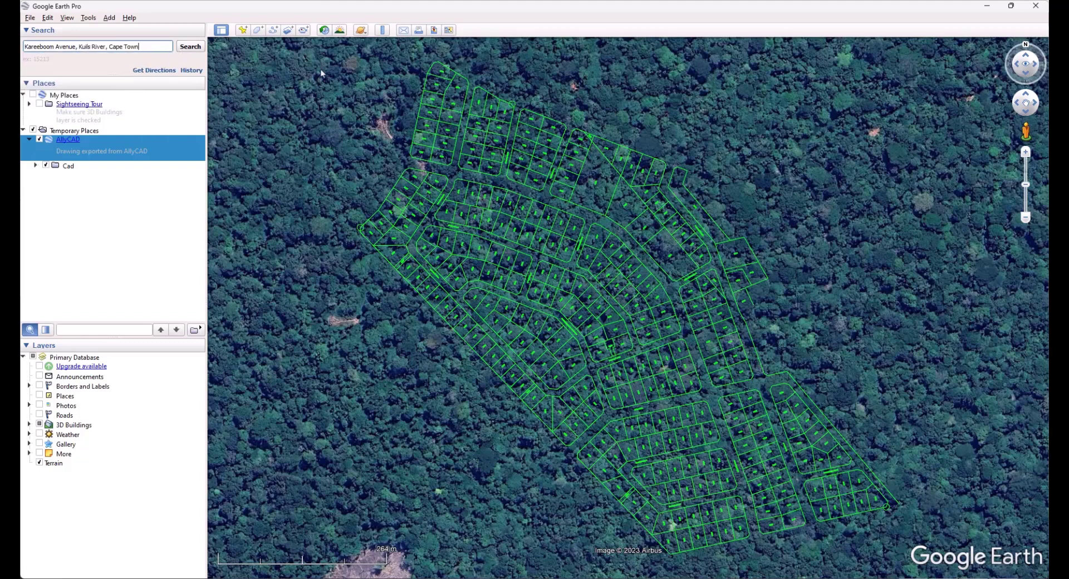
Measure a straight ruler line from the exported layout to the searched Kareeboom Avenue location, and close the ruler.
click(382, 31)
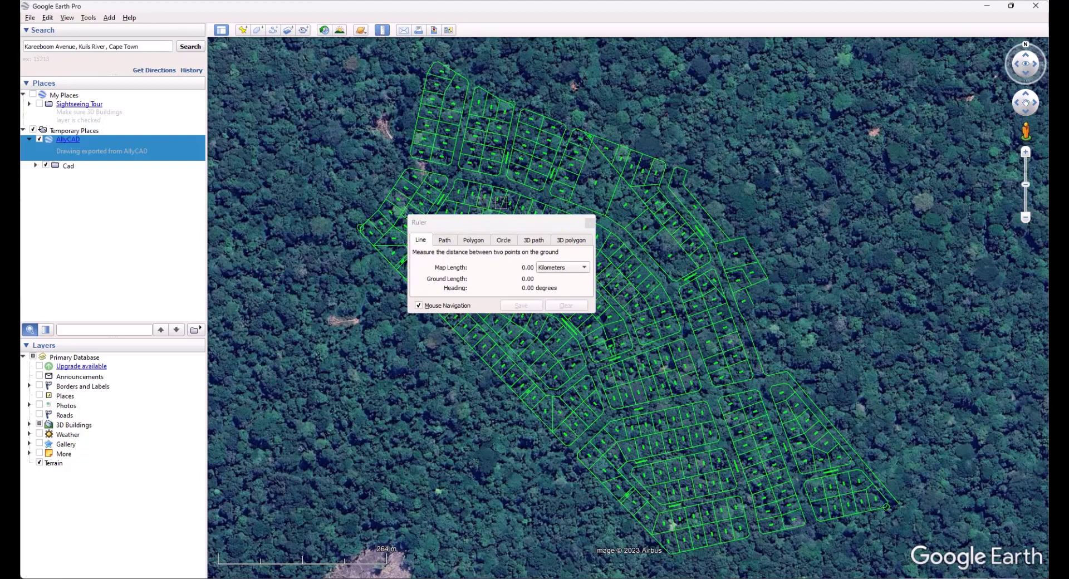
drag(504, 227, 890, 234)
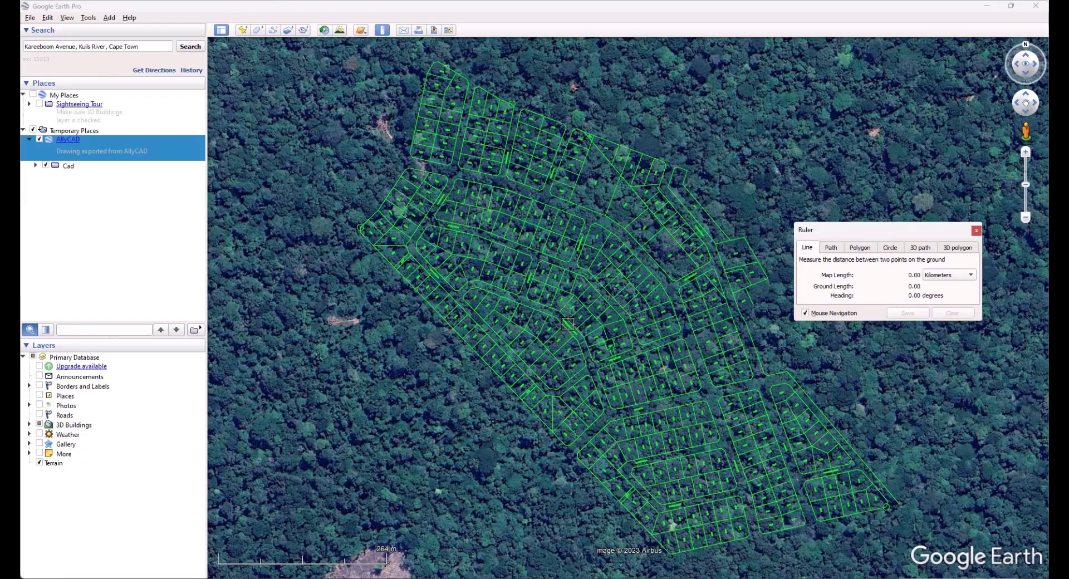
click(567, 324)
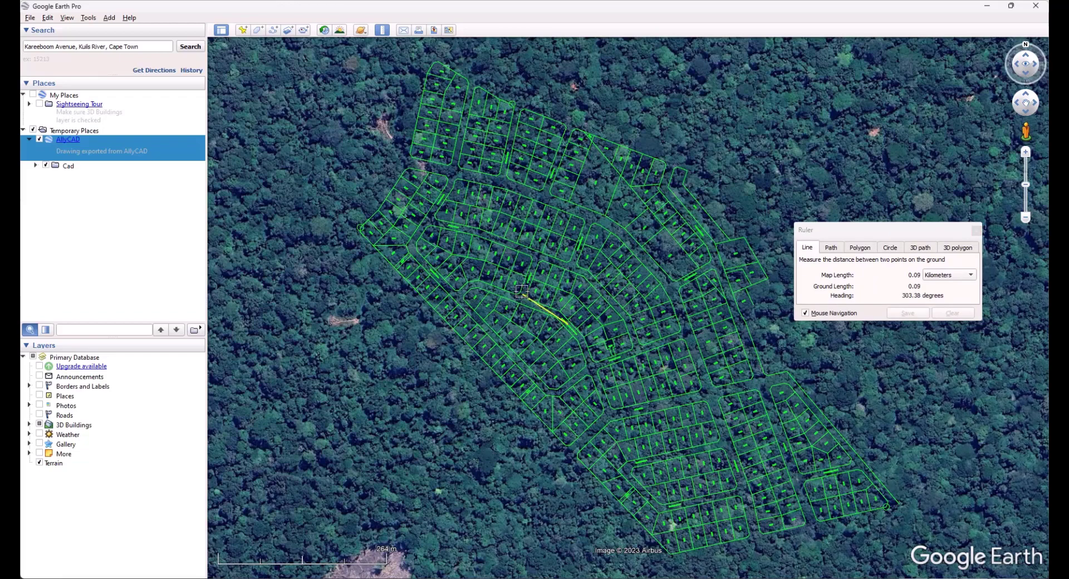
click(191, 47)
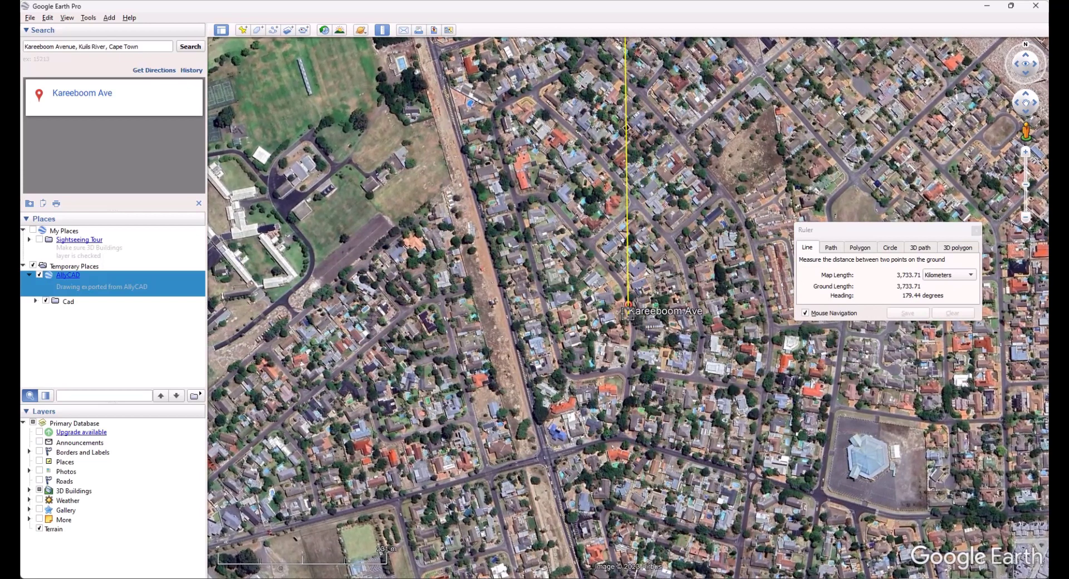
click(629, 313)
click(976, 231)
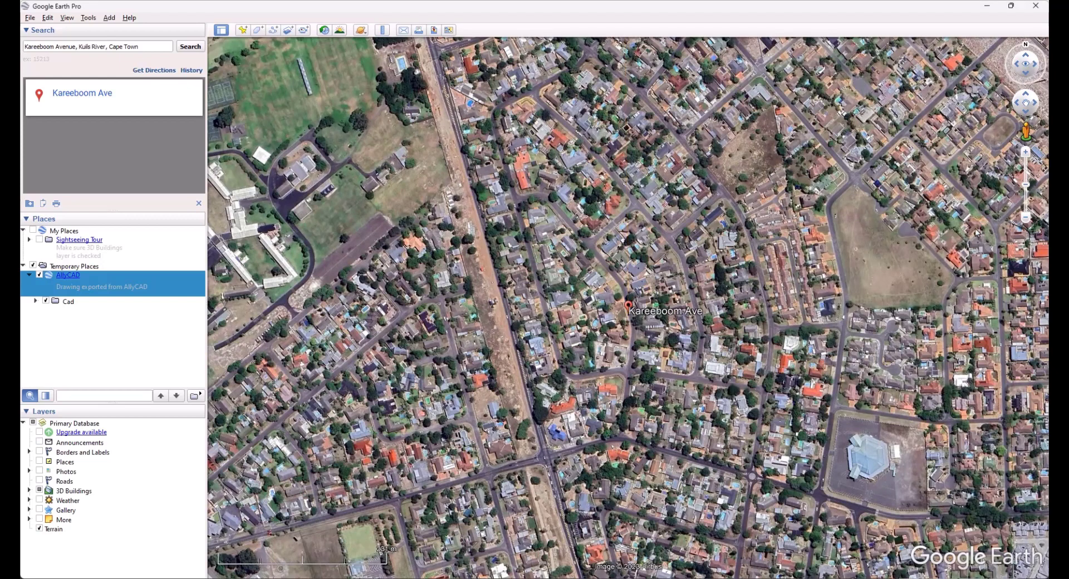
scroll(627, 316, down, 2)
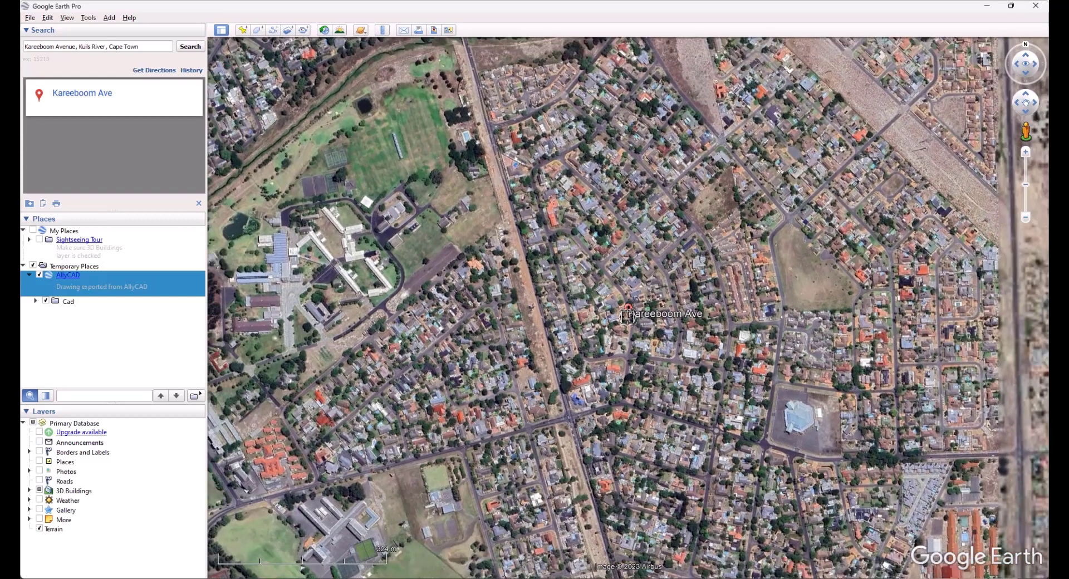
drag(626, 317, 609, 302)
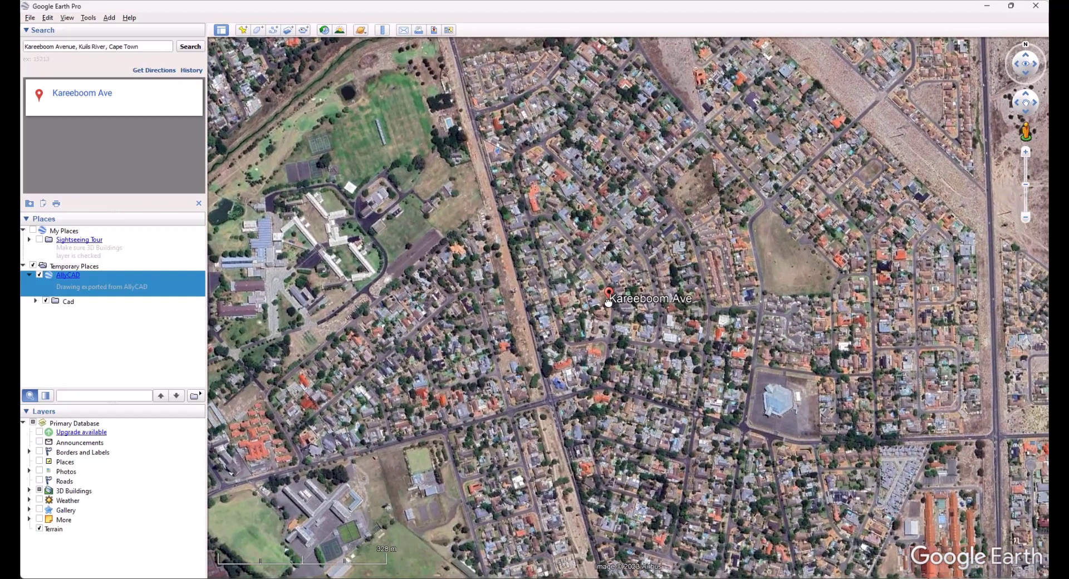
scroll(608, 302, down, 1)
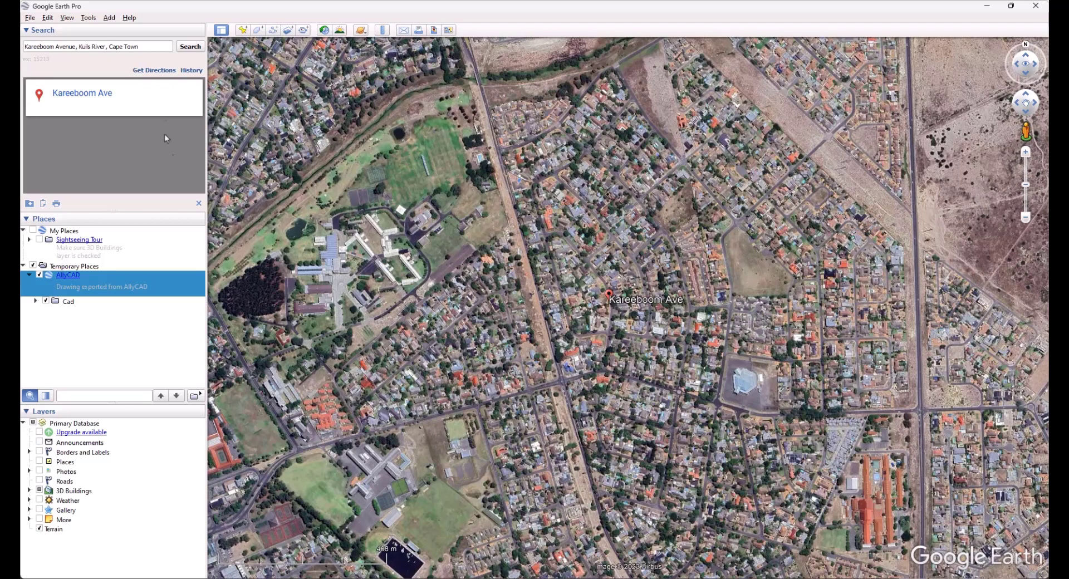
click(65, 17)
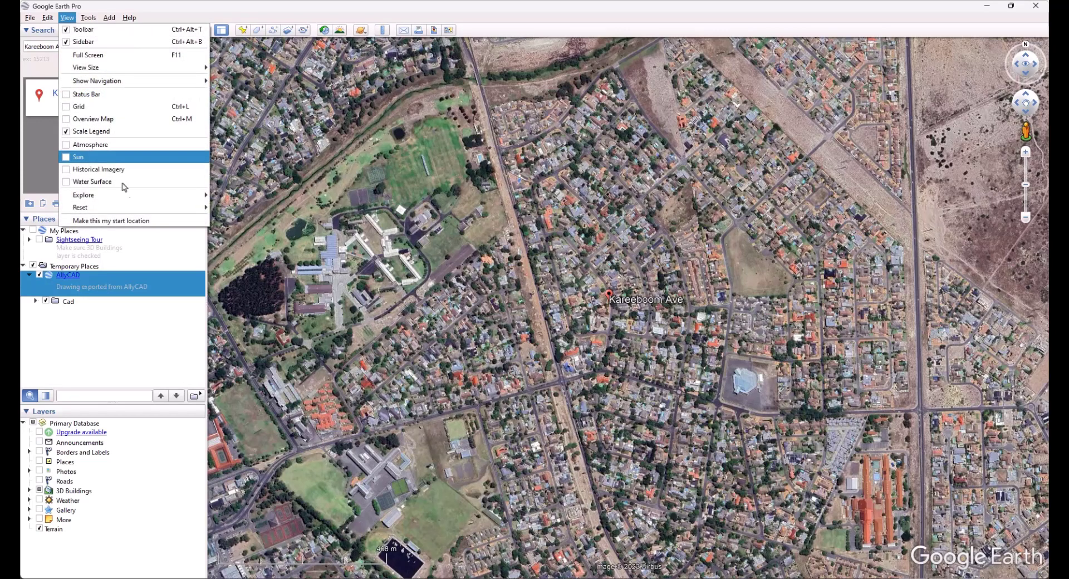
mouse_move(136, 197)
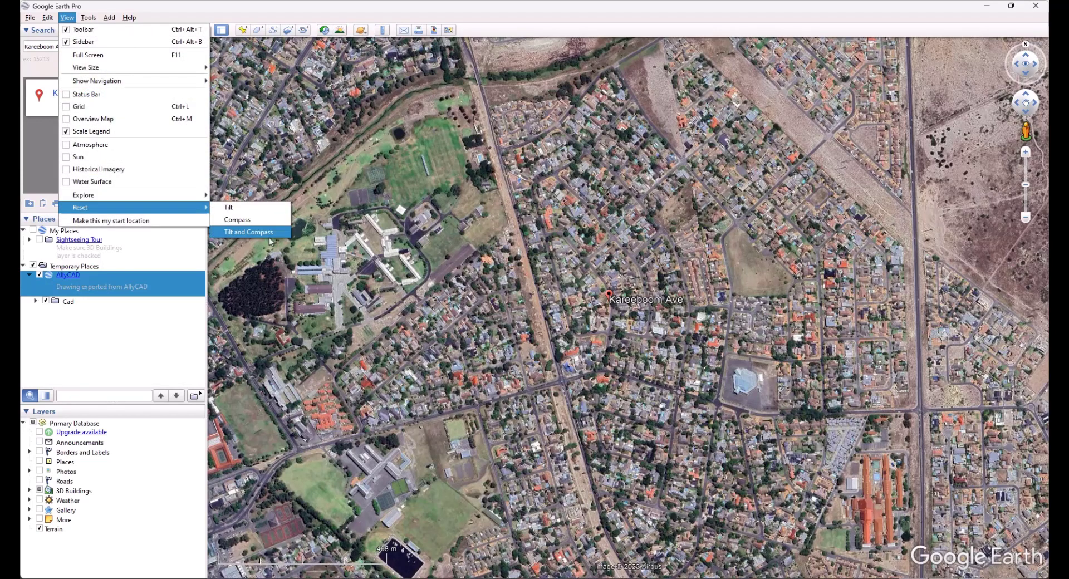
click(654, 284)
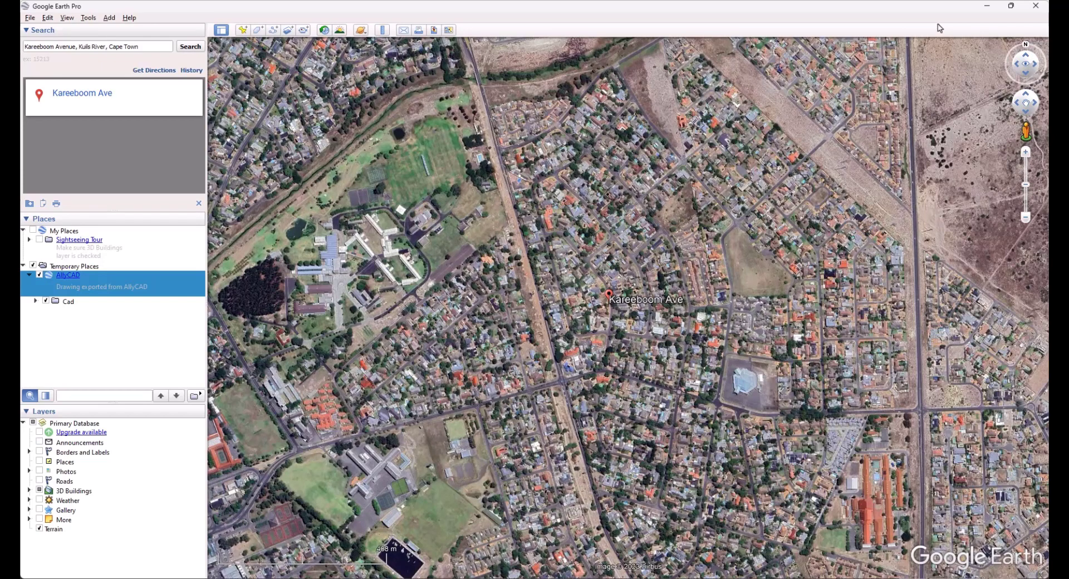
Switch back to Civil Designer and export the terrain as comma-delimited ASCII XYZ to Local Projection Export.csv, replacing the existing file.
click(987, 8)
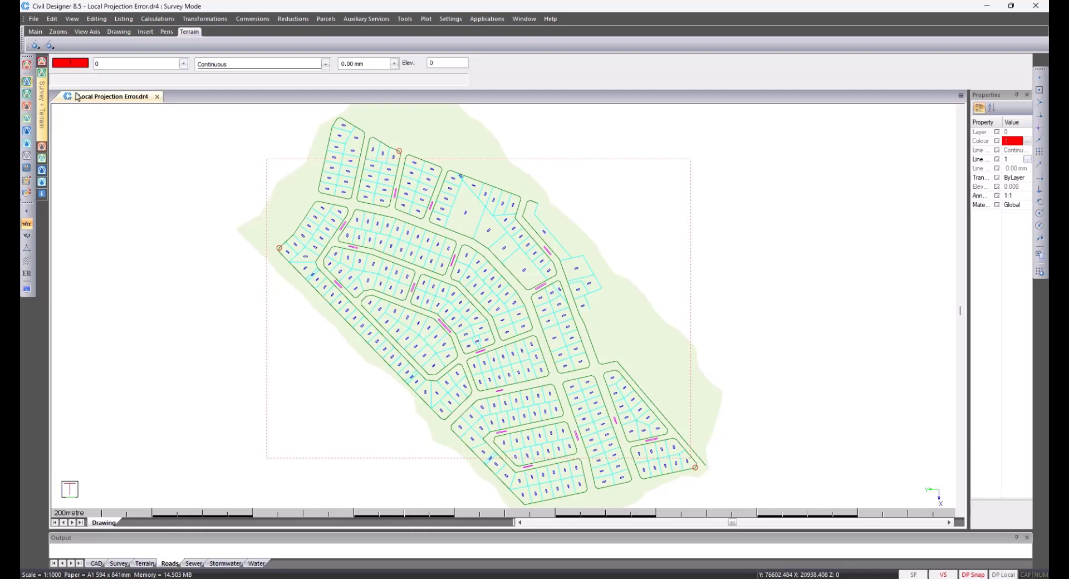
click(34, 20)
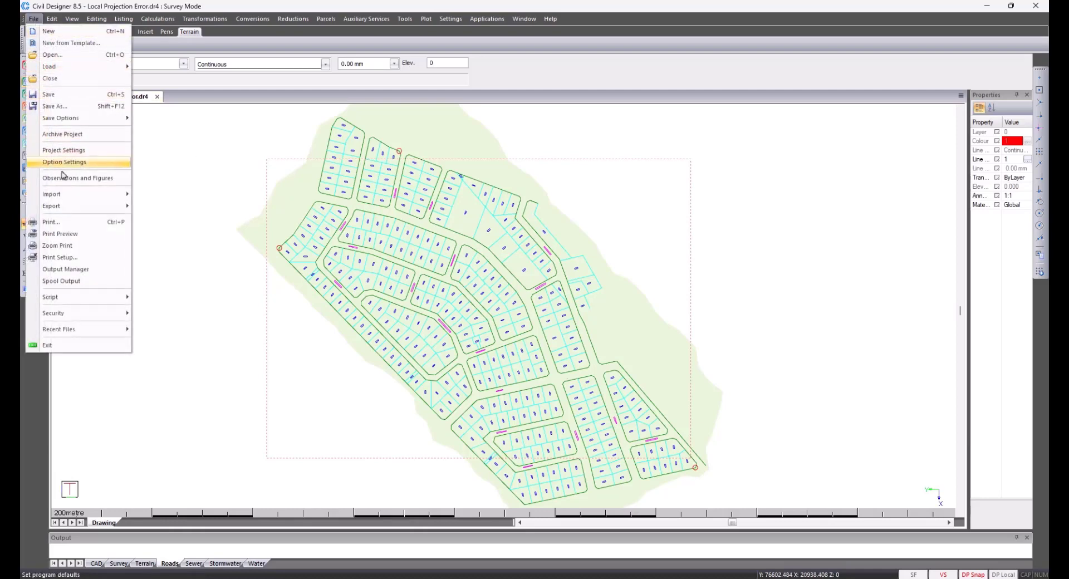
click(159, 207)
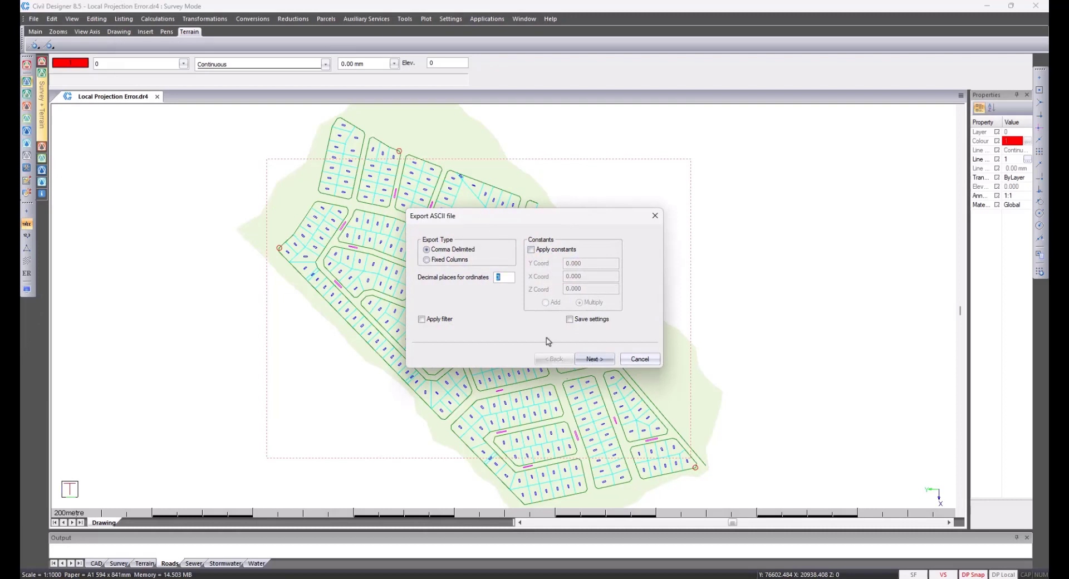
click(595, 359)
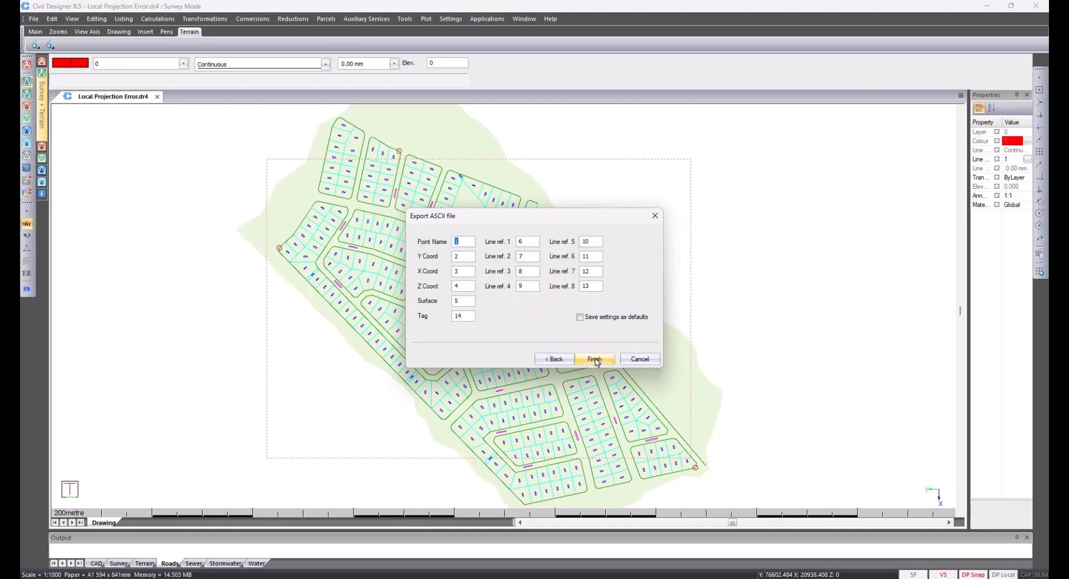
click(595, 359)
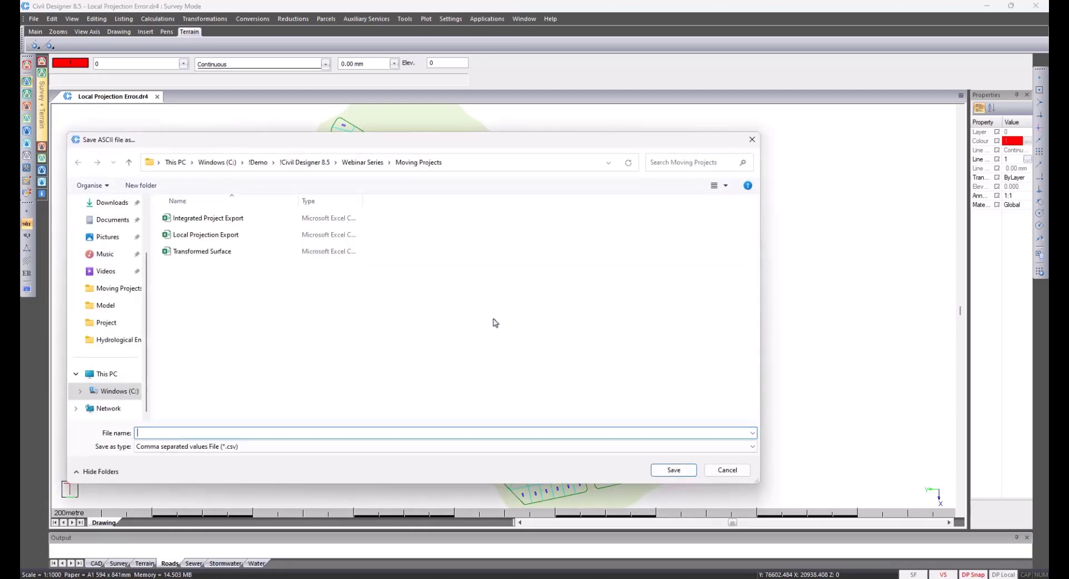
double_click(267, 236)
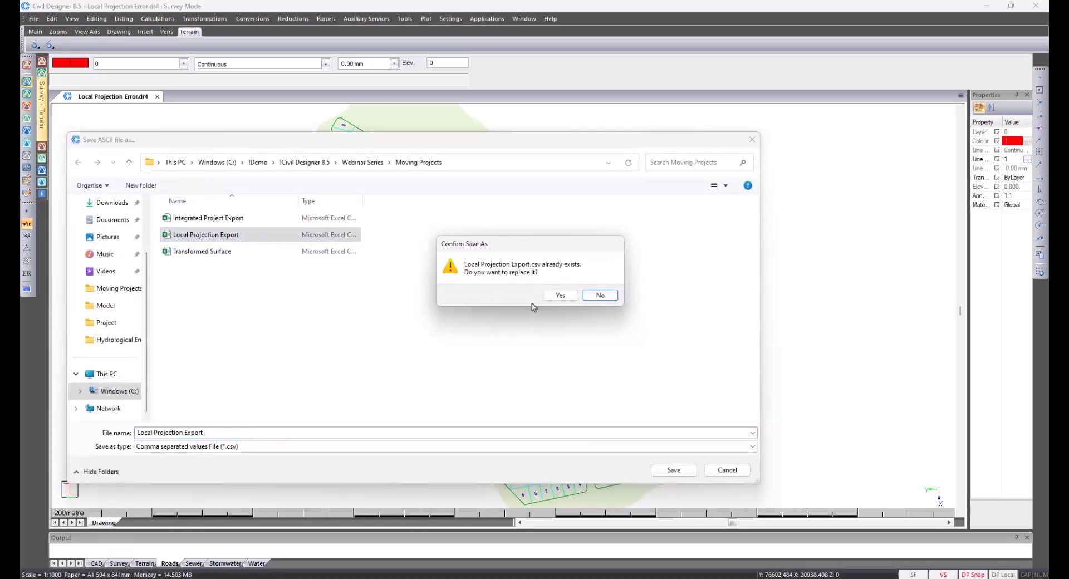
click(548, 295)
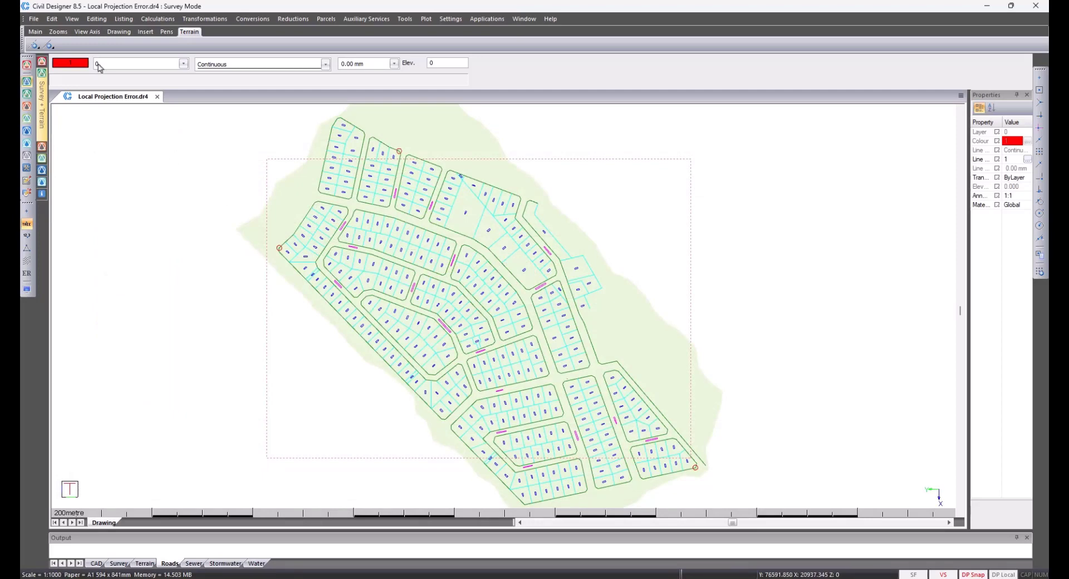
Reset the project in the project settings to detach its terrain file, and accept the settings.
click(40, 22)
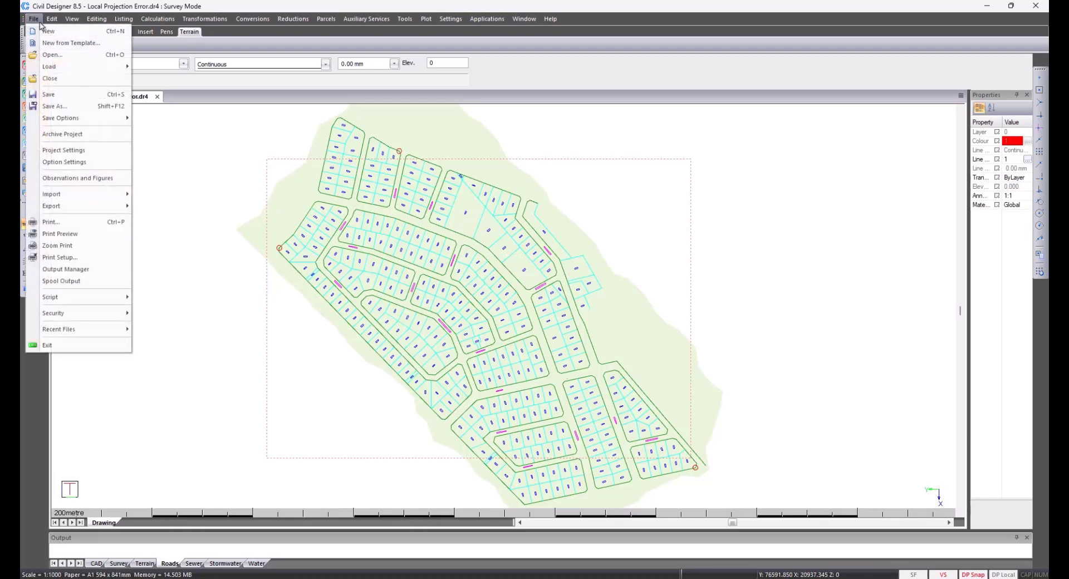
click(65, 150)
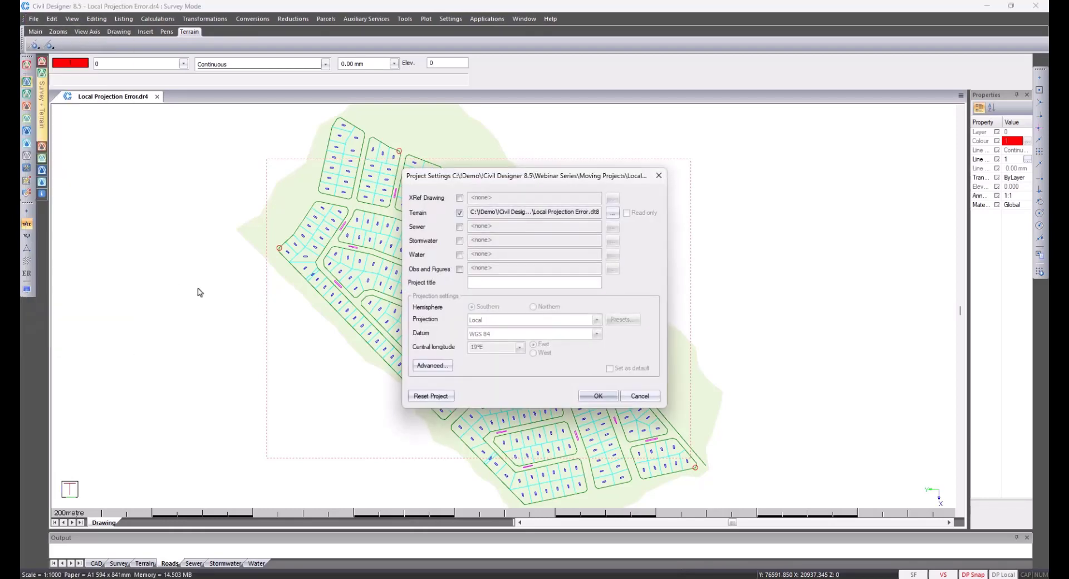
click(416, 397)
click(534, 316)
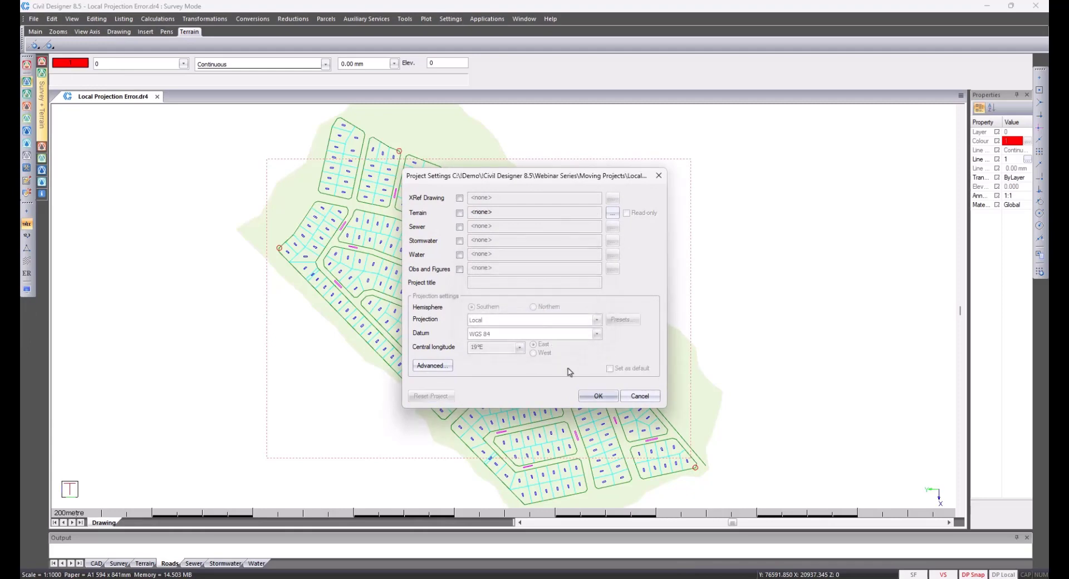
click(605, 398)
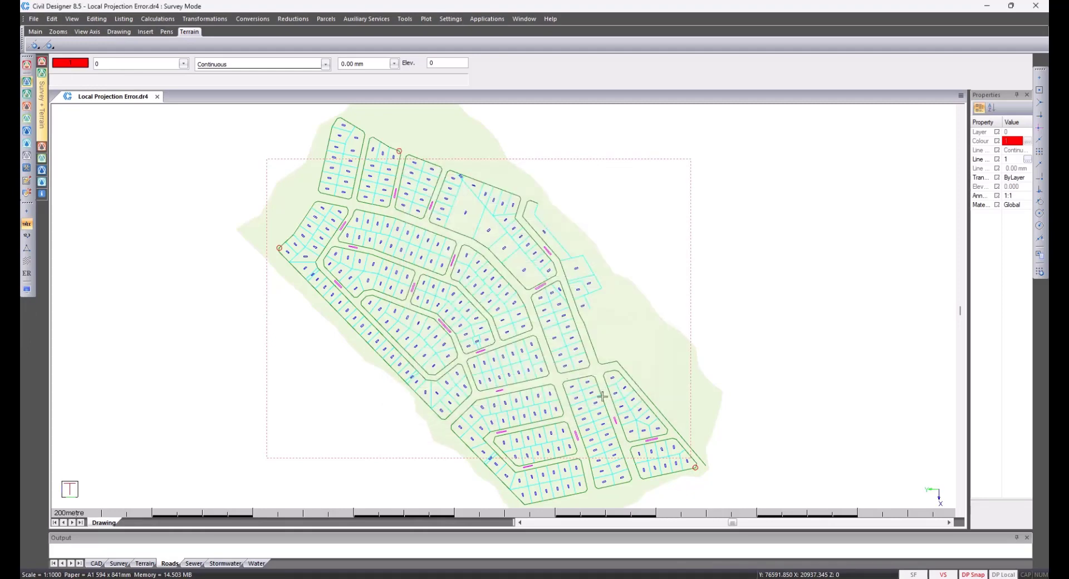
Save the drawing as Local Projection Drawing.dr4, replacing the existing file, without saving a terrain file, and close the drawing.
click(33, 18)
click(56, 106)
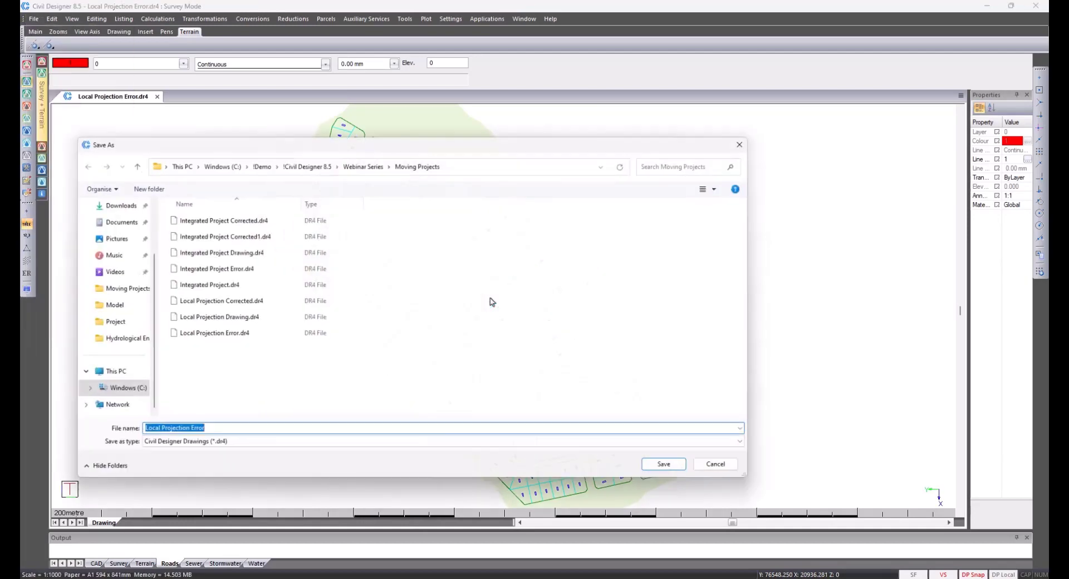
double_click(290, 319)
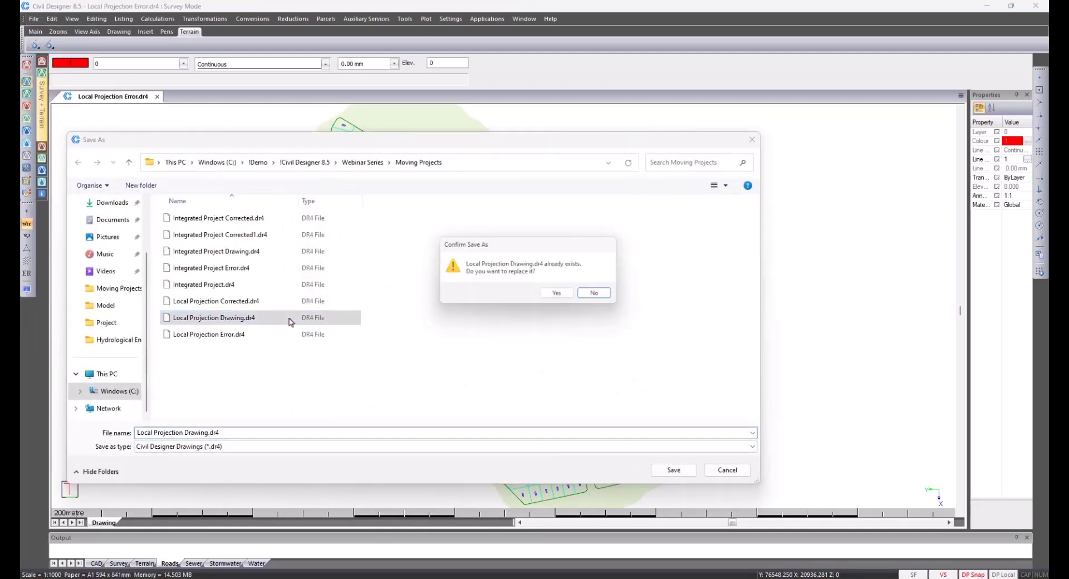
click(560, 296)
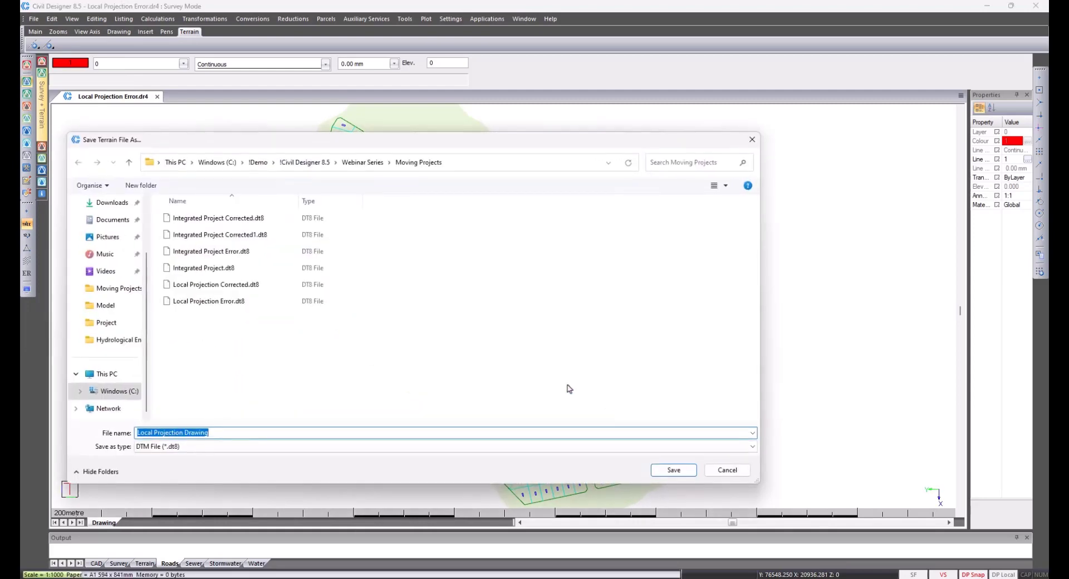
click(729, 470)
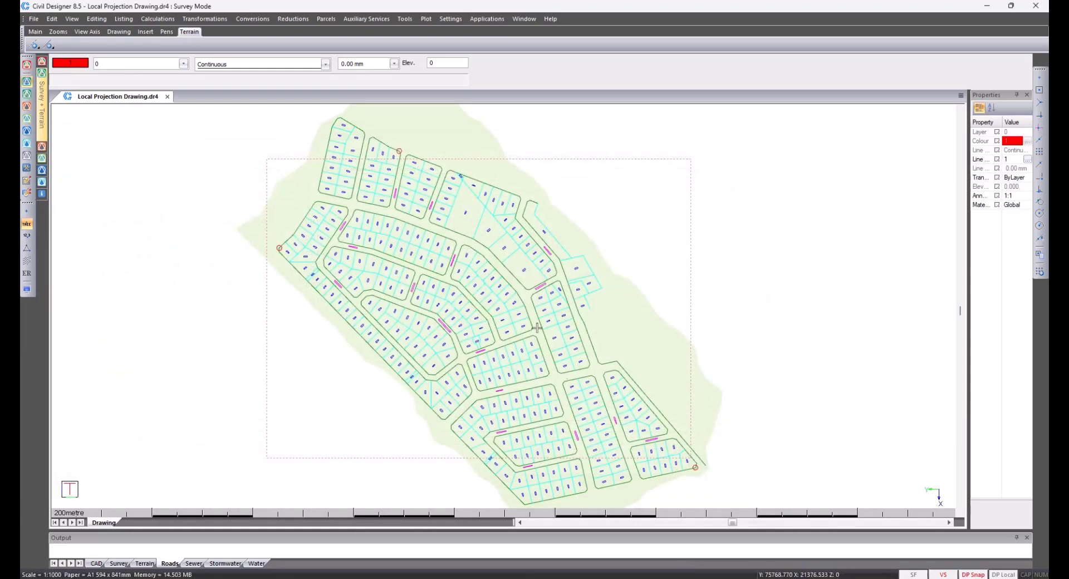
click(168, 97)
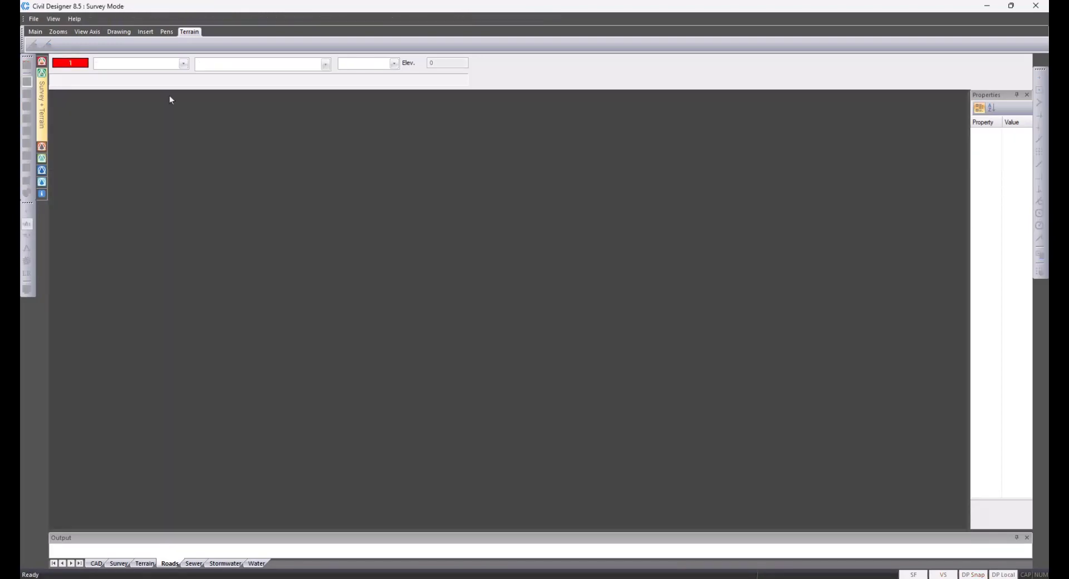
Start a new drawing and create the terrain file Local Projection Corrected1.dt8 for it in the project settings.
click(33, 18)
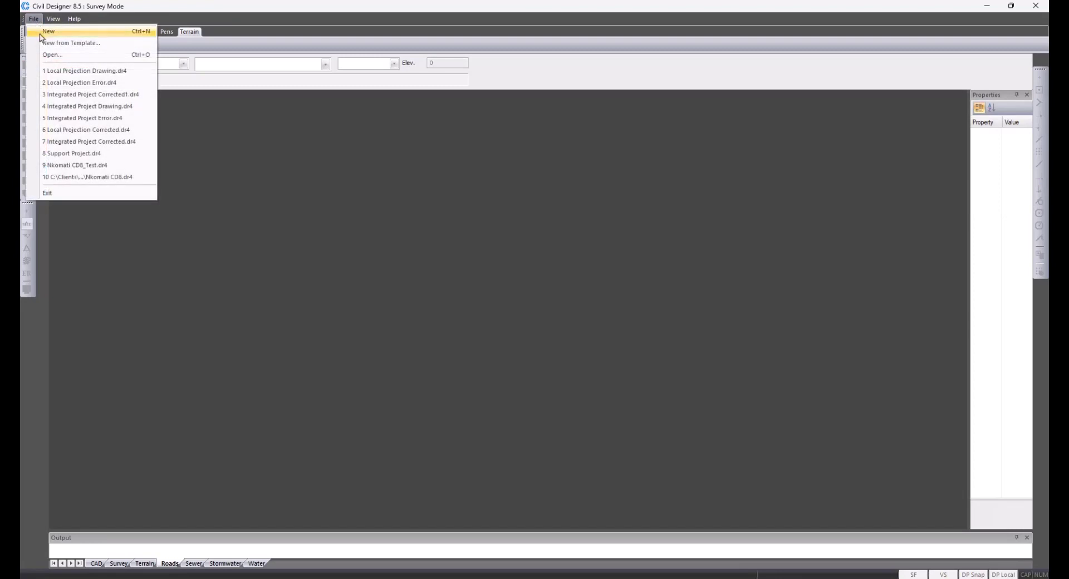
click(48, 31)
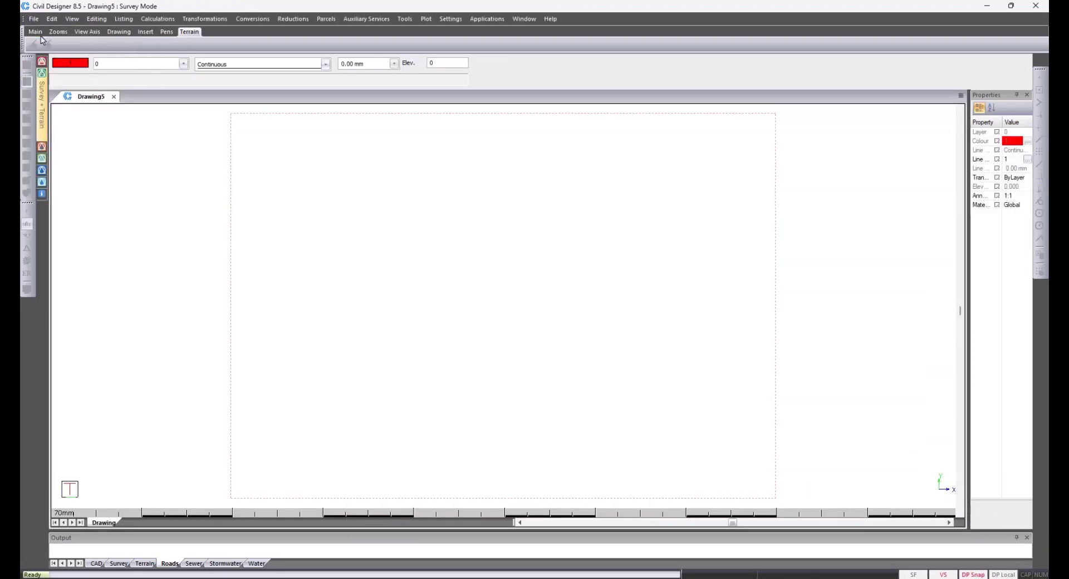
click(34, 19)
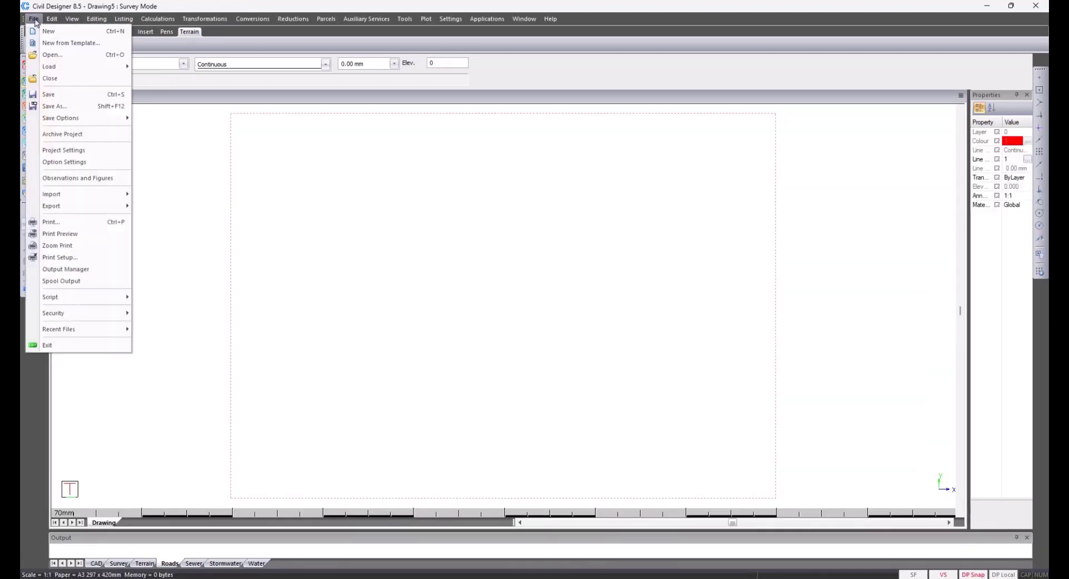
click(64, 154)
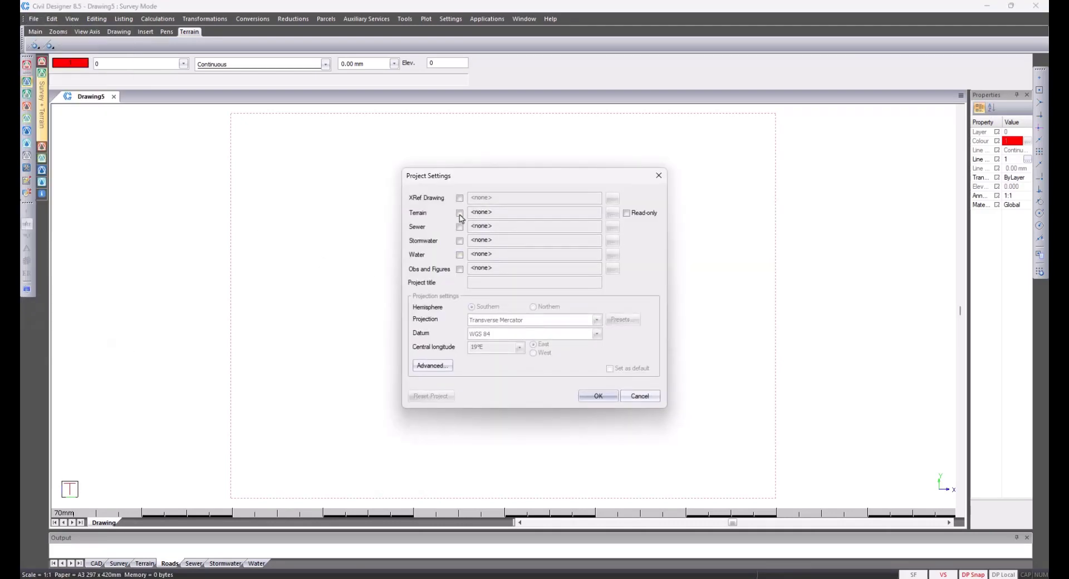
click(460, 213)
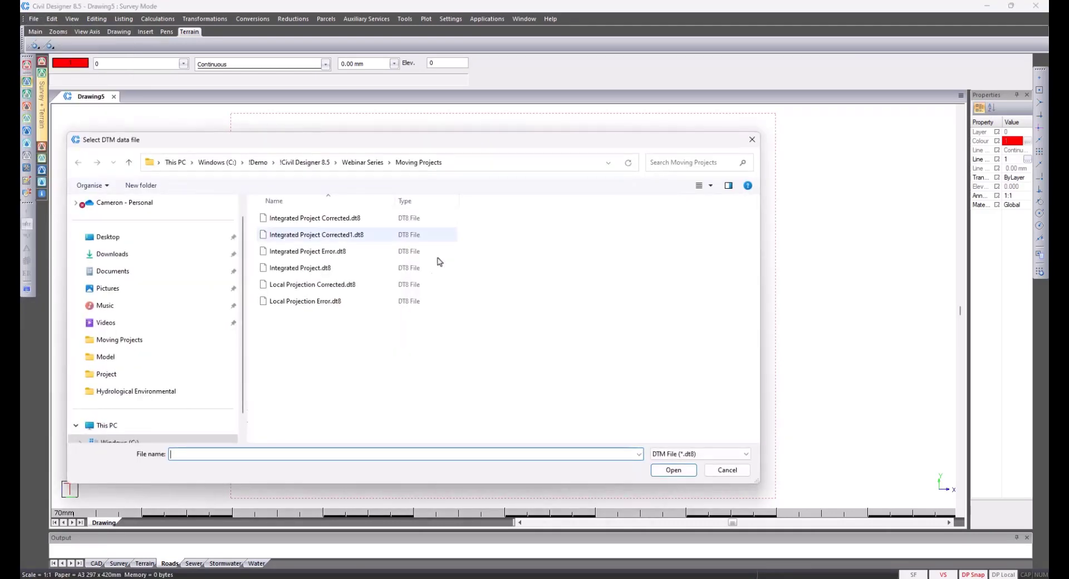
click(356, 285)
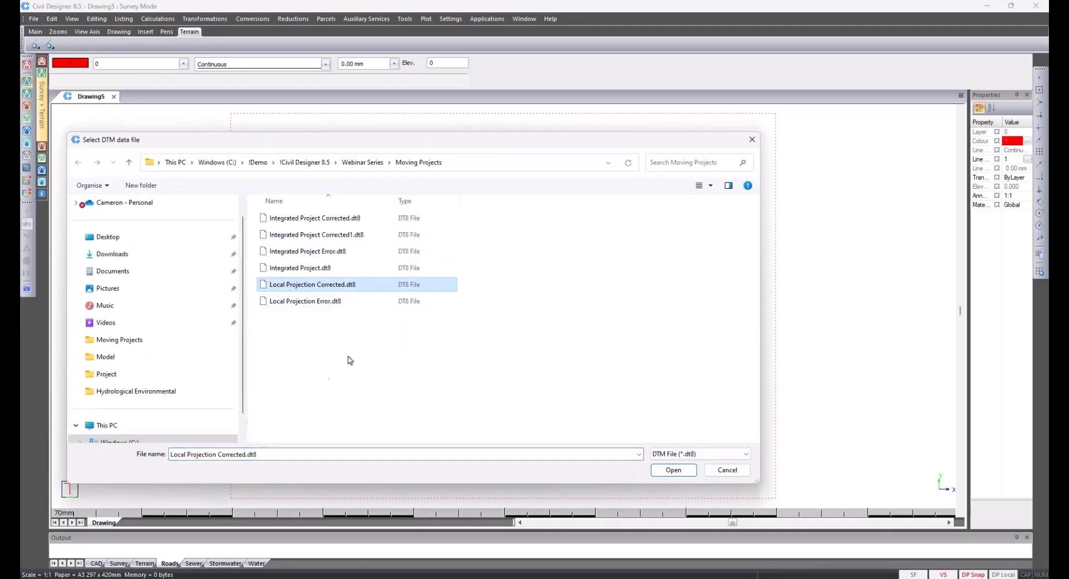
double_click(245, 455)
click(245, 455)
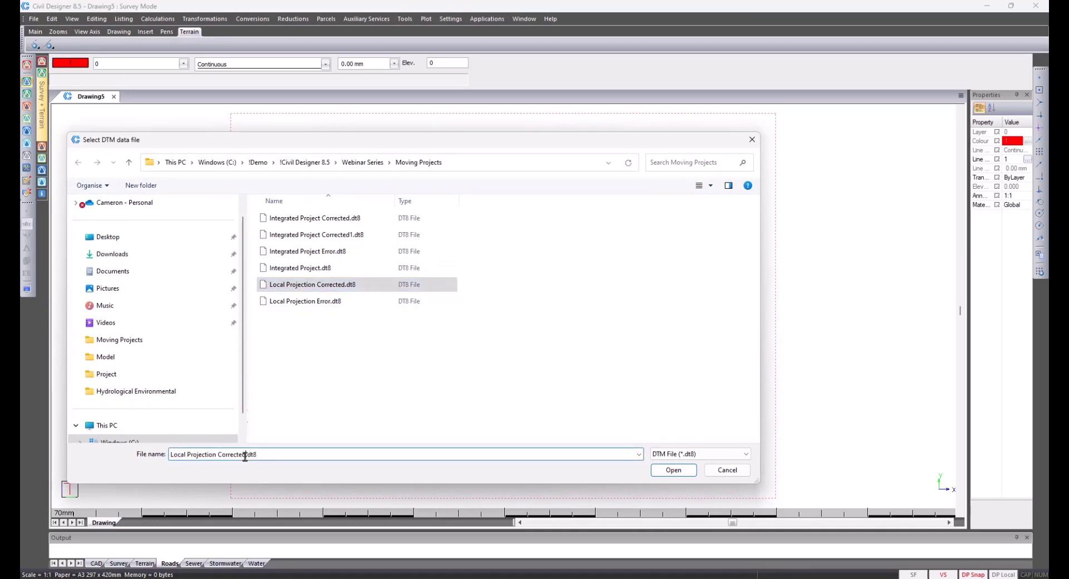
text(1)
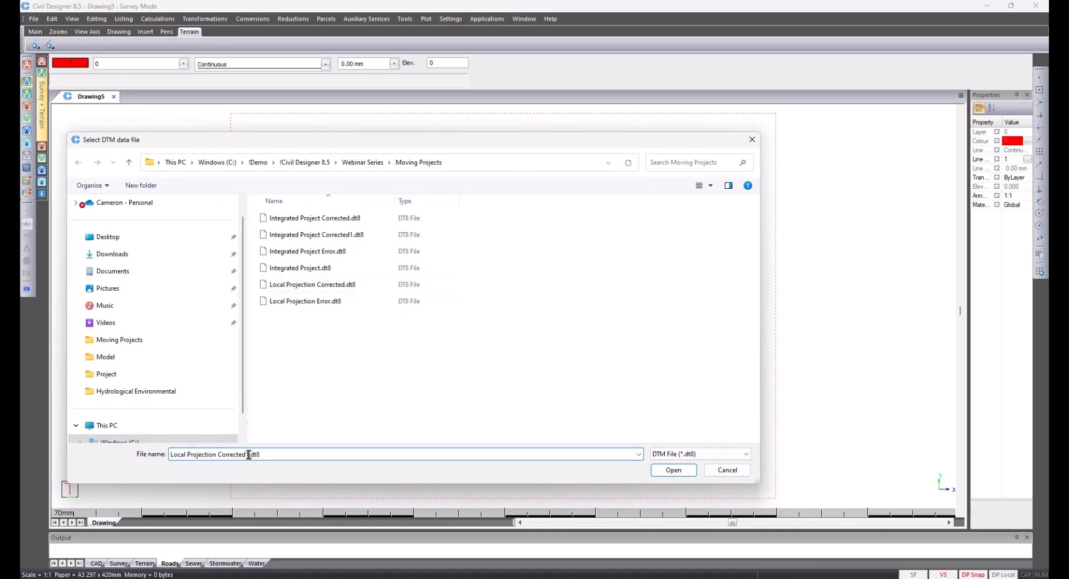
click(673, 470)
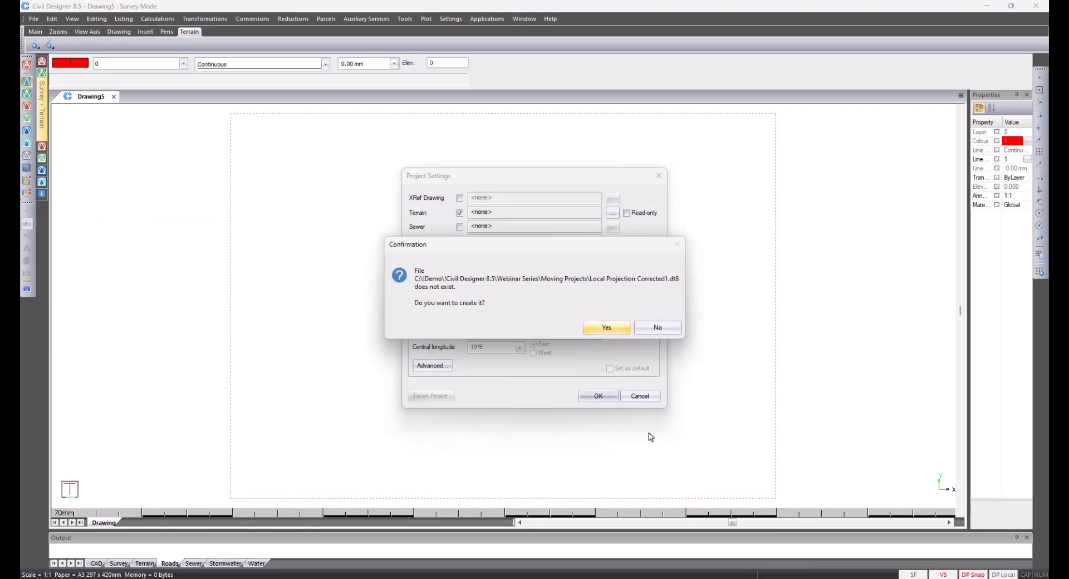
click(605, 328)
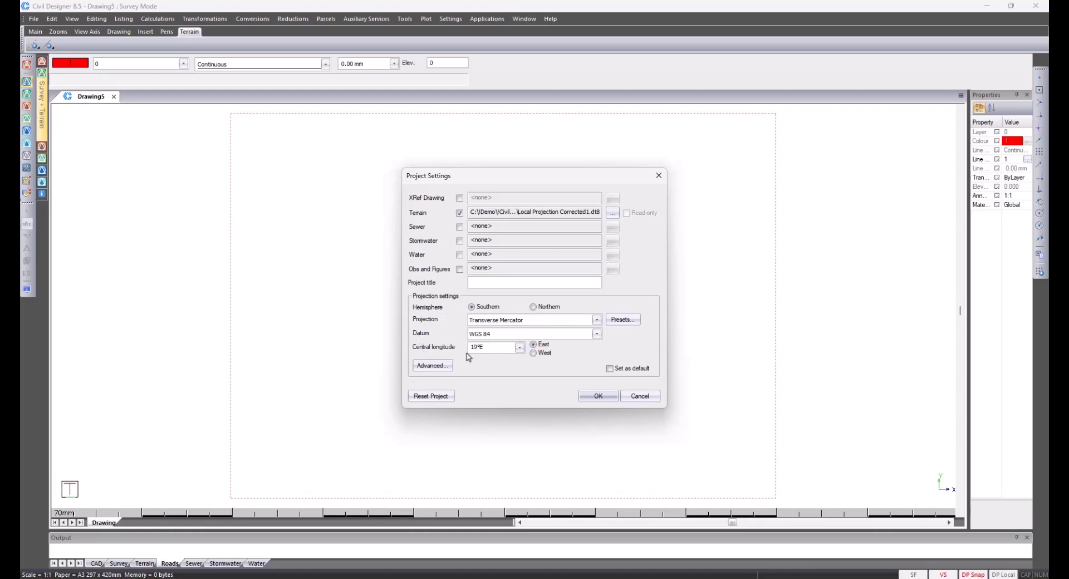
click(598, 397)
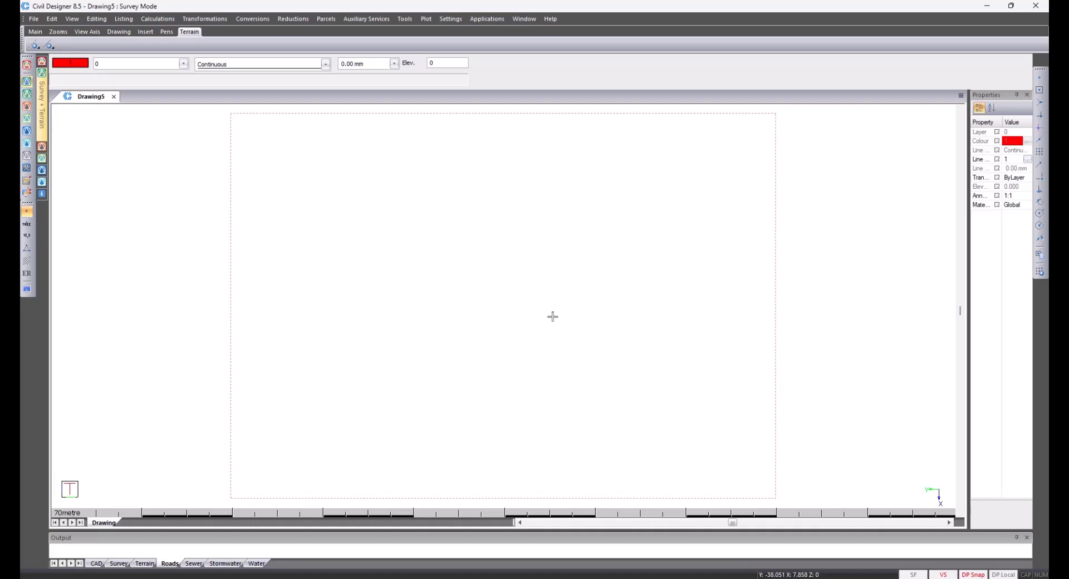
Import the single comma-delimited ASCII XYZ file Local Projection Export into Surface 1 of the new terrain.
click(37, 20)
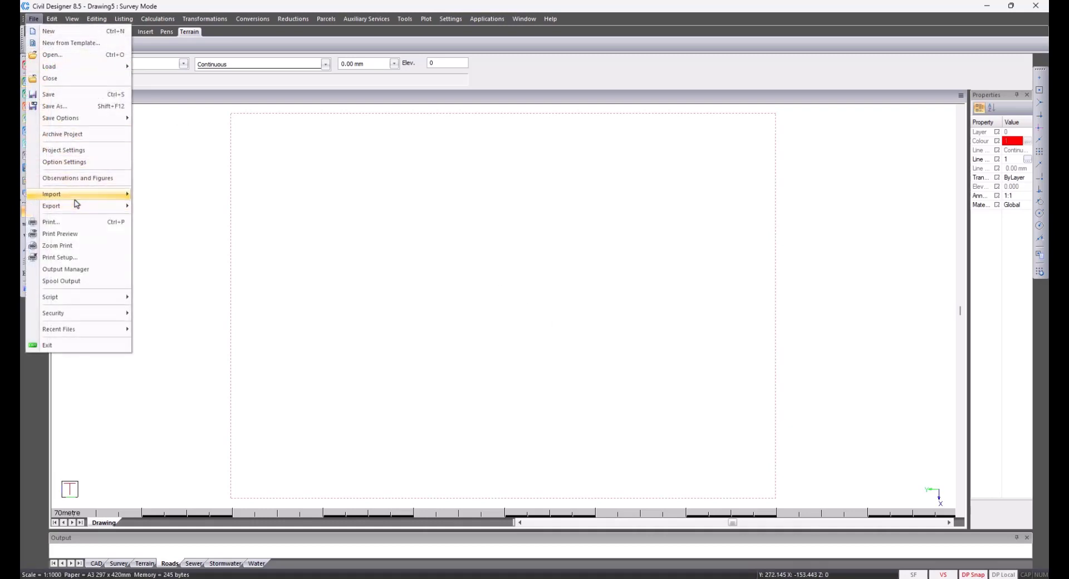
mouse_move(91, 195)
mouse_move(181, 212)
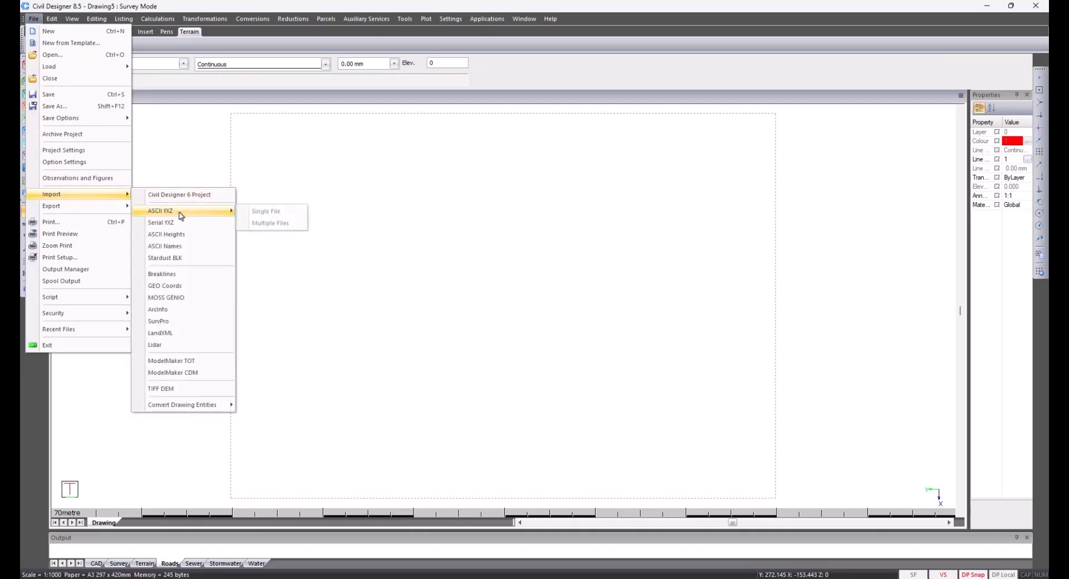
click(258, 216)
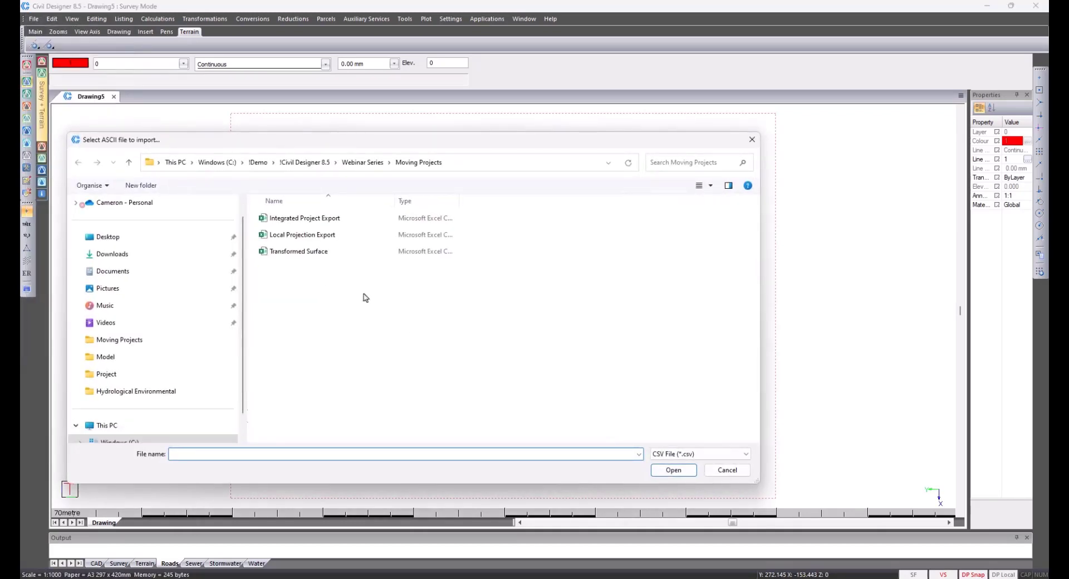
double_click(315, 239)
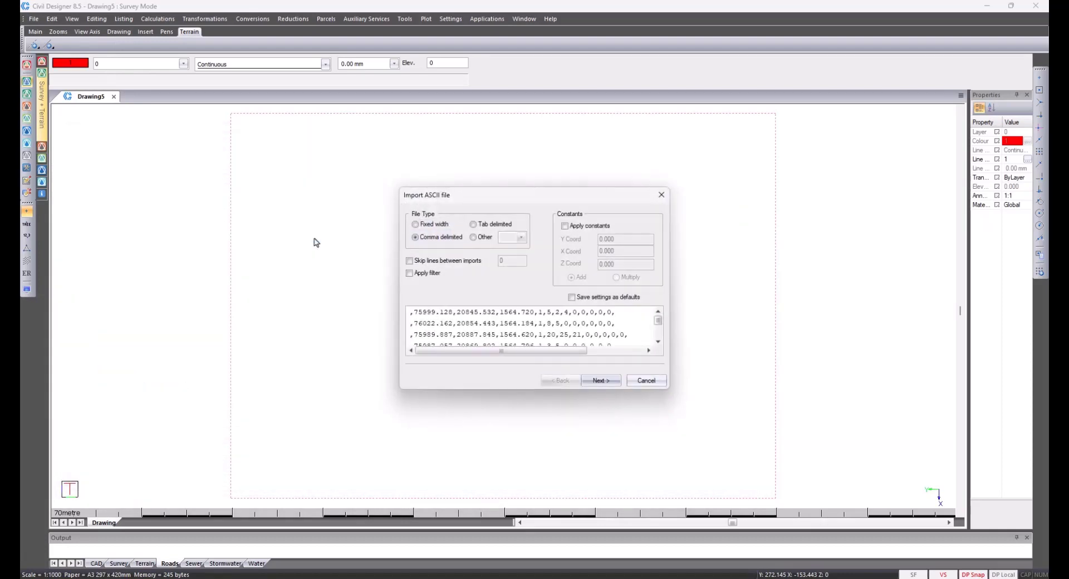
click(607, 381)
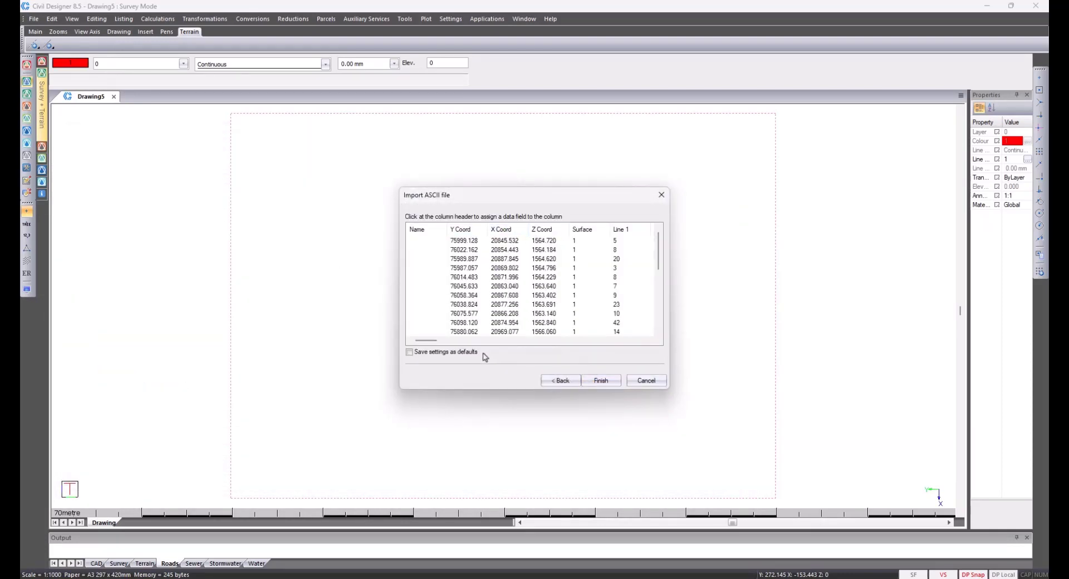
drag(434, 344, 464, 345)
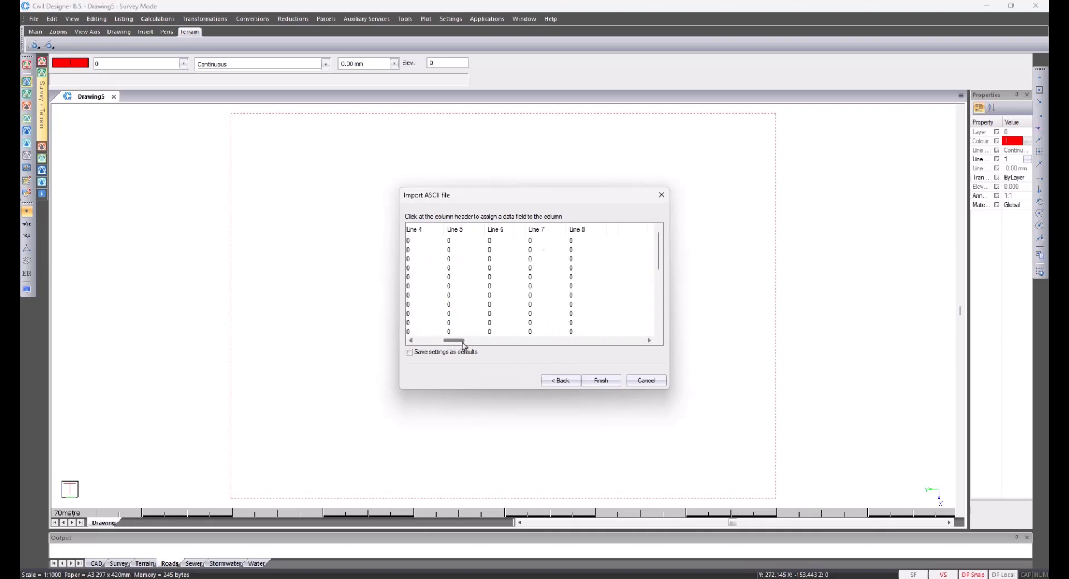
click(602, 384)
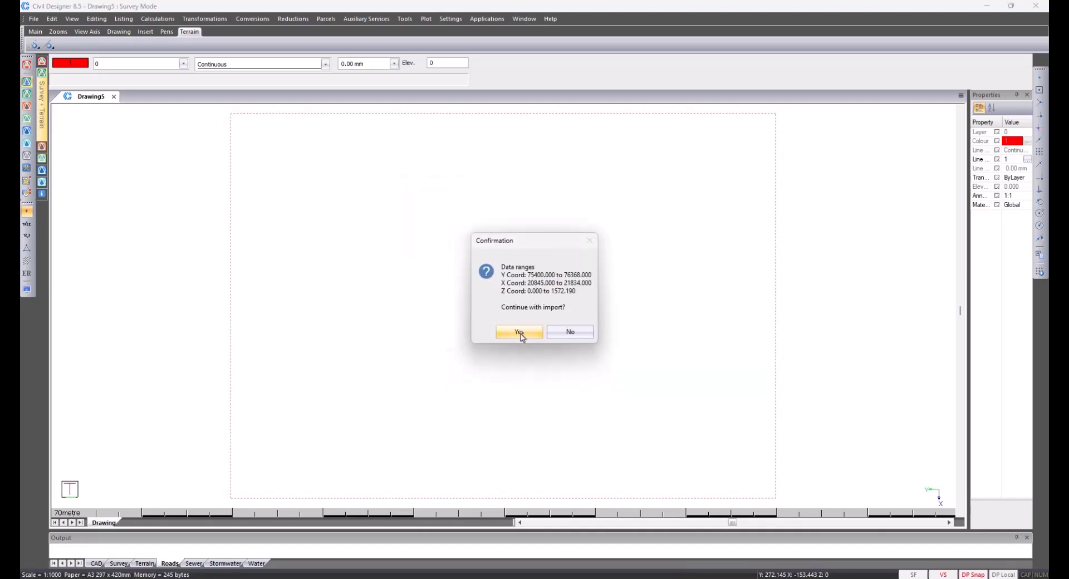
click(522, 332)
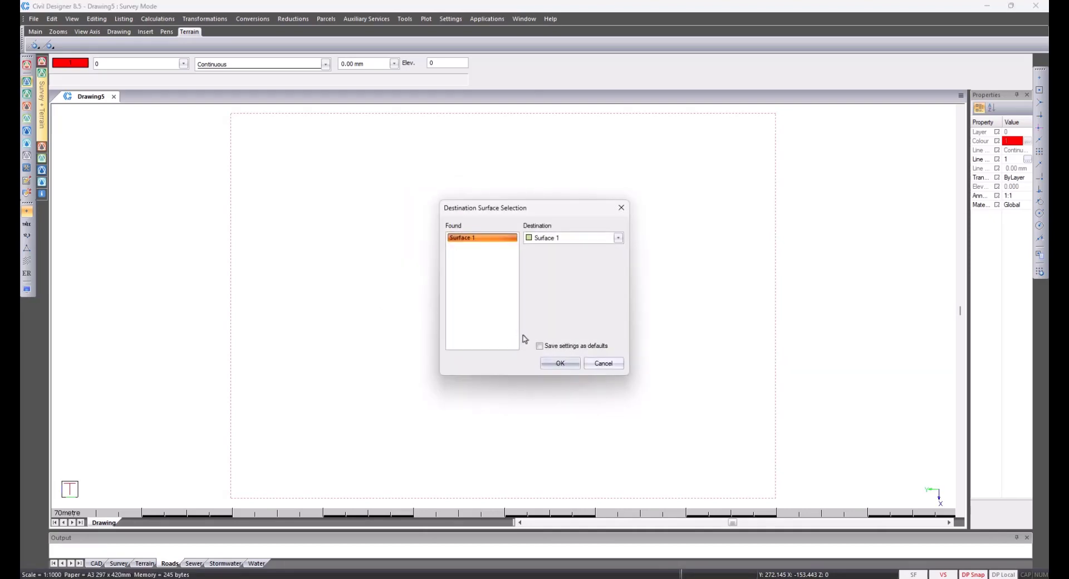
click(560, 363)
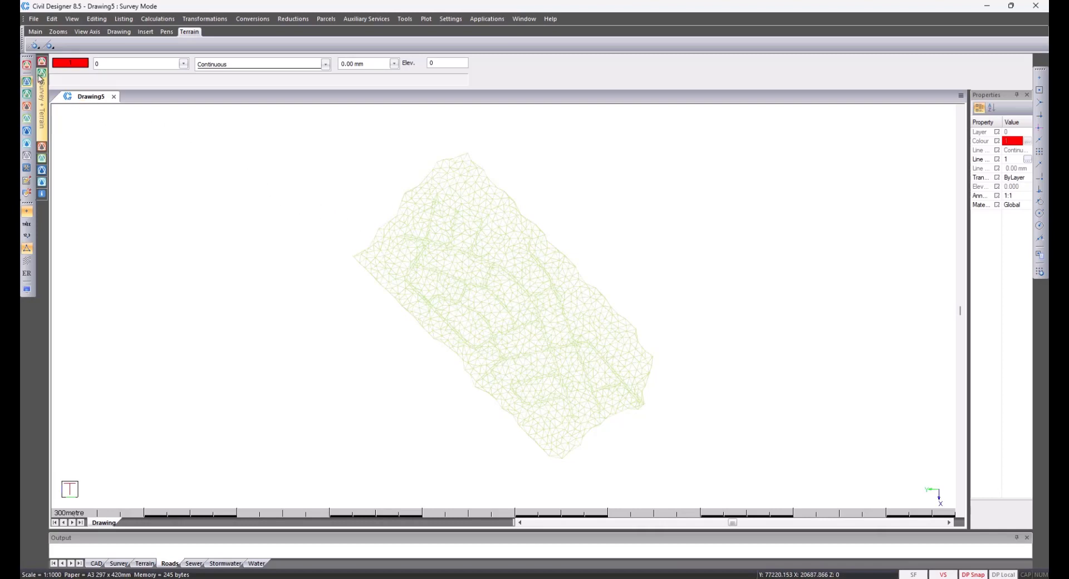
Switch to CAD mode and load Local Projection Drawing.dr4 into the current drawing over the terrain.
click(26, 64)
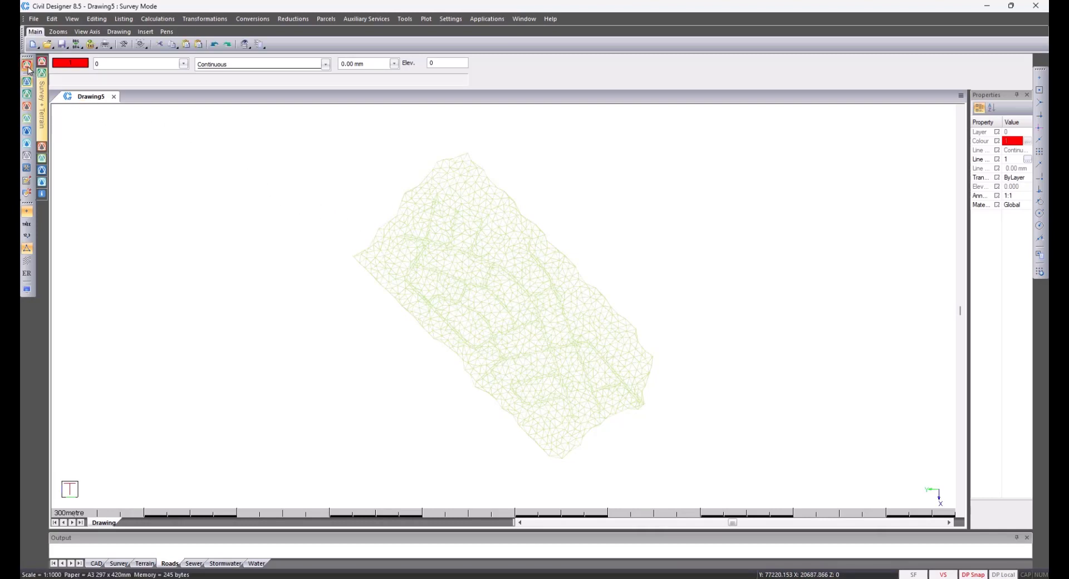
click(31, 20)
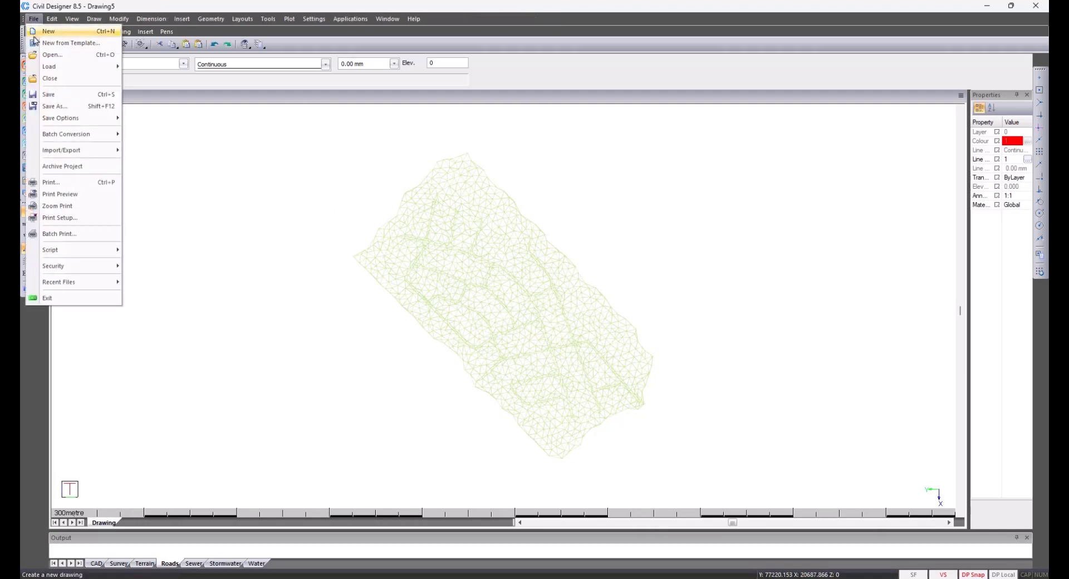
mouse_move(105, 67)
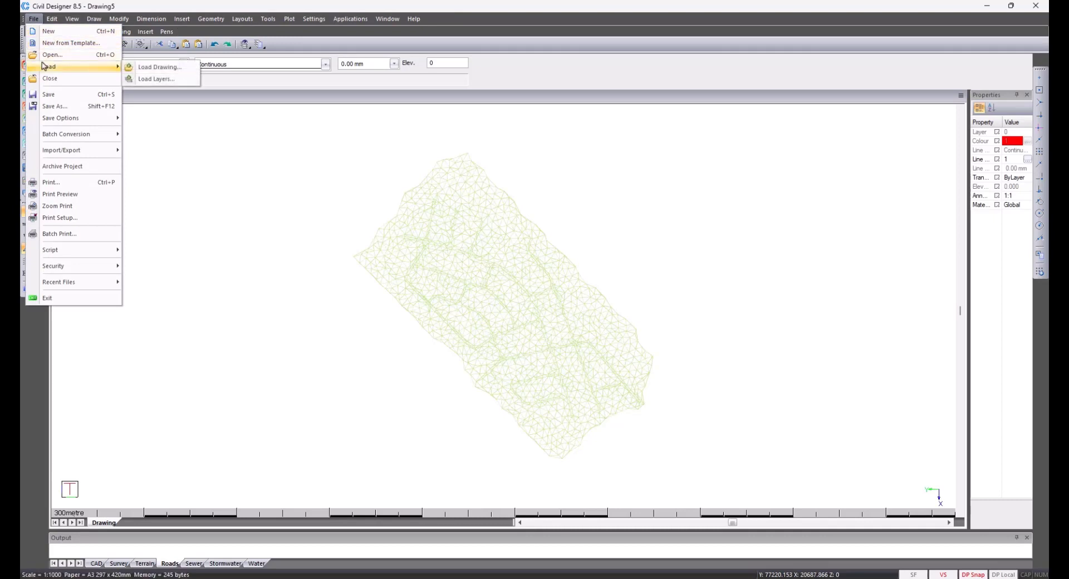
click(148, 71)
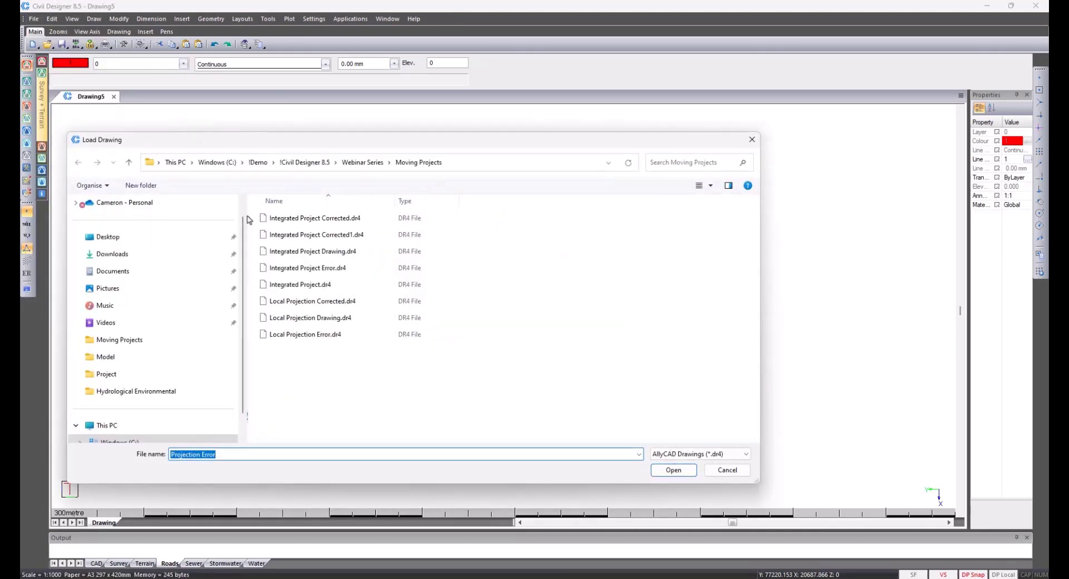
double_click(297, 318)
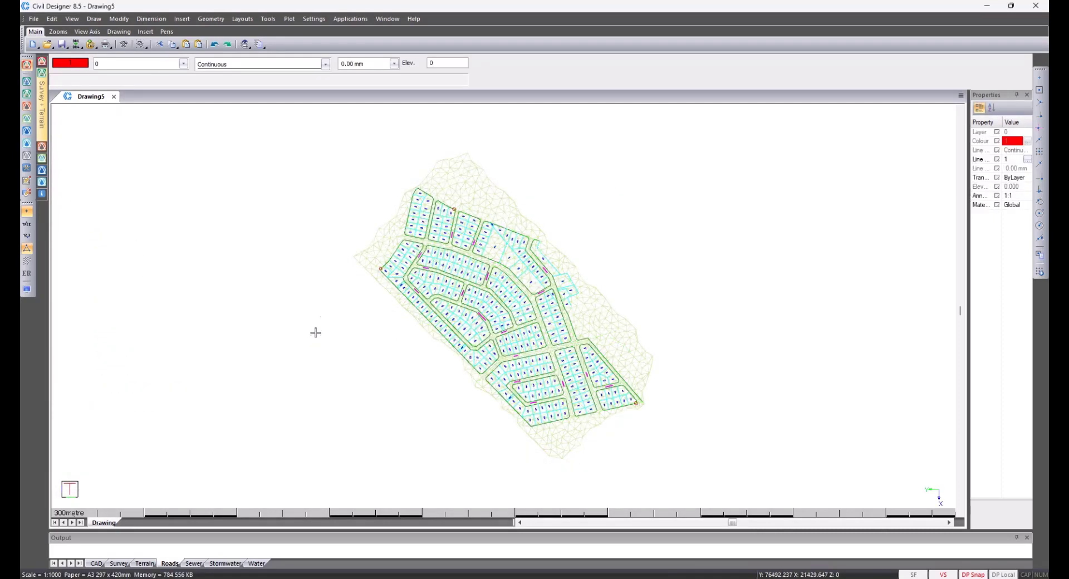
Turn on the point name display and inspect the circled reference points at the layout's corners.
scroll(381, 271, up, 5)
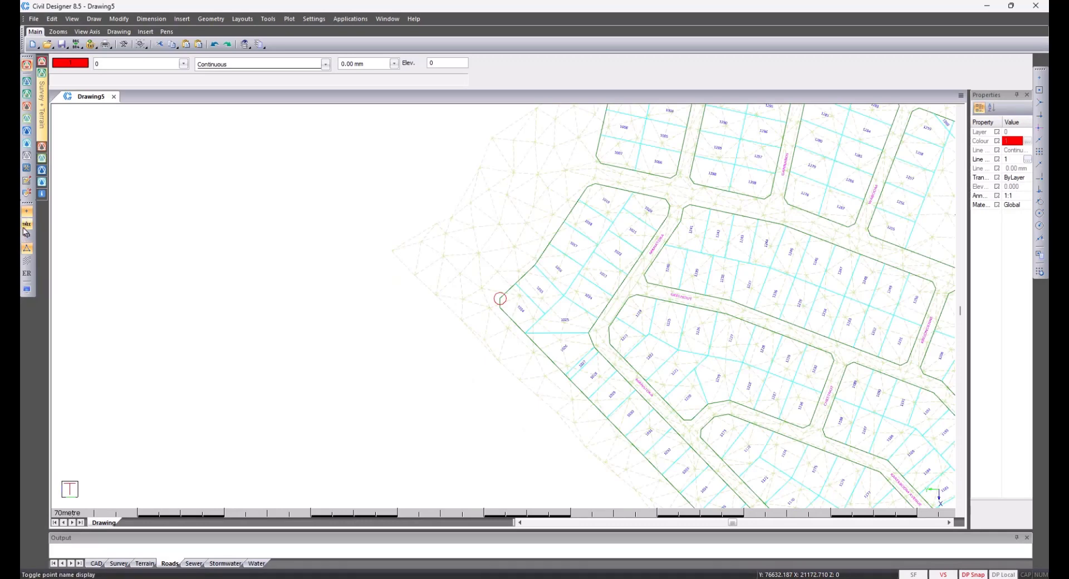
scroll(500, 300, up, 2)
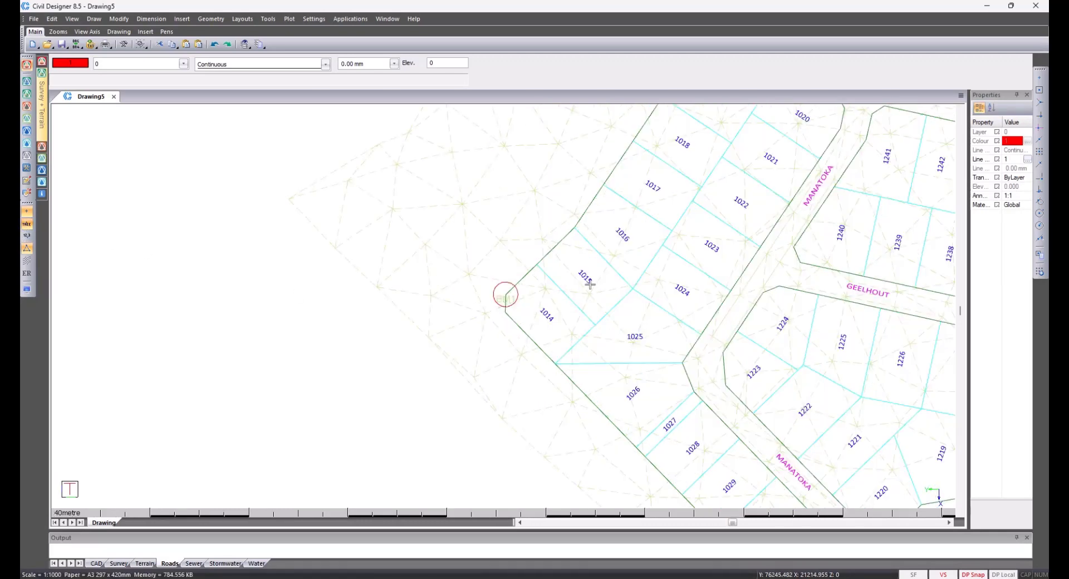
scroll(590, 285, down, 2)
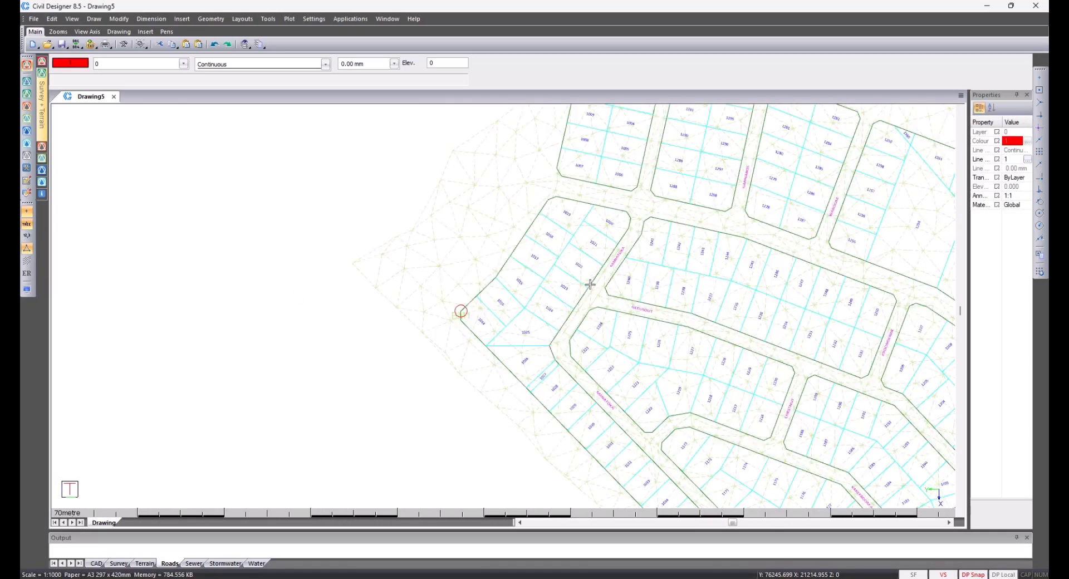
scroll(545, 342, down, 1)
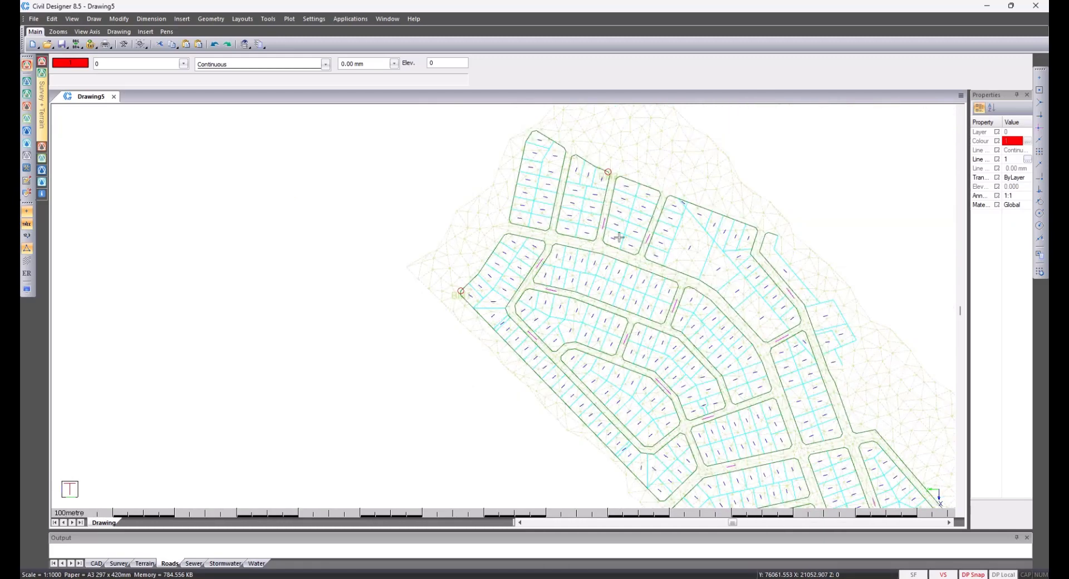
scroll(717, 362, down, 3)
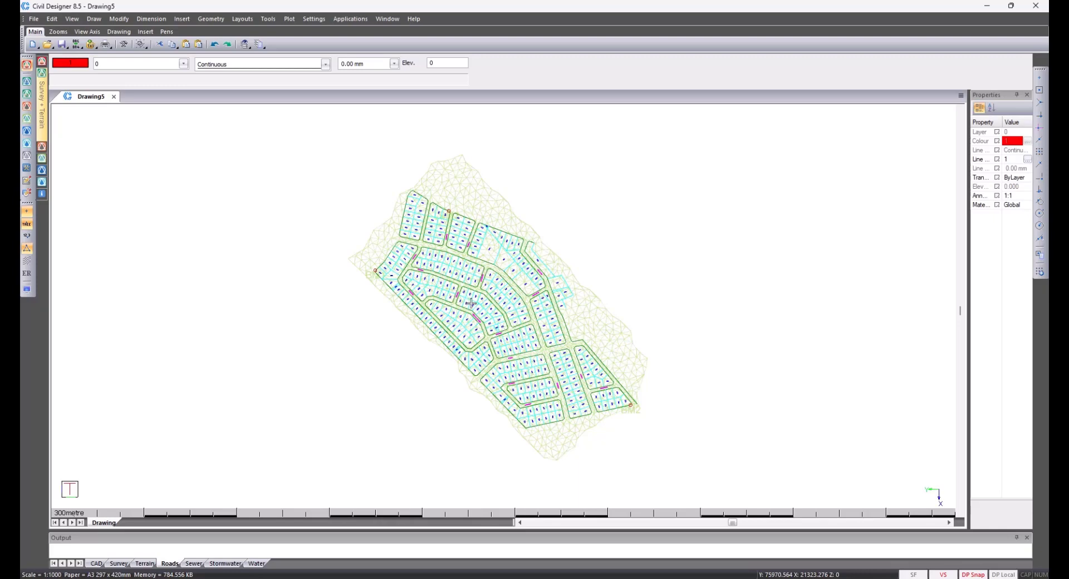
Switch to Google Earth Pro to check the aerial view around Kareeboom Avenue, and return to the drawing in Civil Designer.
click(989, 8)
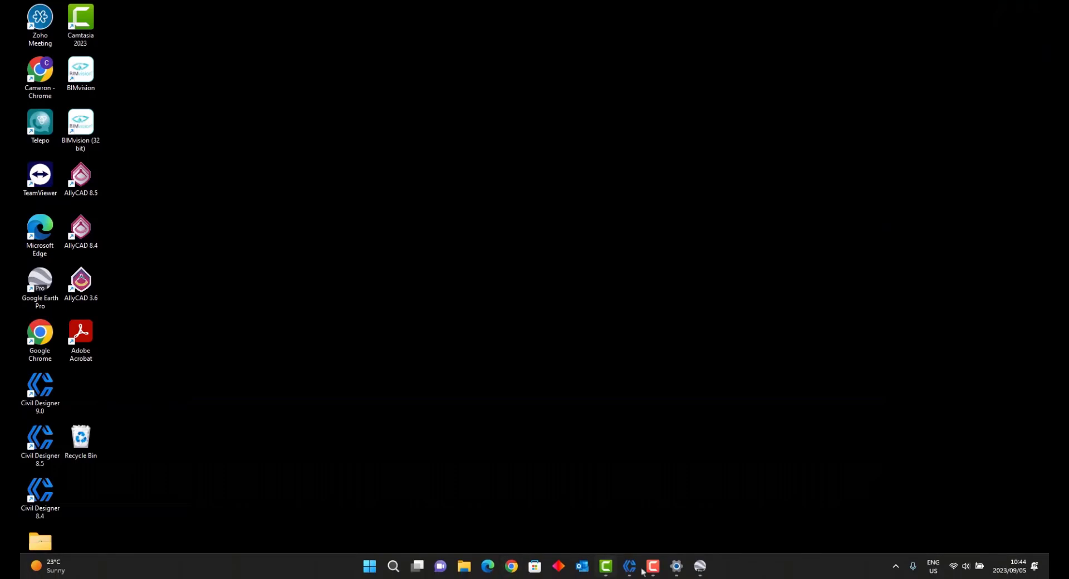
click(700, 566)
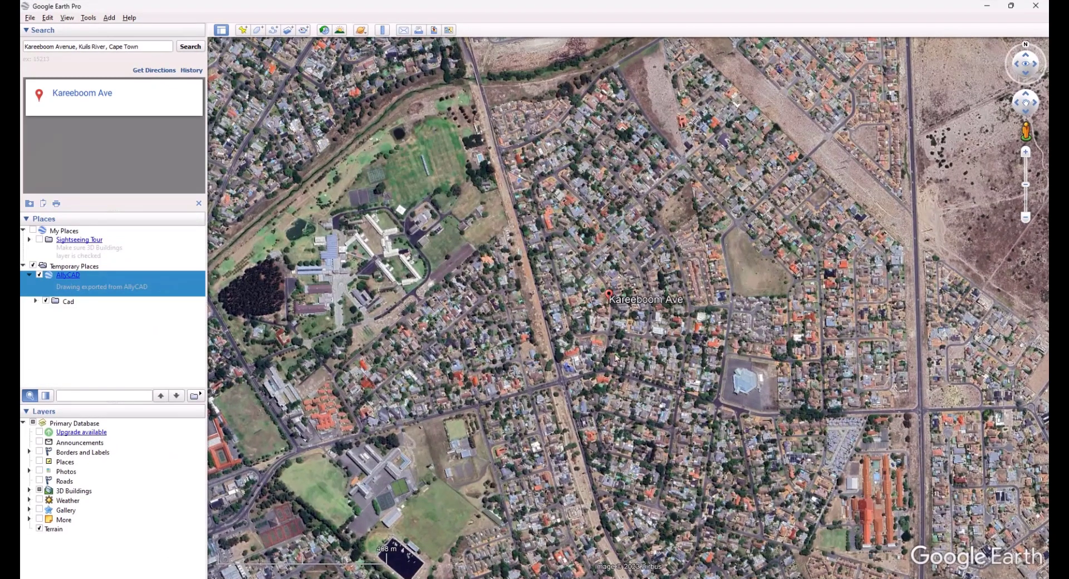
click(986, 6)
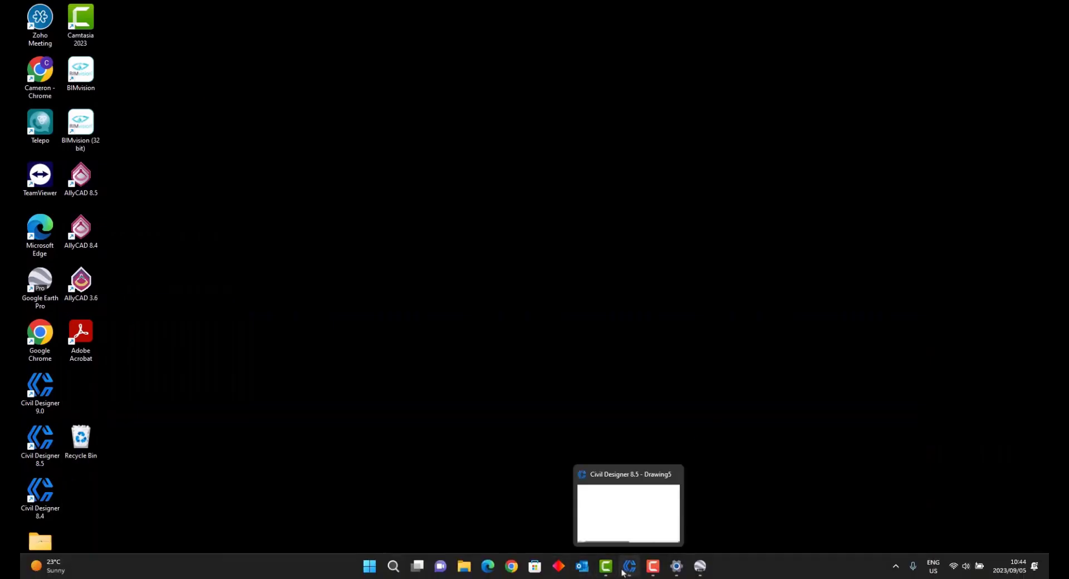
click(628, 568)
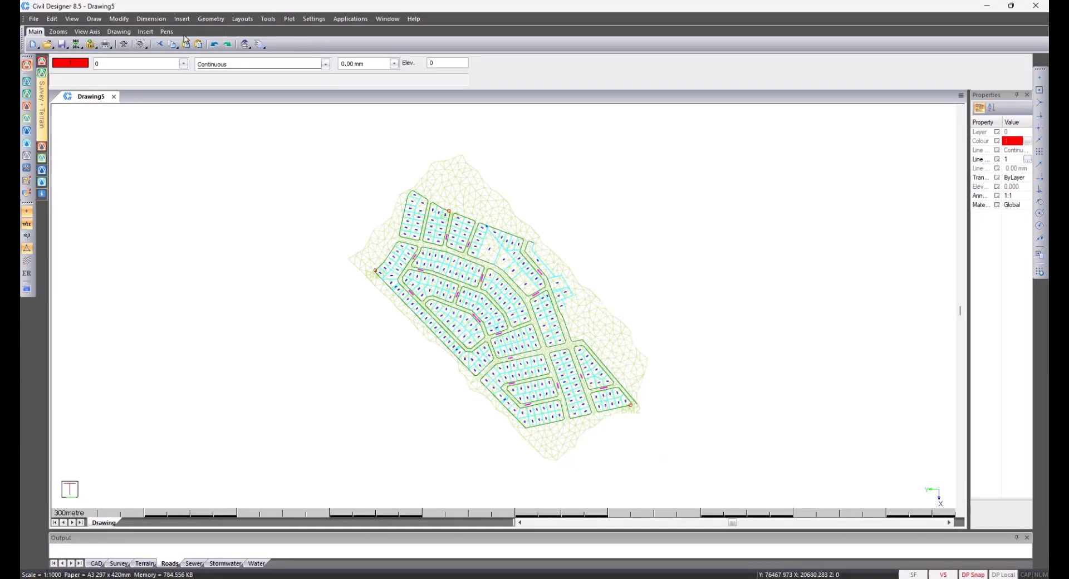
Start the Google Earth Snapshot external utility and accept its notices about the Google Earth interface and elevation exaggeration.
click(268, 18)
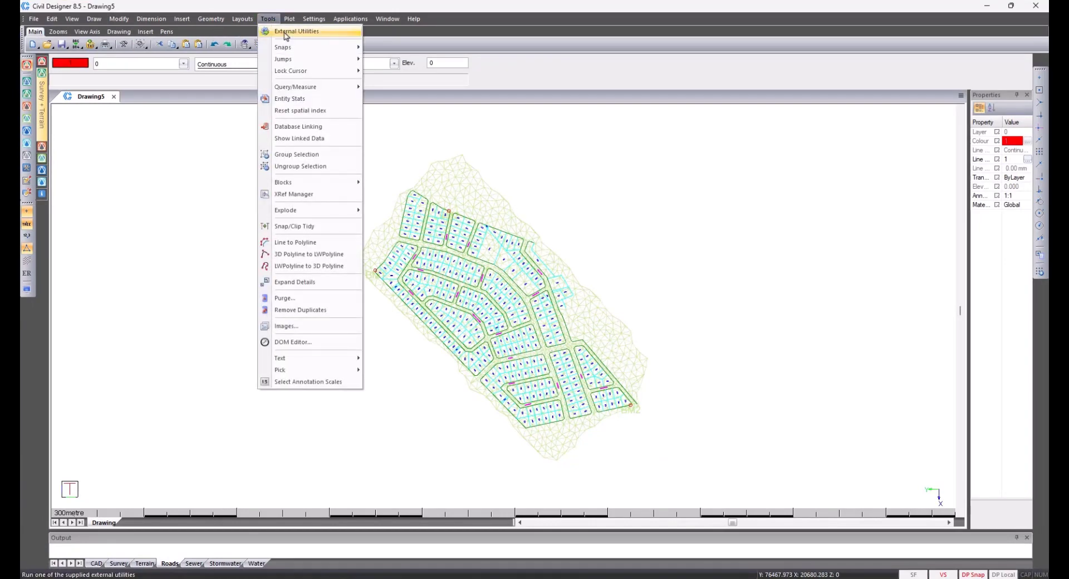
click(285, 31)
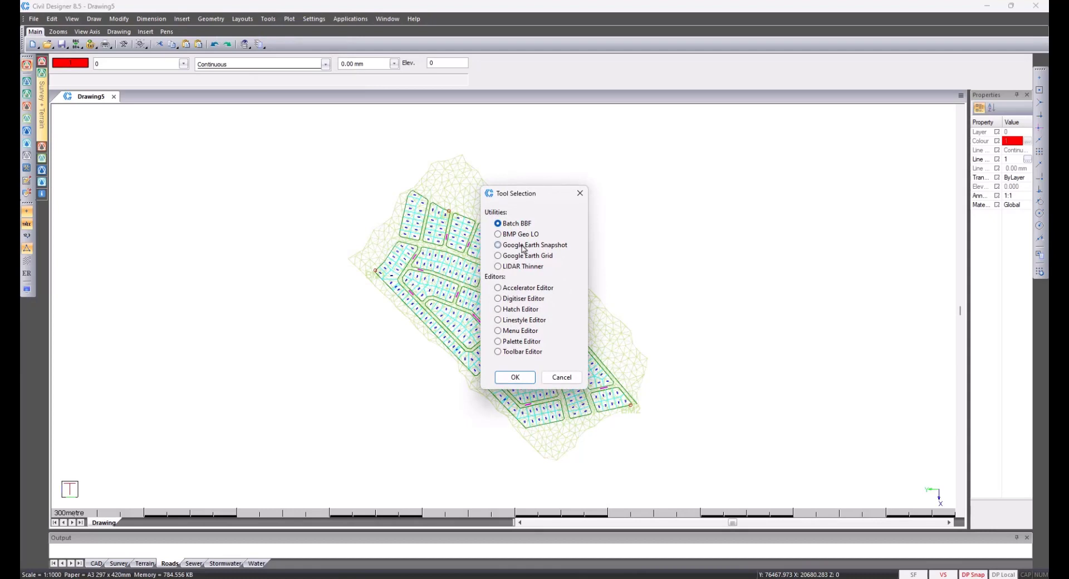
click(515, 377)
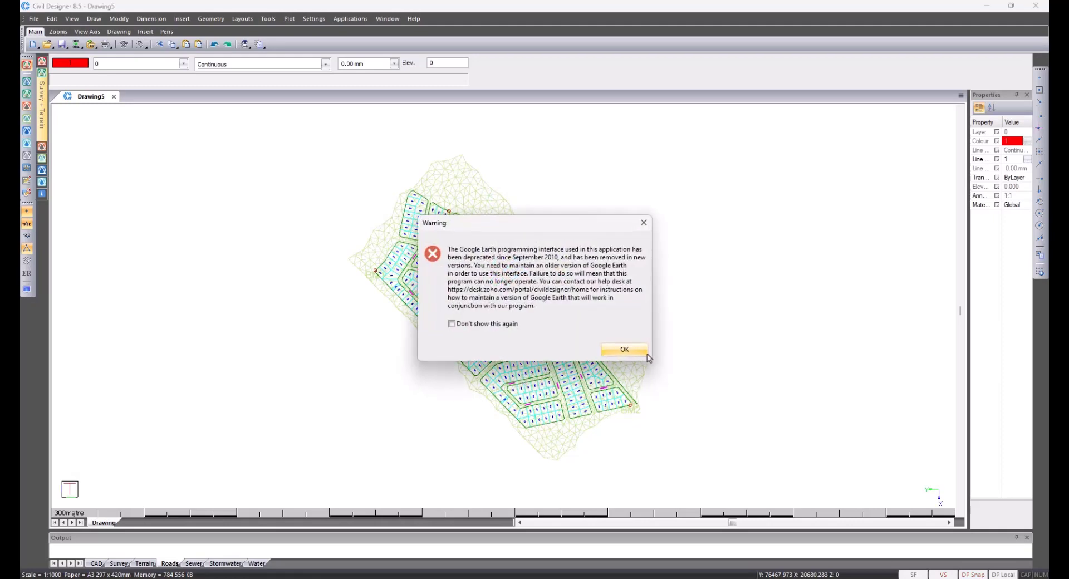
click(637, 351)
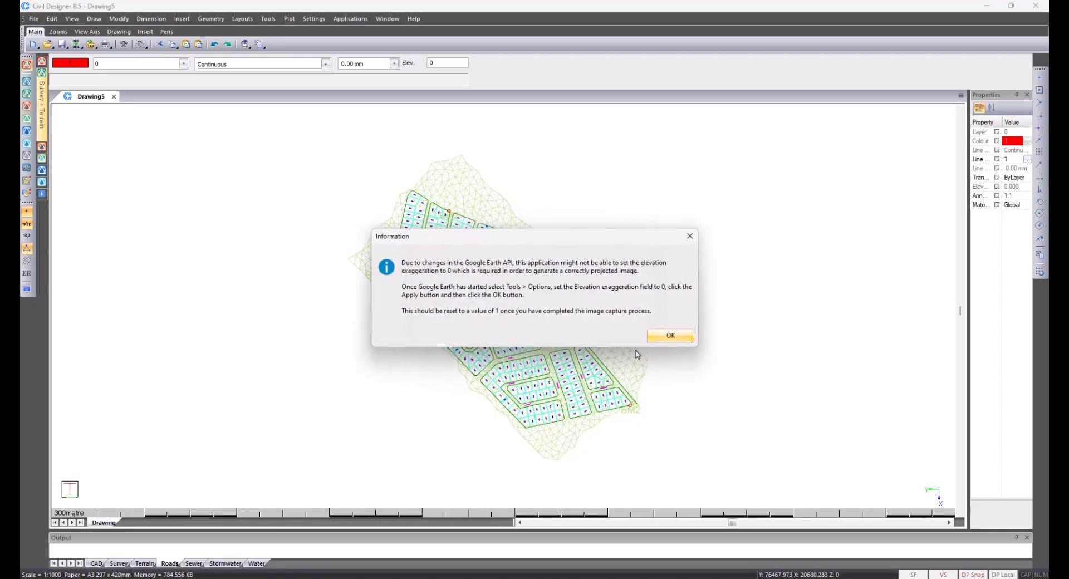
click(660, 336)
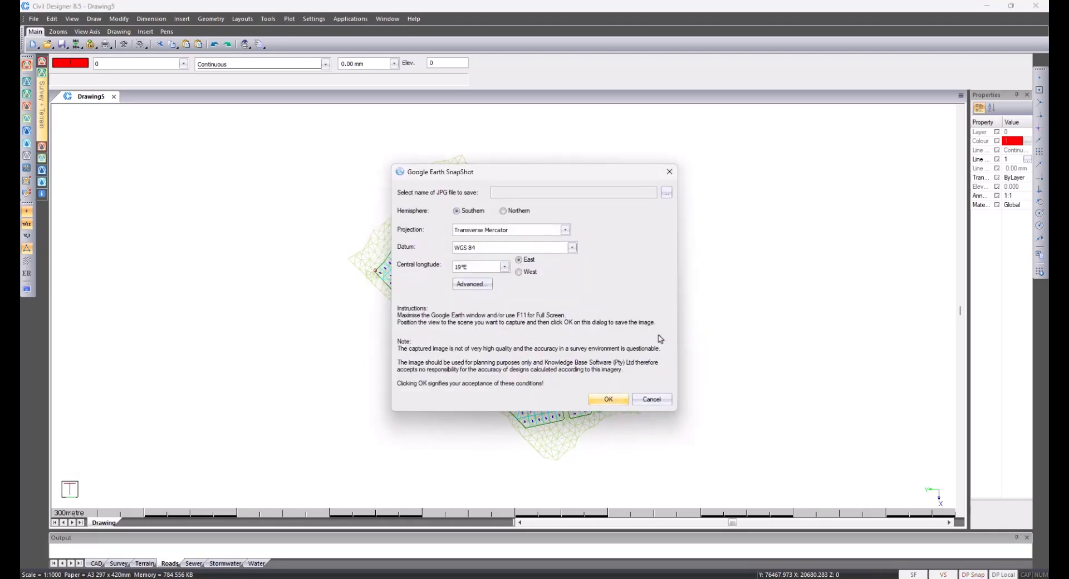
Choose Local Projection Corrected.jpg as the snapshot file, replacing the existing one, and try to capture the Google Earth view.
click(666, 193)
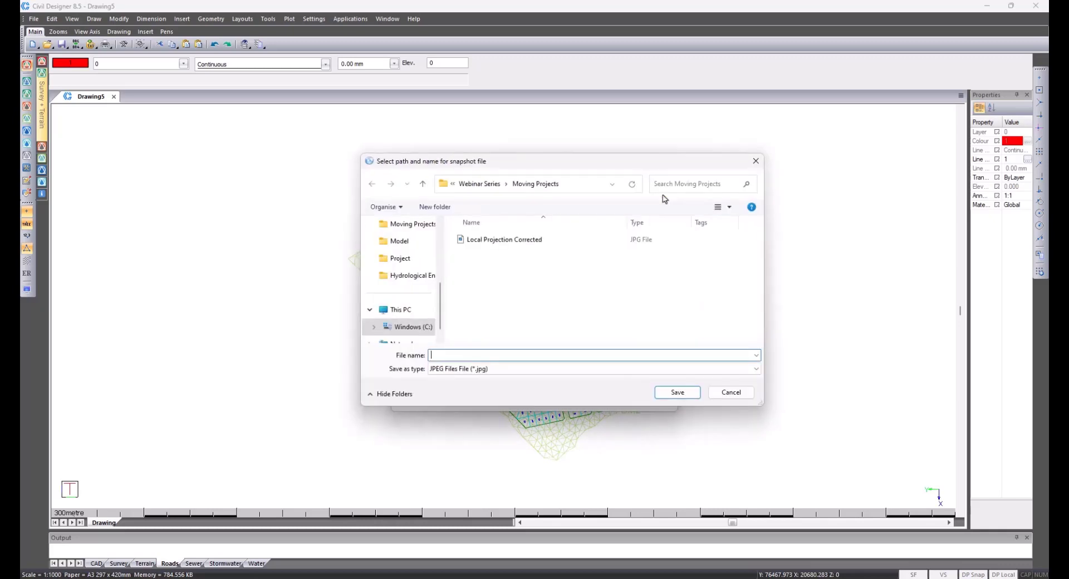
click(509, 240)
double_click(509, 241)
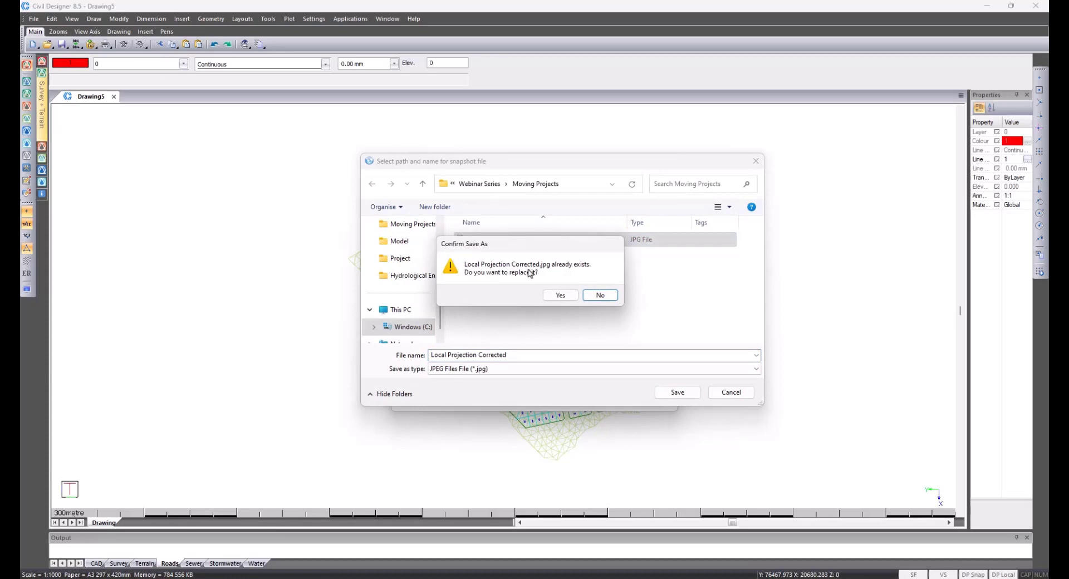
click(562, 295)
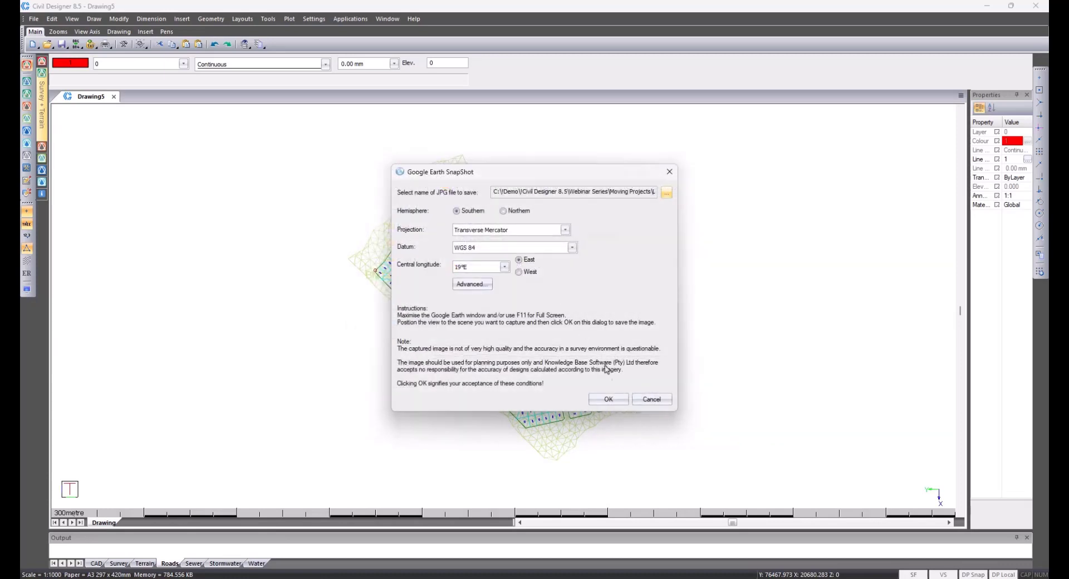
click(608, 399)
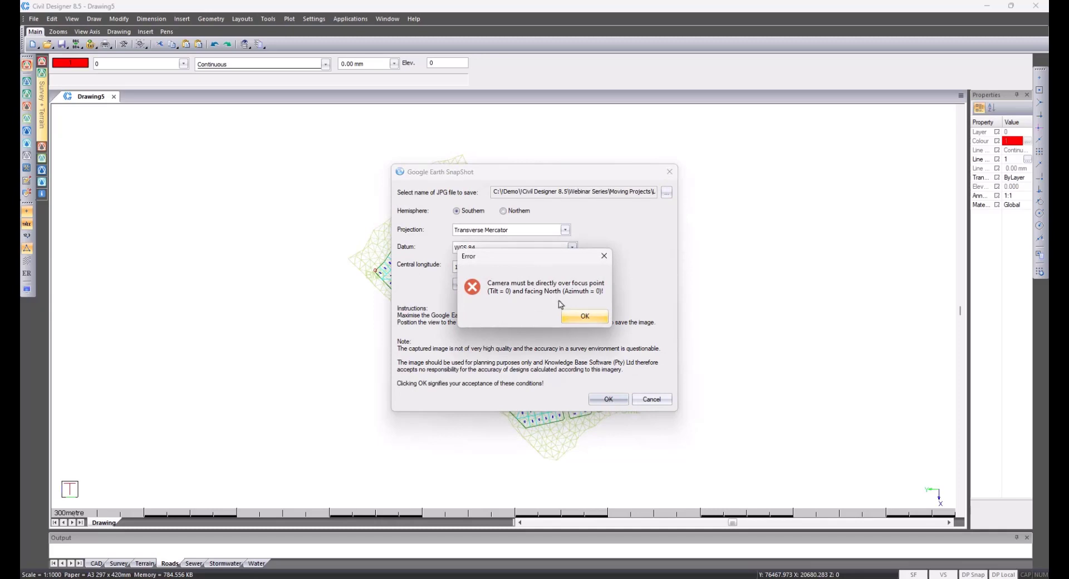
Dismiss the snapshot error, cancel the capture, switch to Google Earth Pro and reset the view's tilt and compass.
click(574, 317)
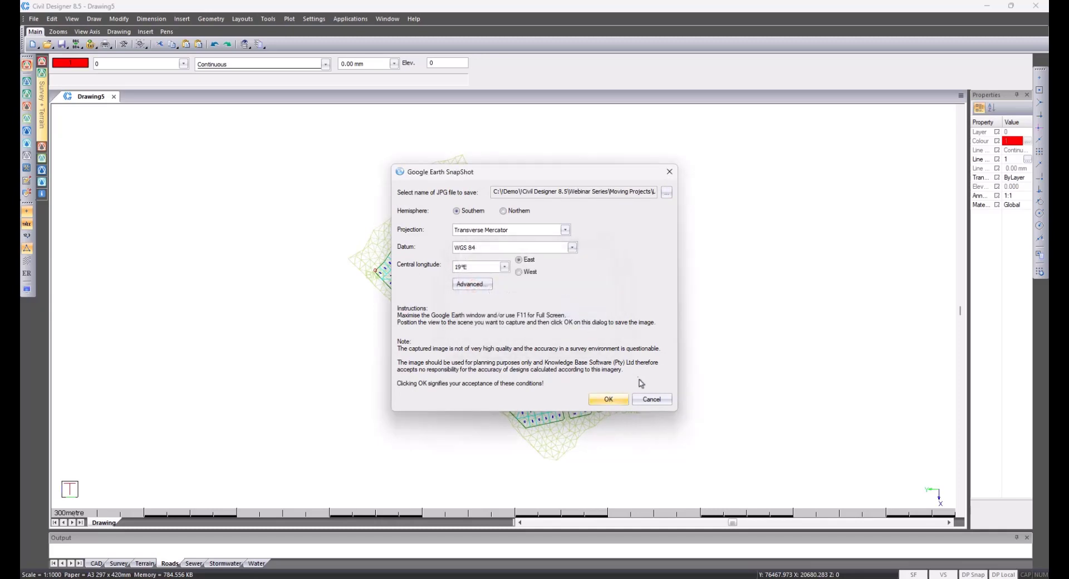
click(652, 399)
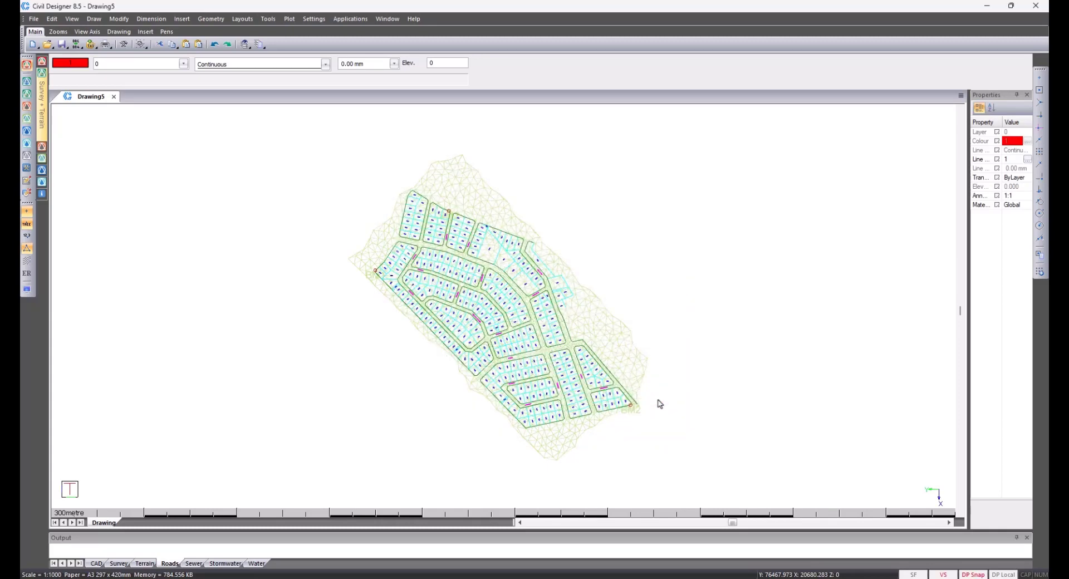
click(987, 6)
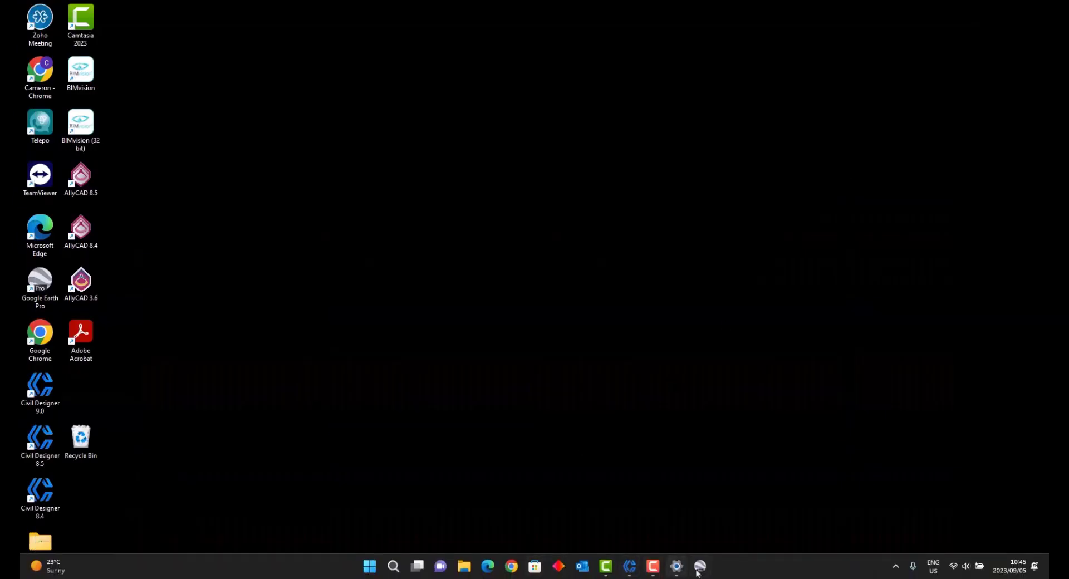
click(699, 568)
click(67, 17)
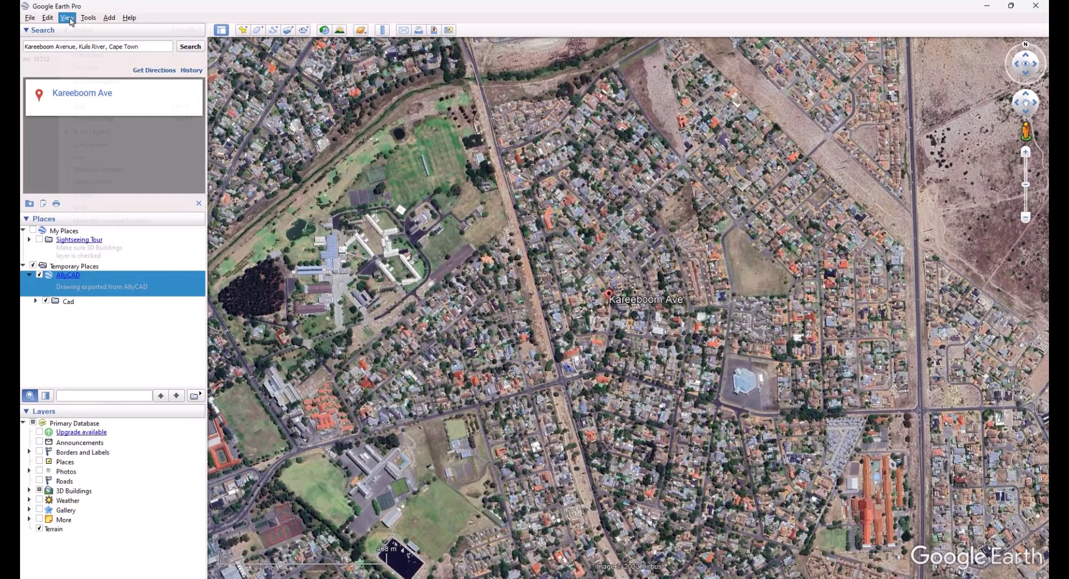
mouse_move(116, 207)
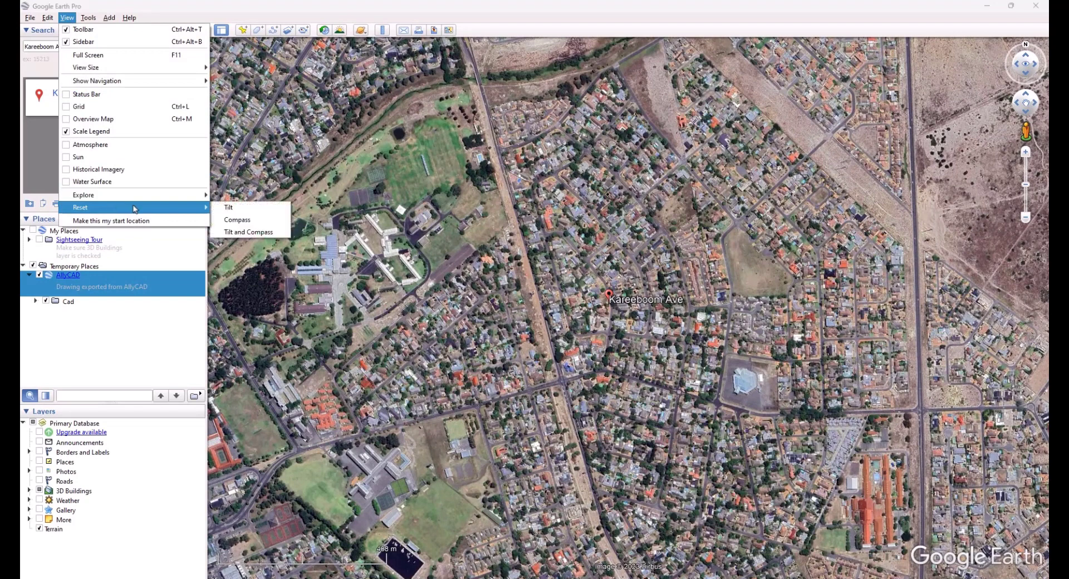
click(238, 231)
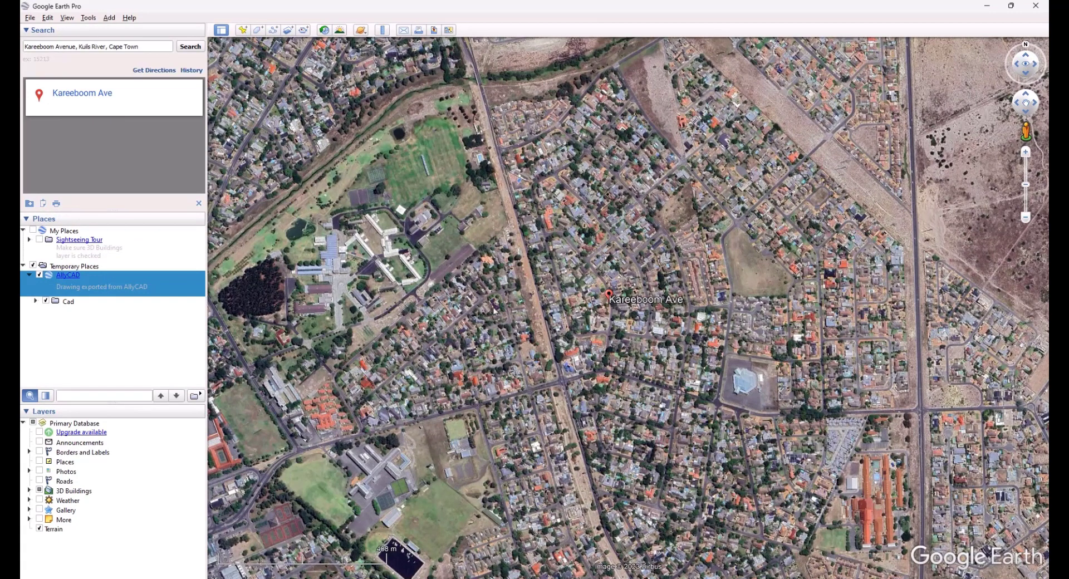
Switch back to Civil Designer and launch the Google Earth Snapshot external utility, accepting its notices.
click(986, 5)
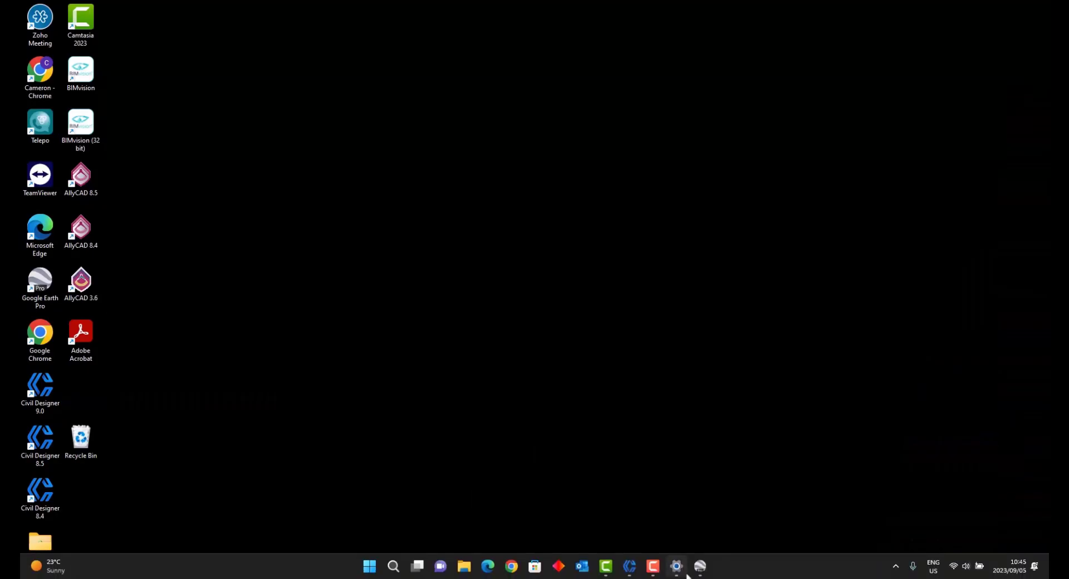
click(630, 566)
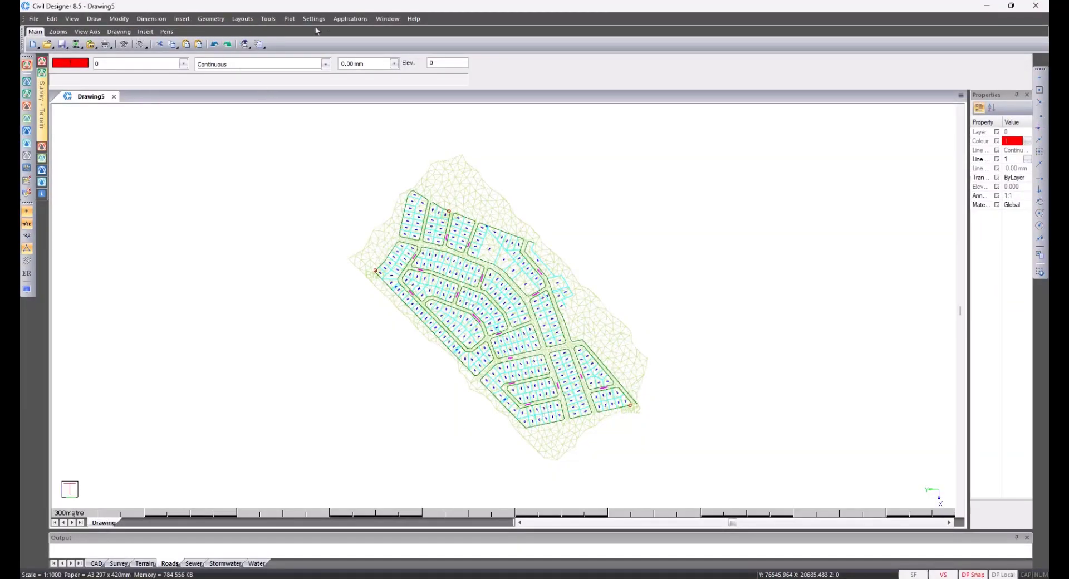
click(268, 19)
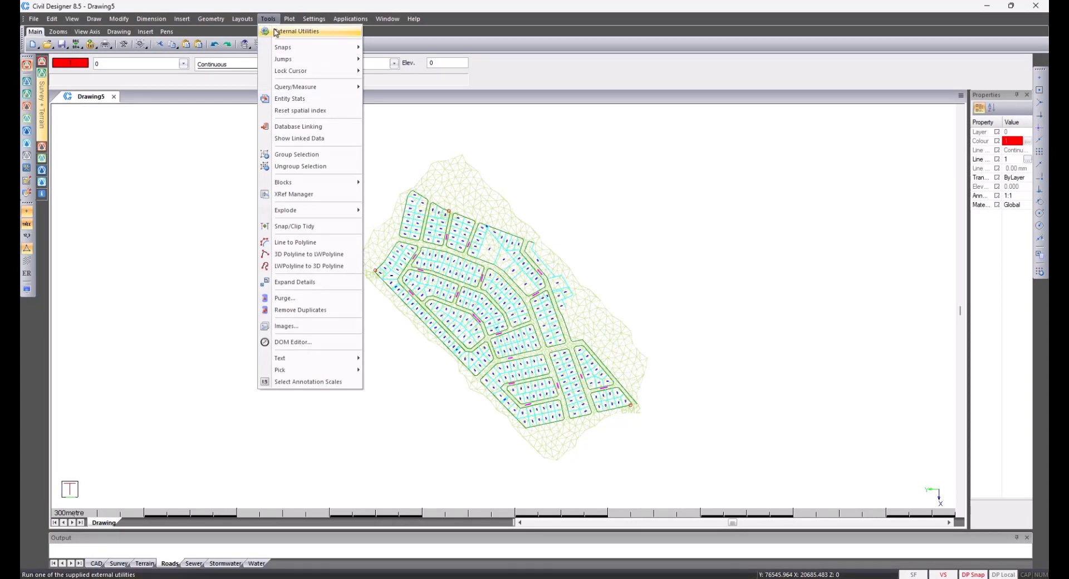
click(295, 31)
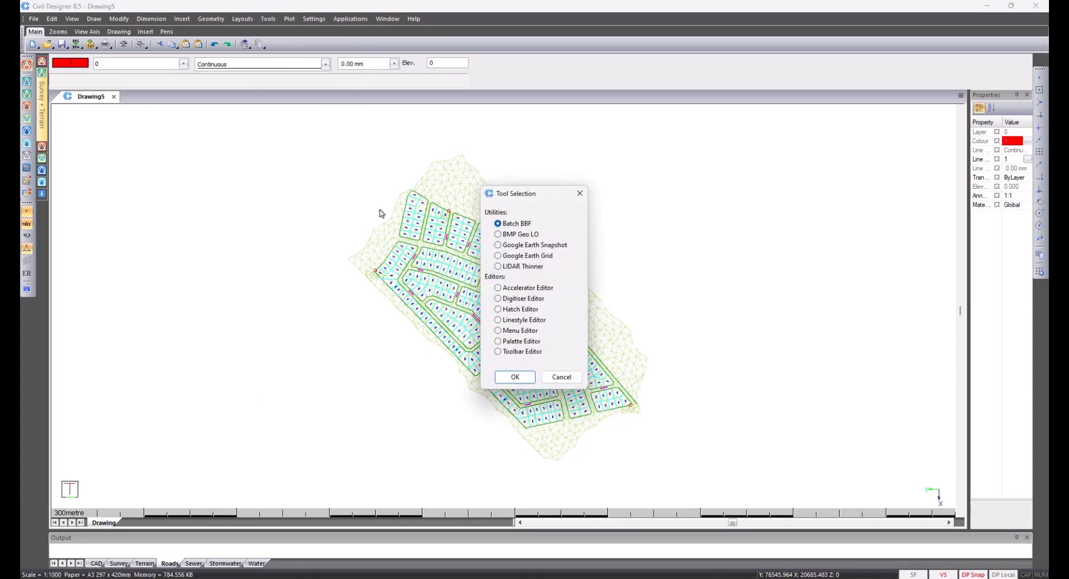
click(498, 245)
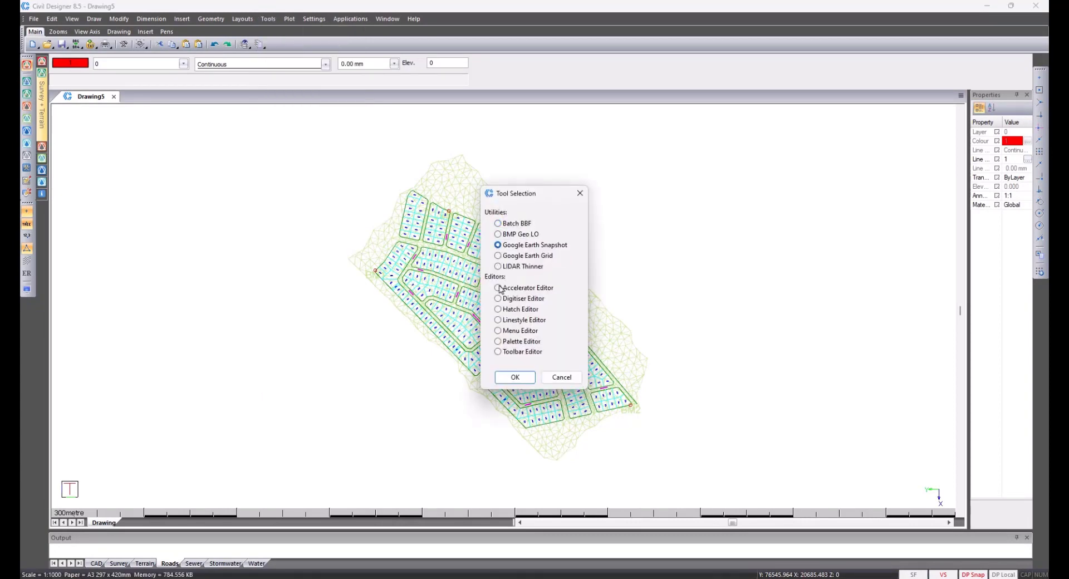
click(521, 376)
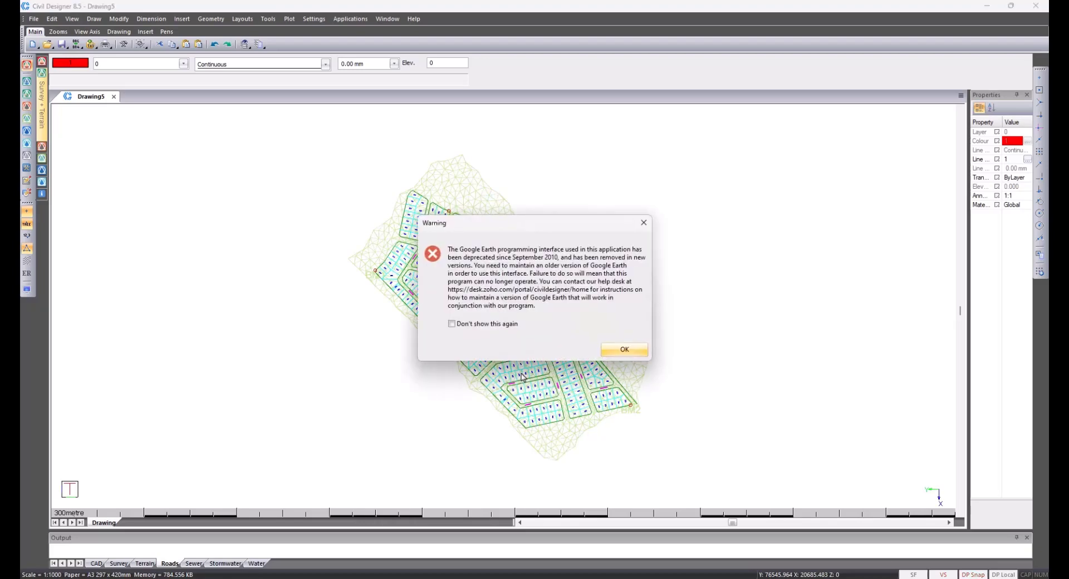
click(614, 351)
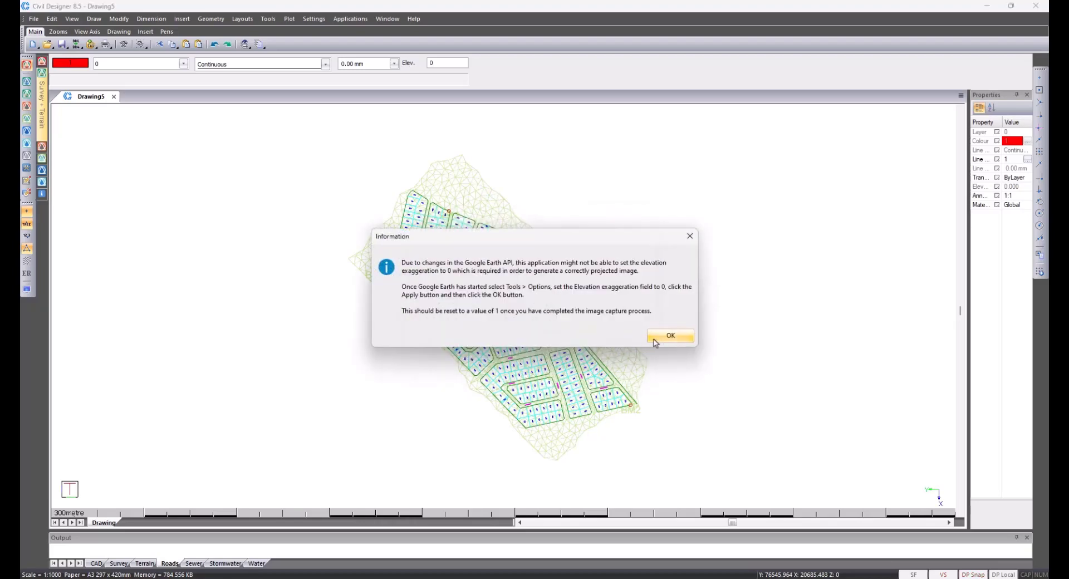
click(662, 339)
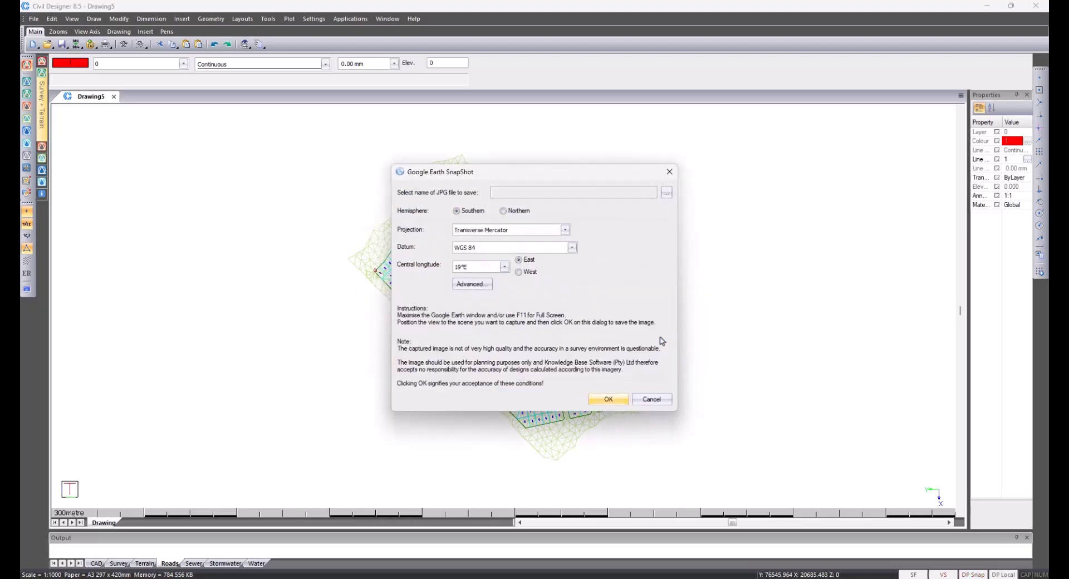
Capture the Google Earth snapshot to Local Projection Corrected.jpg in the Moving Projects folder, replacing the existing file, and close the utility.
click(666, 192)
double_click(551, 241)
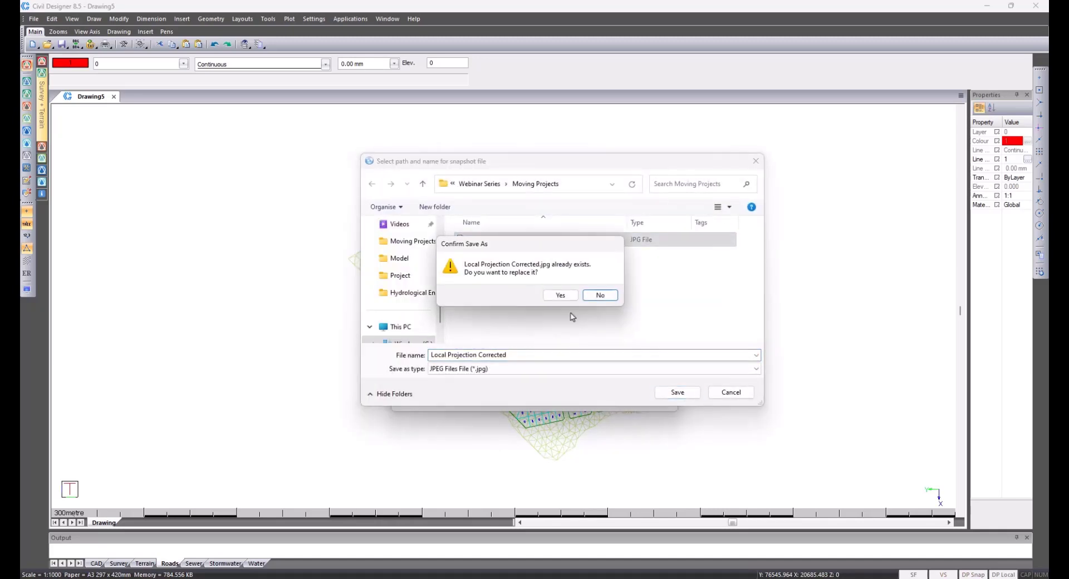
click(561, 297)
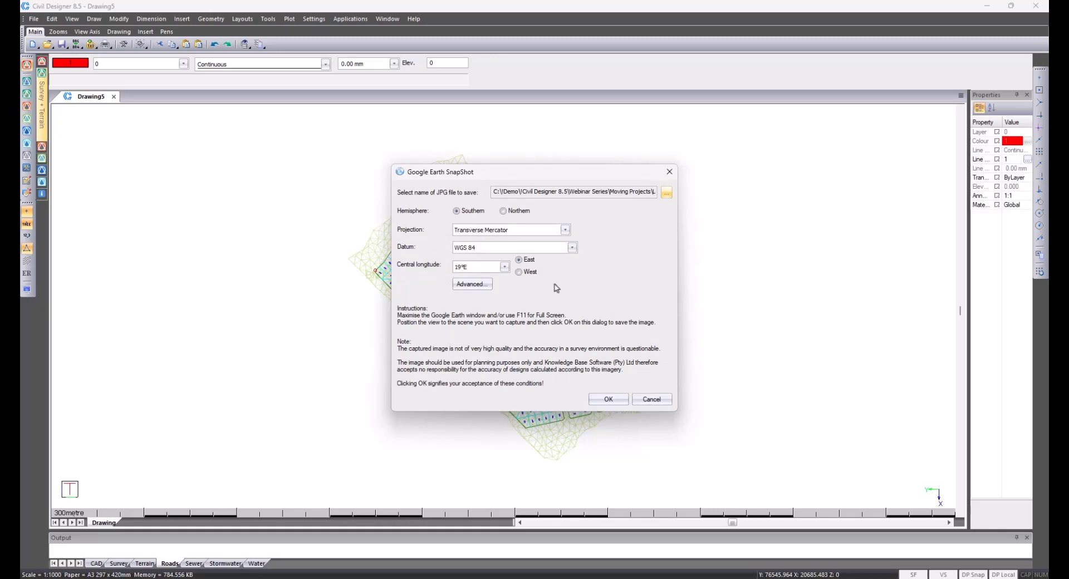
click(603, 399)
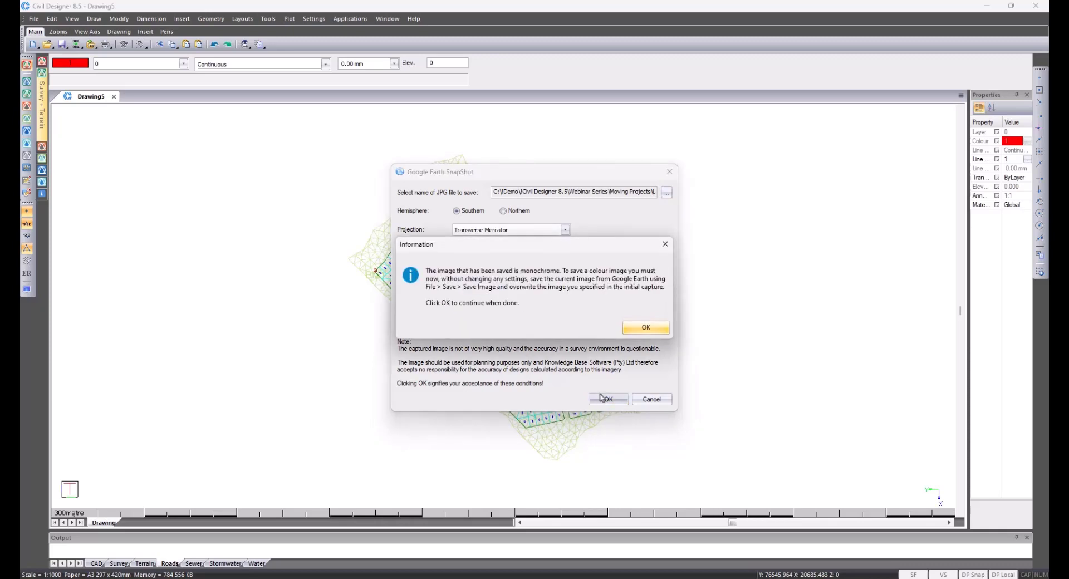
click(641, 334)
click(593, 321)
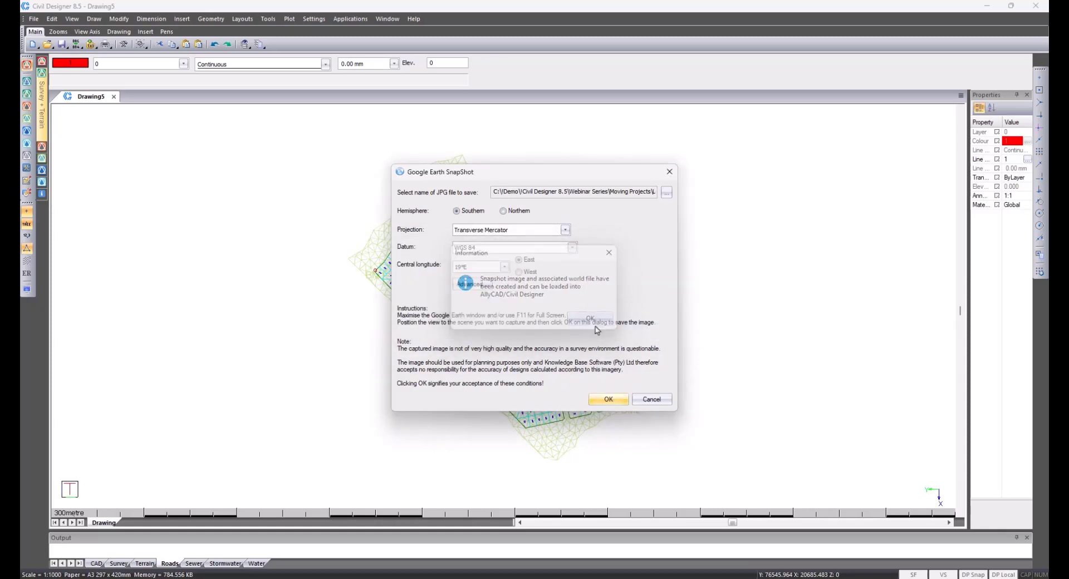
click(649, 400)
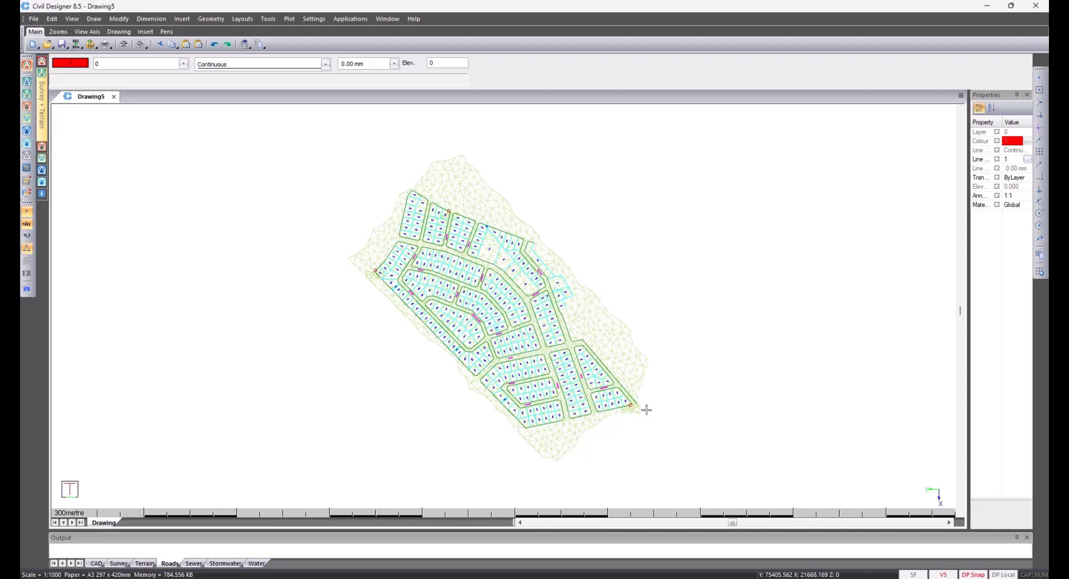
In Google Earth Pro, set up an image save with the title and description, legend and scale elements turned off.
click(986, 7)
mouse_move(646, 577)
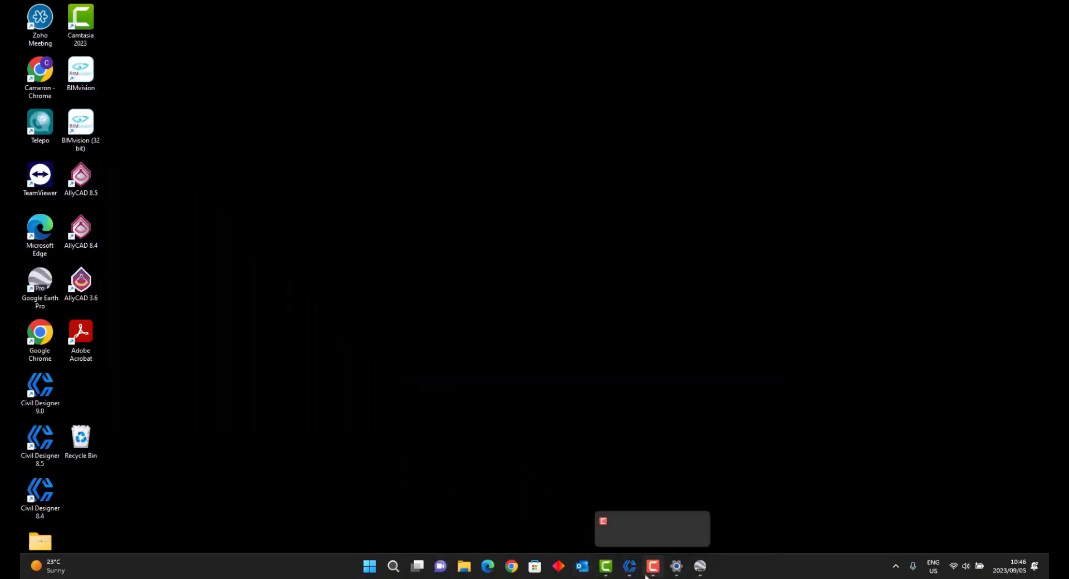
click(700, 566)
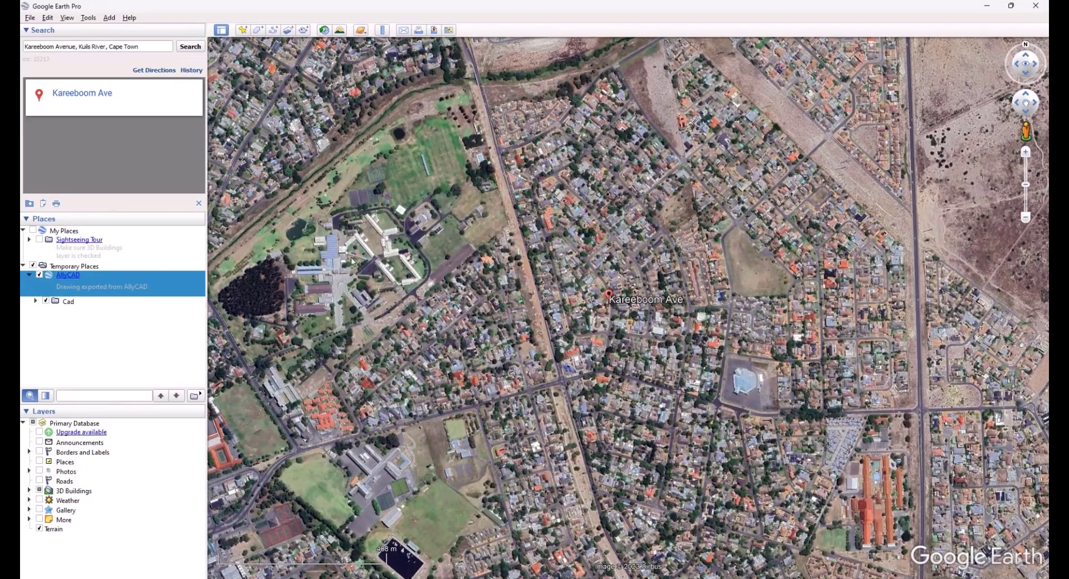
click(29, 17)
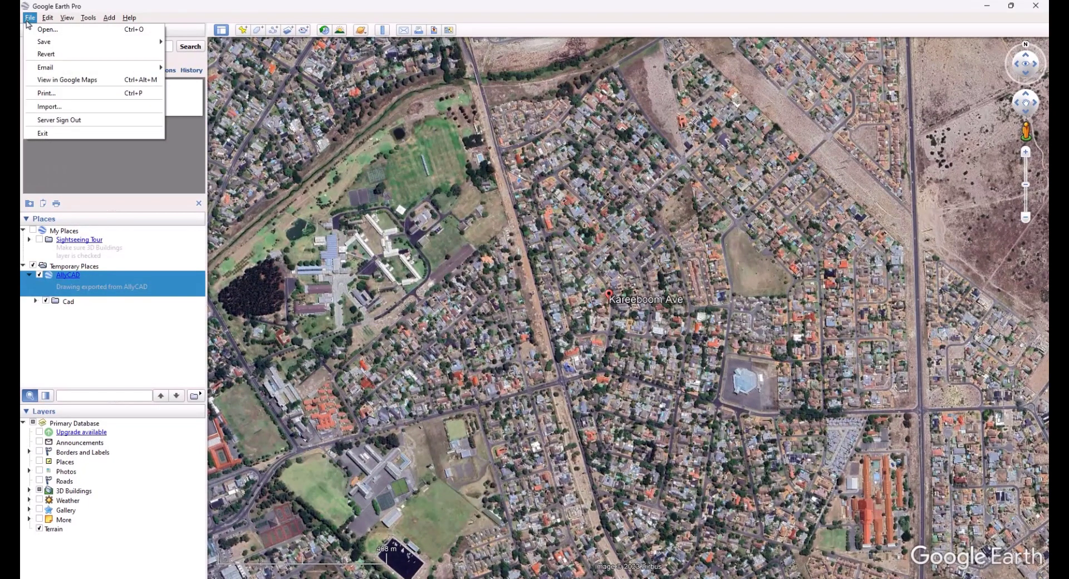
mouse_move(41, 44)
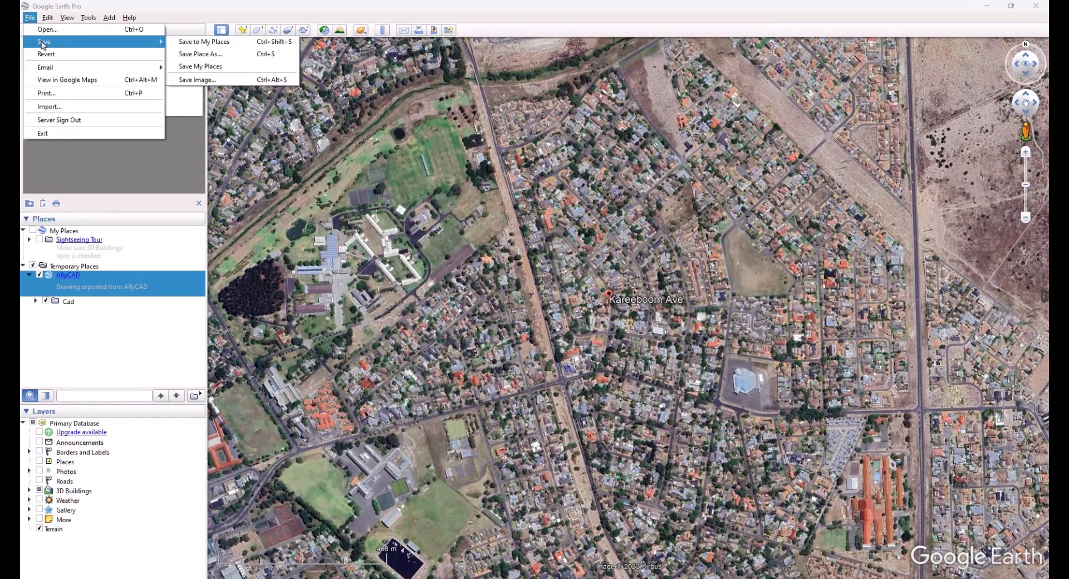
click(190, 83)
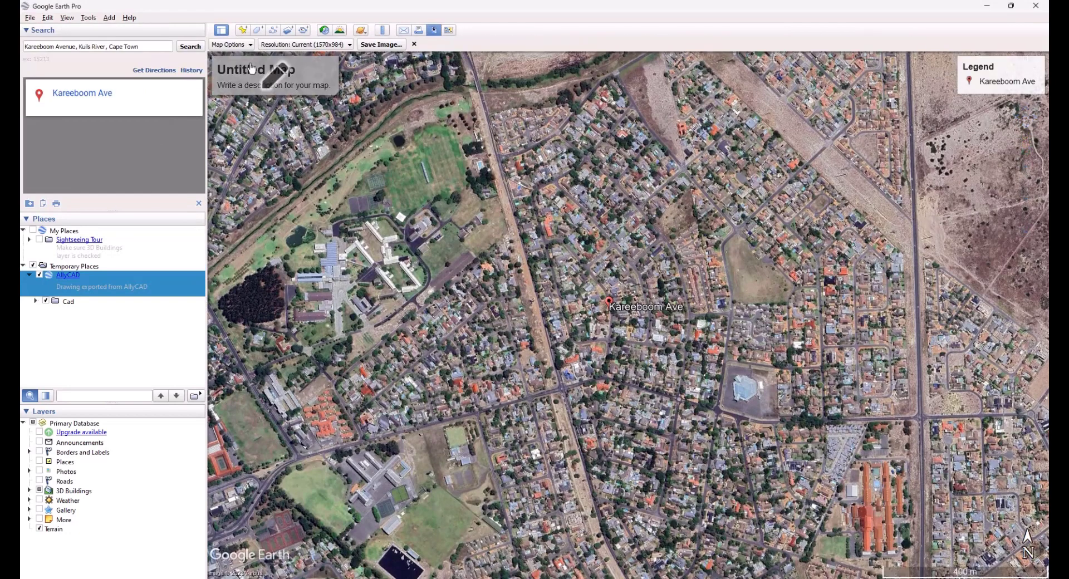
click(234, 45)
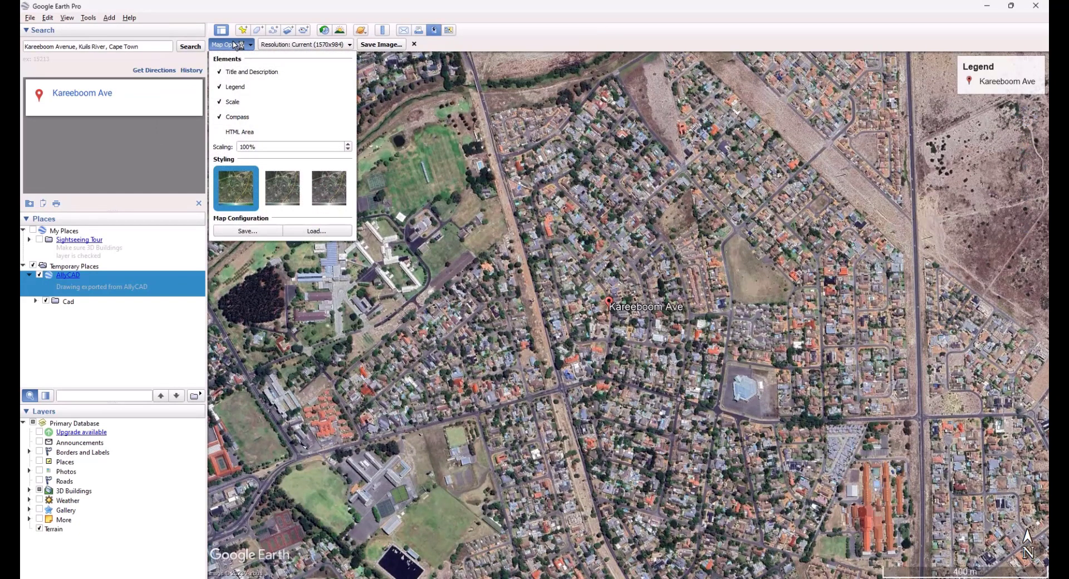
click(234, 71)
click(234, 87)
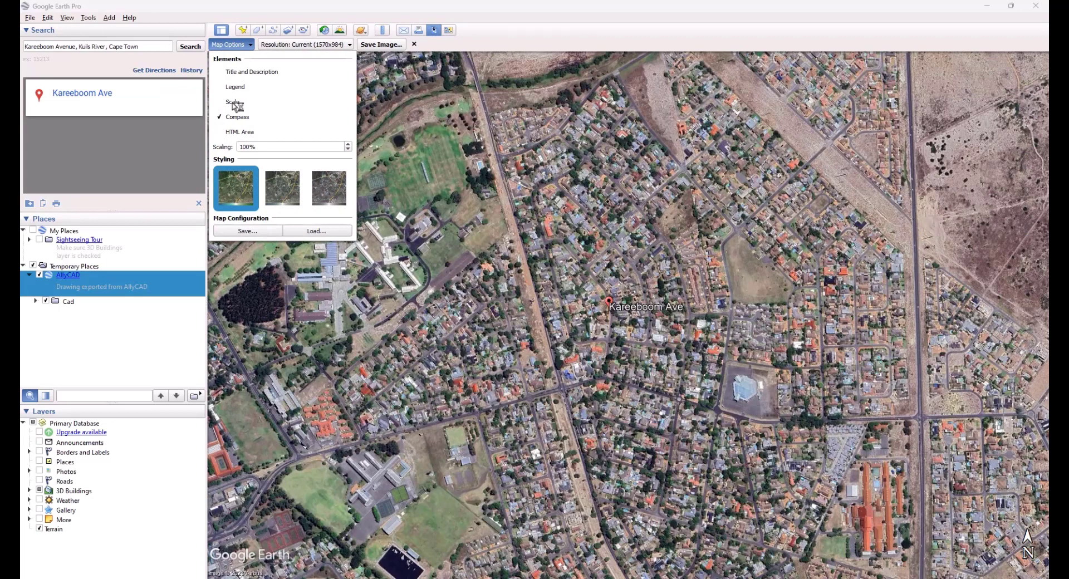
Save the colour map image over the existing Local Projection Corrected.jpg in the Moving Projects folder.
click(387, 45)
click(387, 45)
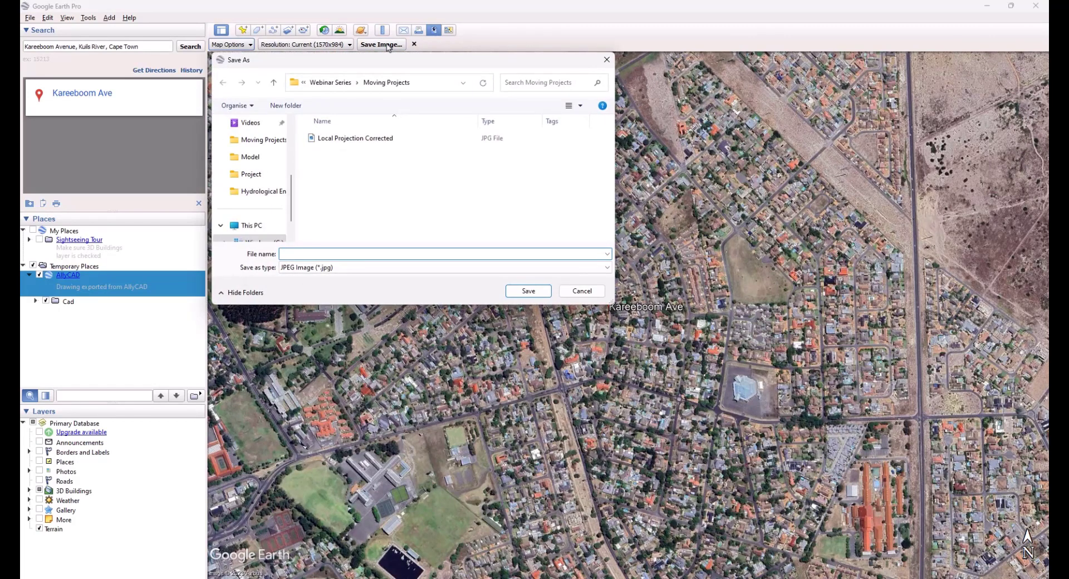
click(381, 139)
double_click(381, 140)
click(547, 294)
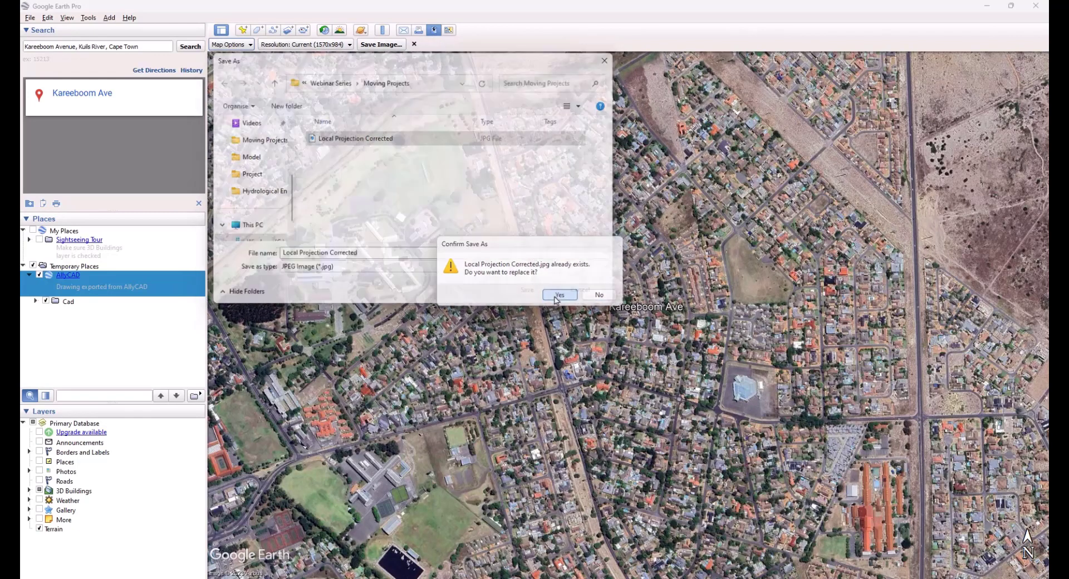
Switch to Civil Designer, insert the georeferenced Local Projection Corrected image into Drawing5 and bring the whole drawing into view.
click(987, 7)
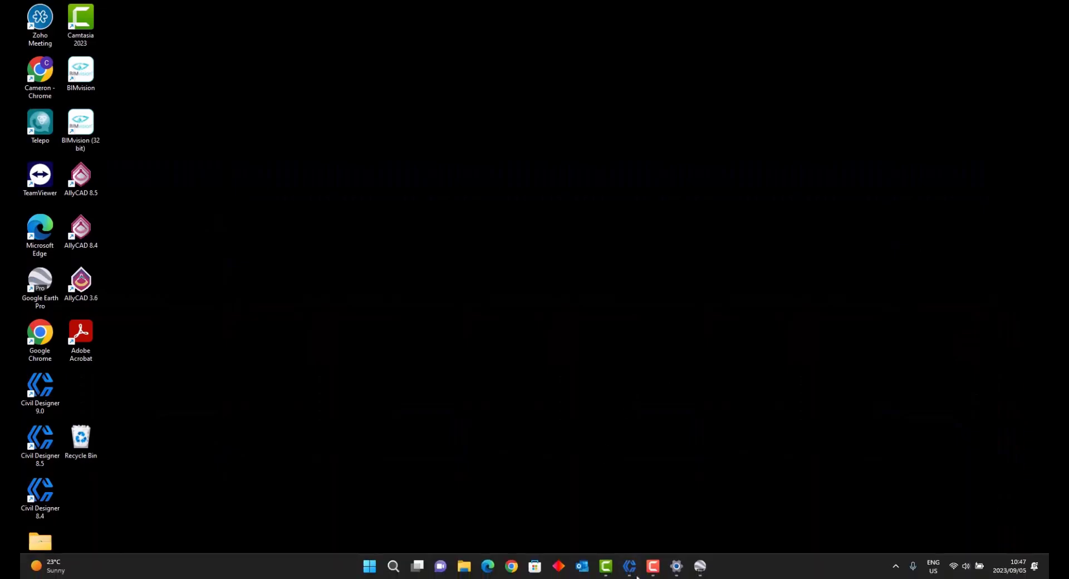
click(631, 569)
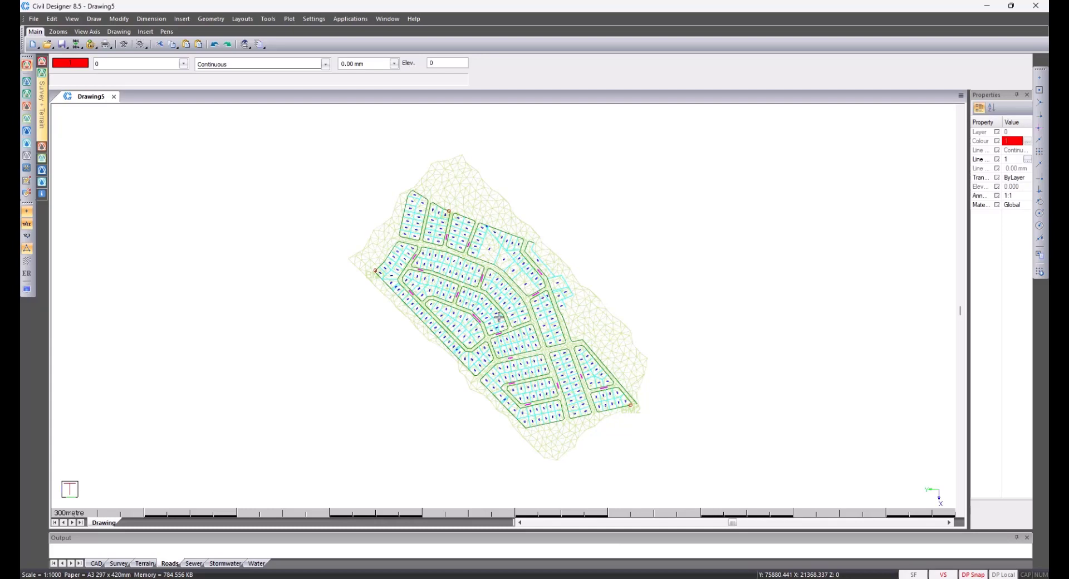
click(181, 19)
click(196, 55)
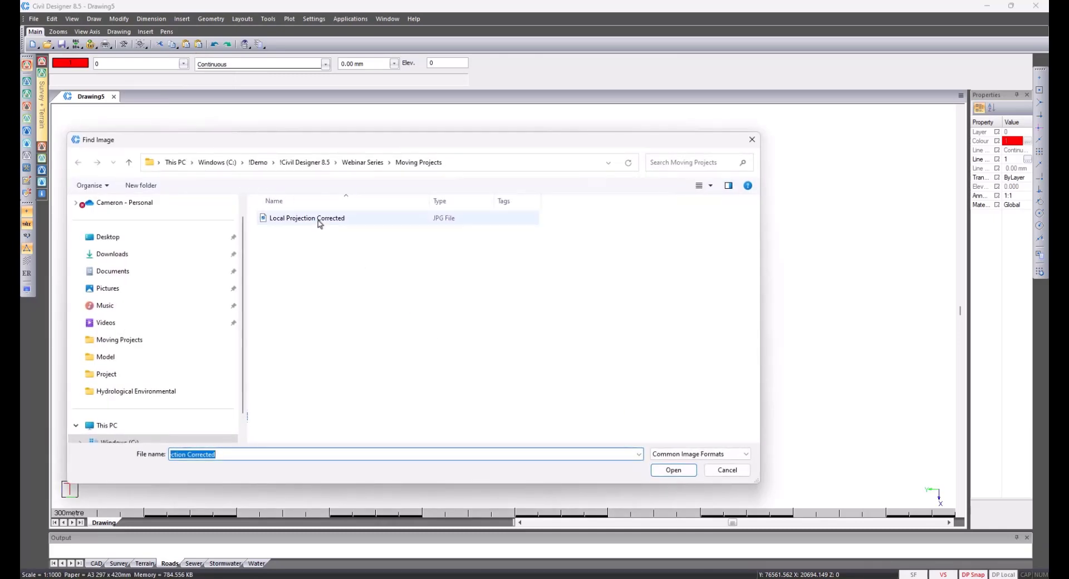
double_click(320, 223)
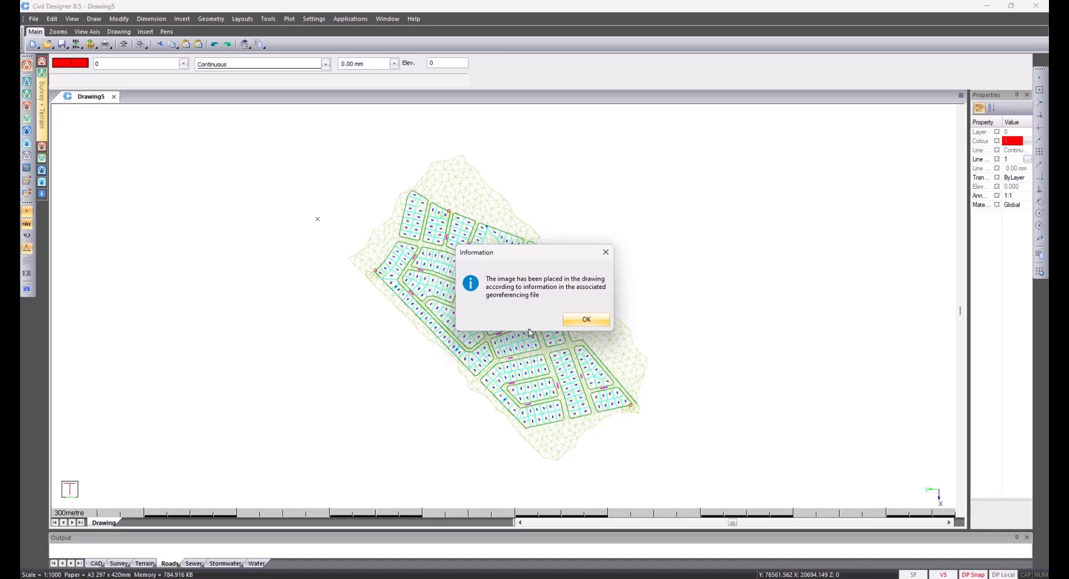
click(584, 327)
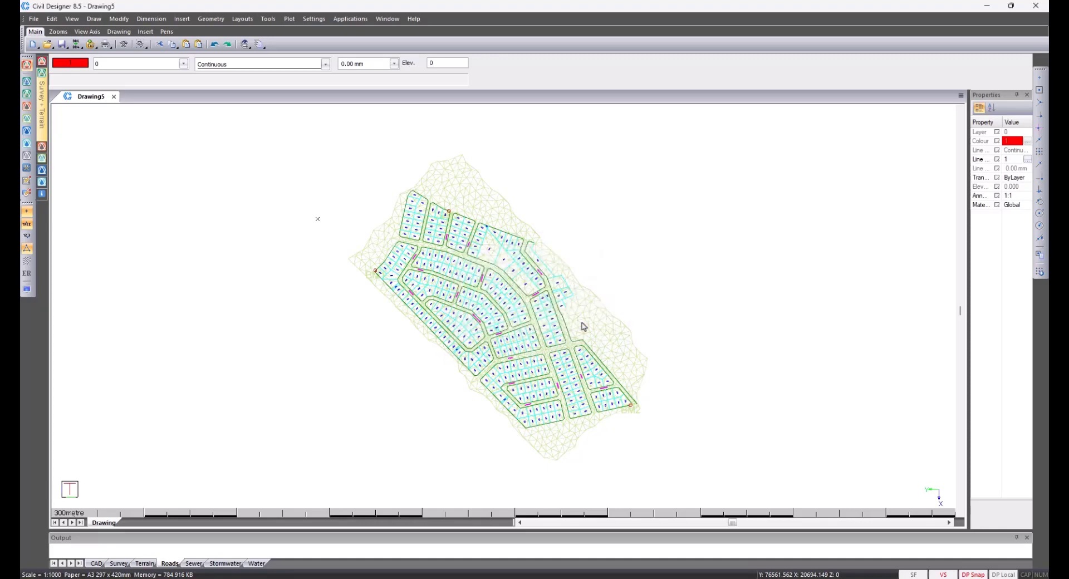
right_click(582, 324)
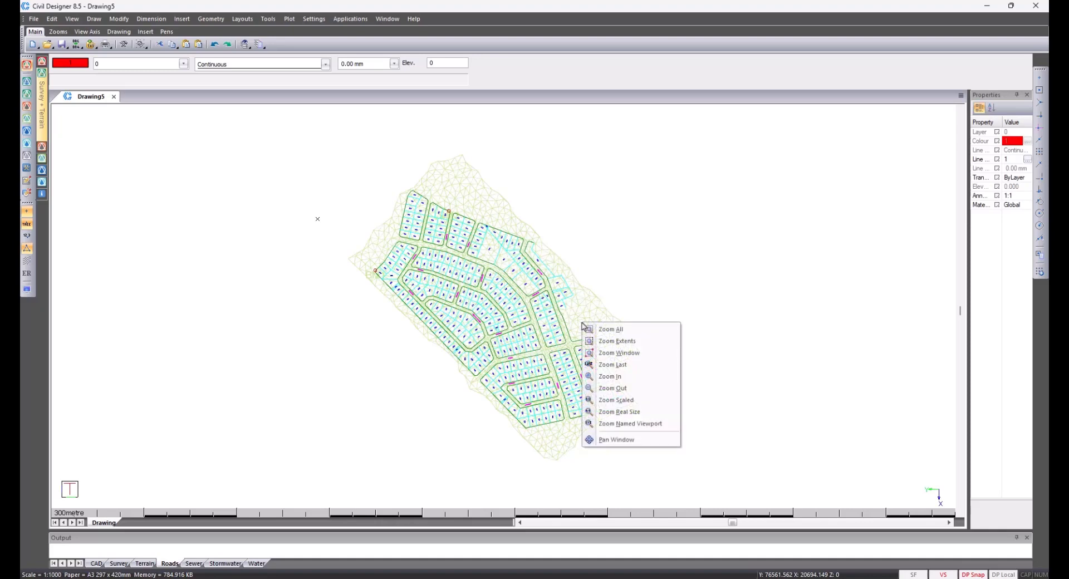
click(582, 324)
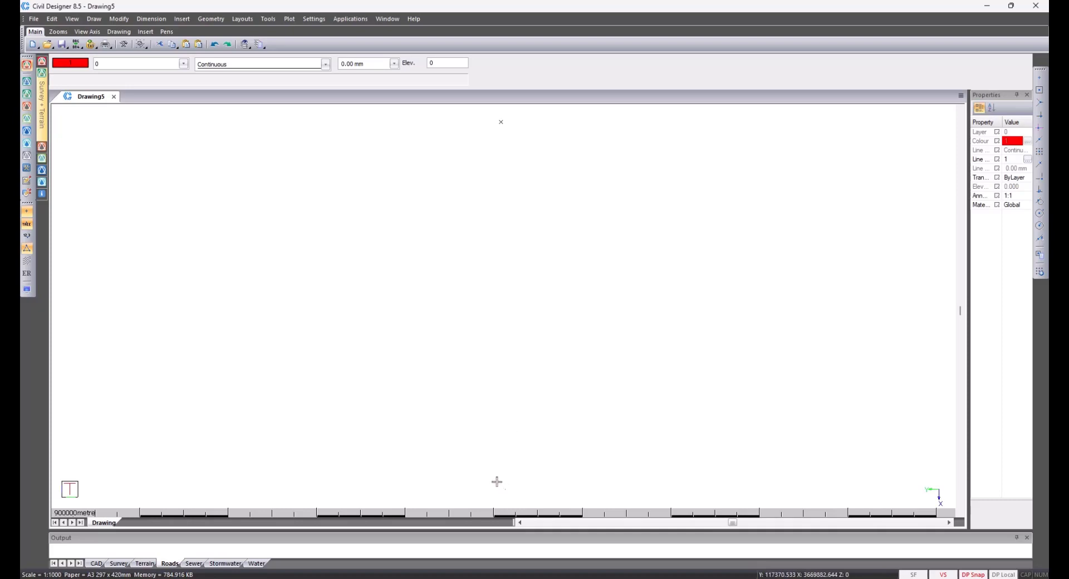
Examine the inserted aerial image, and the project layout near the drawing origin, by selecting and zooming to each.
click(511, 493)
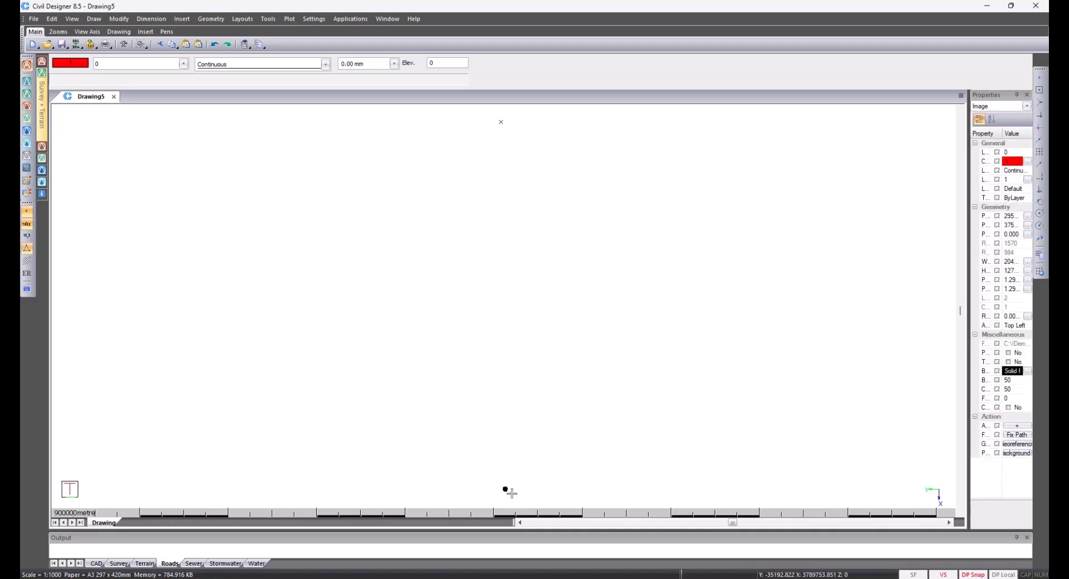
right_click(511, 493)
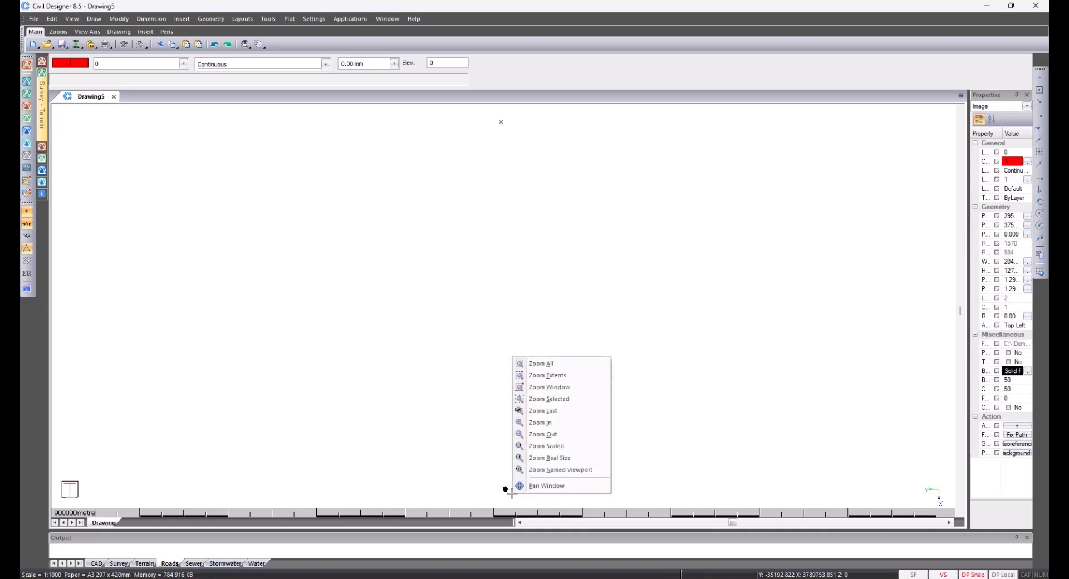
key(s)
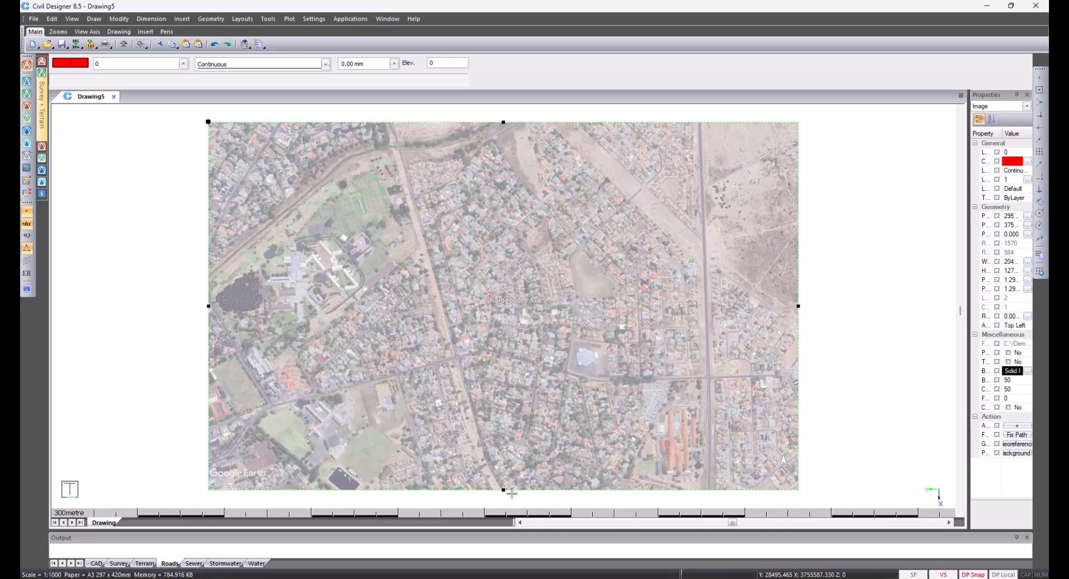
key(Escape)
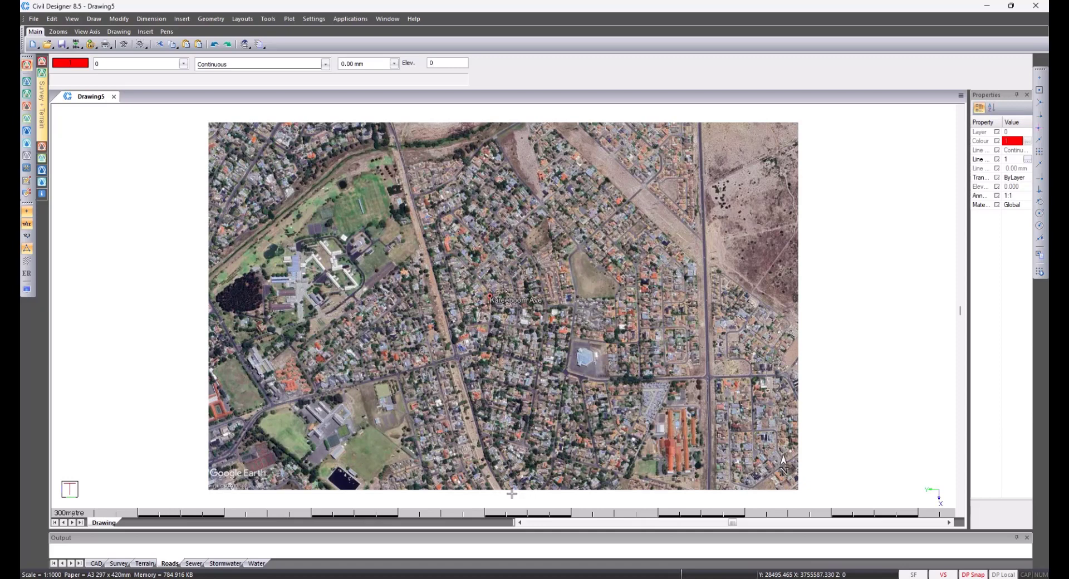
right_click(512, 494)
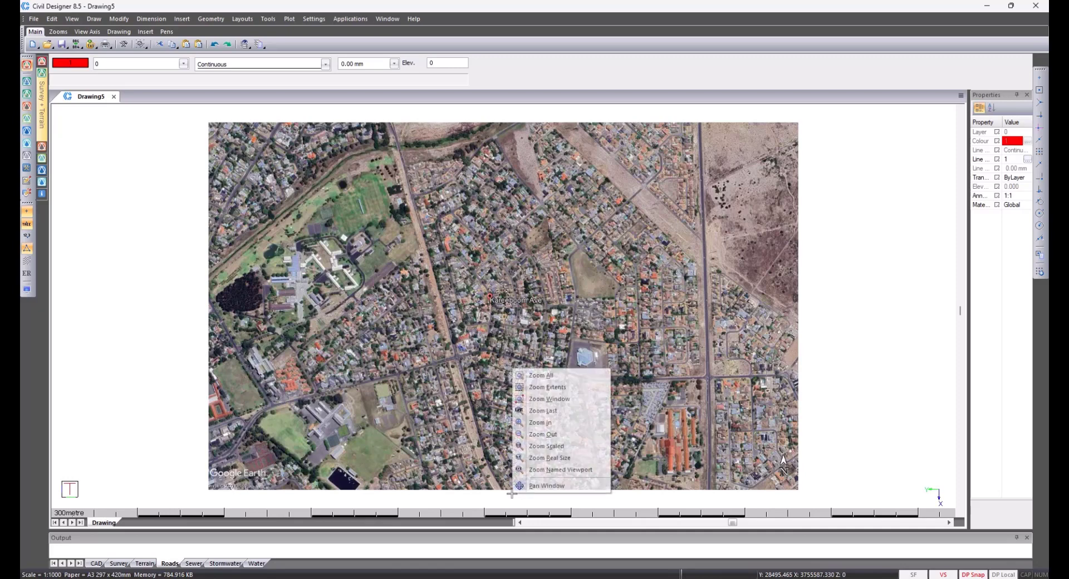
key(a)
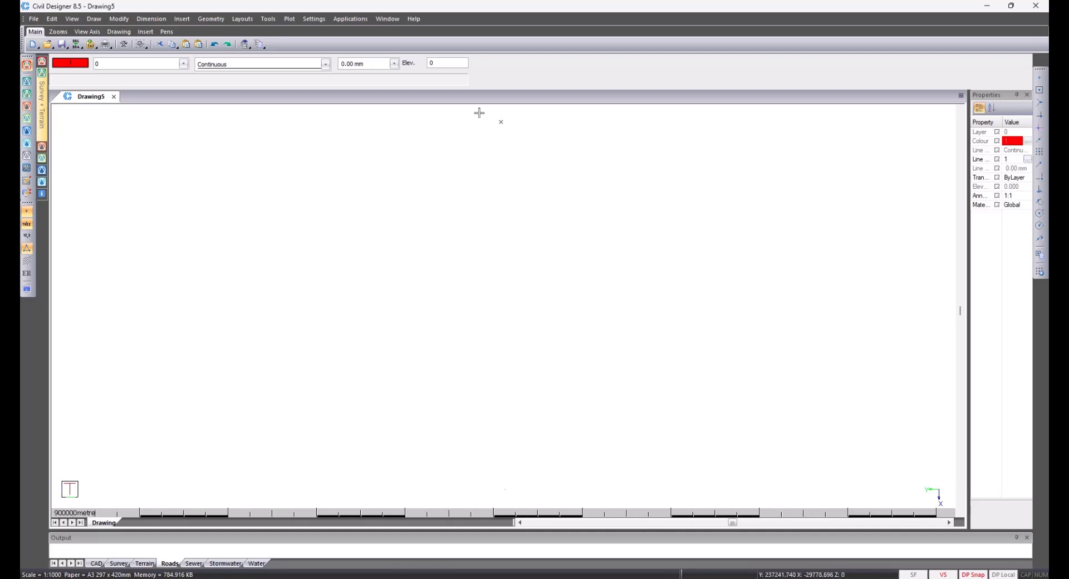
click(478, 112)
click(512, 130)
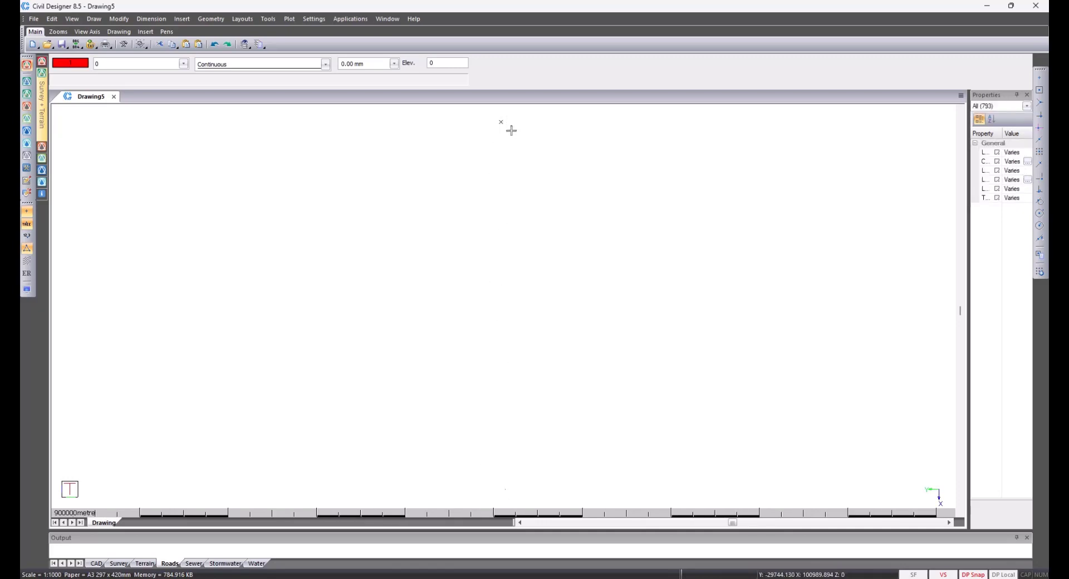
right_click(511, 131)
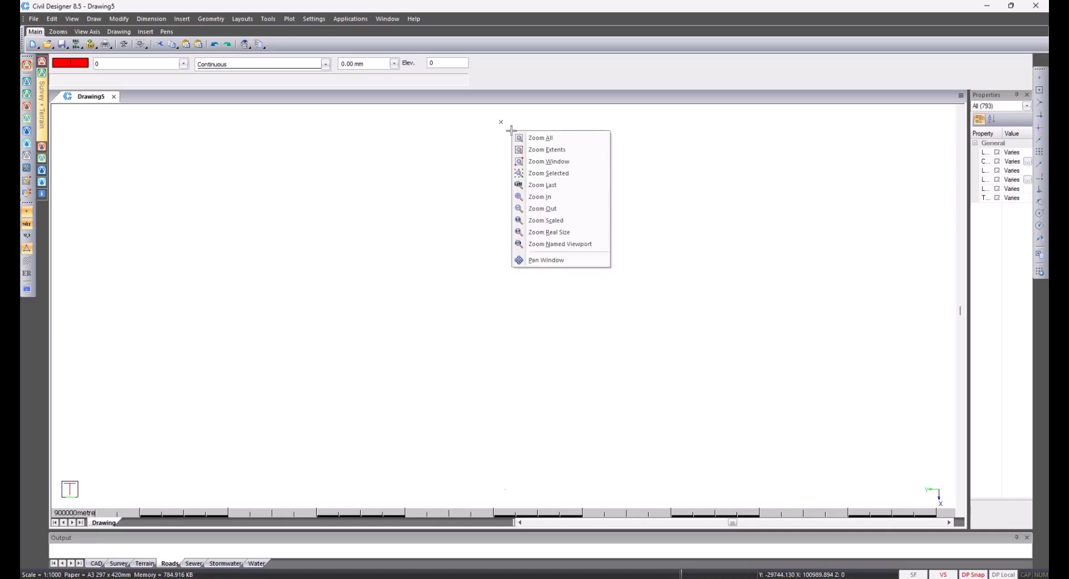
key(e)
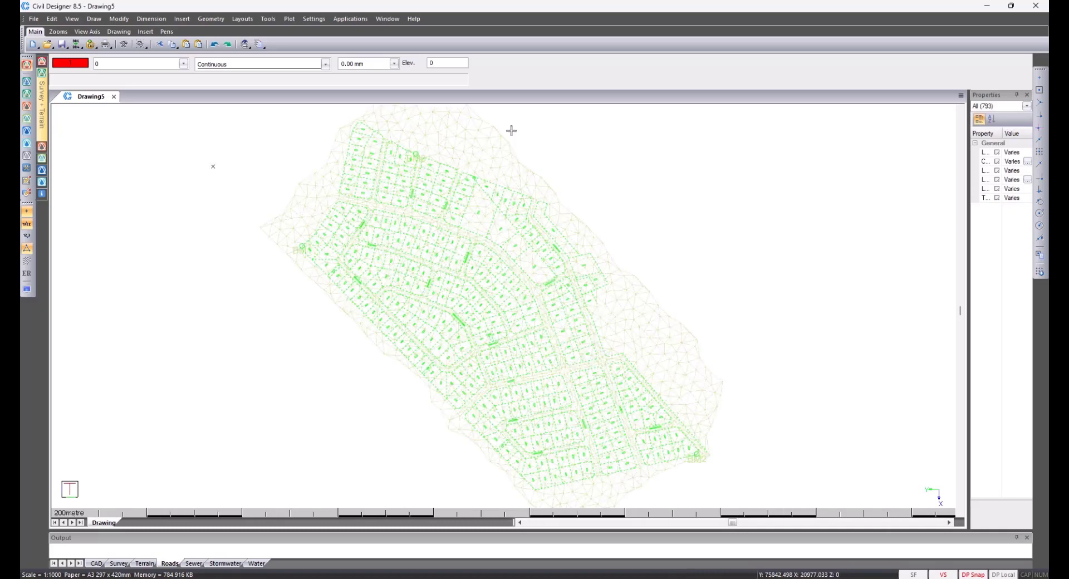
key(Escape)
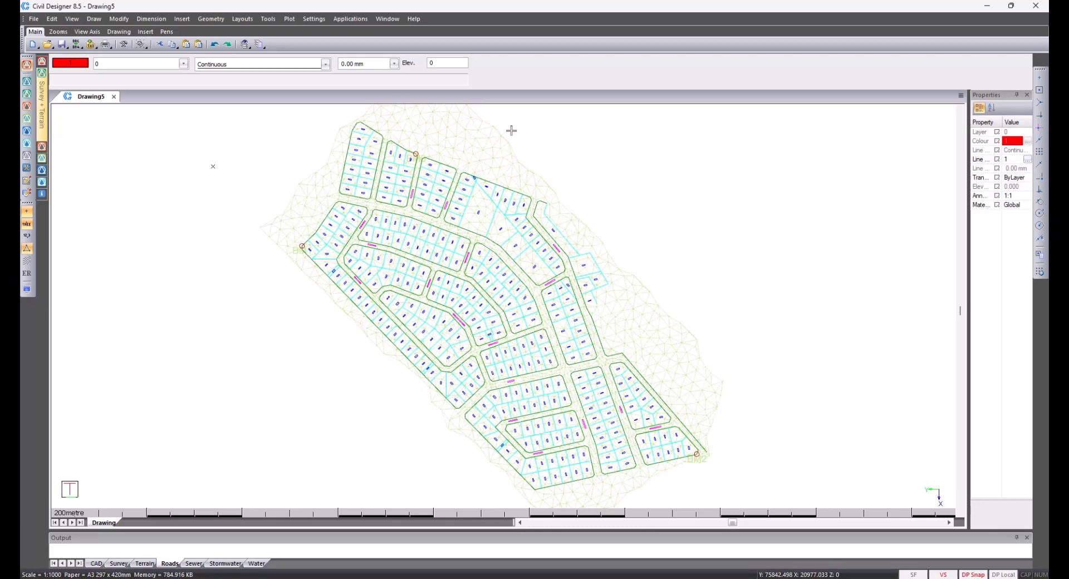
Select the entire project layout and move it from its circled western corner point to the matching street corner east of the image's sports field.
click(275, 120)
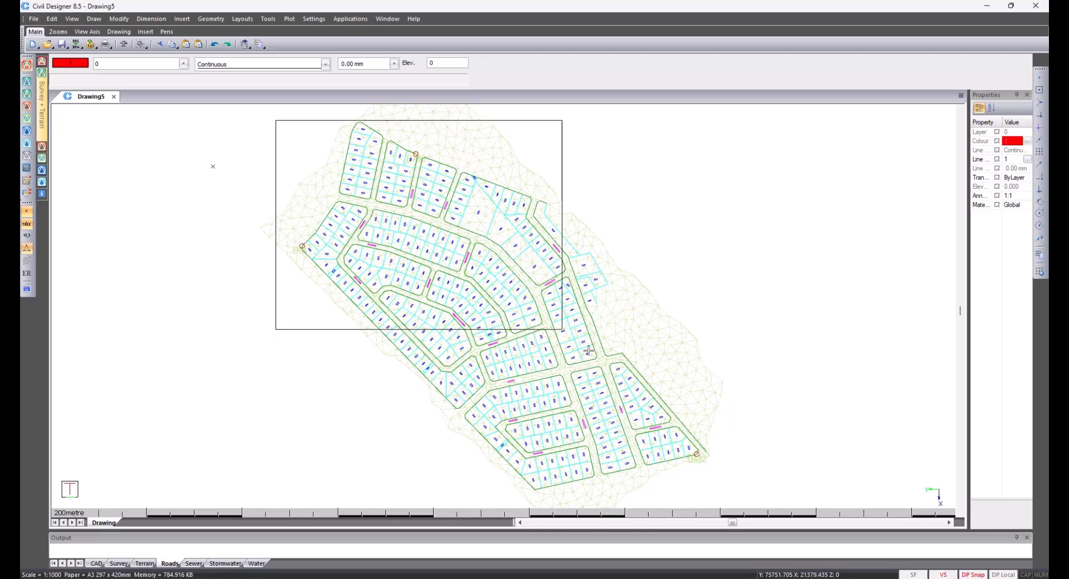
click(728, 493)
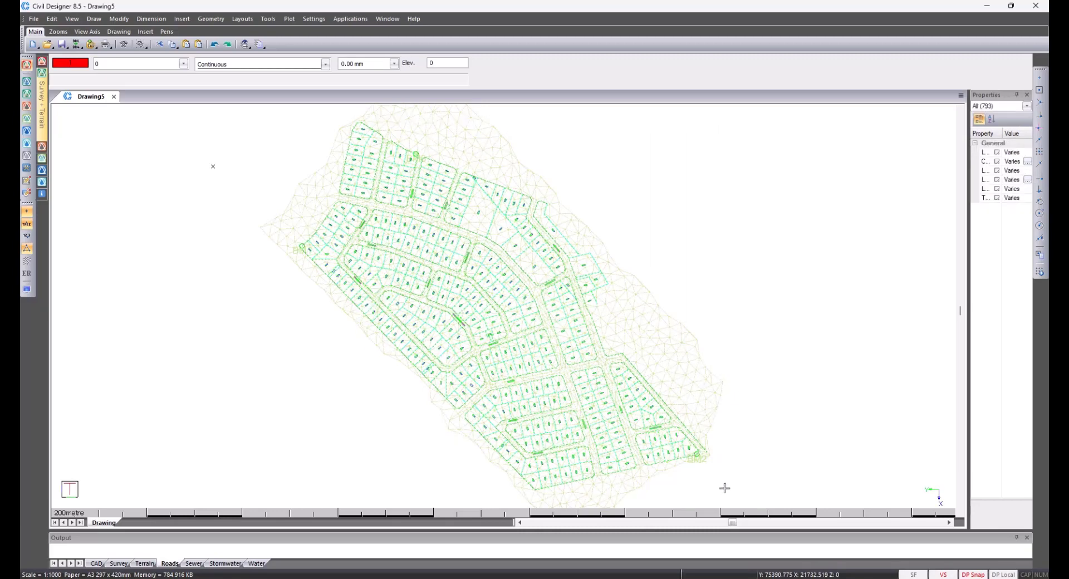
click(119, 20)
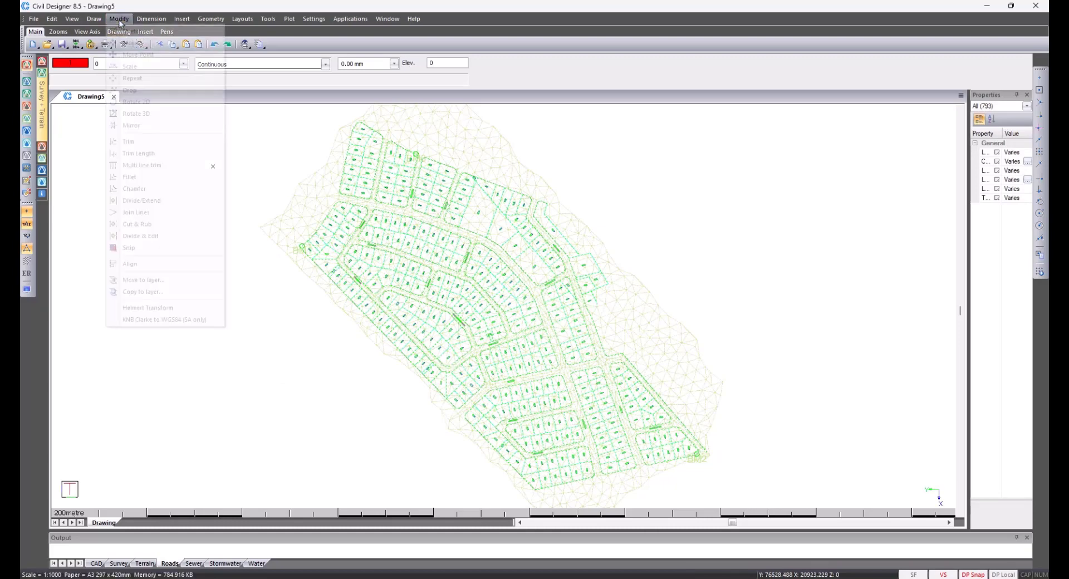
click(142, 45)
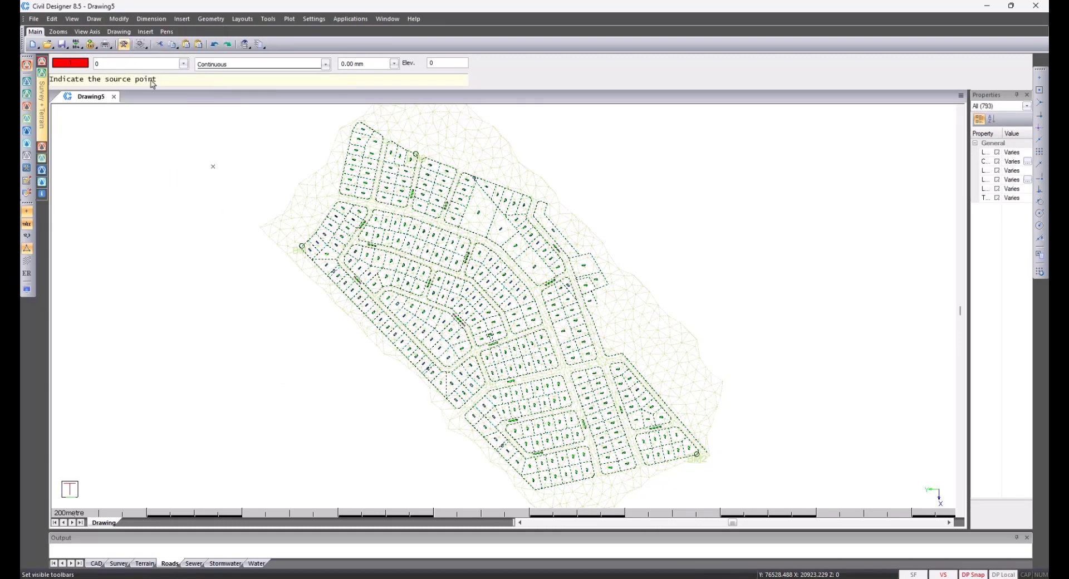
scroll(309, 242, up, 4)
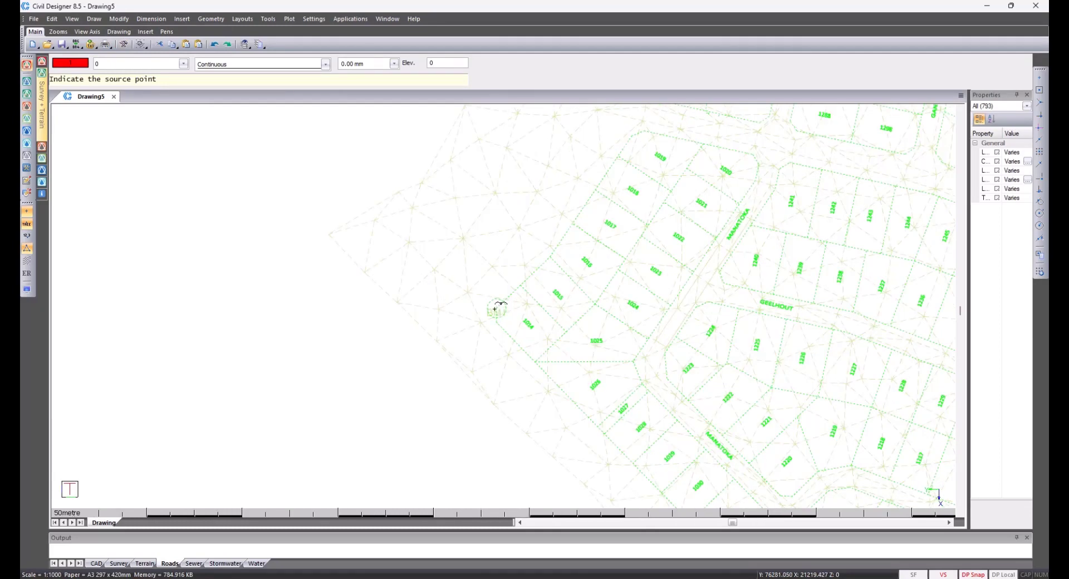
click(496, 308)
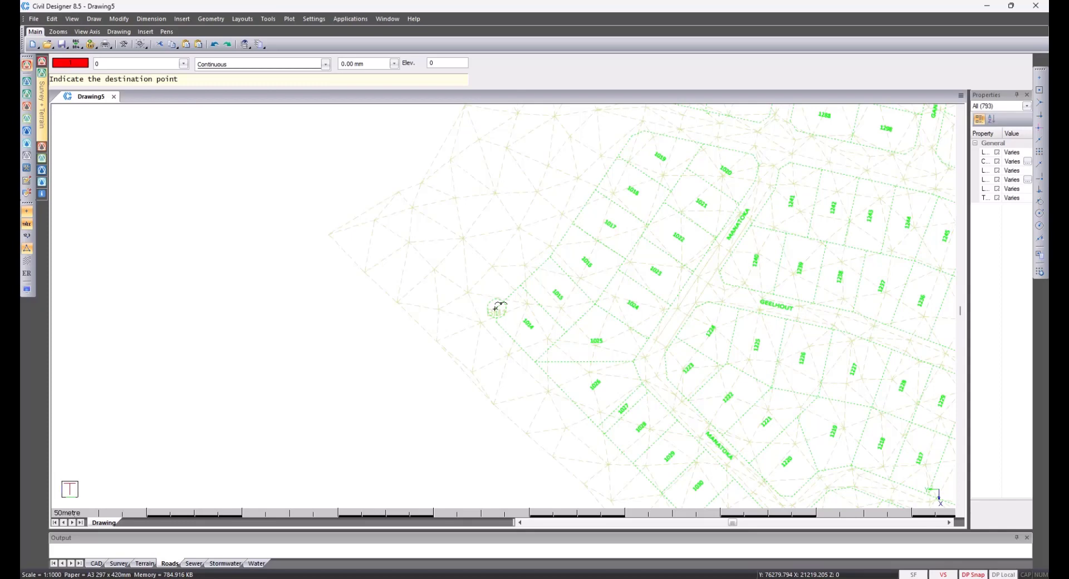
key(z)
key(a)
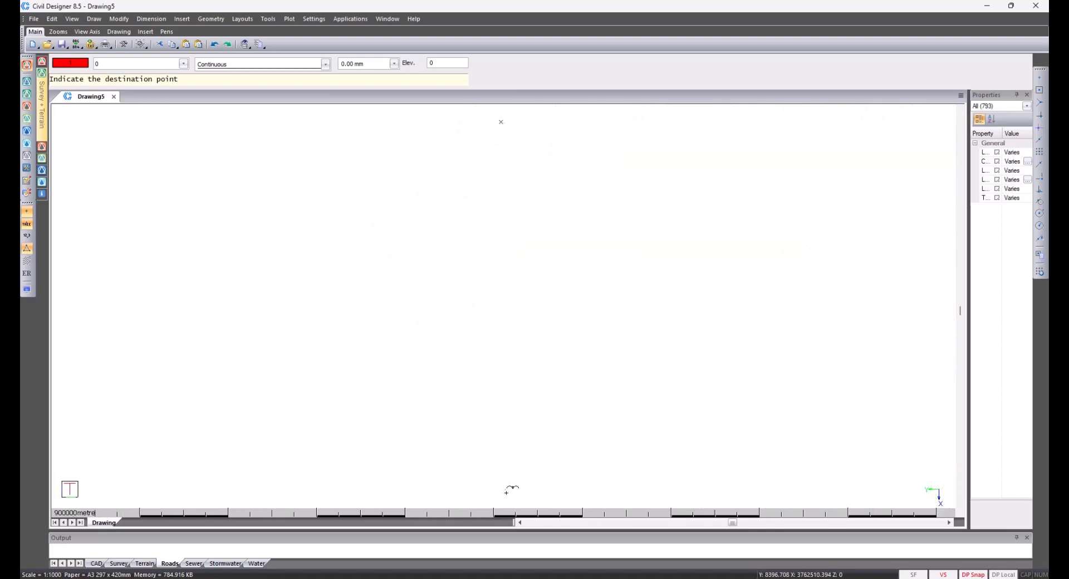
scroll(505, 490, up, 5)
mouse_move(505, 491)
middle_down()
mouse_move(508, 282)
mouse_move(501, 305)
middle_up()
scroll(510, 284, up, 5)
scroll(503, 304, up, 10)
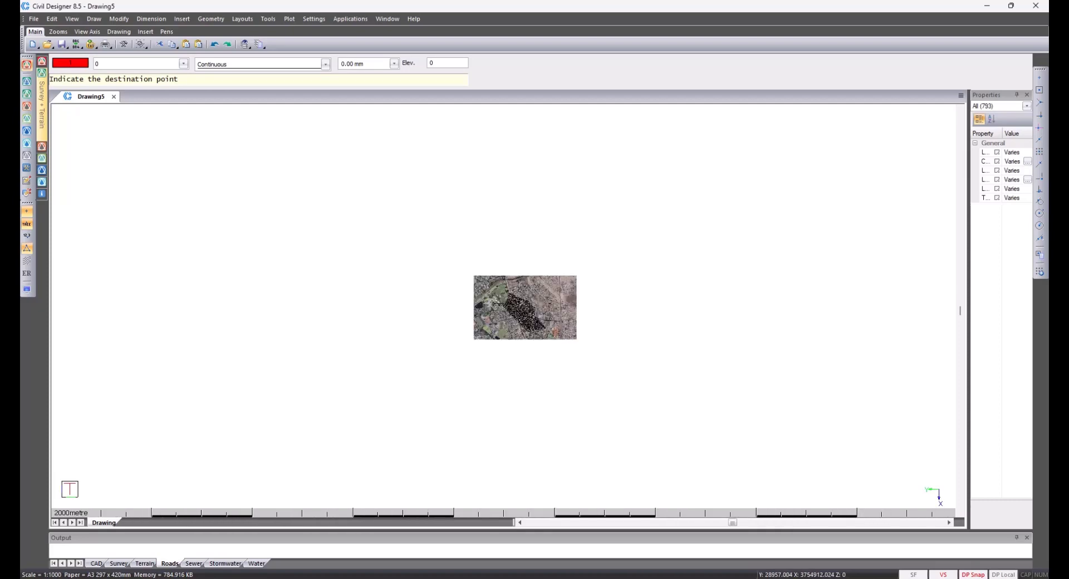
scroll(505, 305, up, 3)
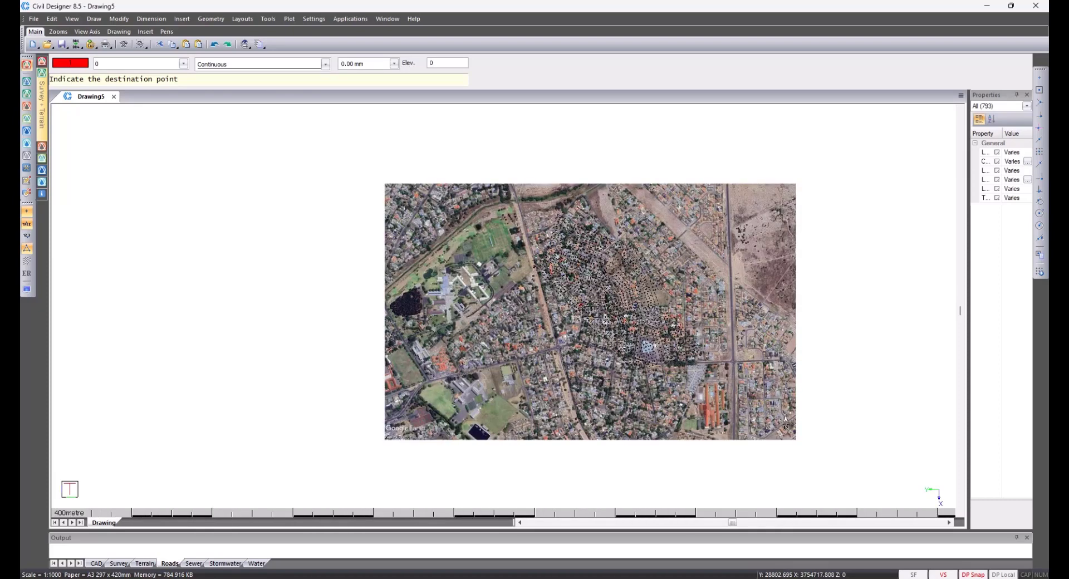
scroll(526, 206, up, 3)
scroll(506, 282, up, 2)
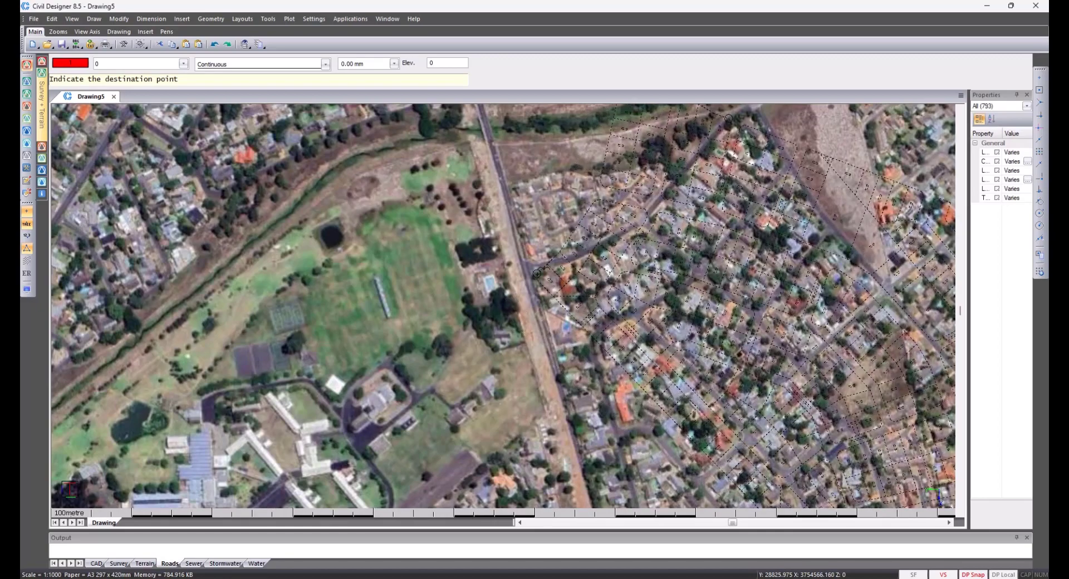
scroll(536, 273, up, 1)
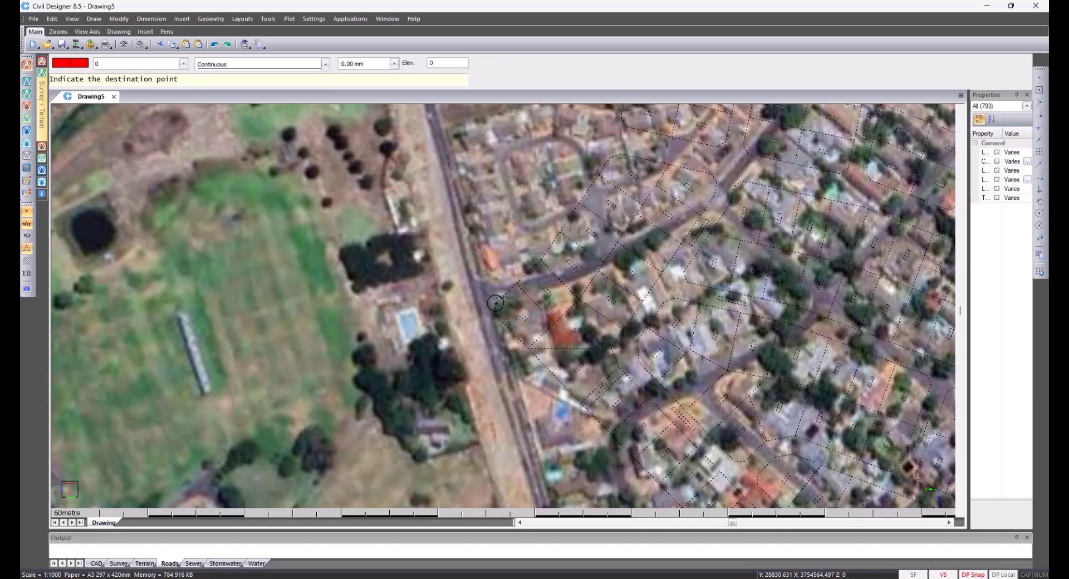
click(495, 303)
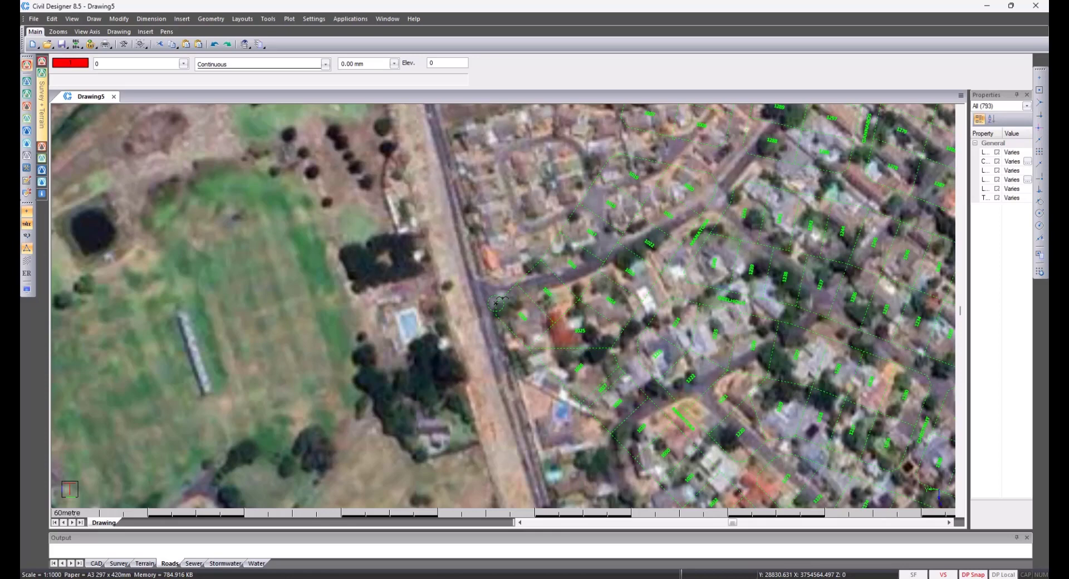
Rotate the selected layout in 2D about its western corner point, swinging its southern corner to match the streets on the aerial image.
scroll(496, 303, down, 3)
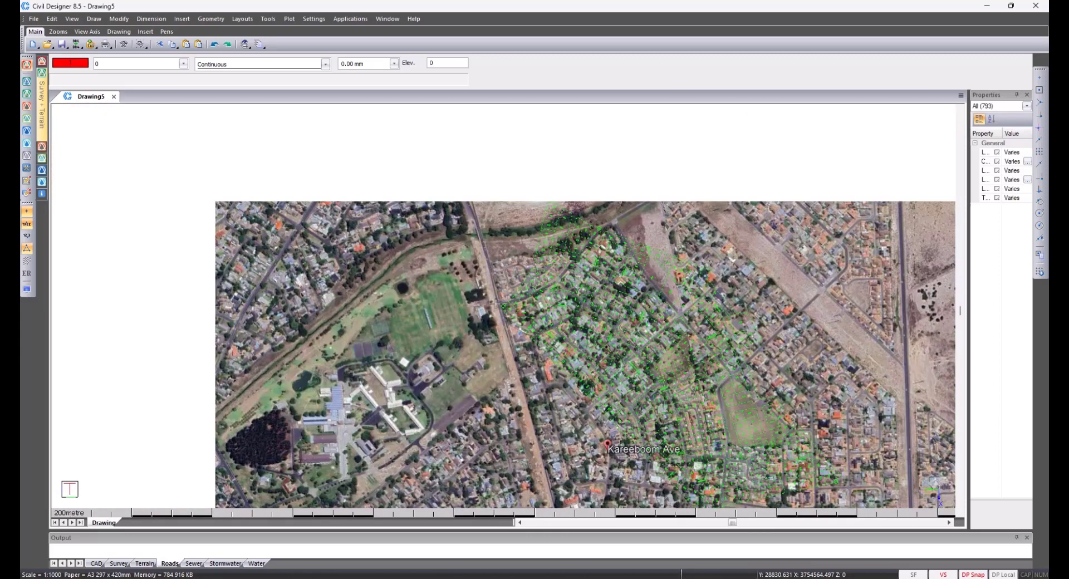
scroll(496, 304, down, 2)
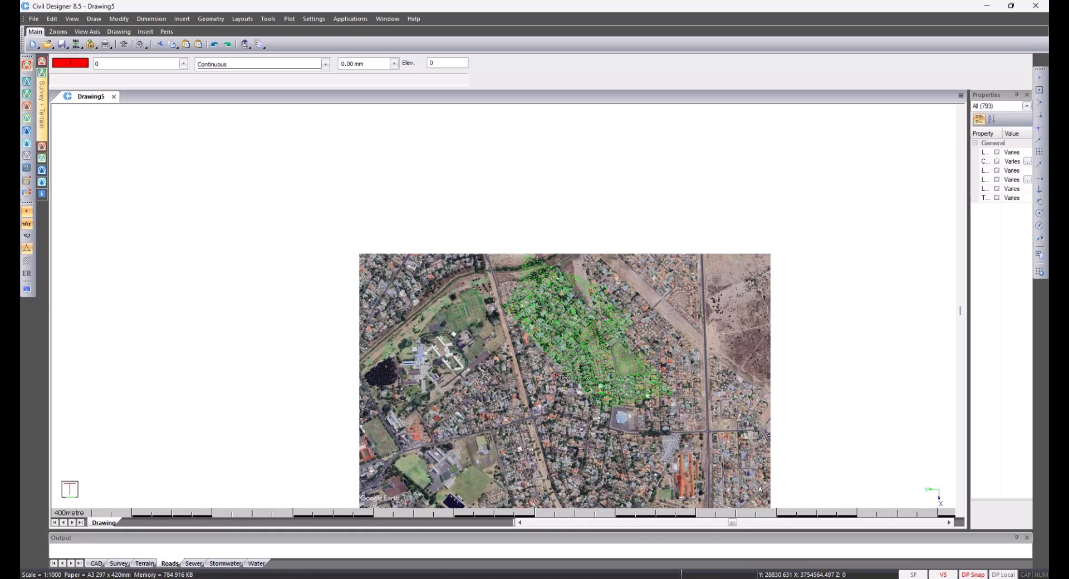
scroll(577, 340, up, 2)
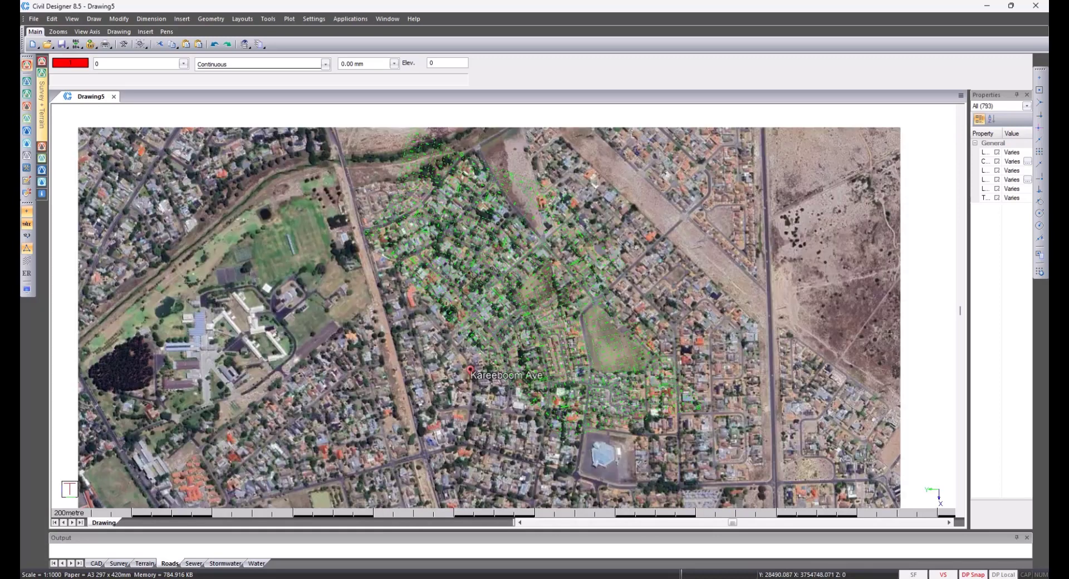
click(112, 21)
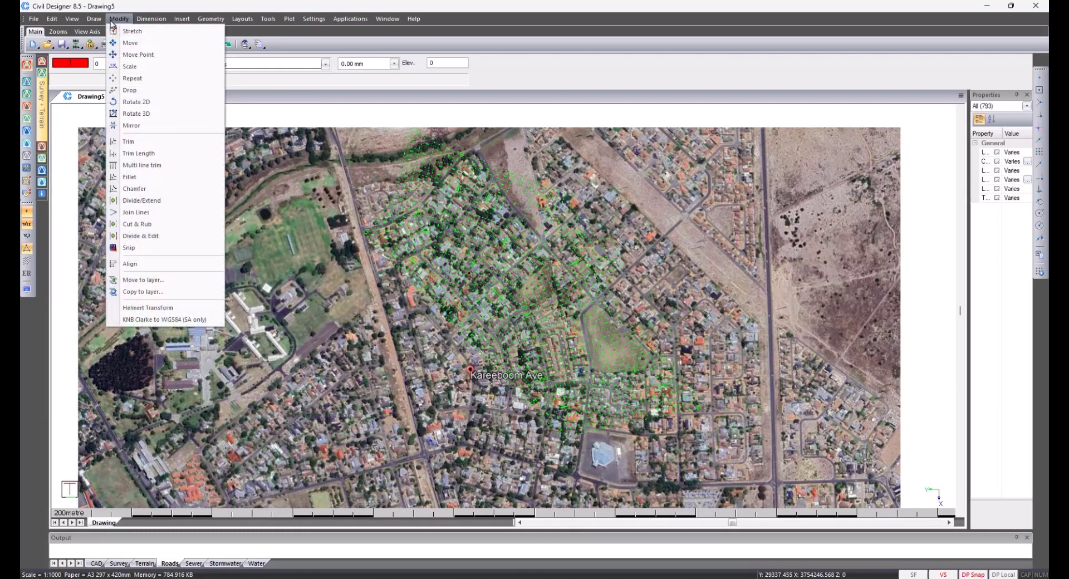
click(135, 102)
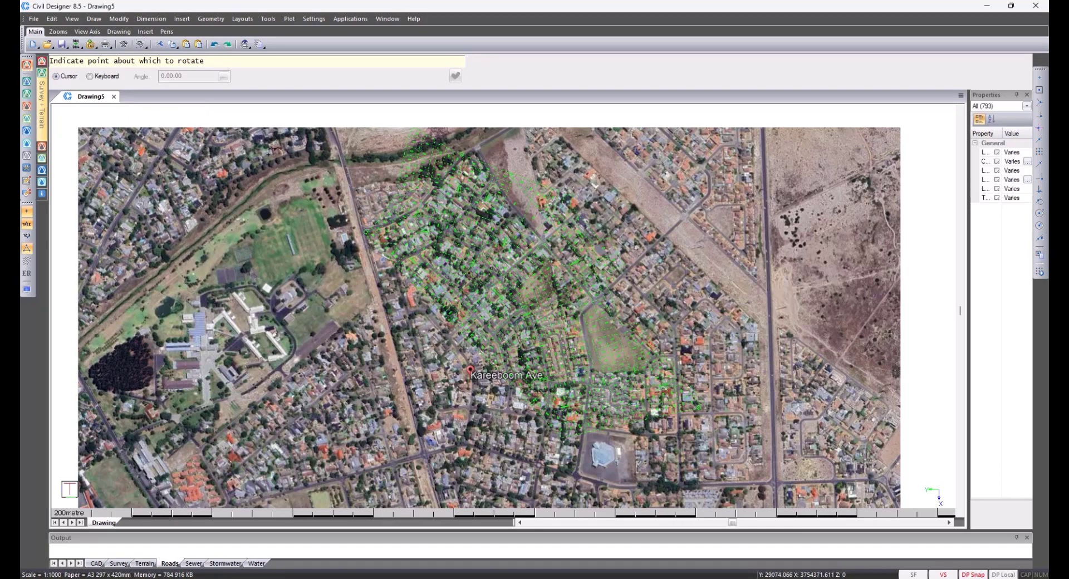
click(374, 220)
scroll(558, 440, up, 1)
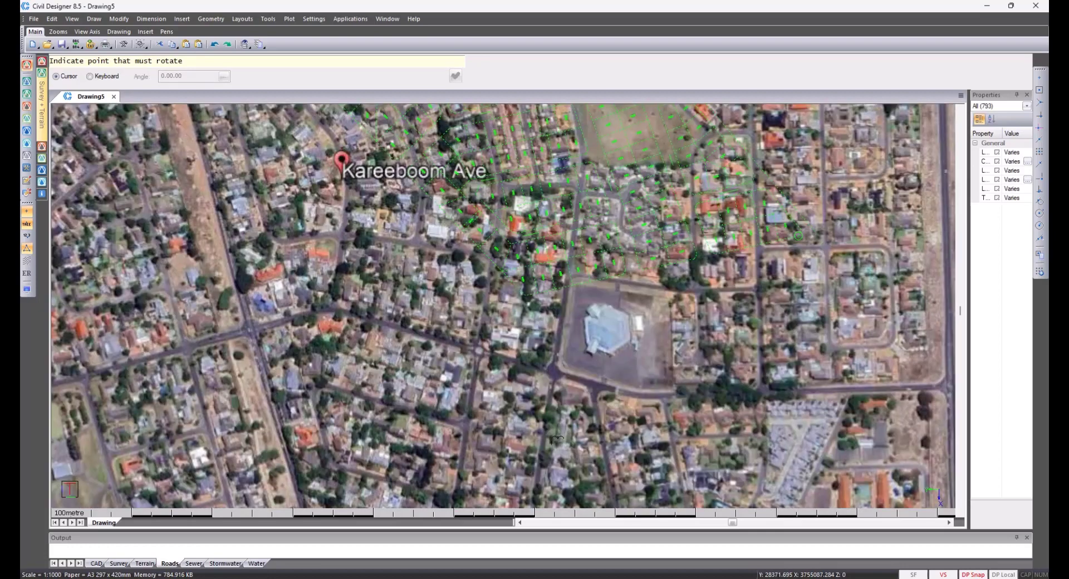
scroll(510, 299, up, 1)
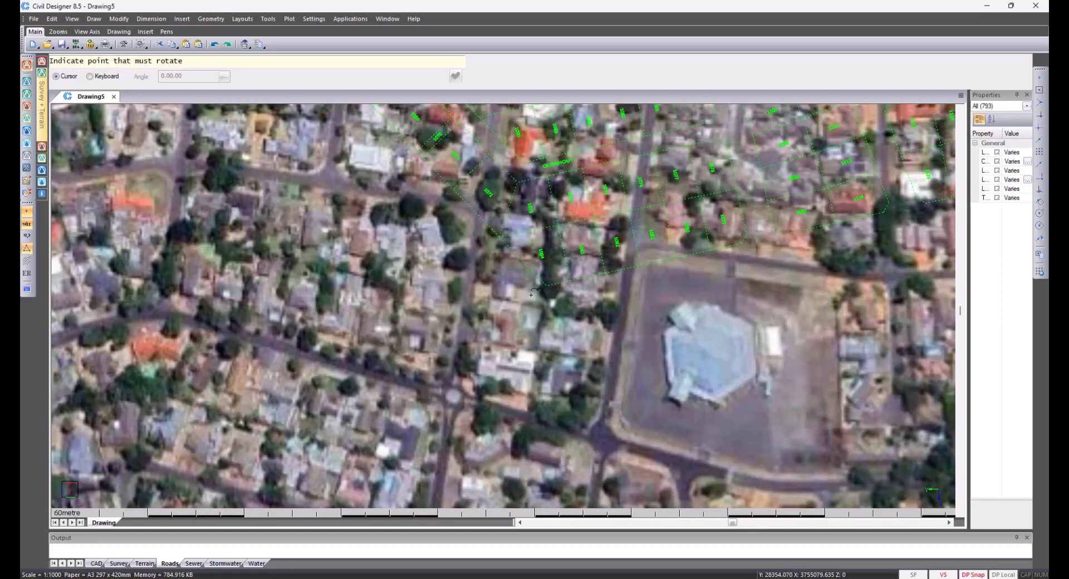
click(535, 295)
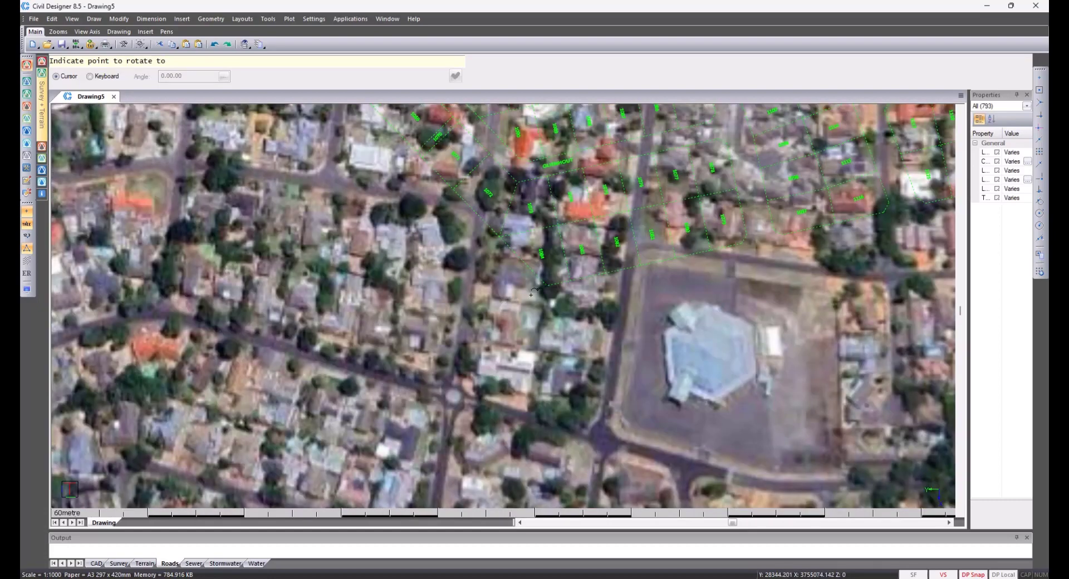
scroll(518, 303, down, 2)
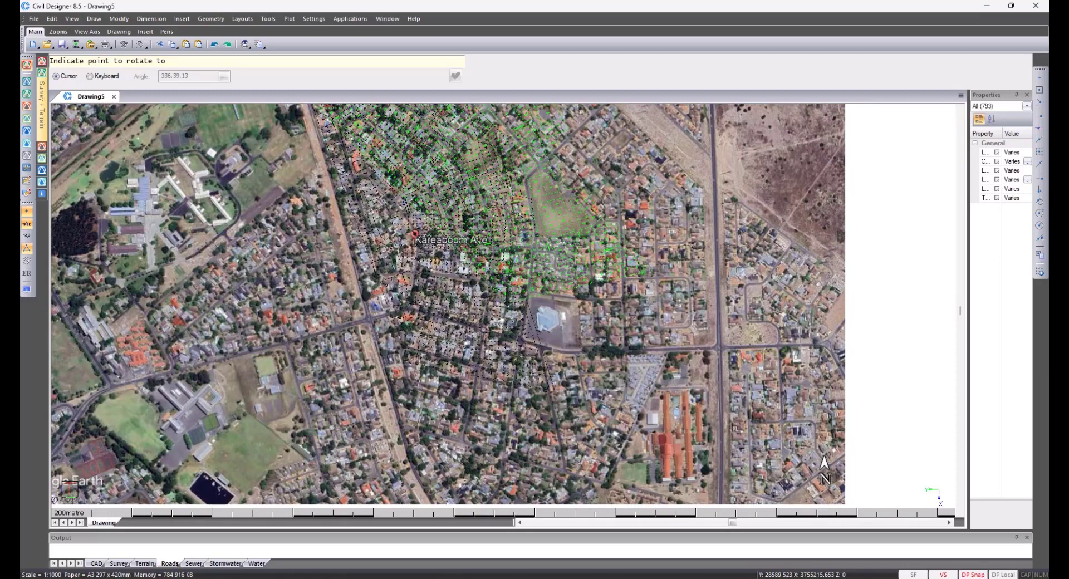
scroll(289, 422, up, 1)
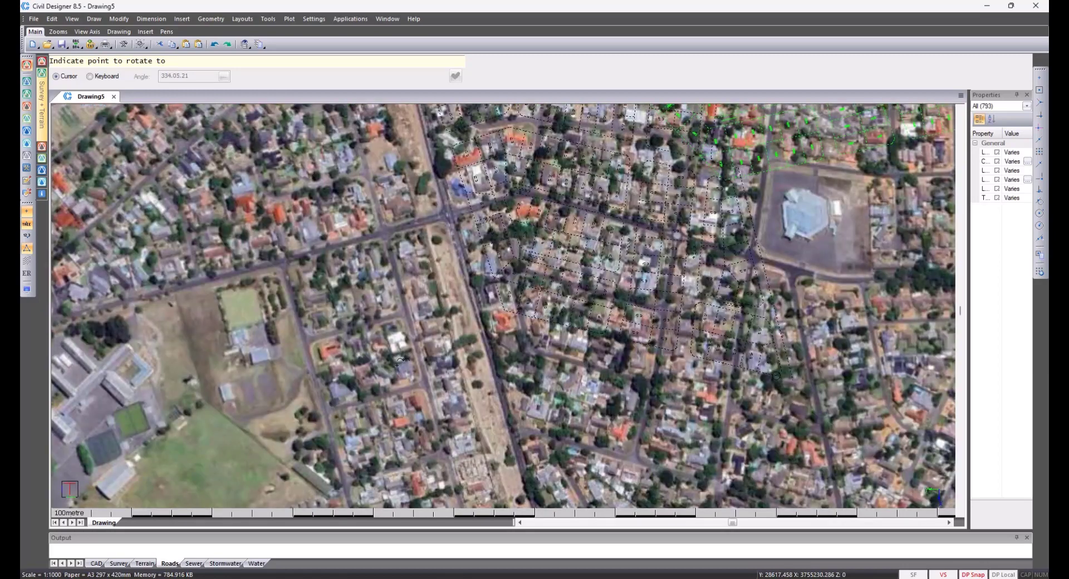
click(751, 394)
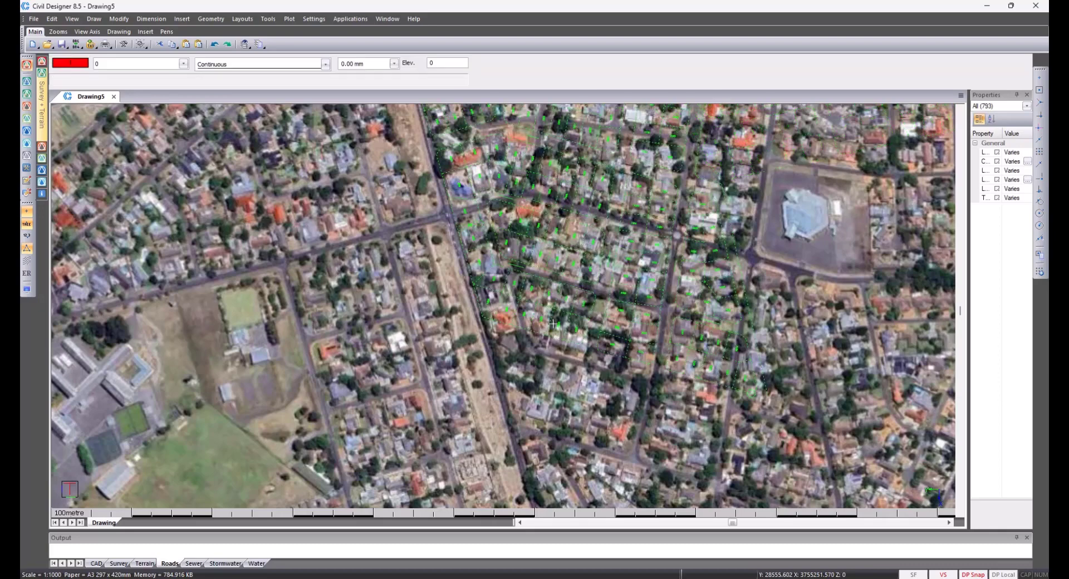
scroll(504, 237, down, 1)
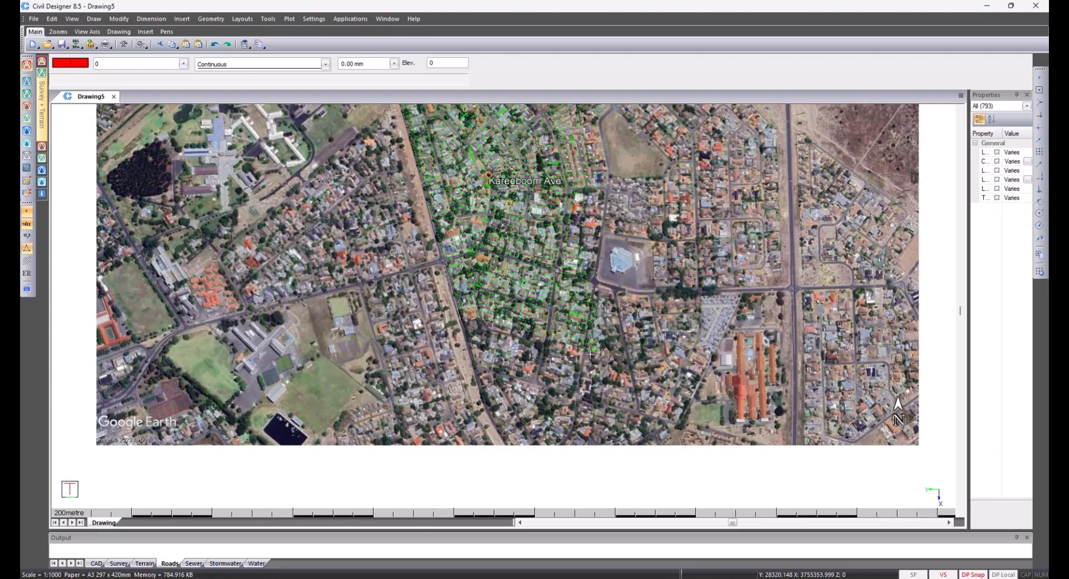
scroll(590, 354, up, 2)
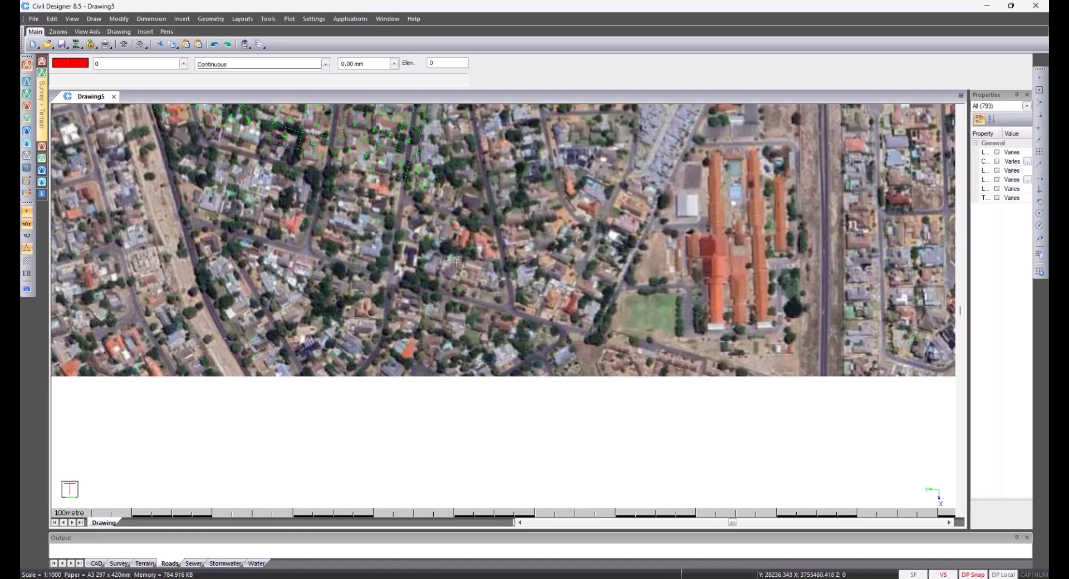
Scale the selected layout by about 1.18 in X and Y about its circled western corner, taking its southern corner to the matching street corner.
click(120, 20)
click(138, 66)
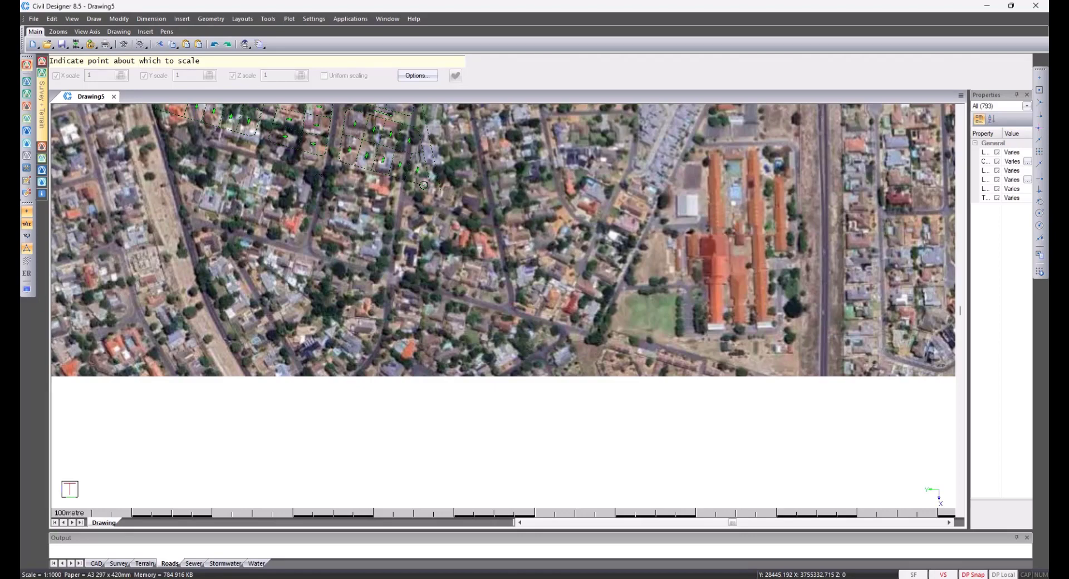
scroll(424, 185, down, 2)
scroll(429, 178, down, 2)
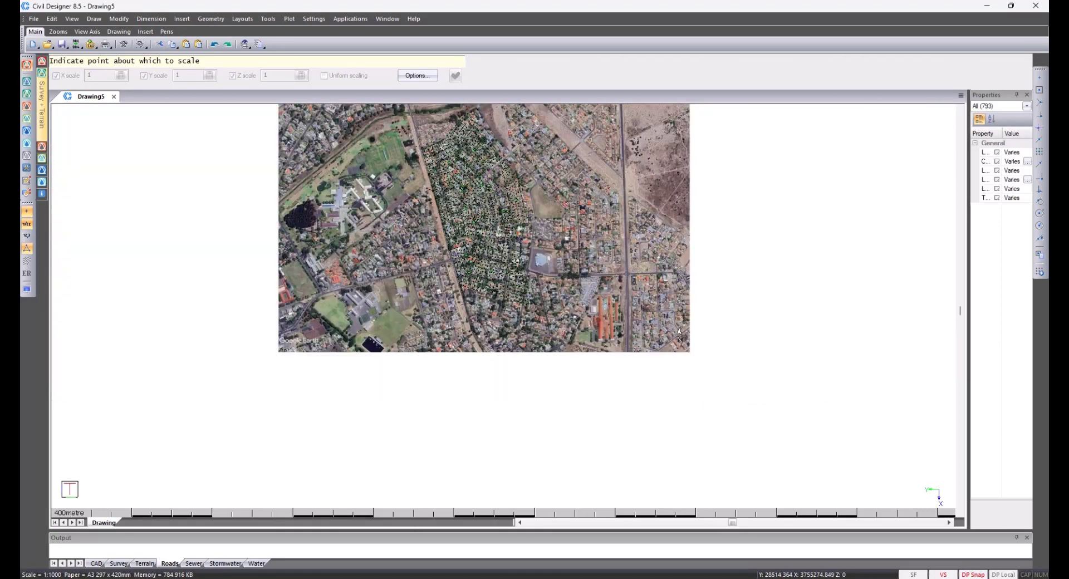
scroll(425, 150, up, 4)
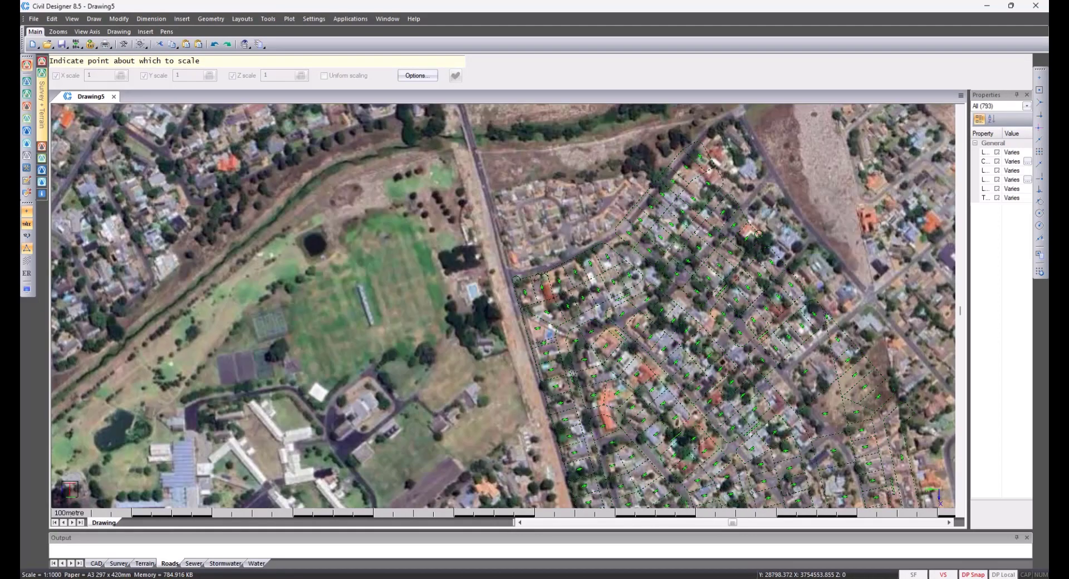
scroll(425, 150, up, 2)
scroll(466, 305, up, 2)
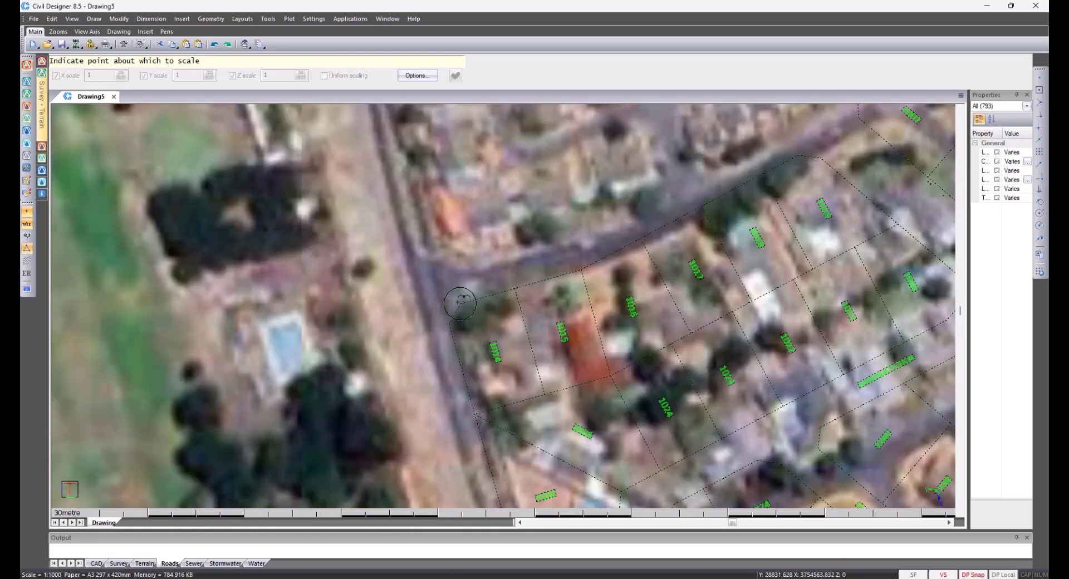
click(460, 302)
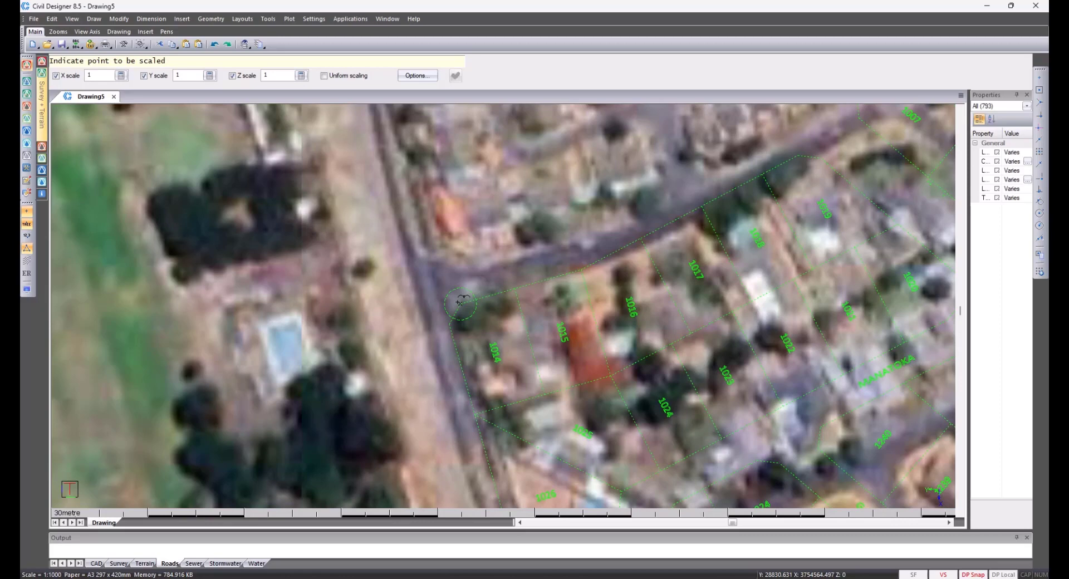
scroll(460, 302, down, 5)
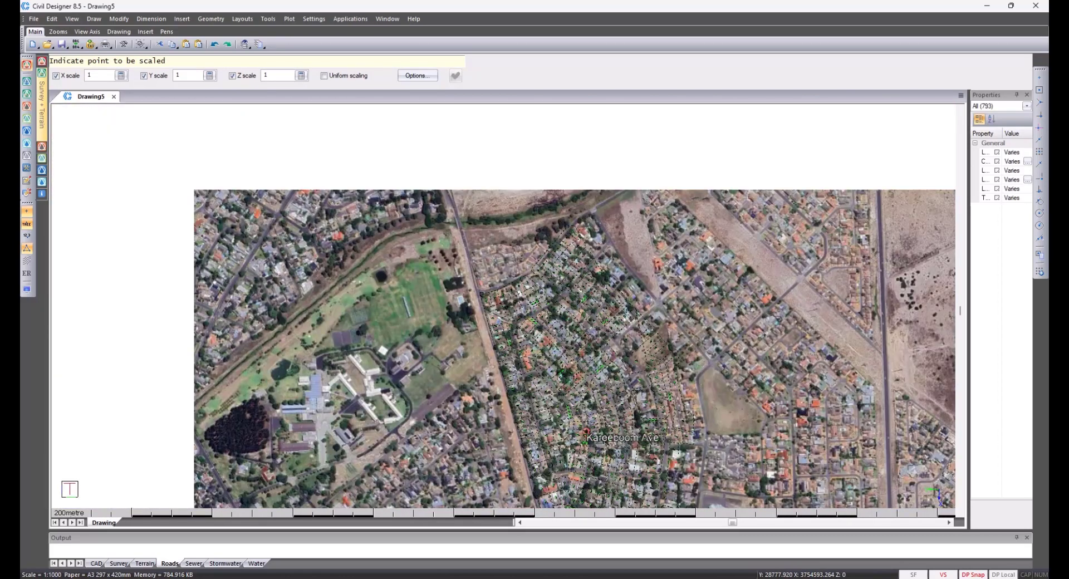
scroll(612, 471, down, 1)
scroll(580, 436, up, 1)
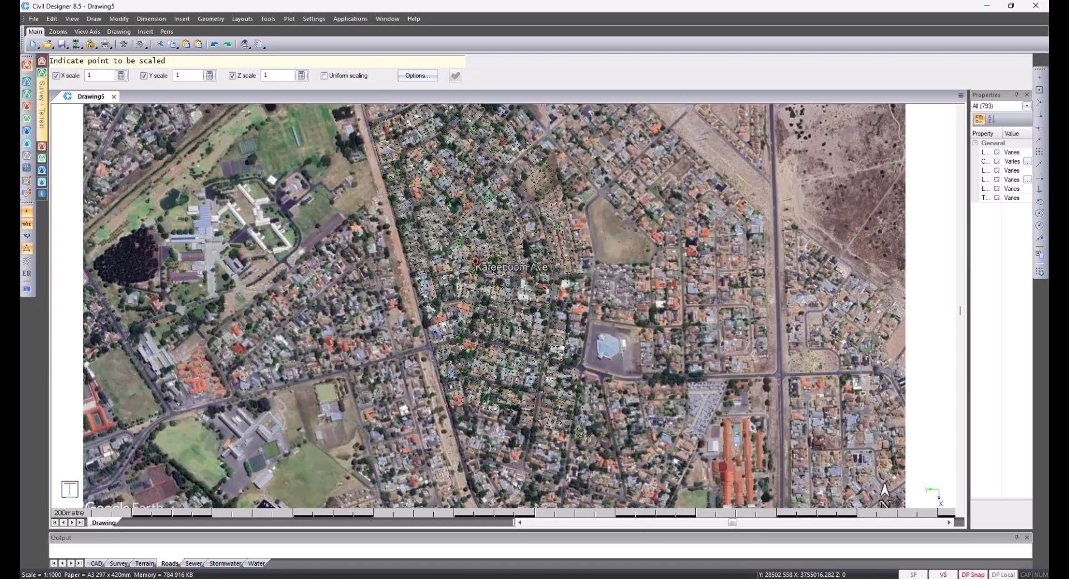
scroll(573, 440, up, 1)
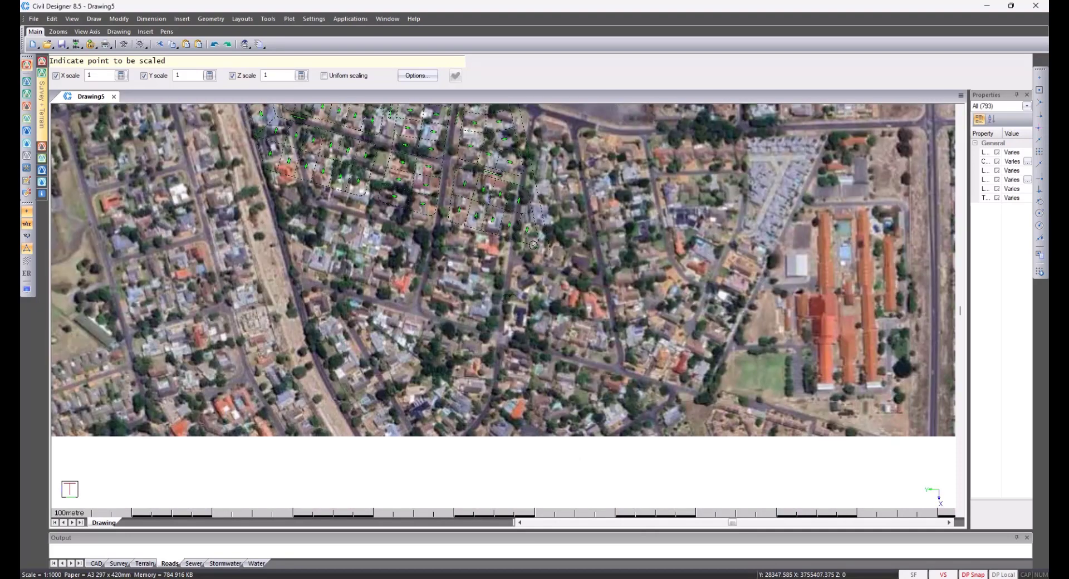
scroll(534, 245, up, 1)
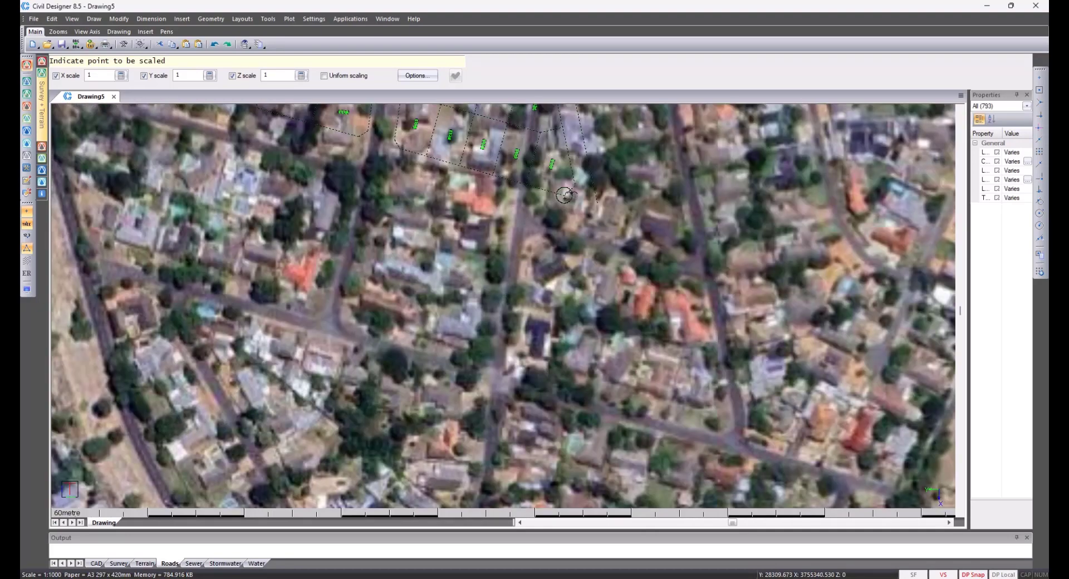
click(567, 195)
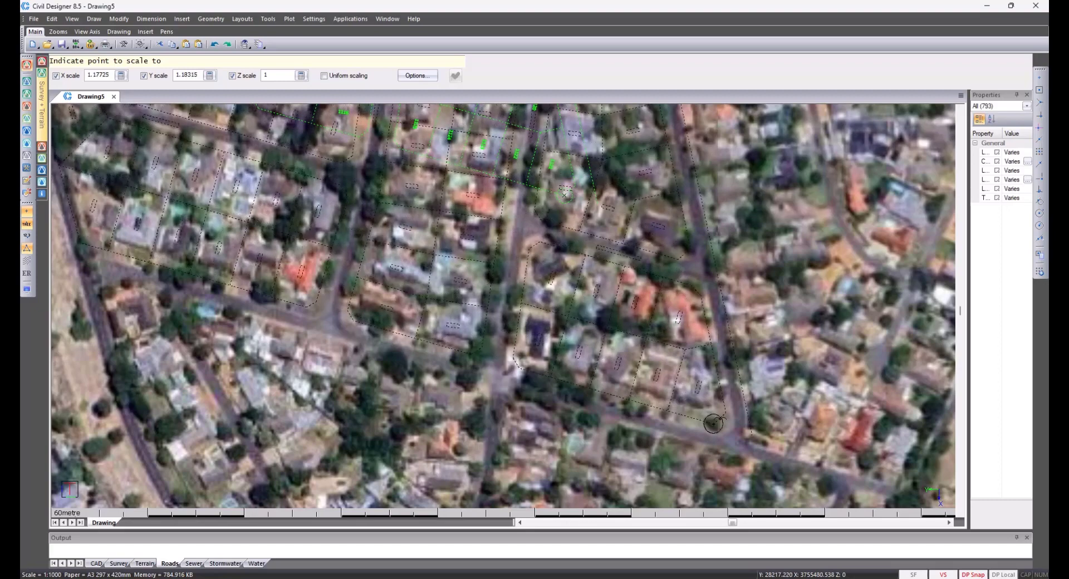
click(713, 423)
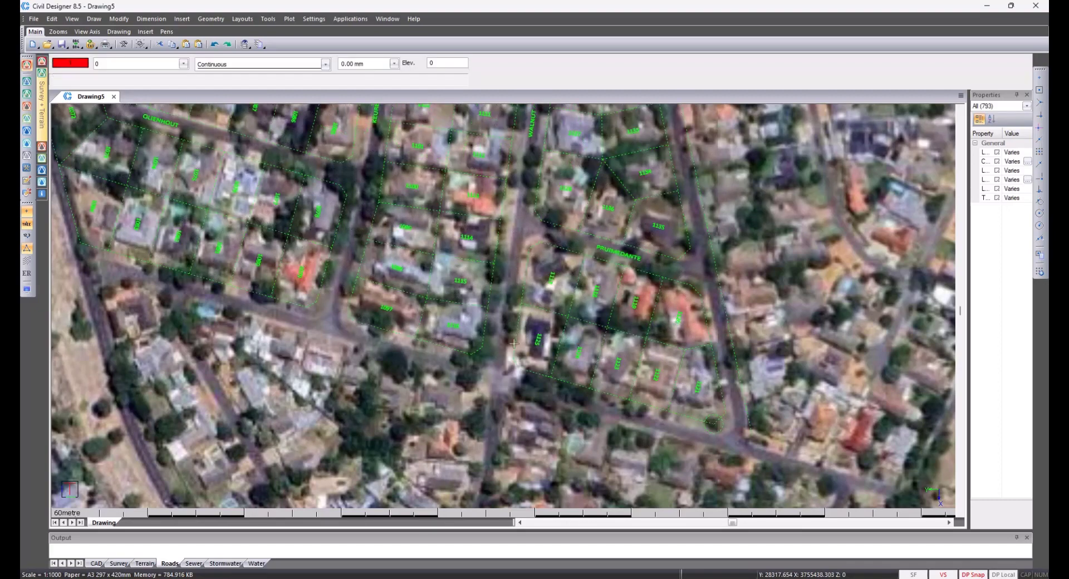
key(Escape)
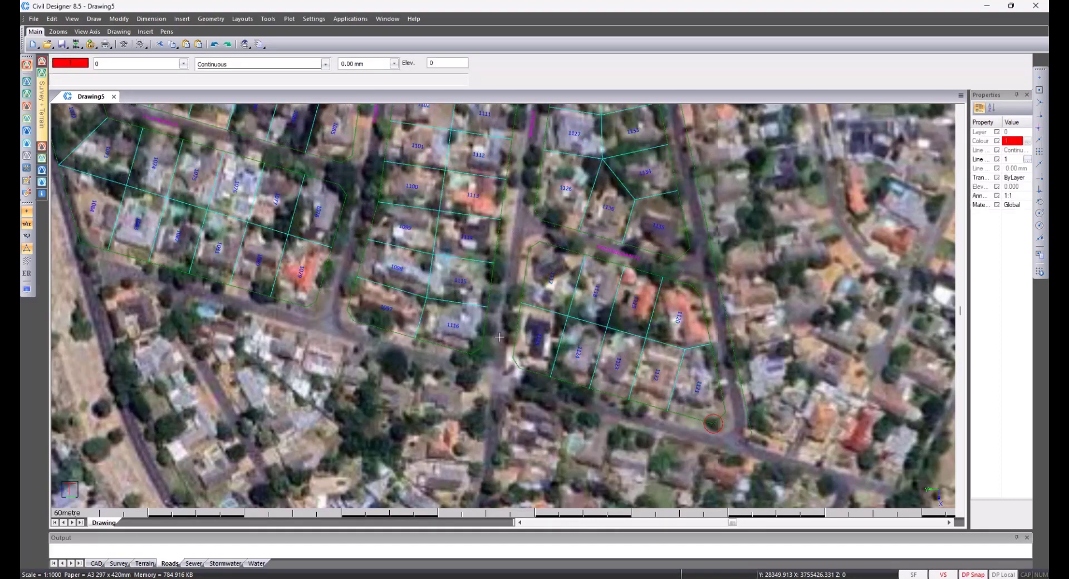
Select the aerial image beneath the scaled layout and widen its property list so the full names and values can be read.
scroll(500, 337, down, 6)
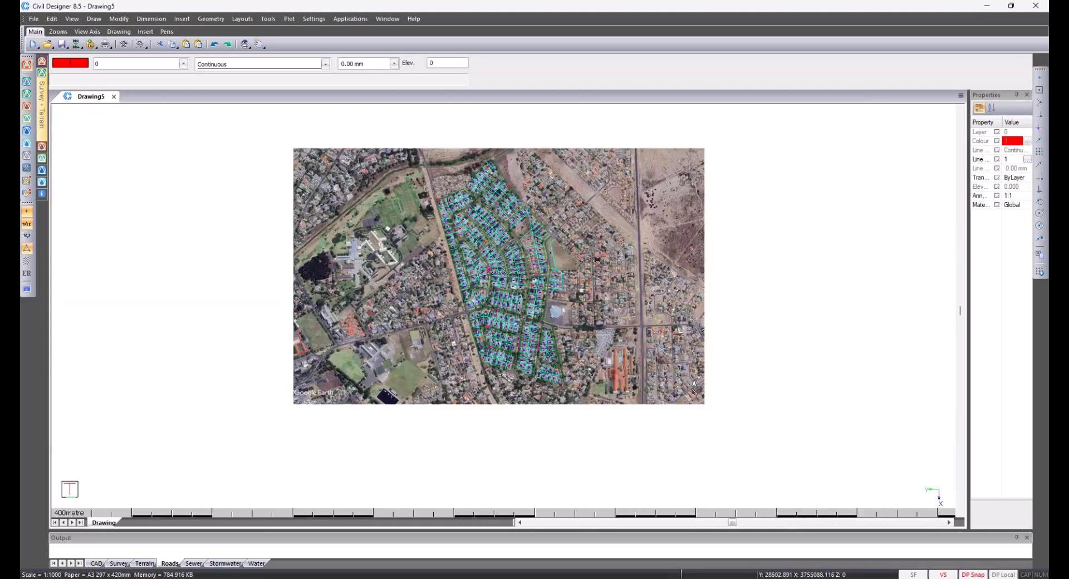
click(405, 388)
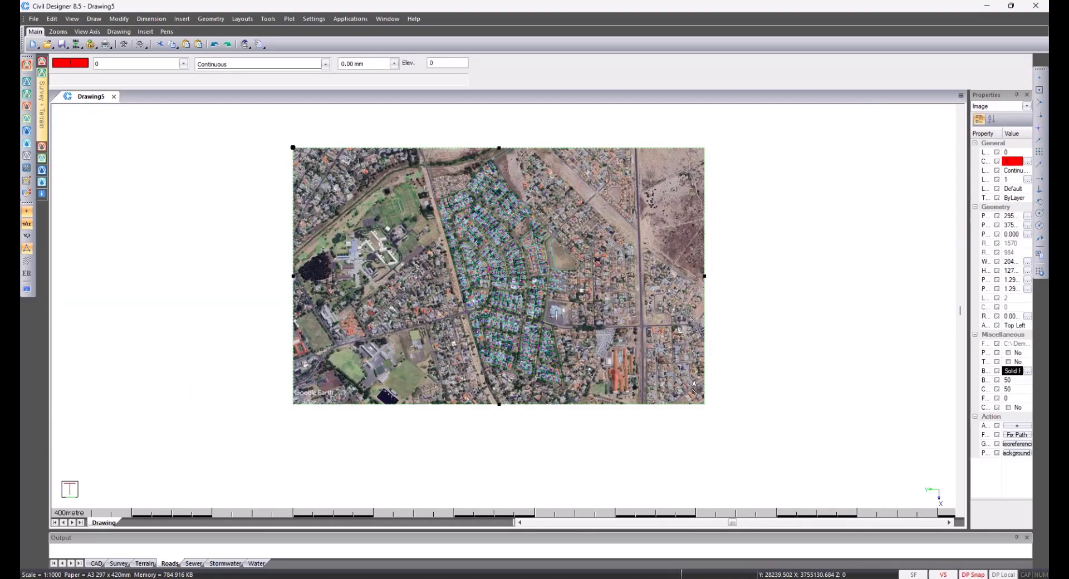
scroll(557, 314, up, 2)
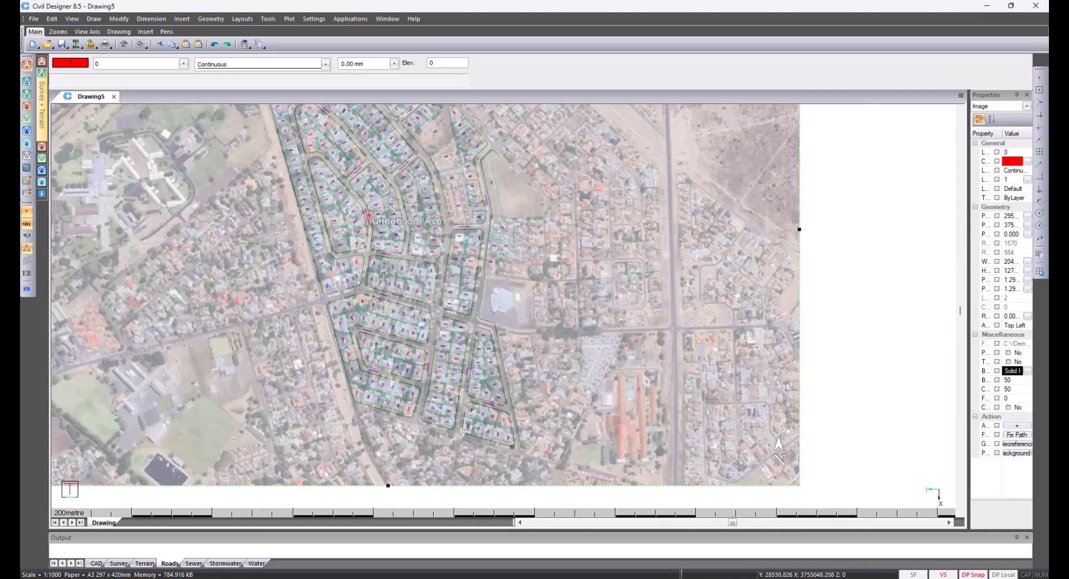
scroll(310, 286, down, 2)
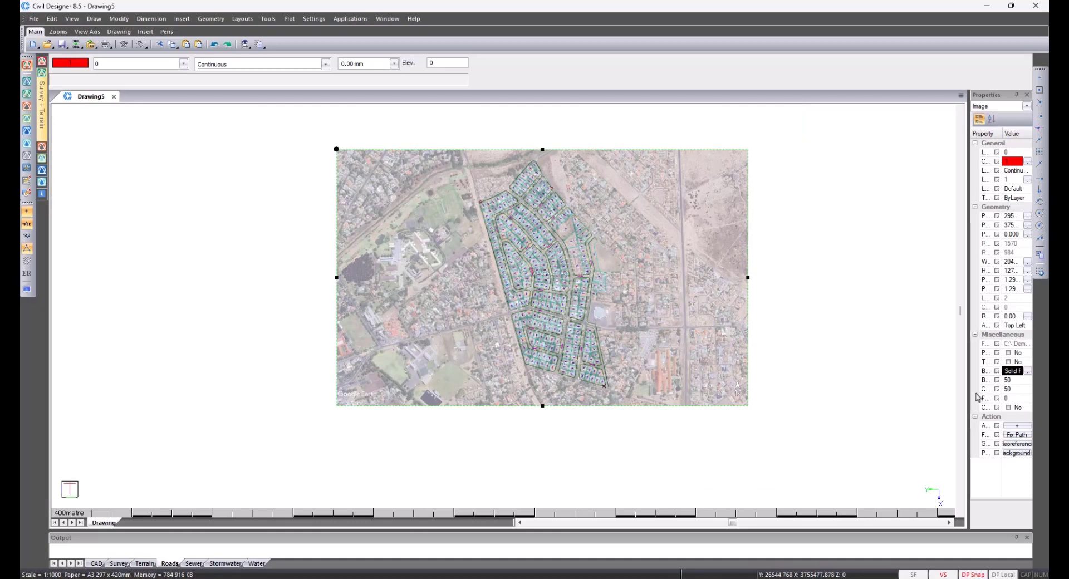
drag(970, 389, 898, 390)
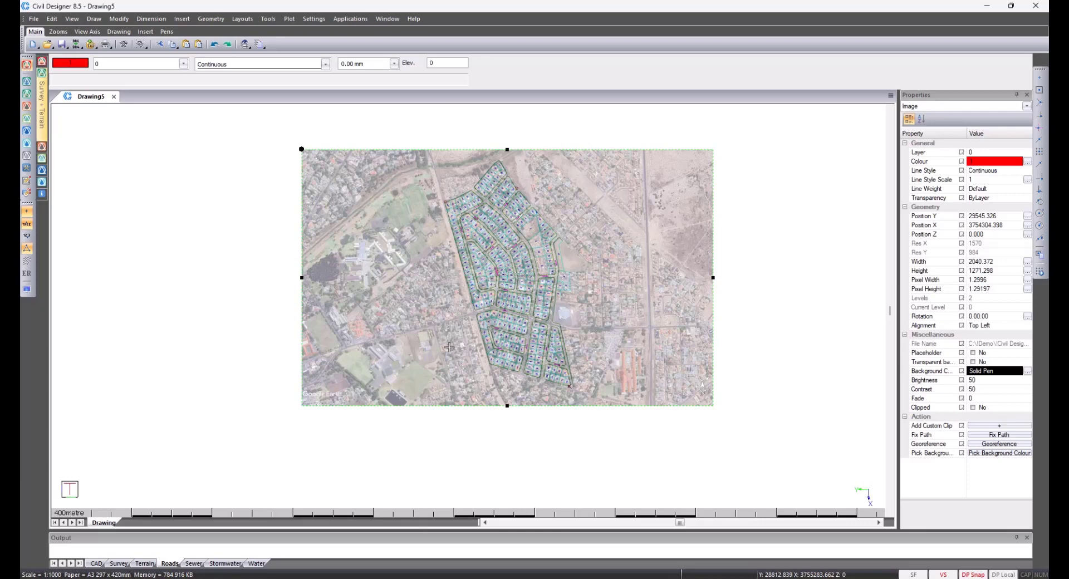
Add a new layer named Image to the drawing and switch off its visibility.
click(139, 65)
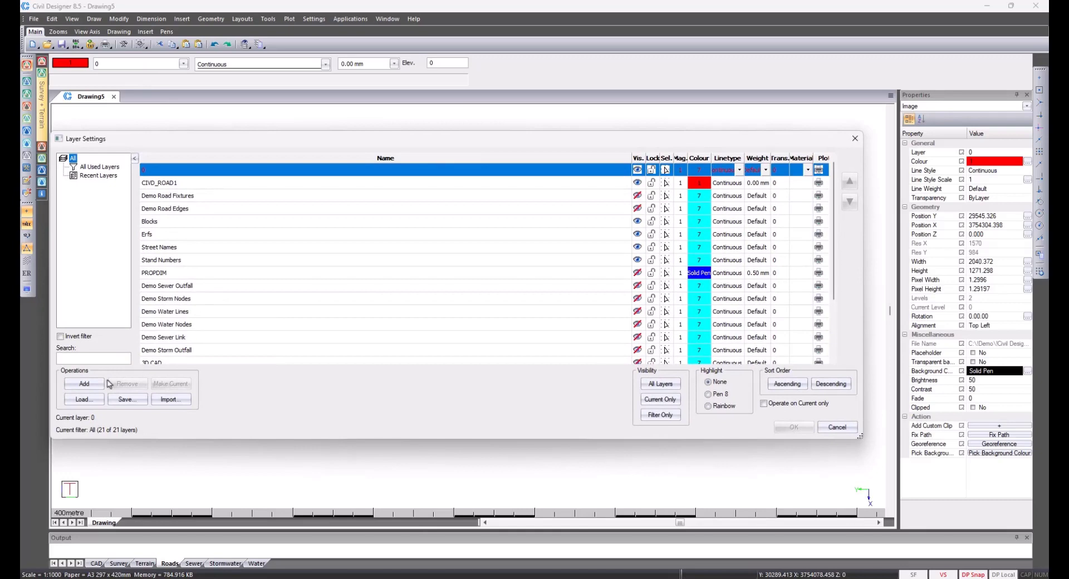
click(84, 384)
text(I)
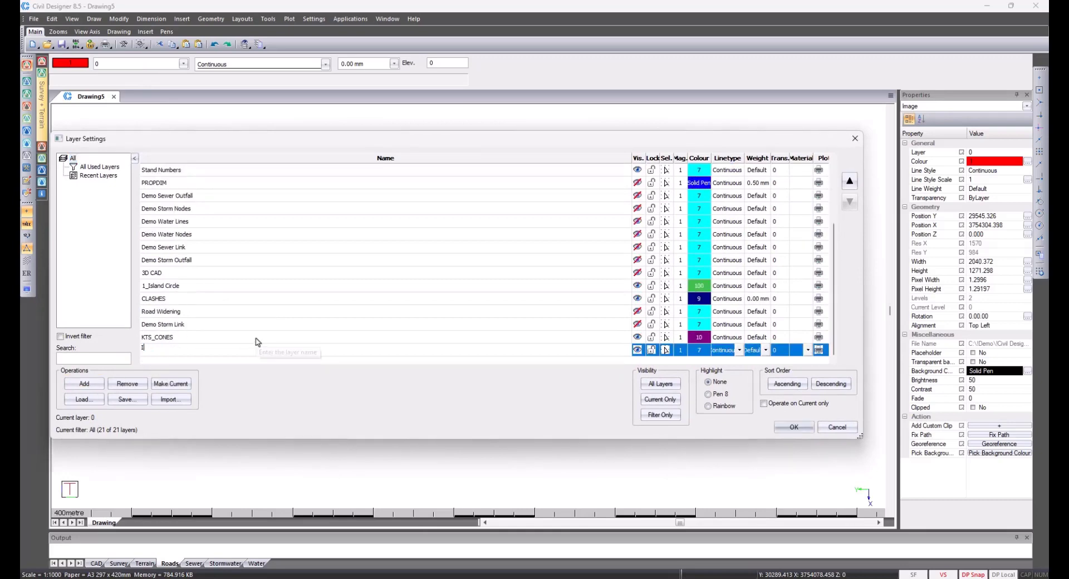
text(mage)
key(Return)
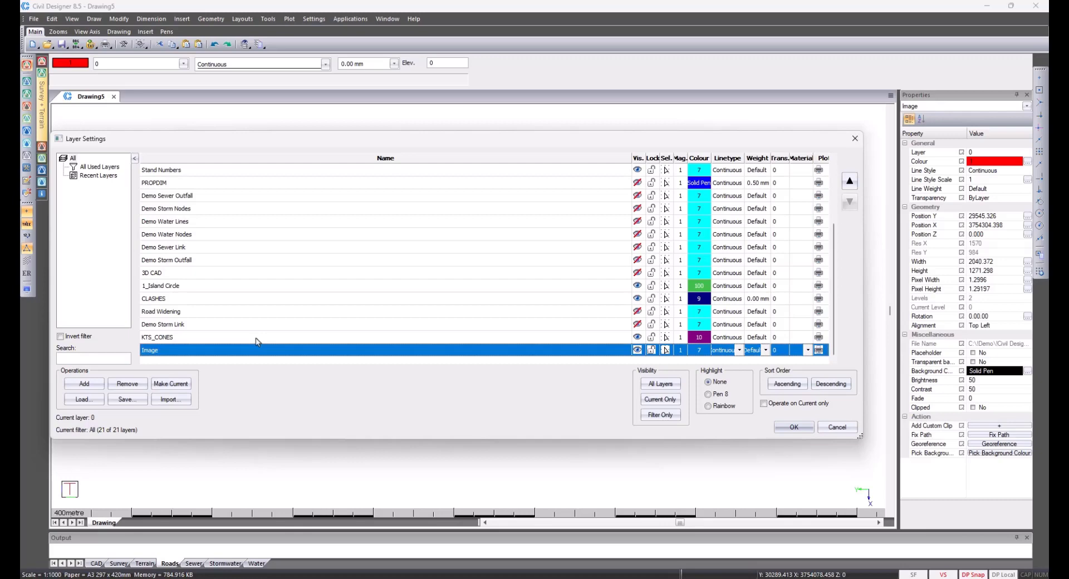
click(637, 350)
click(778, 430)
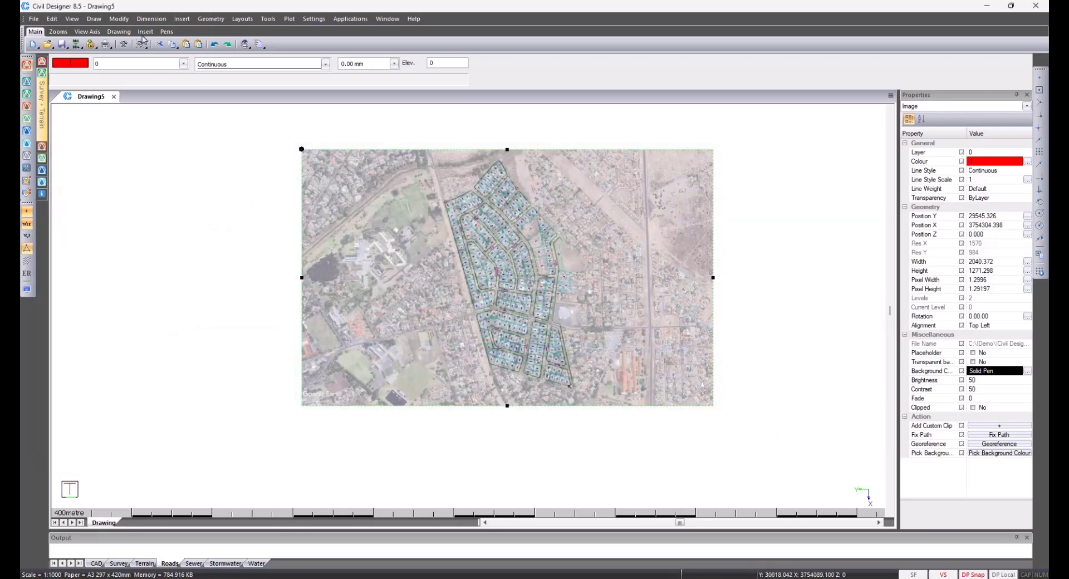
Move the selected aerial image to the hidden Image layer so that only the layout is displayed.
click(119, 19)
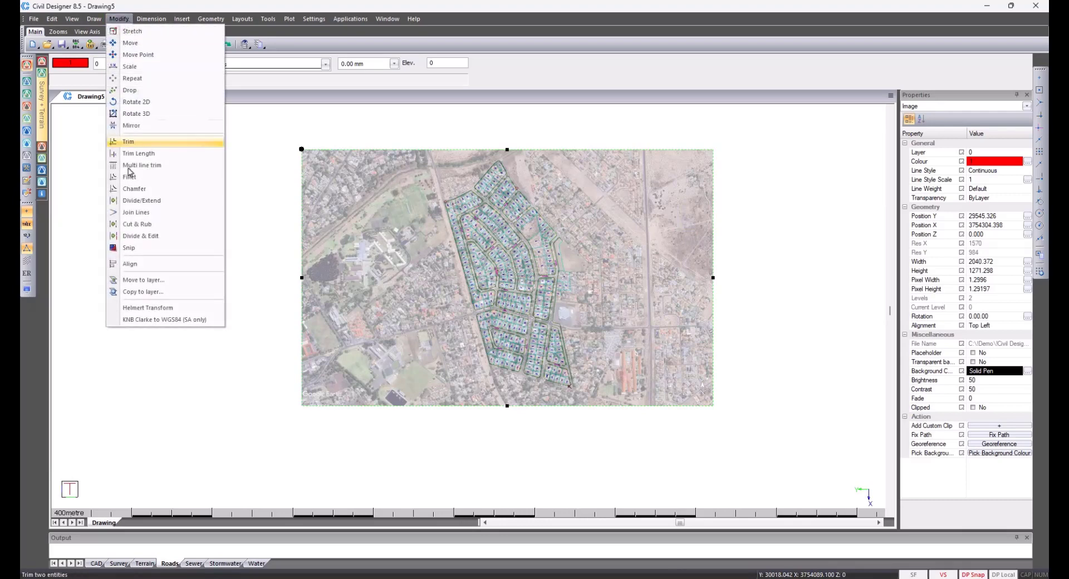
click(139, 279)
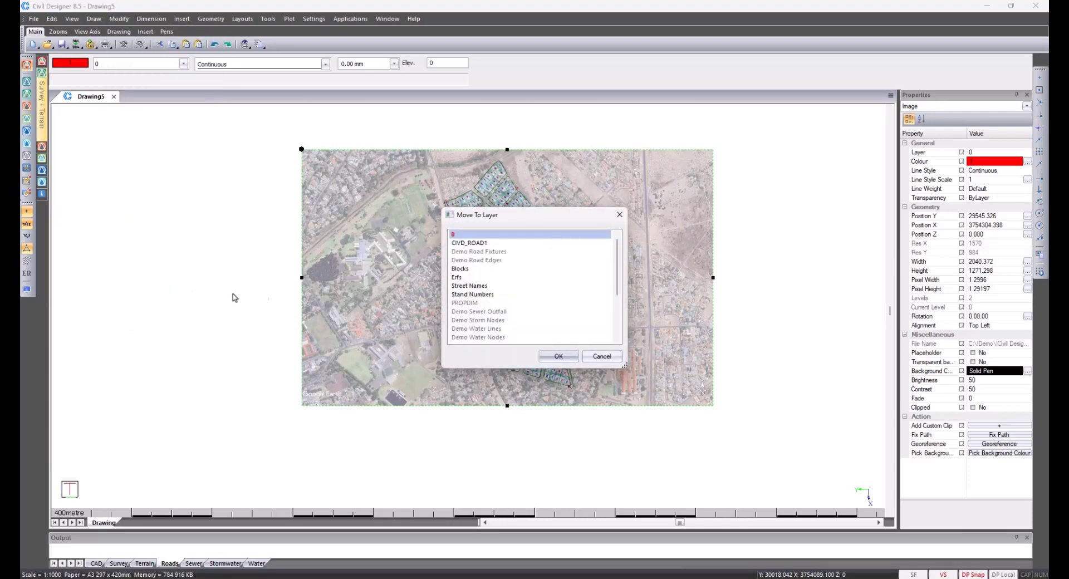
scroll(577, 317, down, 3)
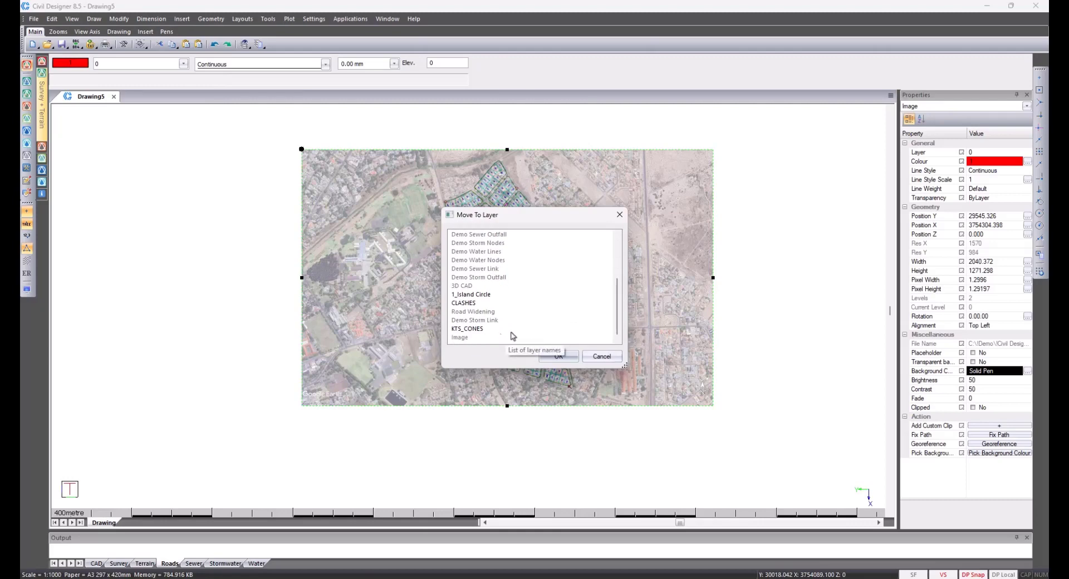
click(472, 328)
click(473, 337)
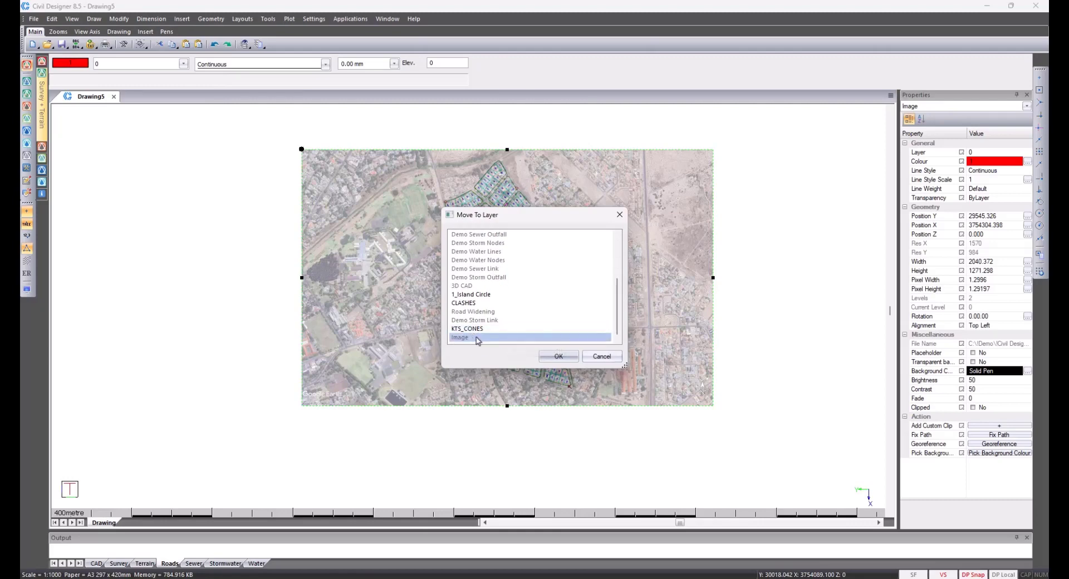
click(559, 356)
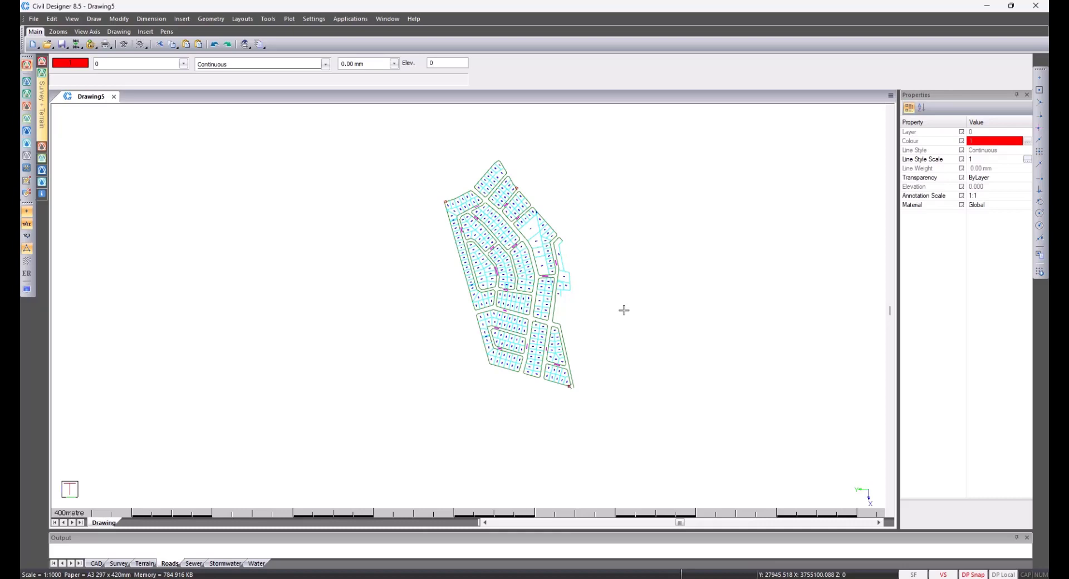
Look at the group Helmert transformation in Survey mode and return to CAD mode.
click(26, 82)
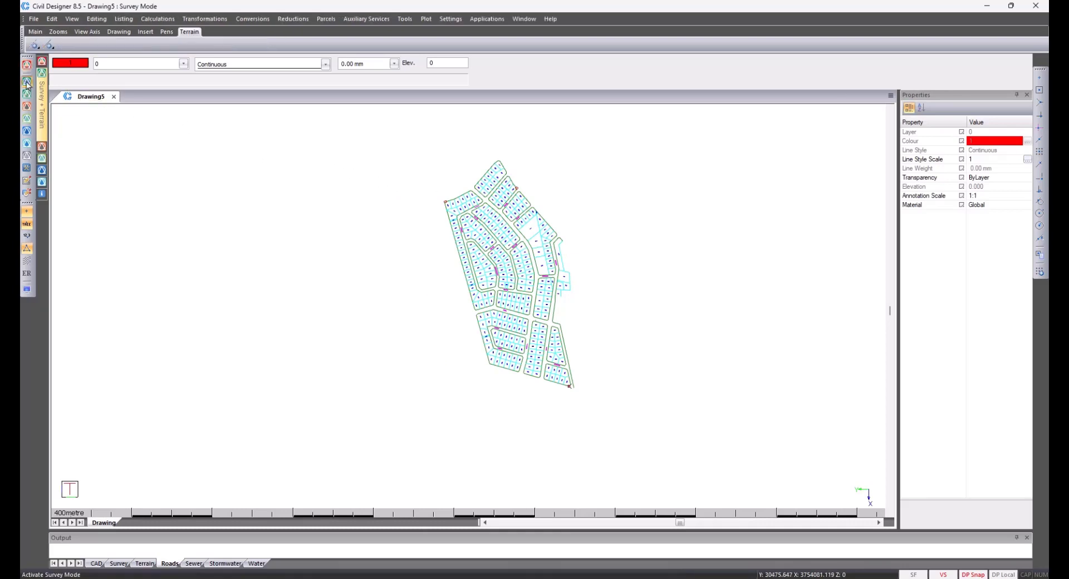
click(204, 20)
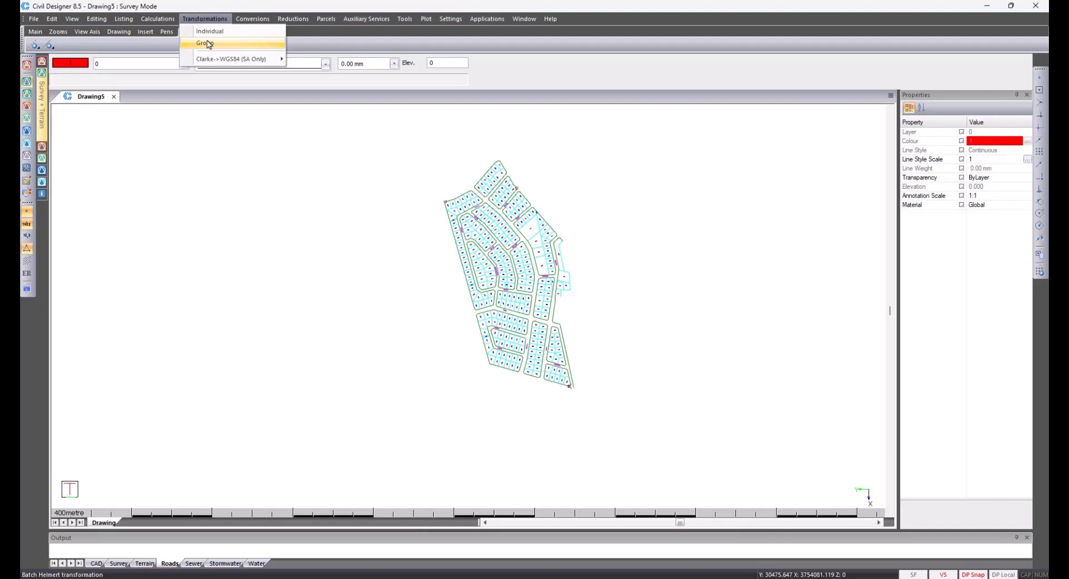
click(208, 44)
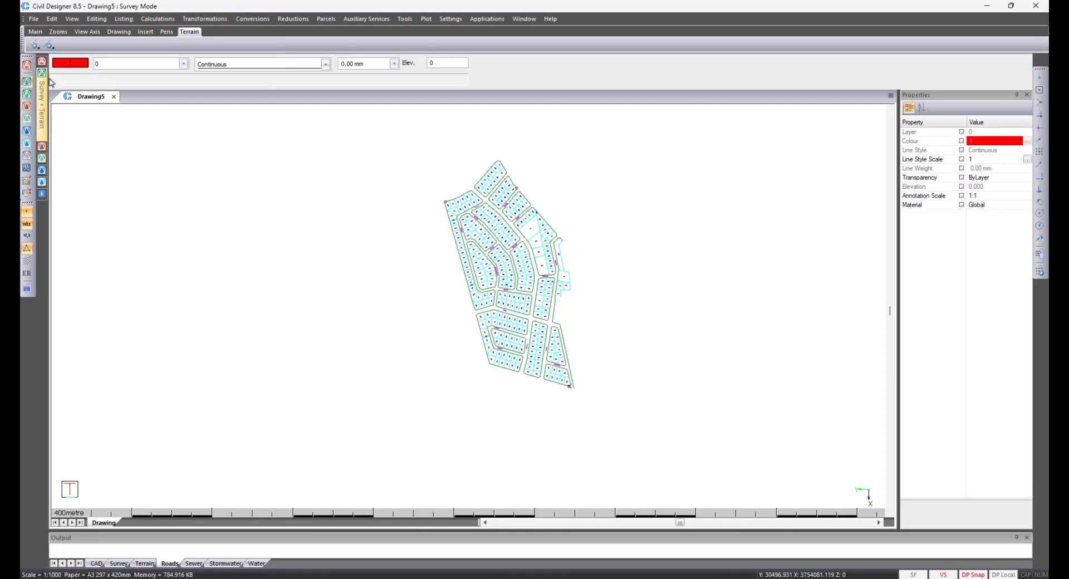
click(26, 64)
Place a geometry construction cross in the middle of the layout and end the command.
click(211, 19)
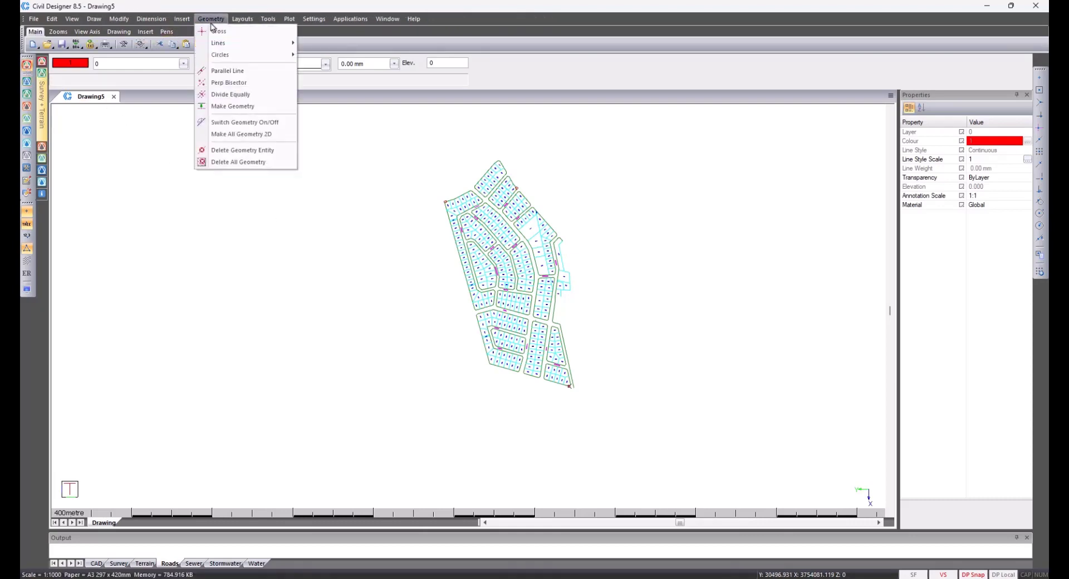
click(215, 34)
click(518, 278)
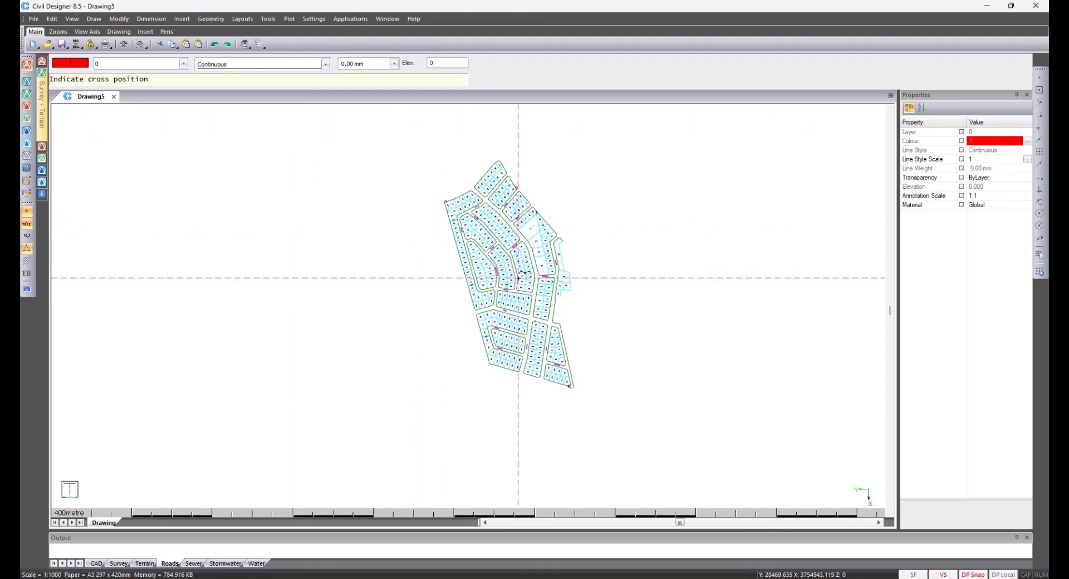
right_click(636, 279)
click(658, 295)
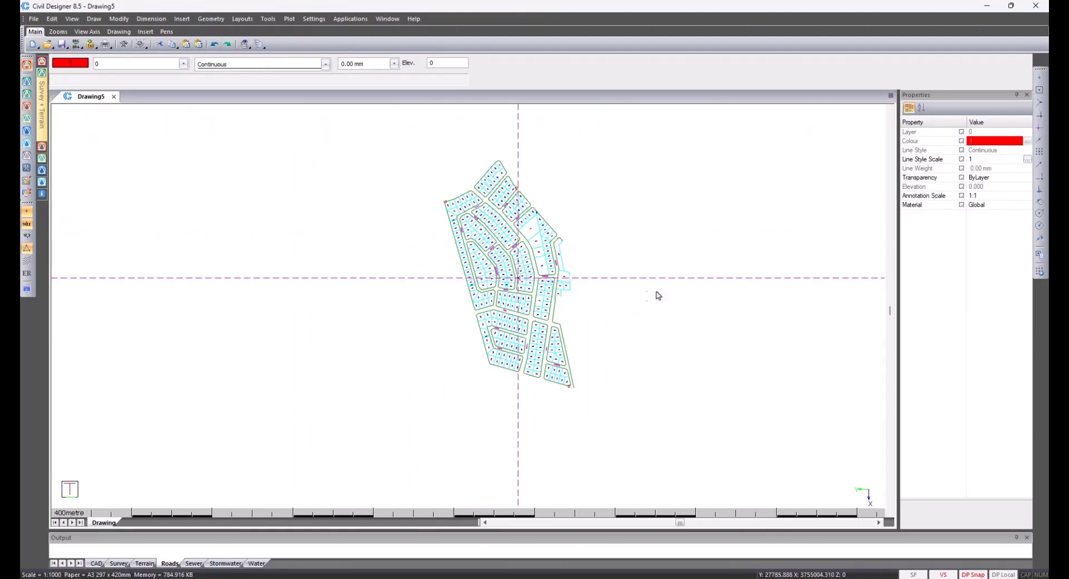
Examine the terrain points around benchmark BM1, away from the layout.
right_click(596, 331)
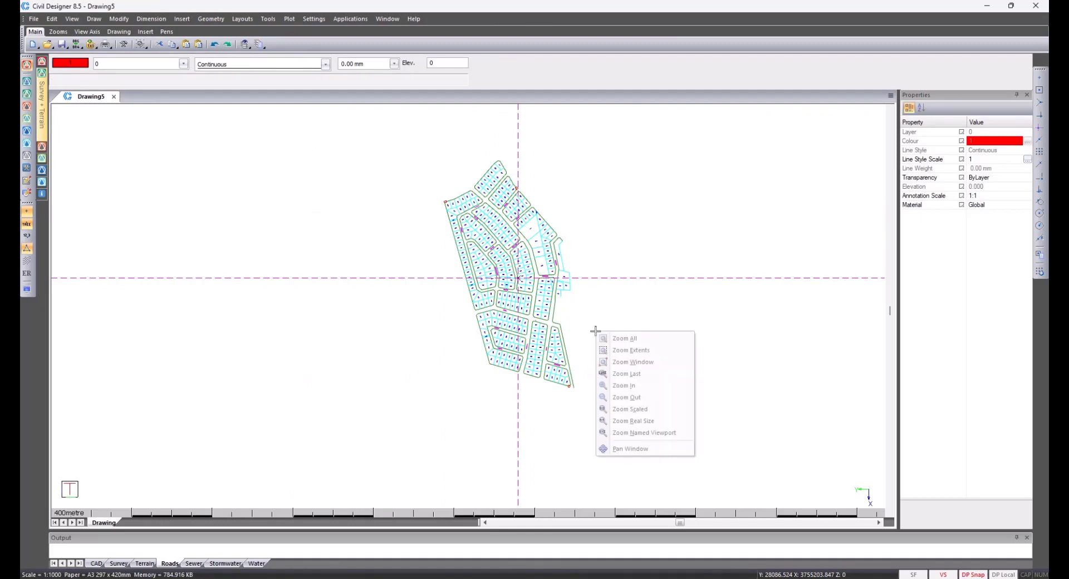
click(601, 336)
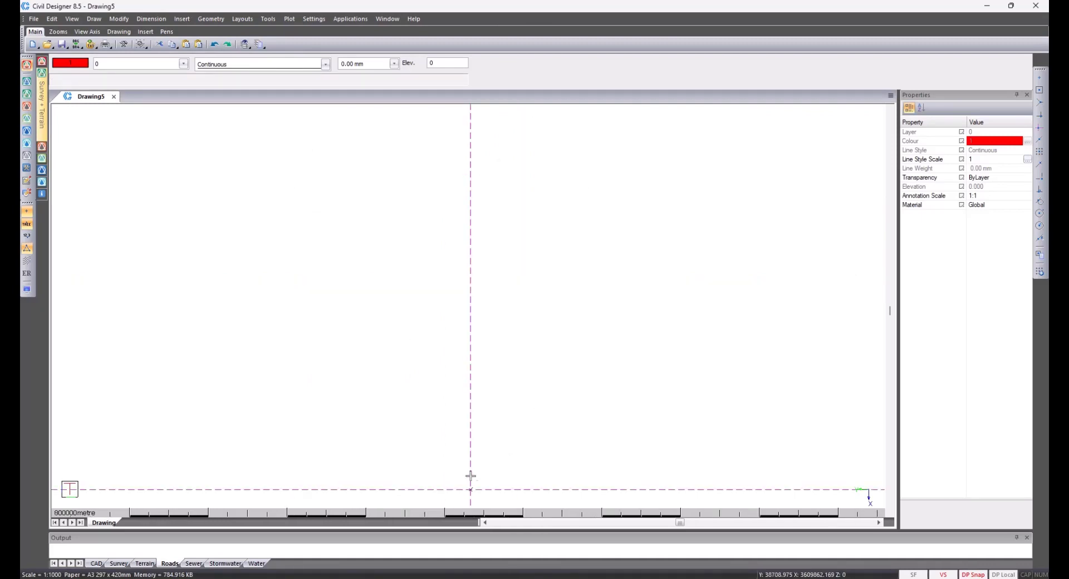
right_click(465, 125)
key(w)
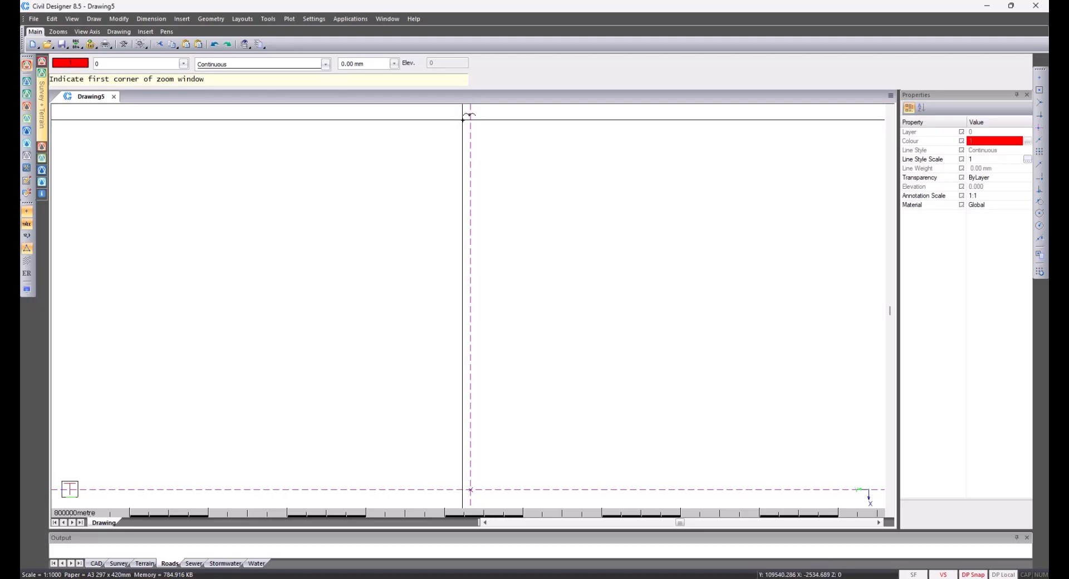
click(463, 119)
click(467, 122)
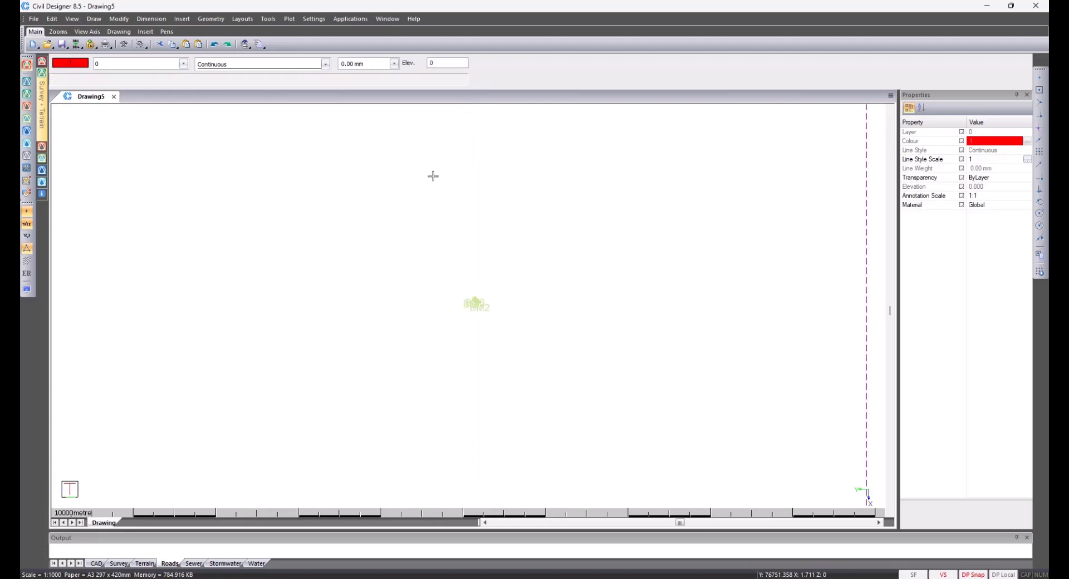
scroll(471, 300, up, 5)
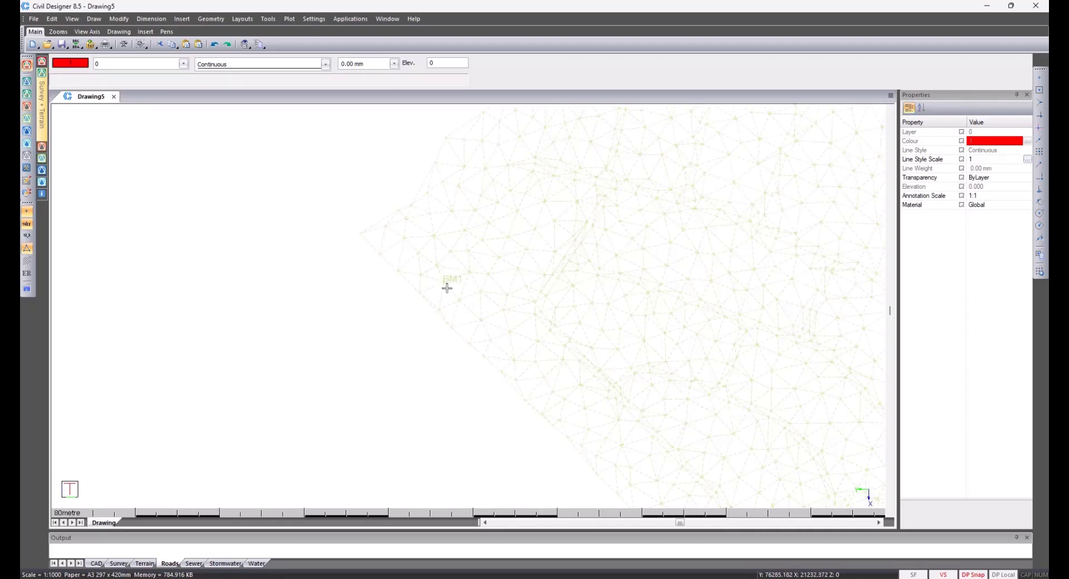
scroll(448, 286, up, 2)
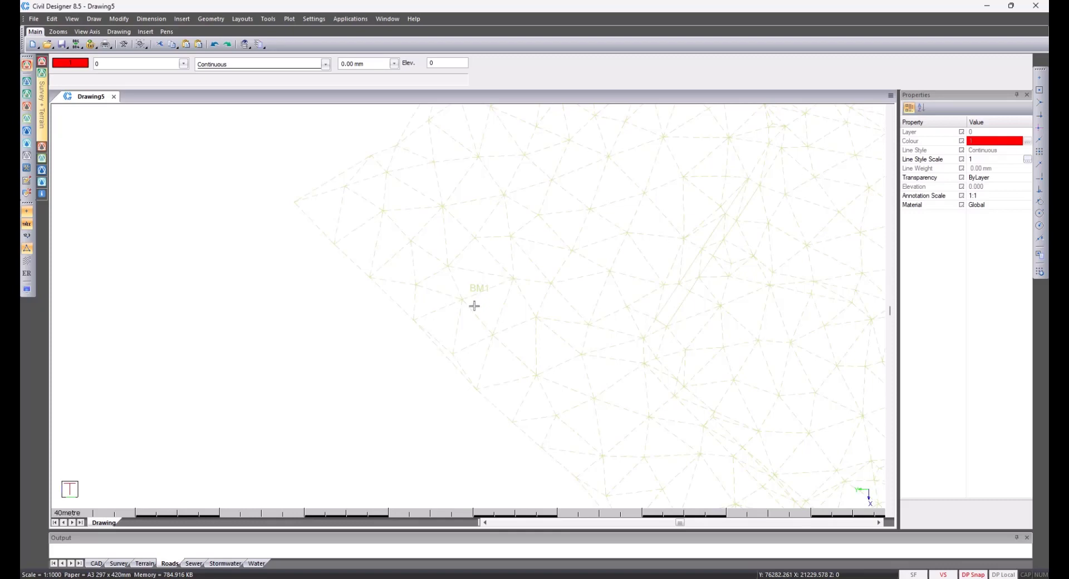
Look at the constants options of Database Dimensions in Terrain mode with Apply Constants enabled, and leave without applying them.
click(25, 100)
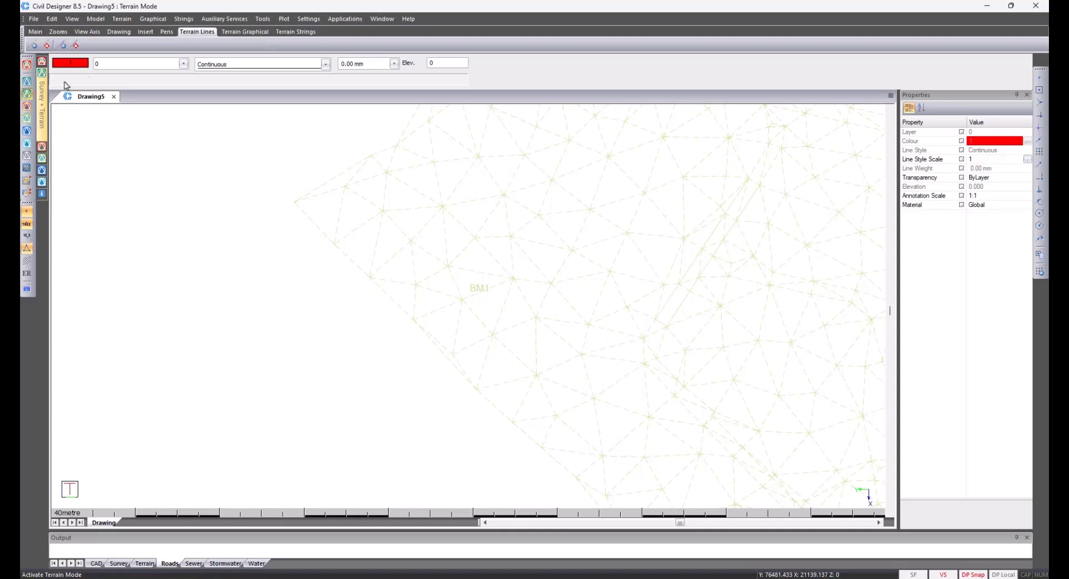
click(266, 21)
click(273, 31)
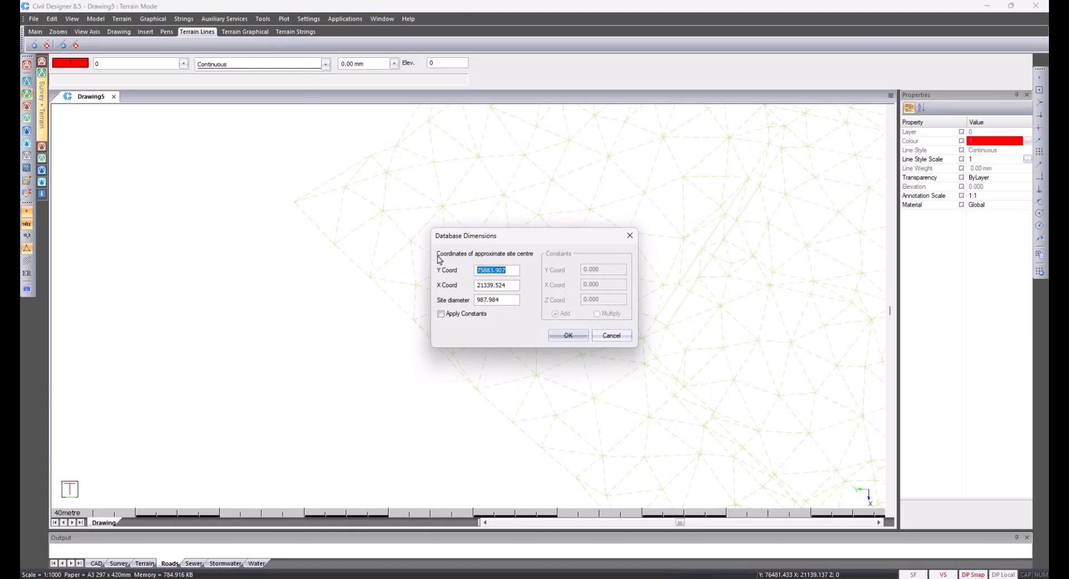
click(441, 314)
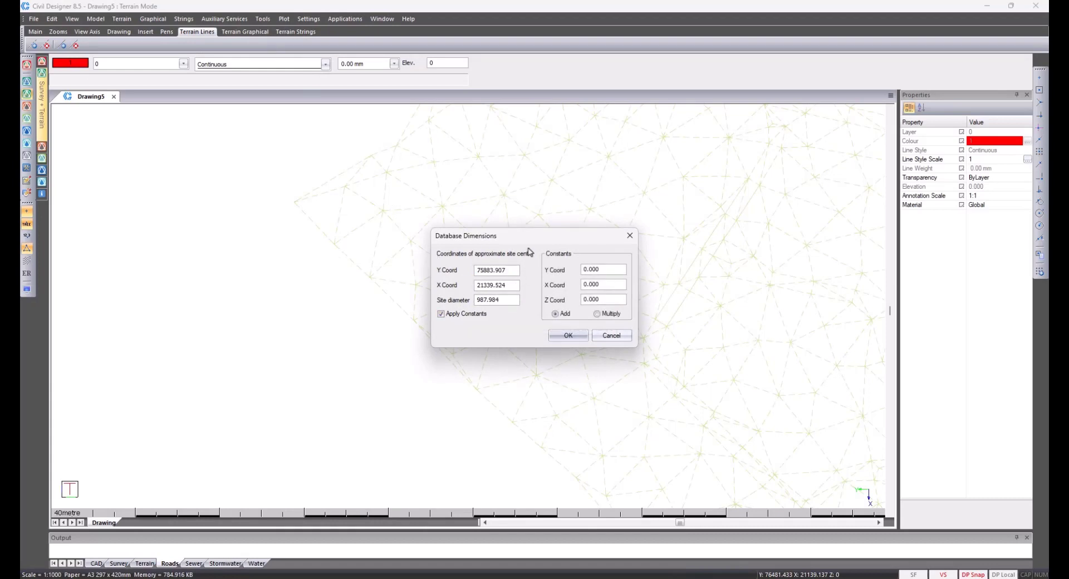
drag(523, 236, 554, 225)
drag(639, 207, 690, 193)
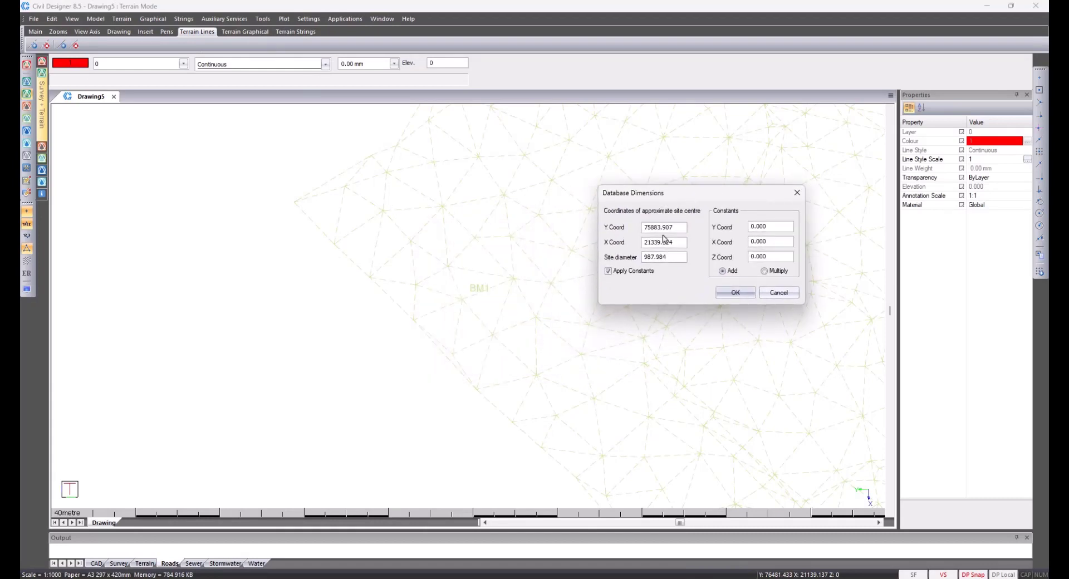
click(778, 292)
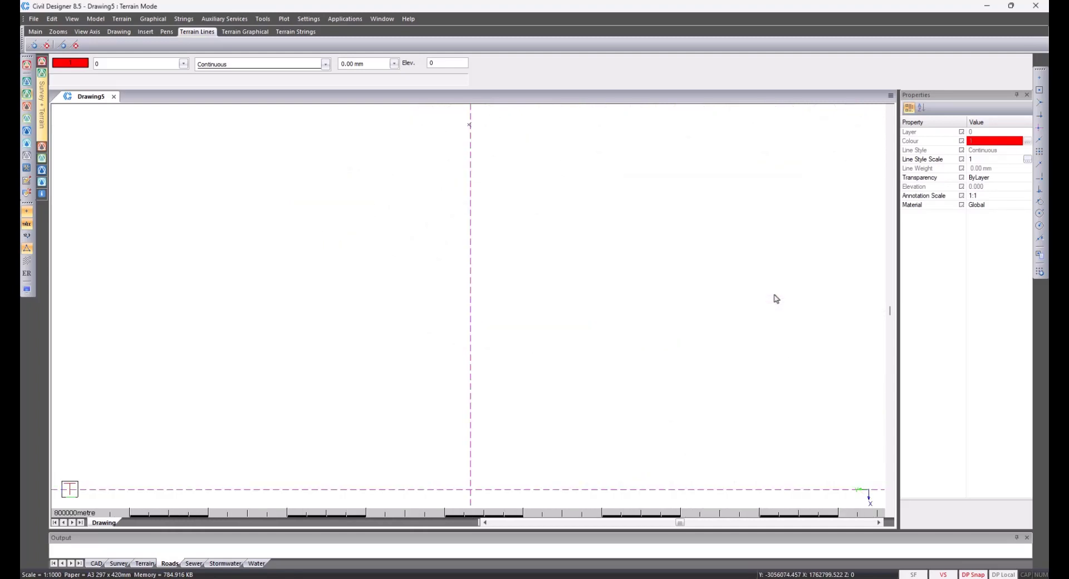
List the coordinates of benchmark BM1 in Survey mode with zero constants and screen output, and enlarge the output area to read them.
right_click(777, 299)
click(779, 302)
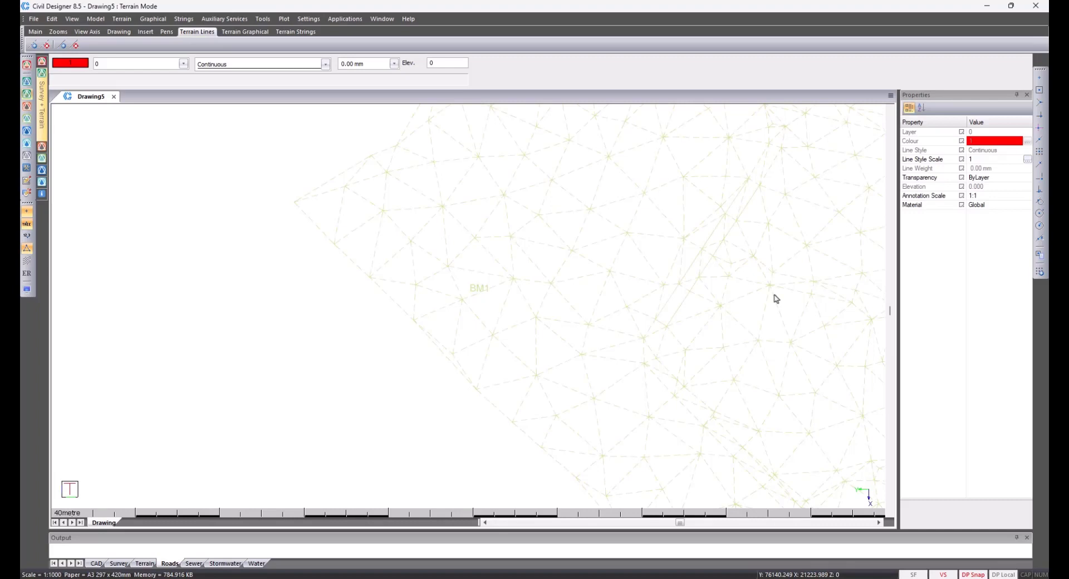
click(26, 82)
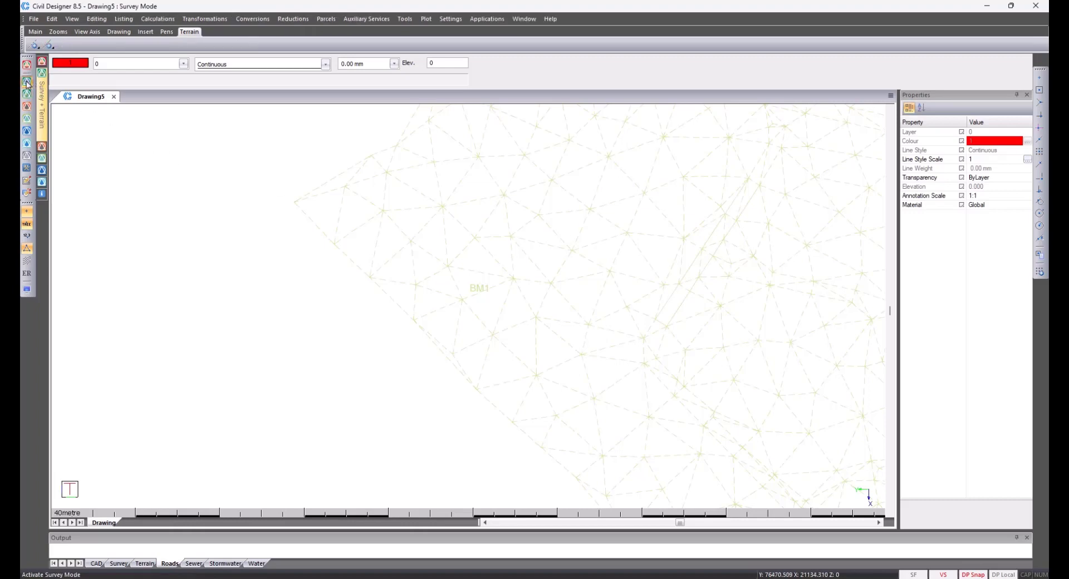
click(117, 19)
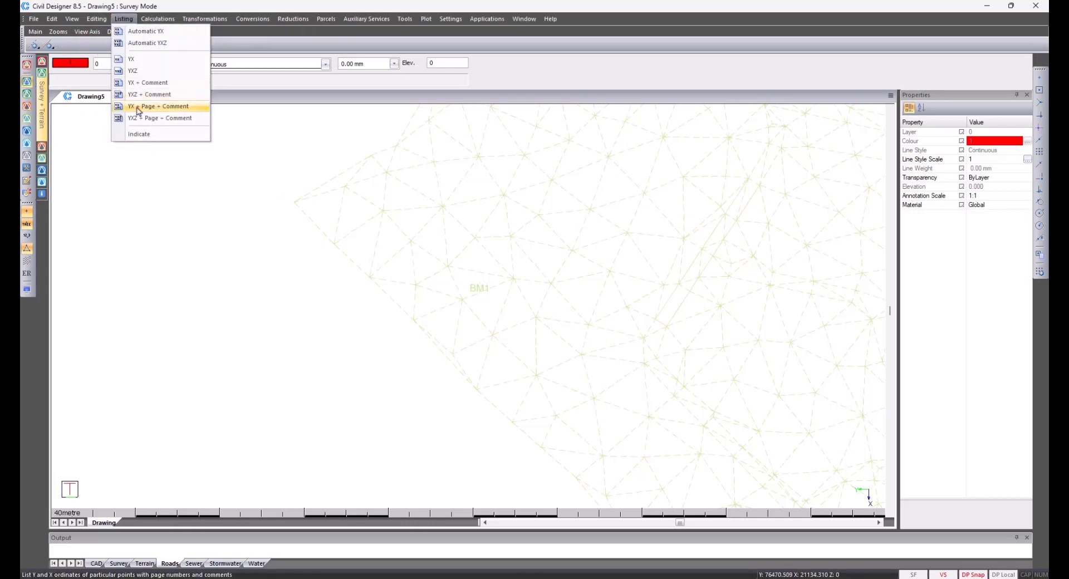
click(161, 139)
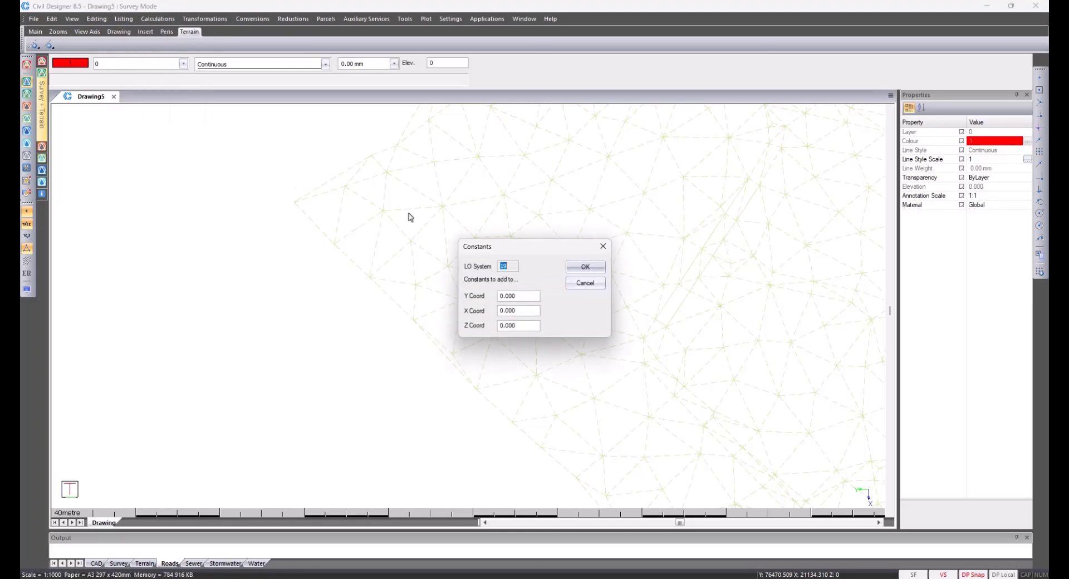
click(574, 266)
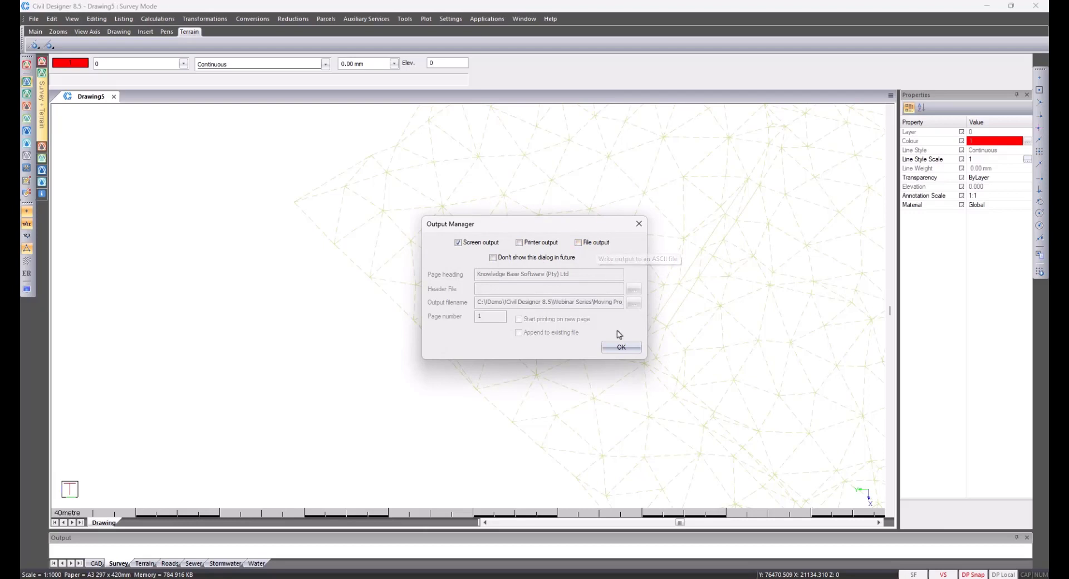
click(626, 348)
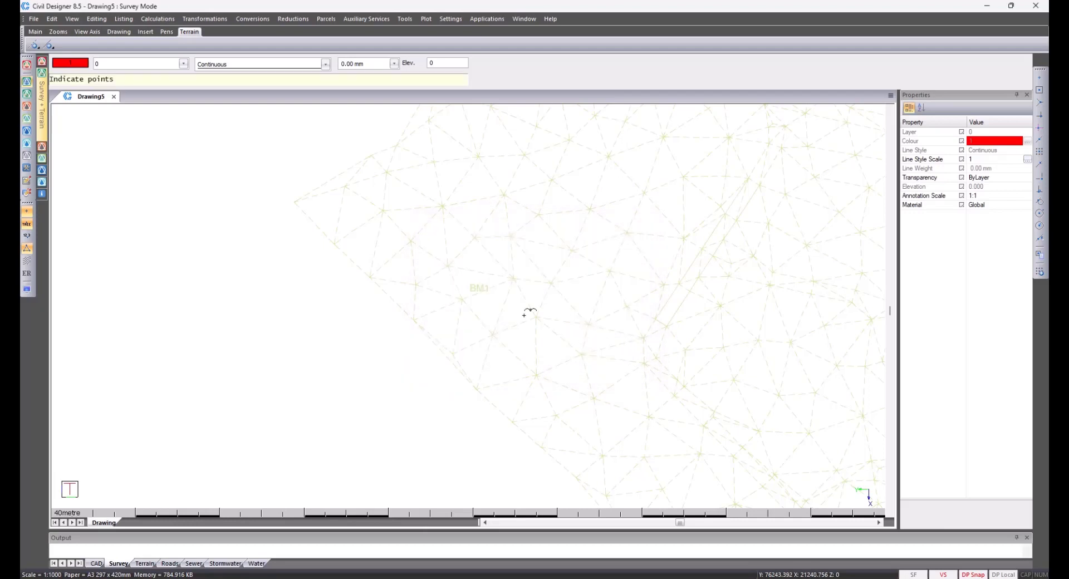
click(474, 283)
right_click(478, 282)
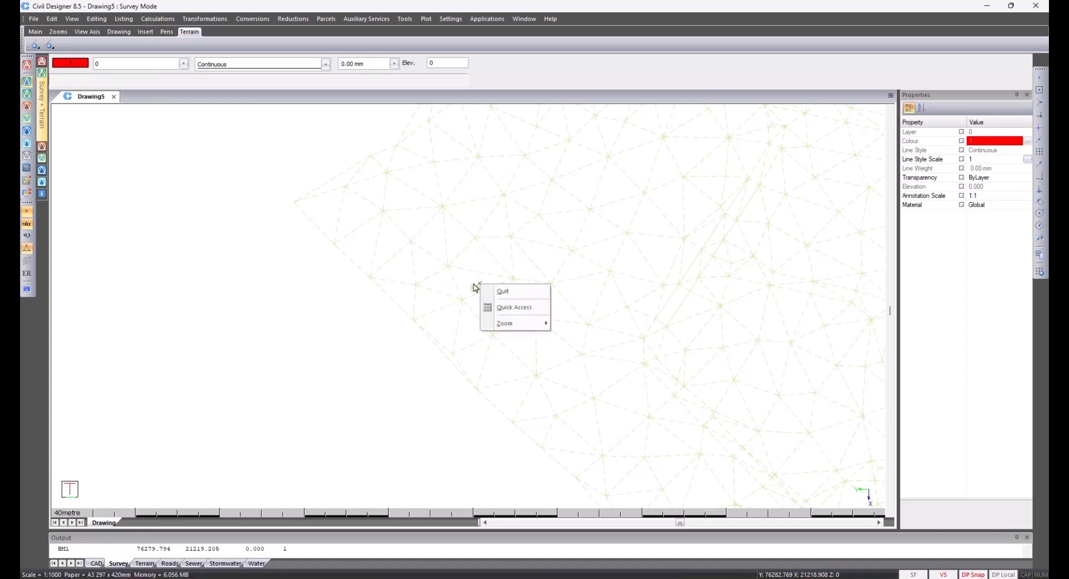
click(504, 291)
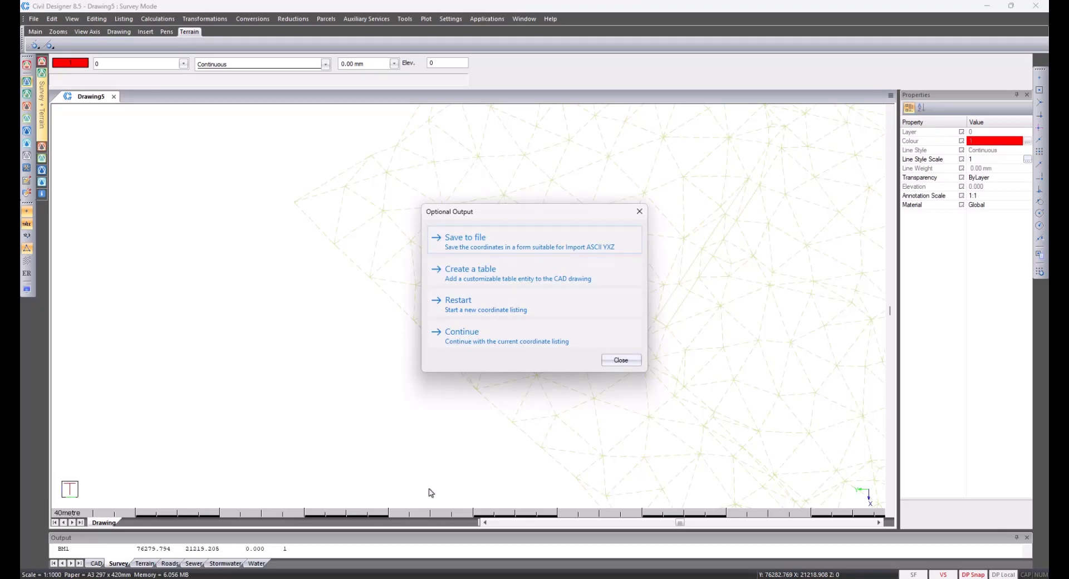
click(621, 361)
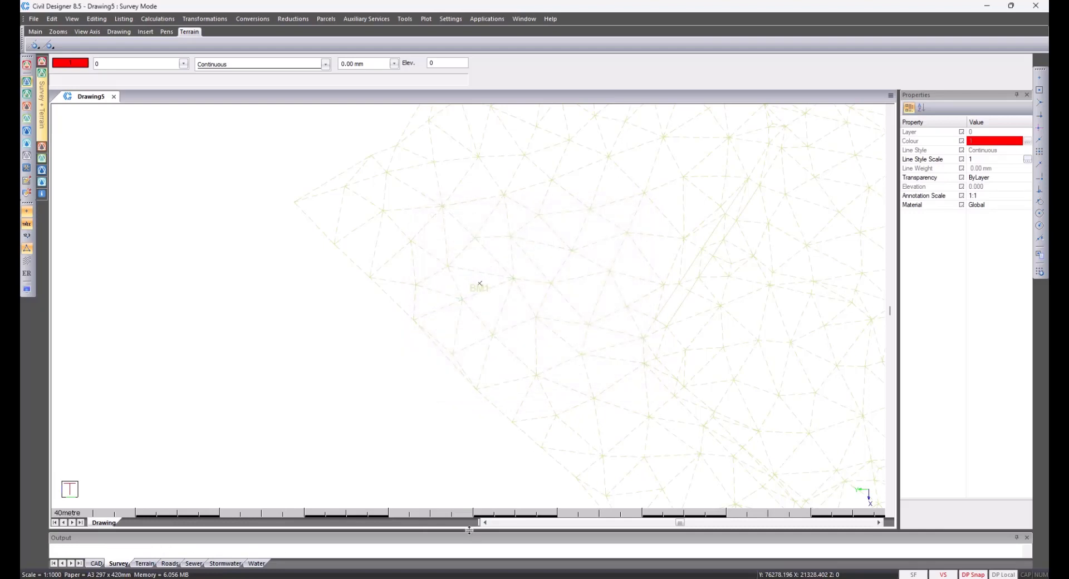
drag(470, 530, 467, 464)
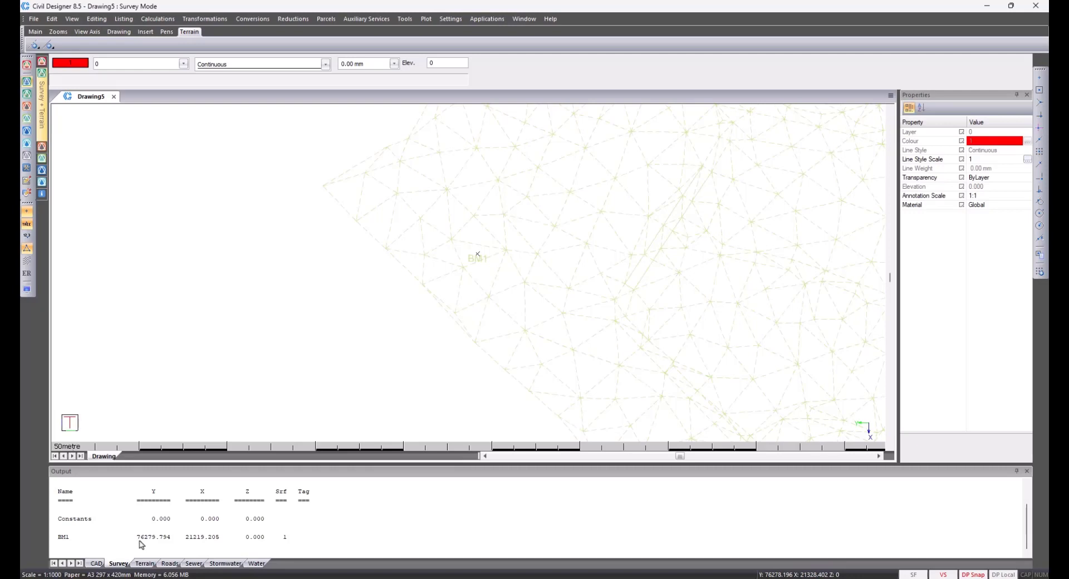
Bring the circled corner of parcel 1014 in the layout into view and switch to CAD mode.
right_click(433, 383)
key(e)
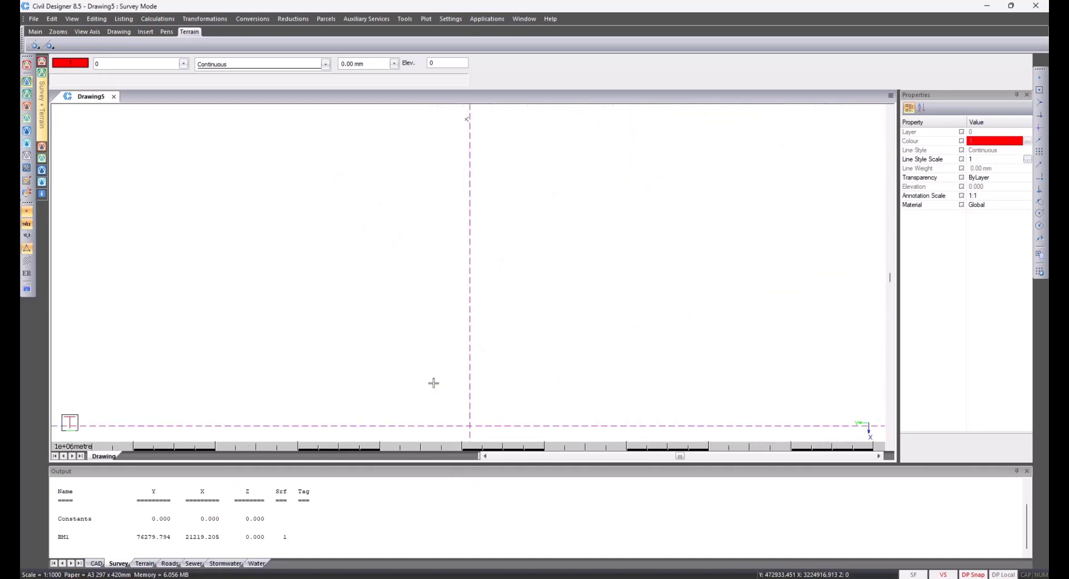
drag(433, 383, 482, 435)
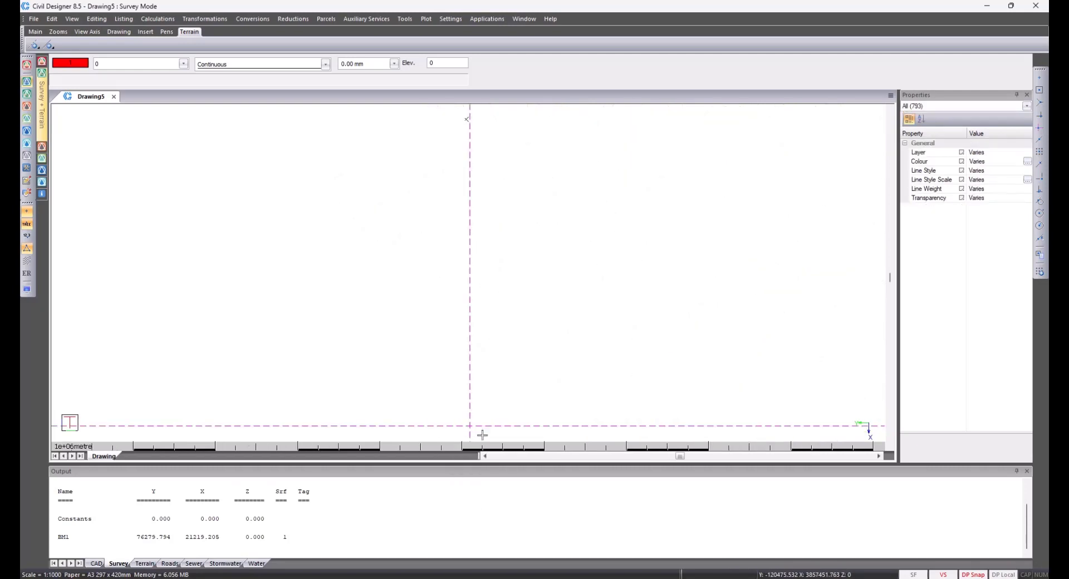
right_click(482, 435)
key(s)
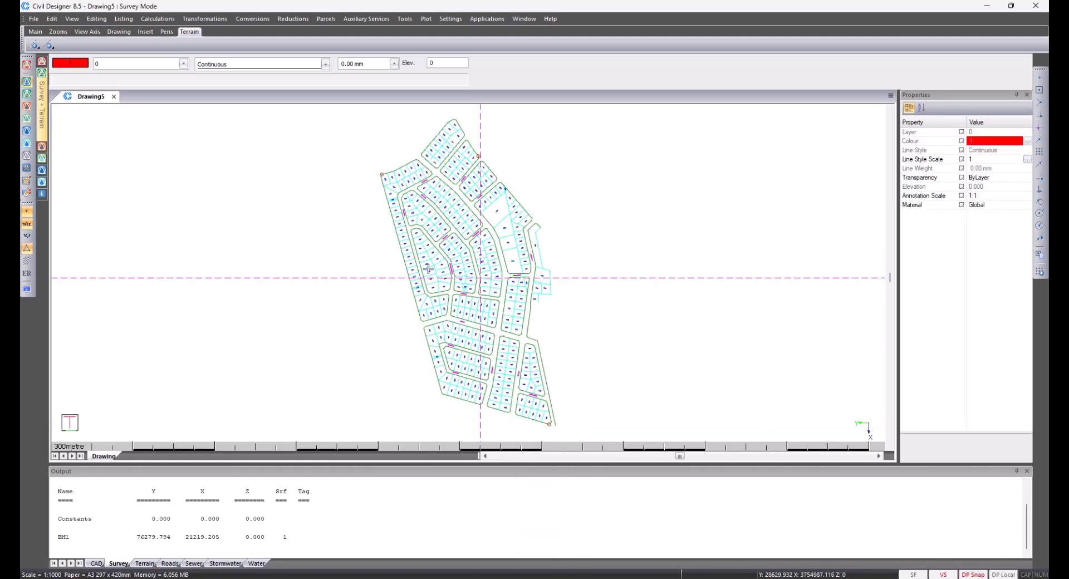
scroll(386, 179, up, 6)
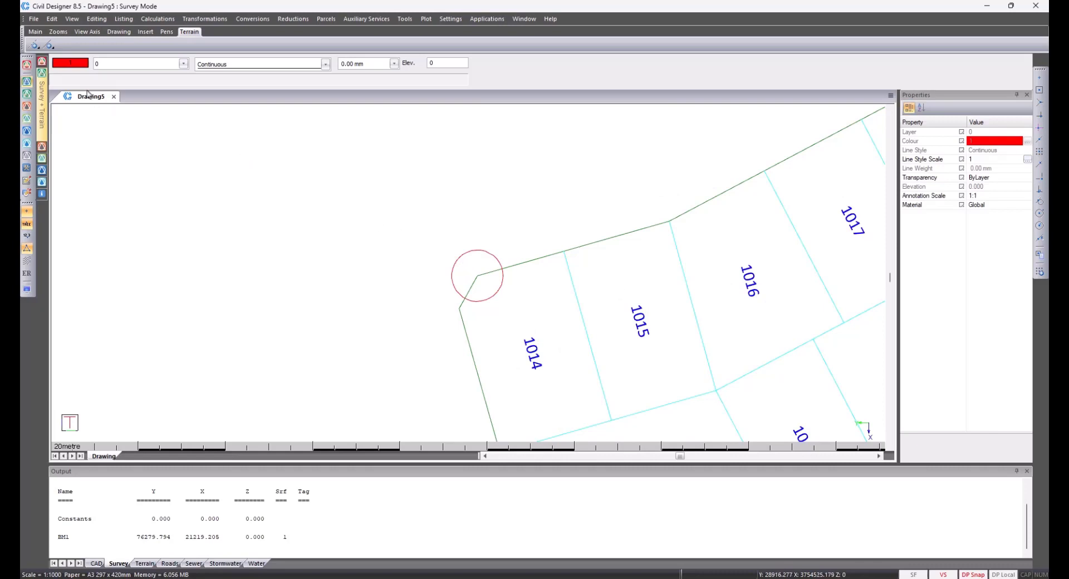
click(26, 66)
click(151, 18)
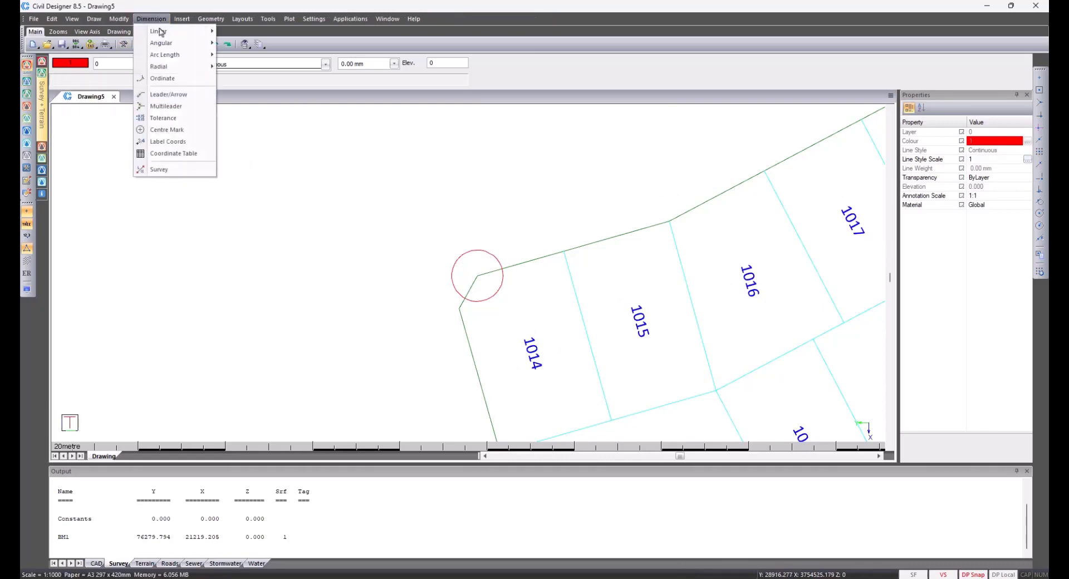
click(178, 145)
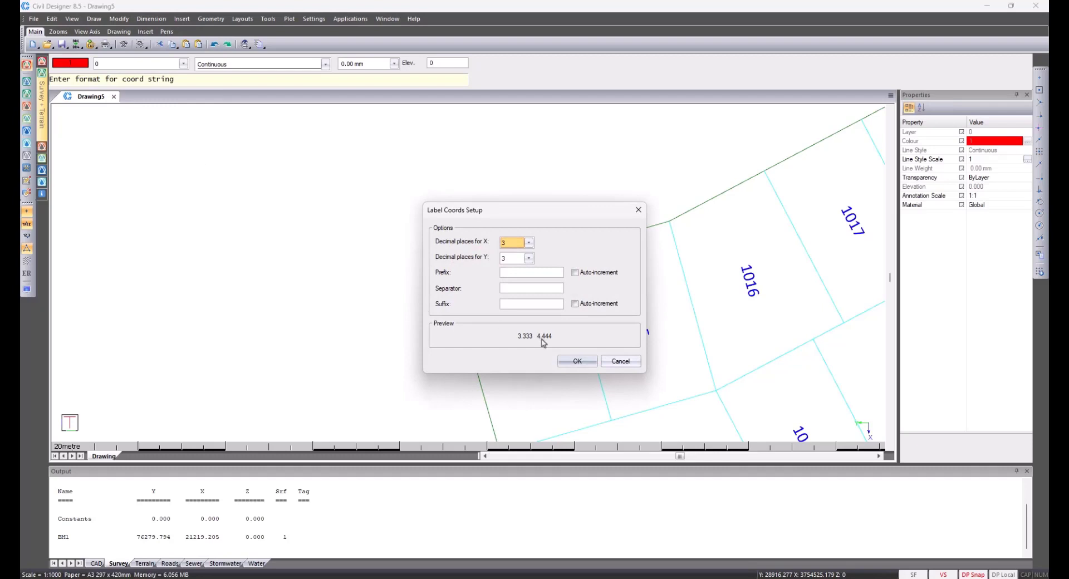
click(574, 361)
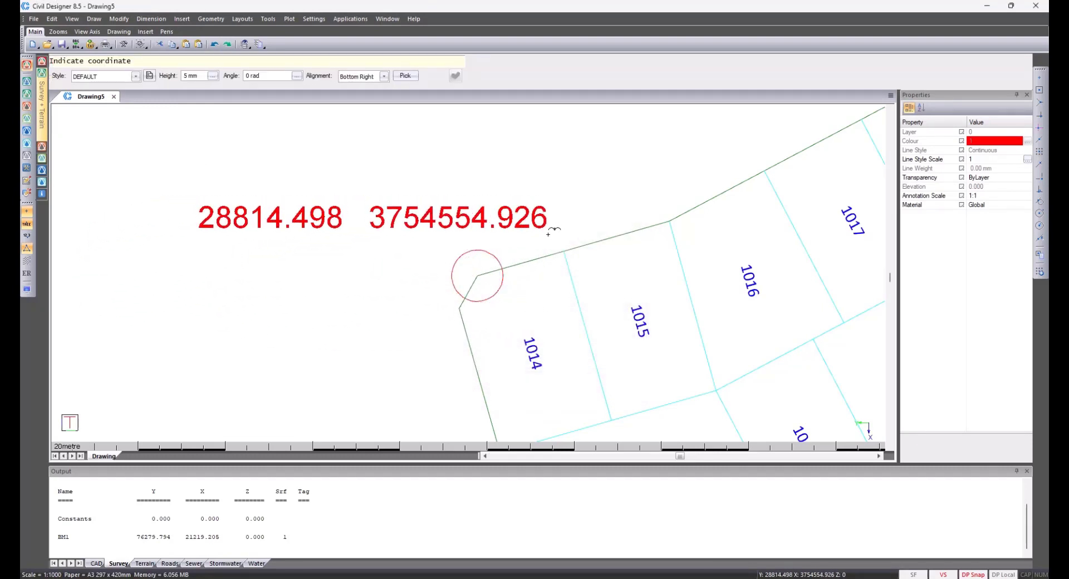
key(Escape)
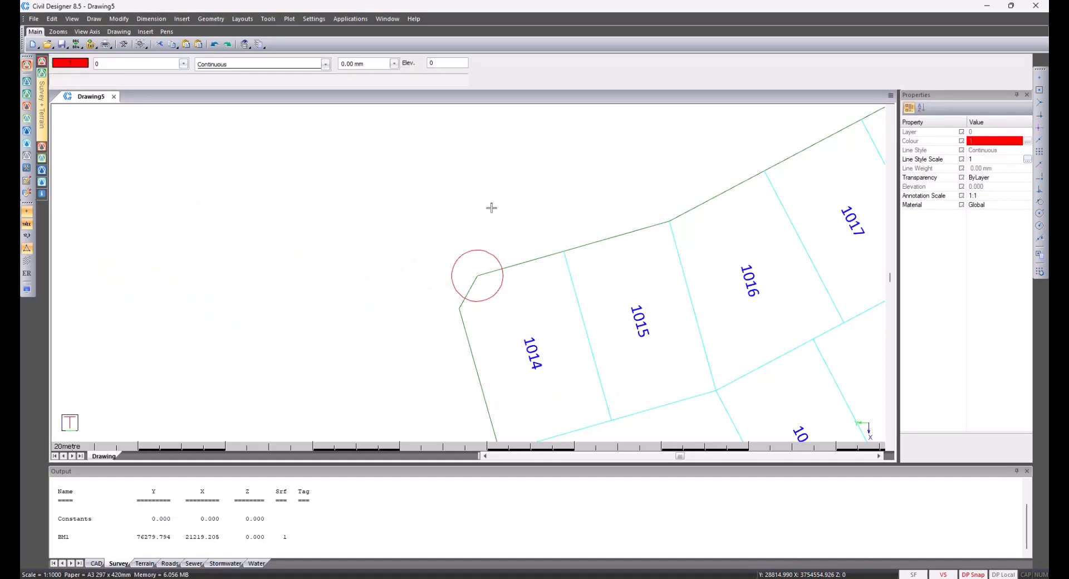
Start a coordinate table with the generated label BM1A and add the circled corner of parcel 1014 to it as BM1A.
click(142, 18)
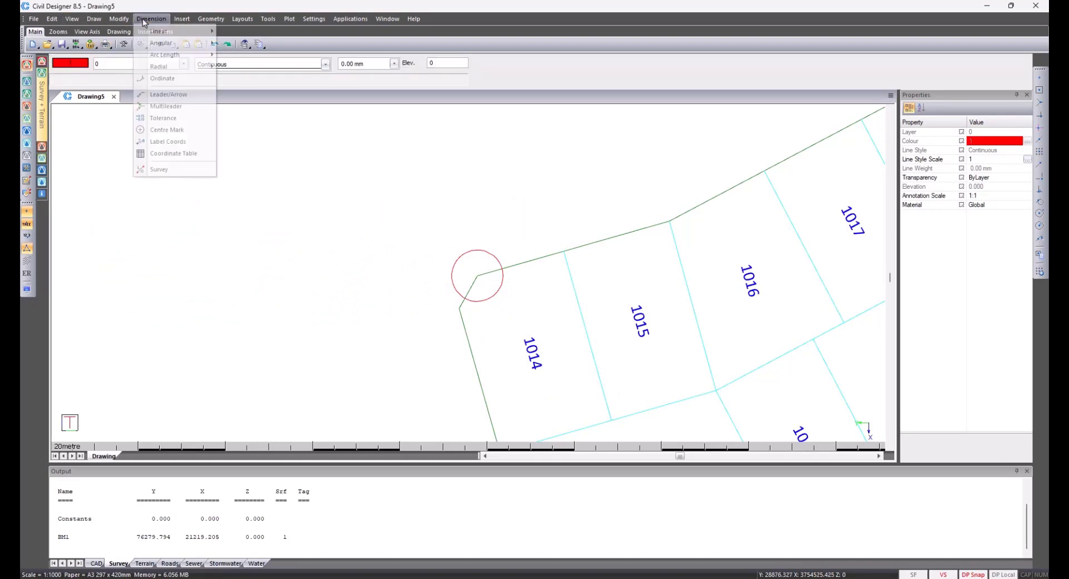
click(175, 153)
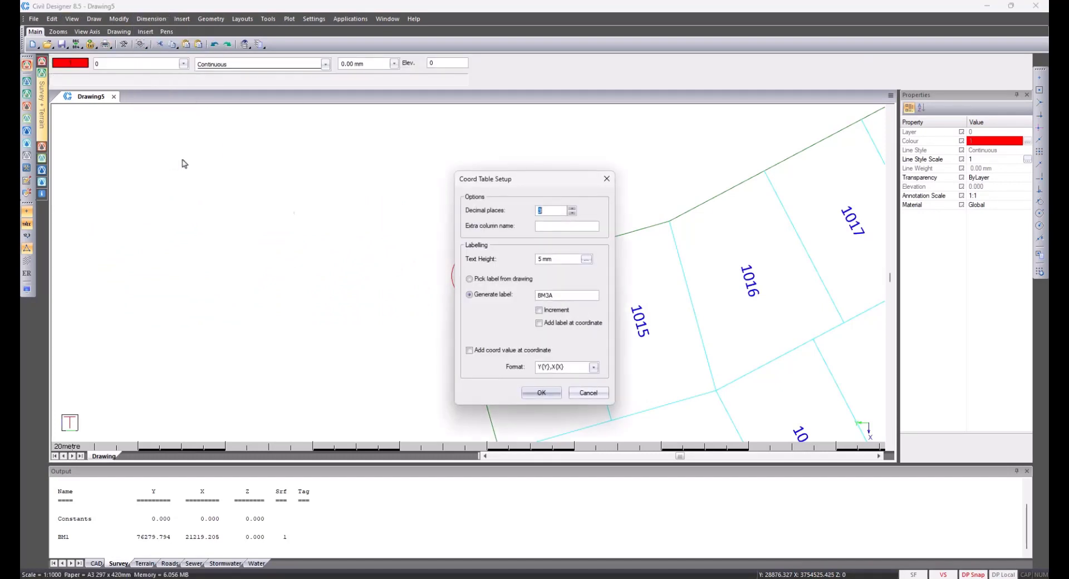
click(550, 296)
key(BackSpace)
text(1)
click(541, 393)
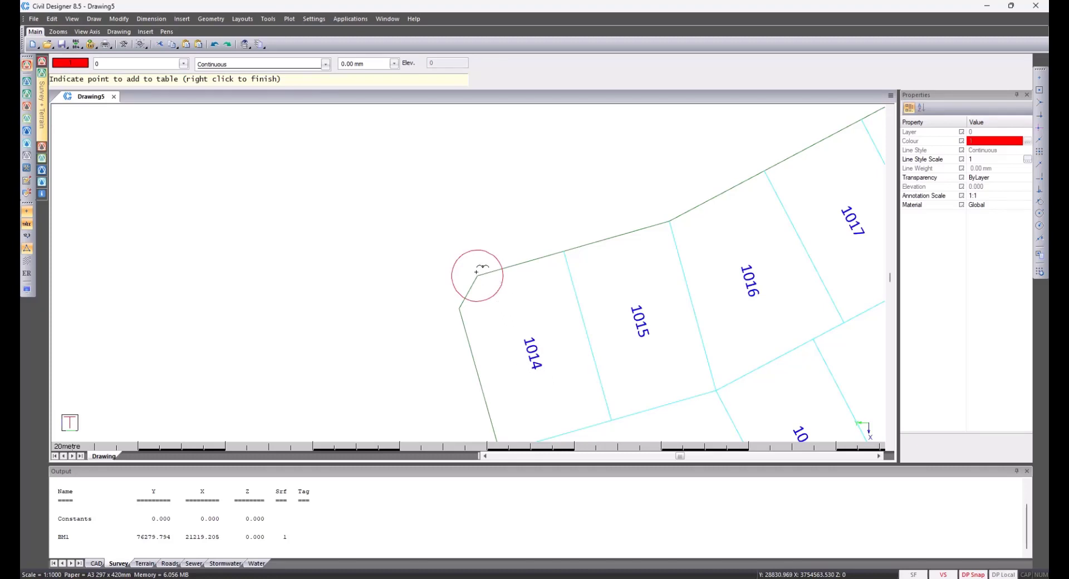
click(477, 275)
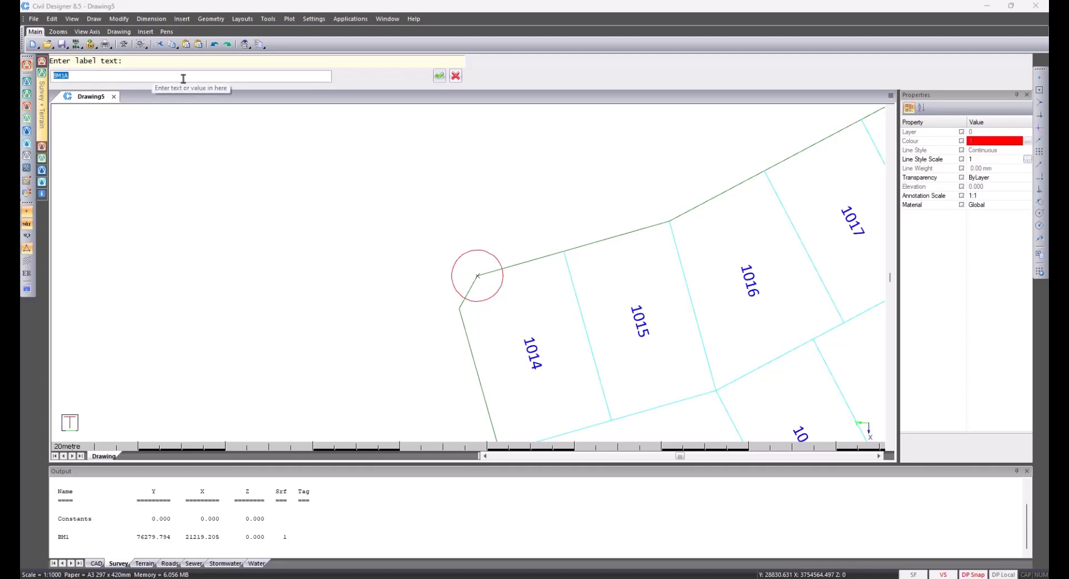
click(440, 81)
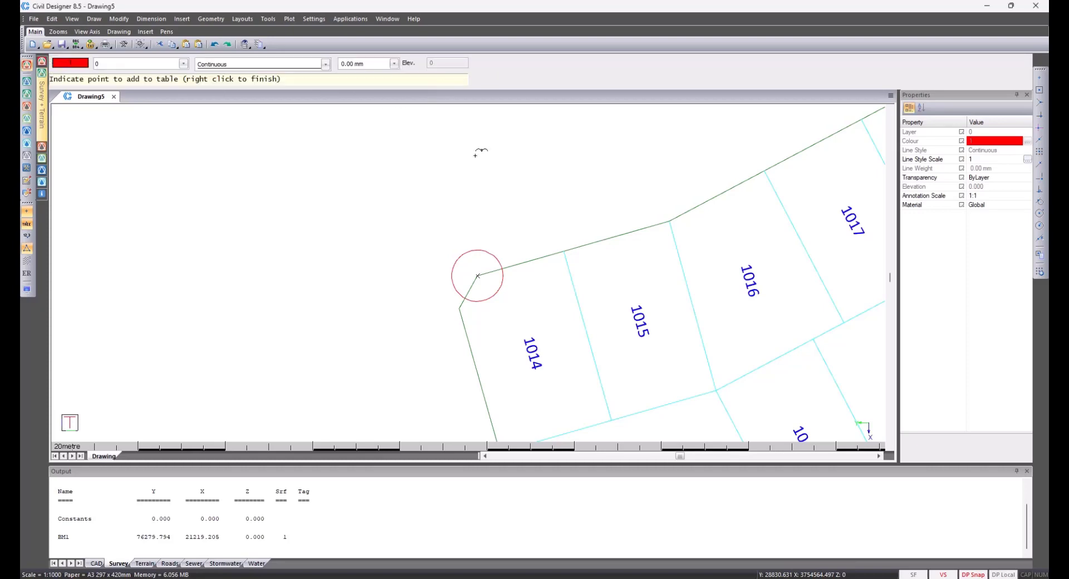
Add the circled corner of parcel 1121 to the coordinate table with the label BM2A.
scroll(678, 282, down, 10)
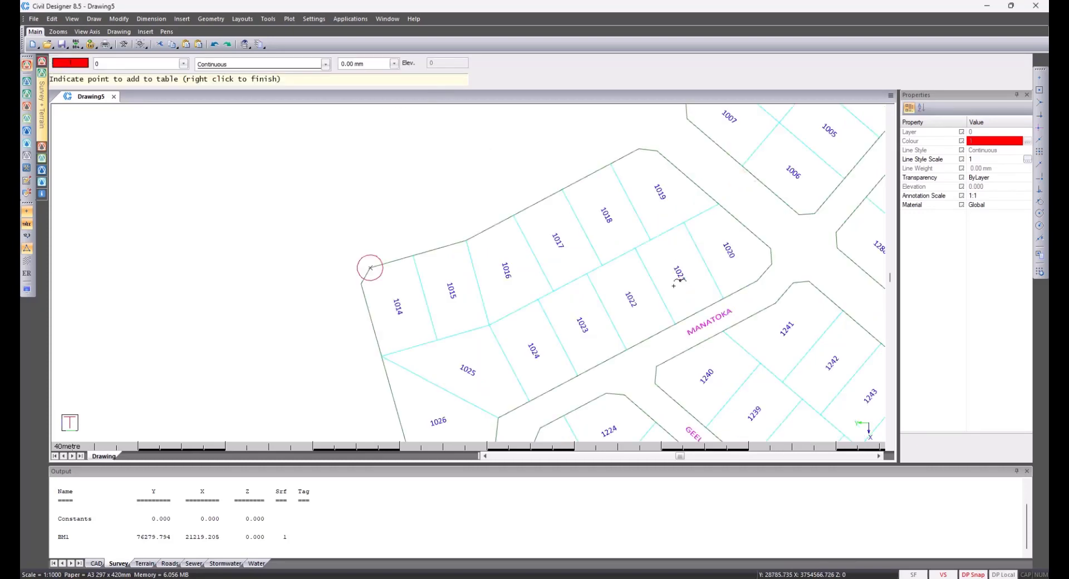
scroll(674, 286, down, 1)
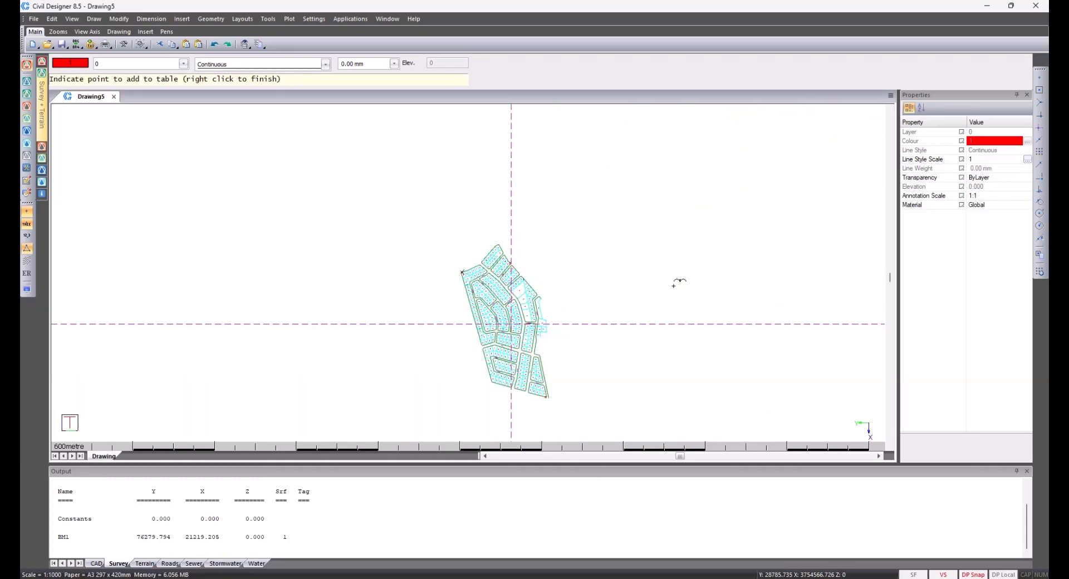
scroll(544, 398, up, 1)
scroll(469, 254, up, 10)
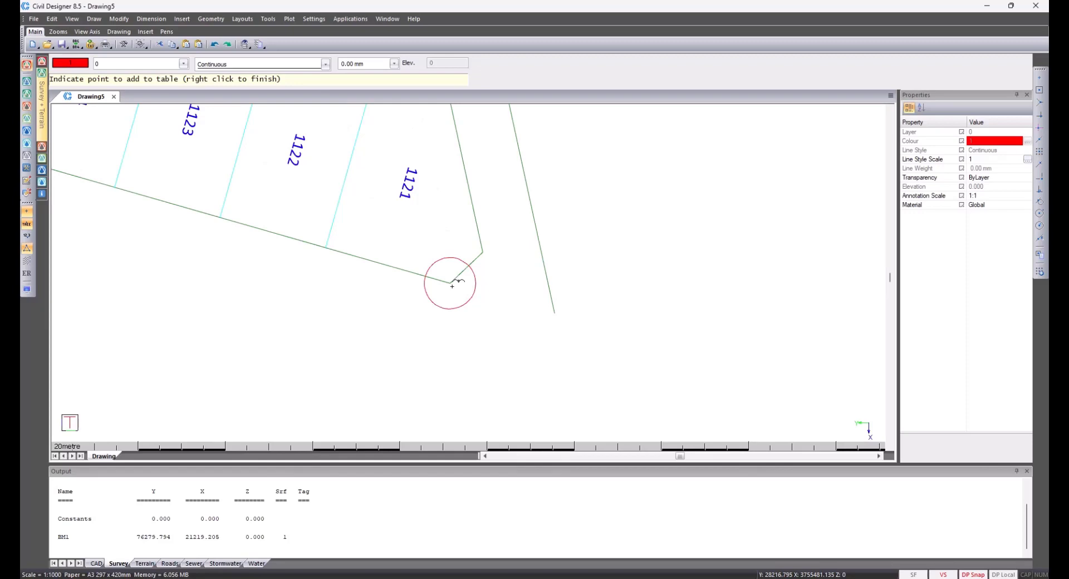
click(452, 285)
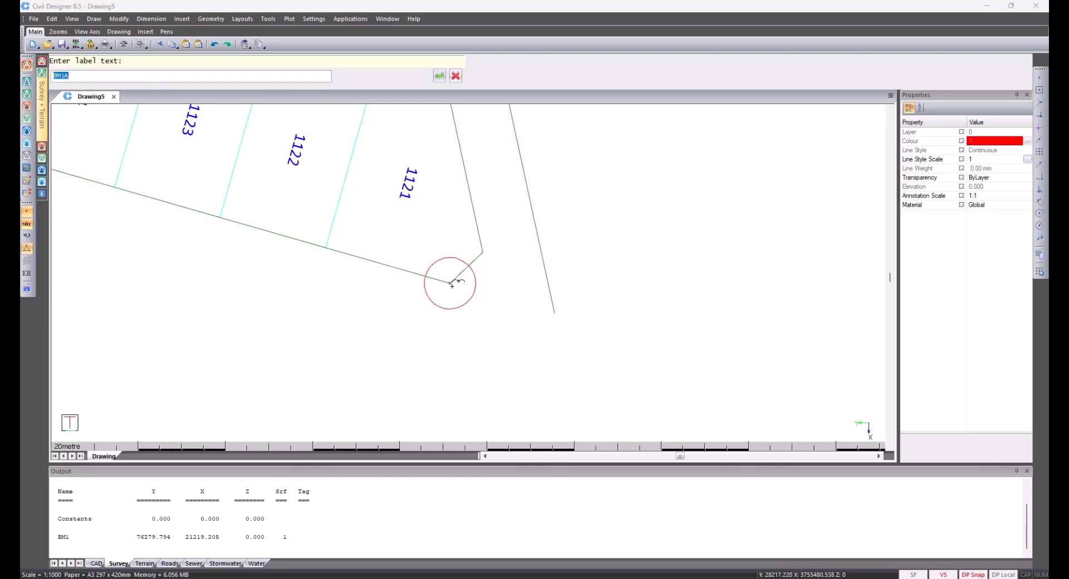
click(64, 76)
key(BackSpace)
text(2)
click(438, 77)
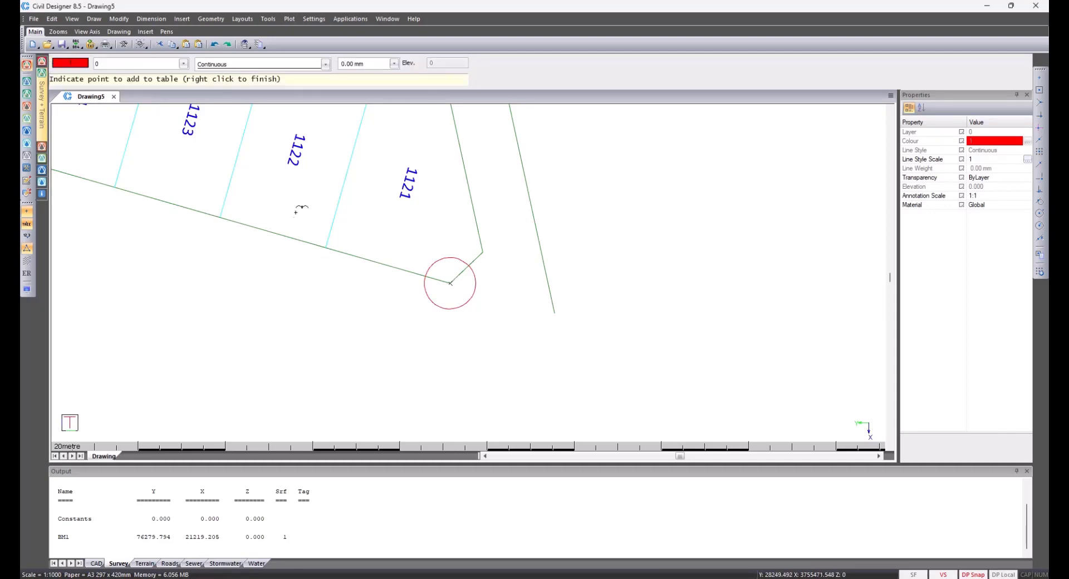
Add the circled corner of parcel 1294 to the coordinate table with the label BM3A.
scroll(300, 198, down, 5)
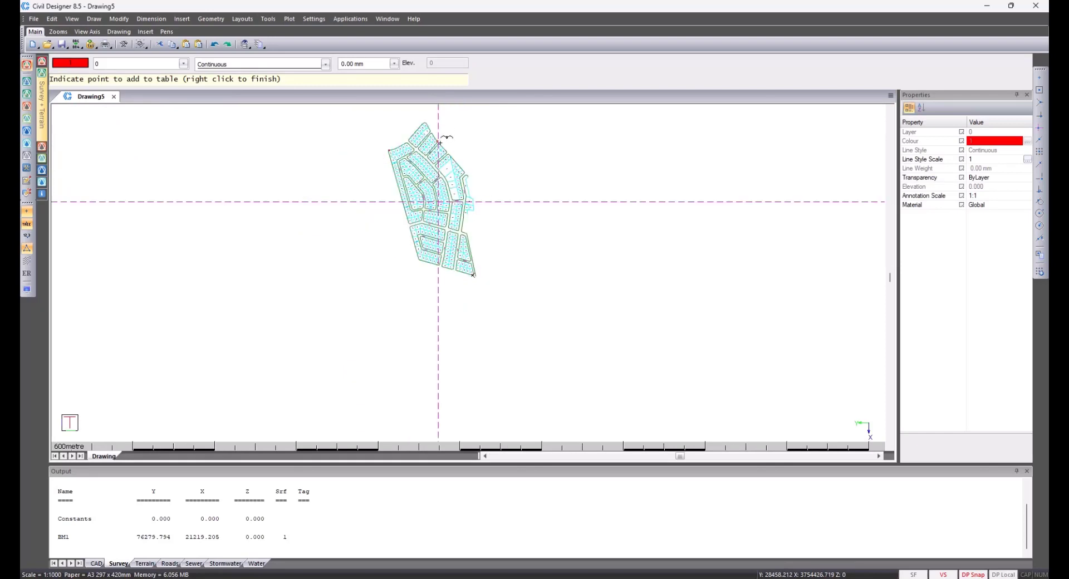
scroll(472, 271, up, 2)
scroll(473, 270, up, 2)
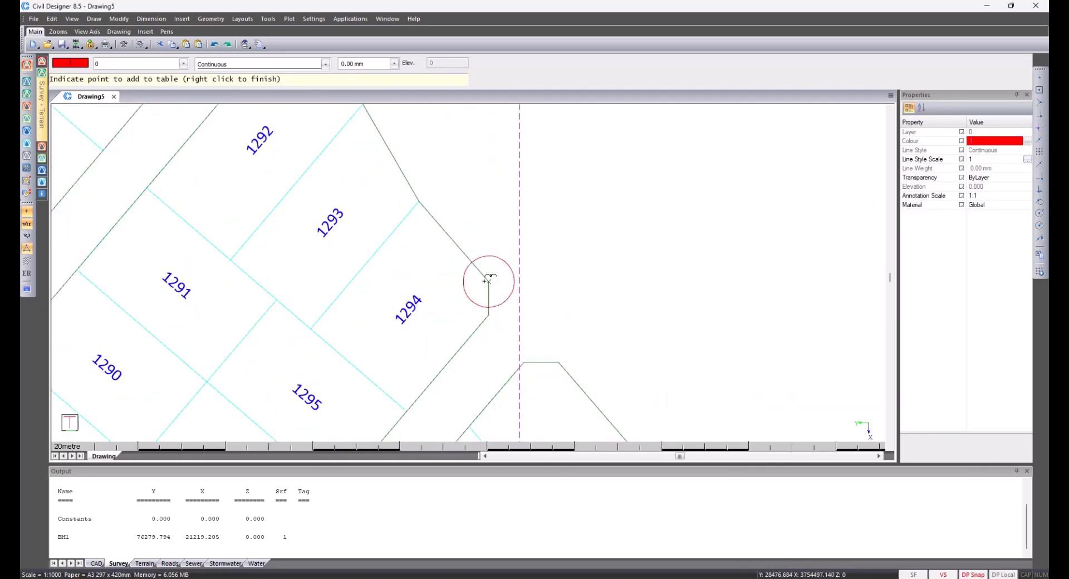
click(489, 280)
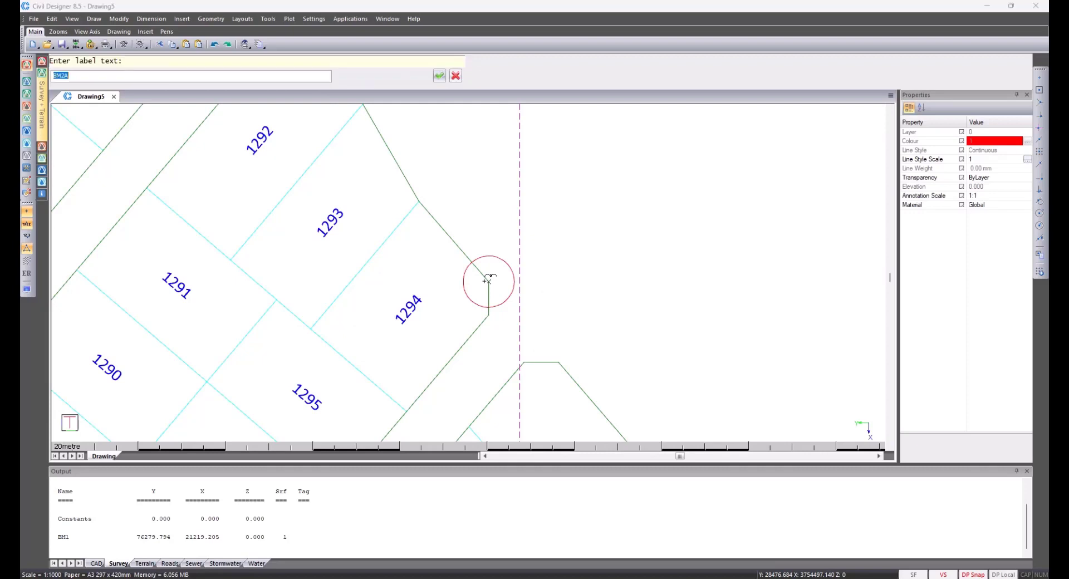
click(71, 76)
key(BackSpace)
text(3)
click(439, 76)
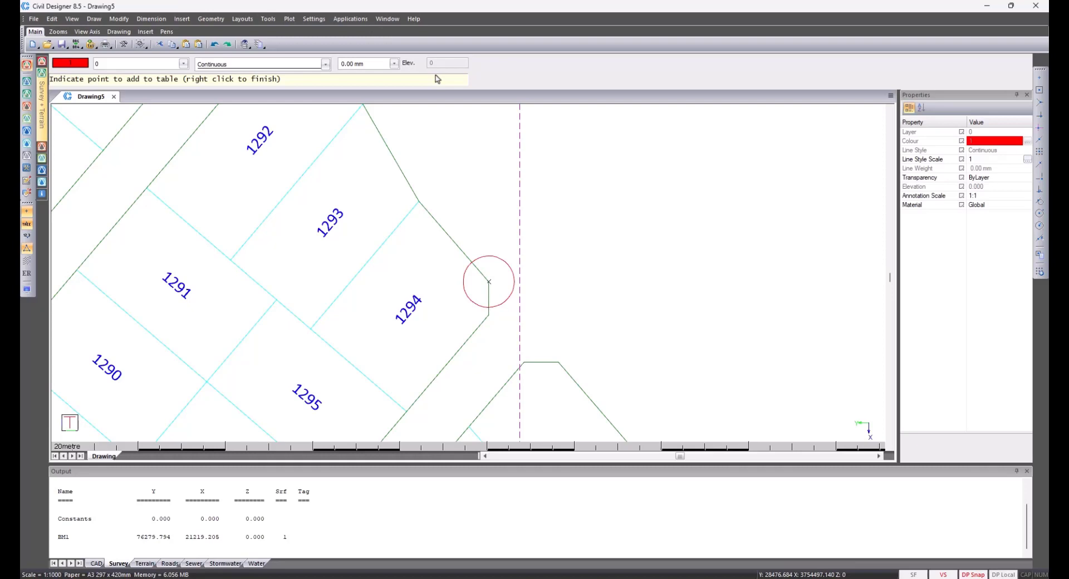
Finish picking points, accept the table data, and place the coordinate table in the empty area beside the layout near parcel 1037.
scroll(402, 245, down, 4)
scroll(473, 270, down, 2)
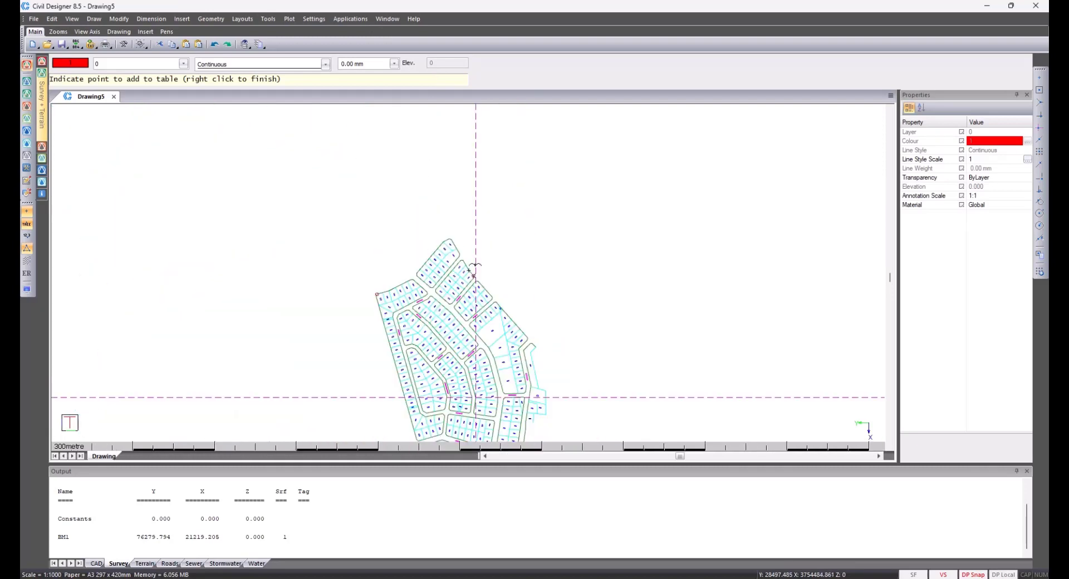
right_click(346, 326)
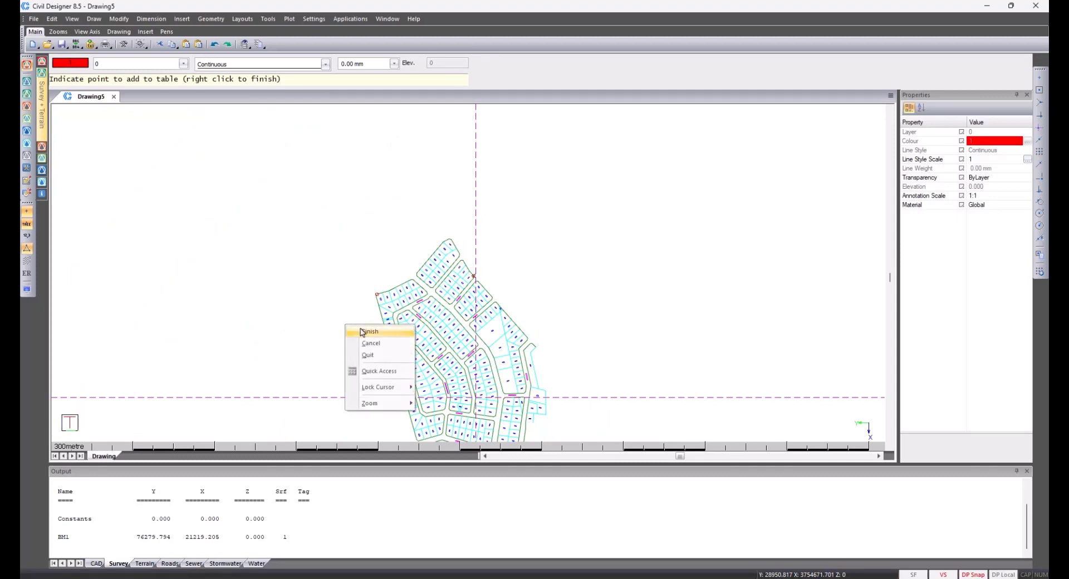
click(363, 333)
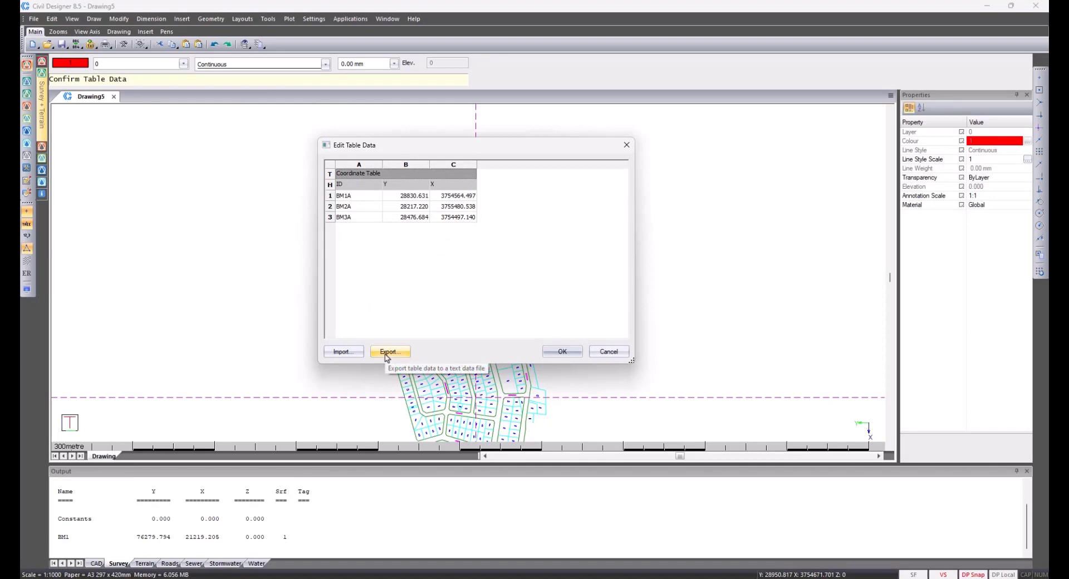
click(572, 352)
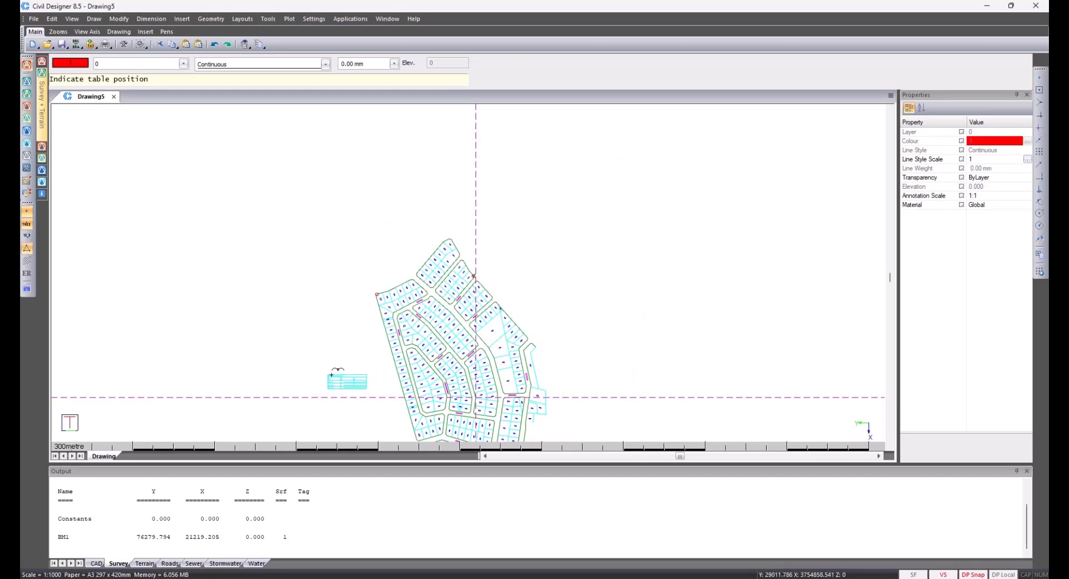
click(333, 373)
scroll(390, 384, up, 2)
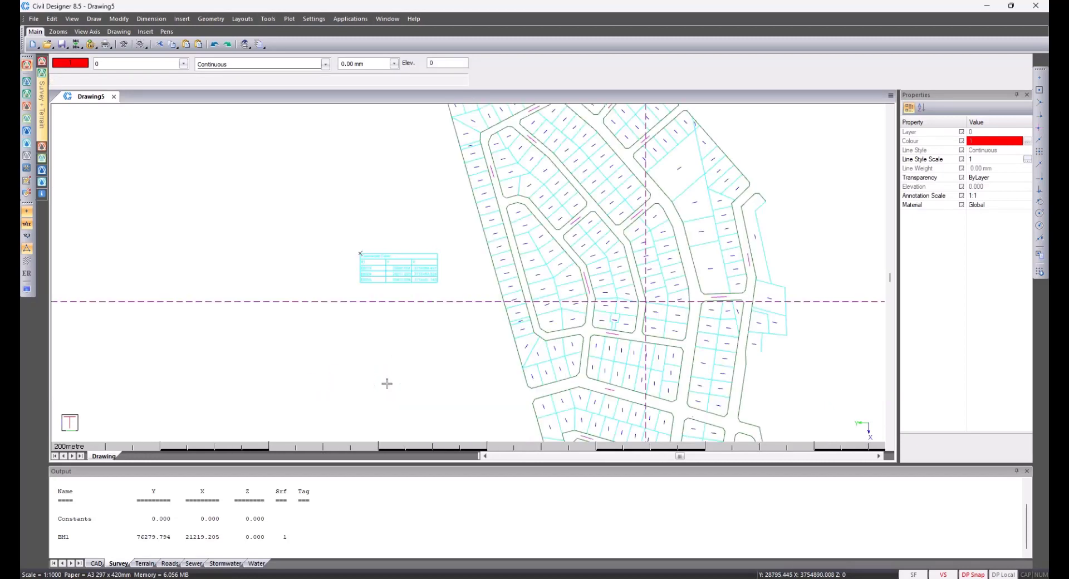
scroll(526, 255, up, 2)
scroll(370, 294, up, 2)
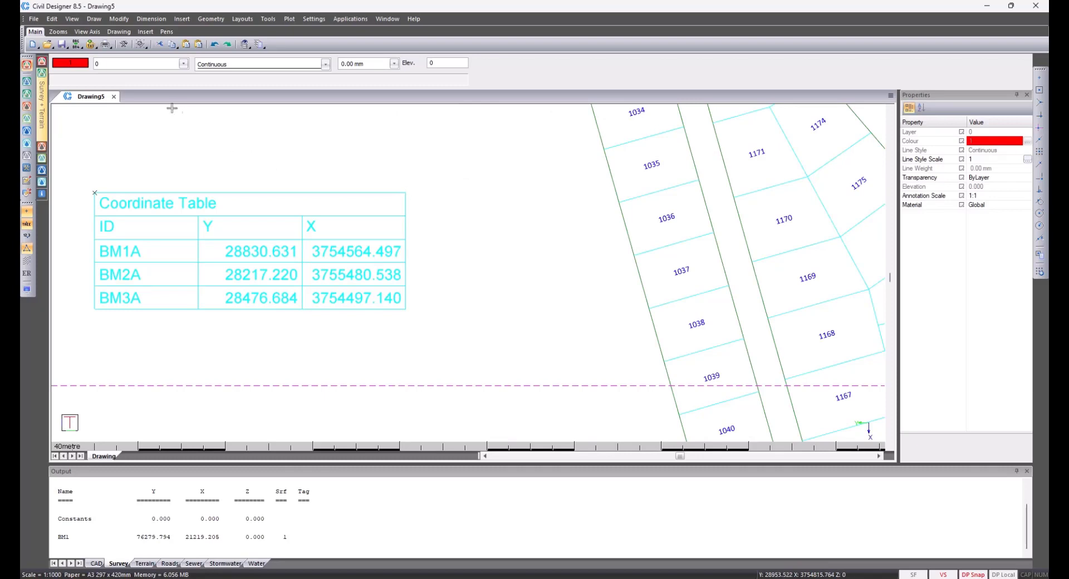
Open Database Dimensions in Terrain mode and enable Apply Constants, ready to edit the Y constant.
click(27, 94)
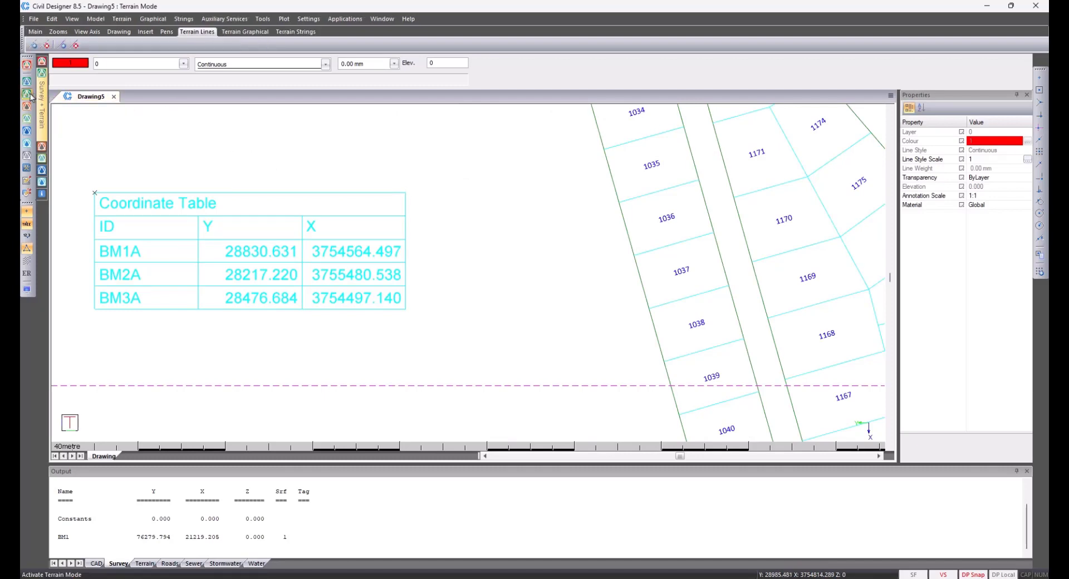
click(262, 18)
click(270, 32)
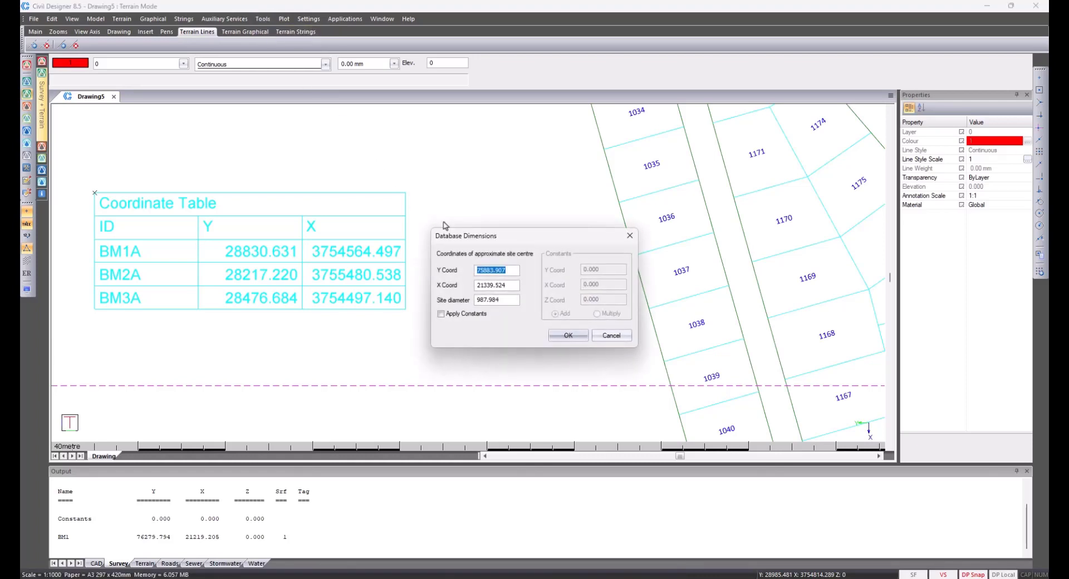
drag(488, 241, 491, 214)
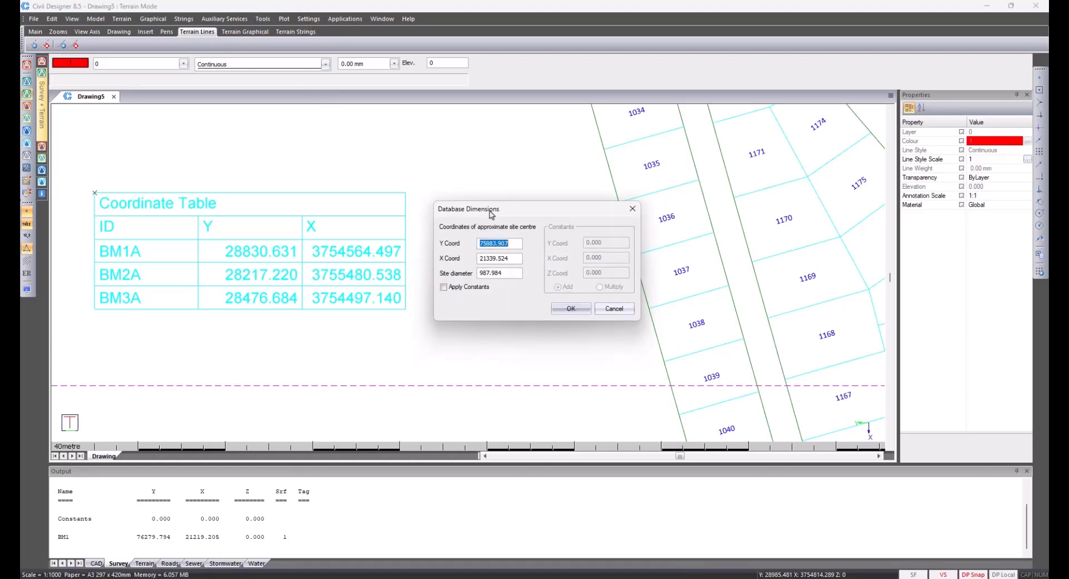
click(477, 291)
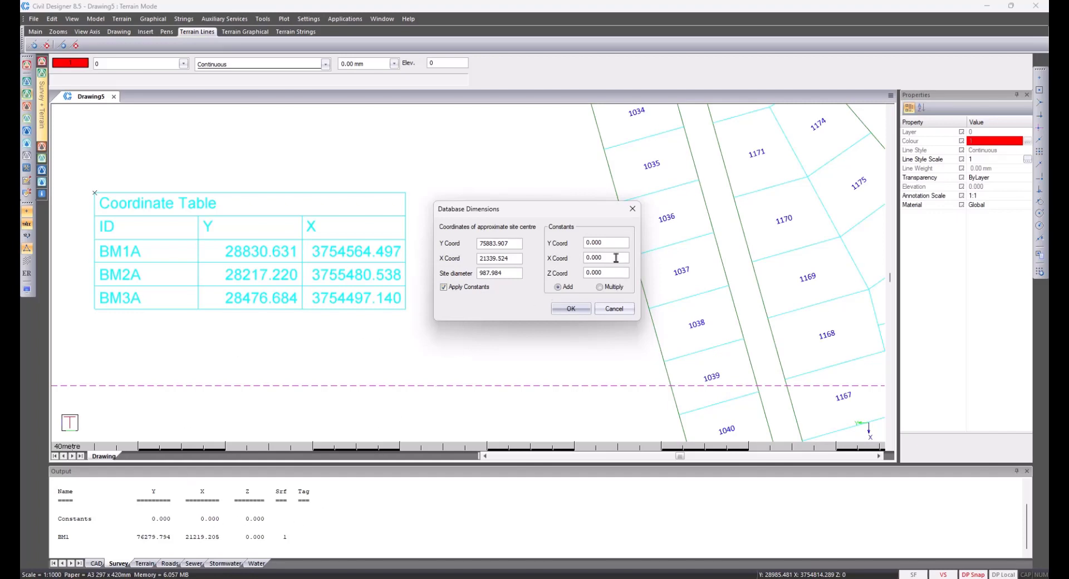
drag(603, 245, 554, 245)
Switch to Calculator, move it clear of the dimensions dialog, and enter BM1A's Y coordinate, 28830.631.
click(976, 24)
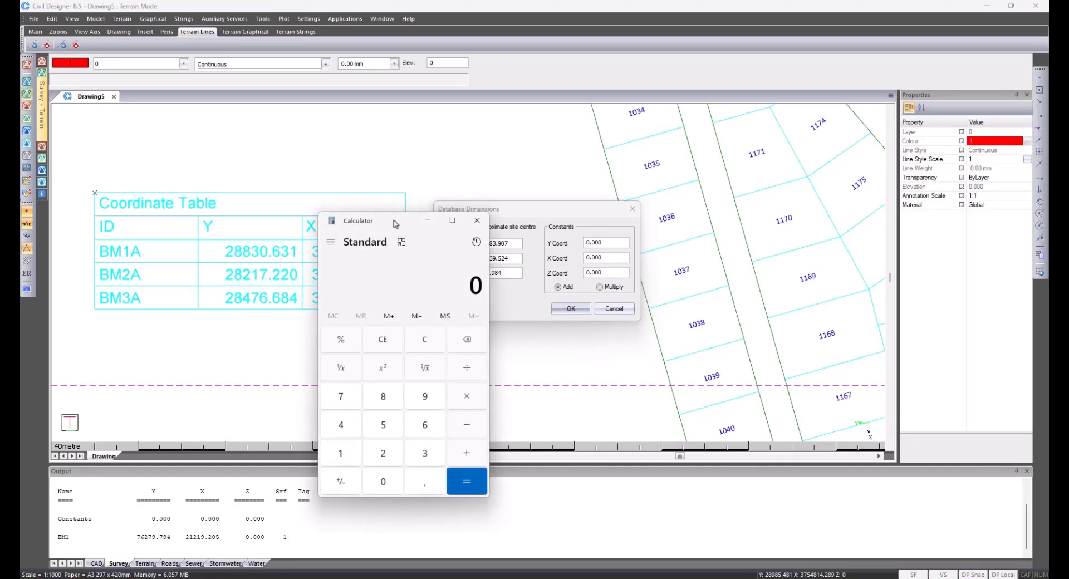
drag(396, 222, 318, 278)
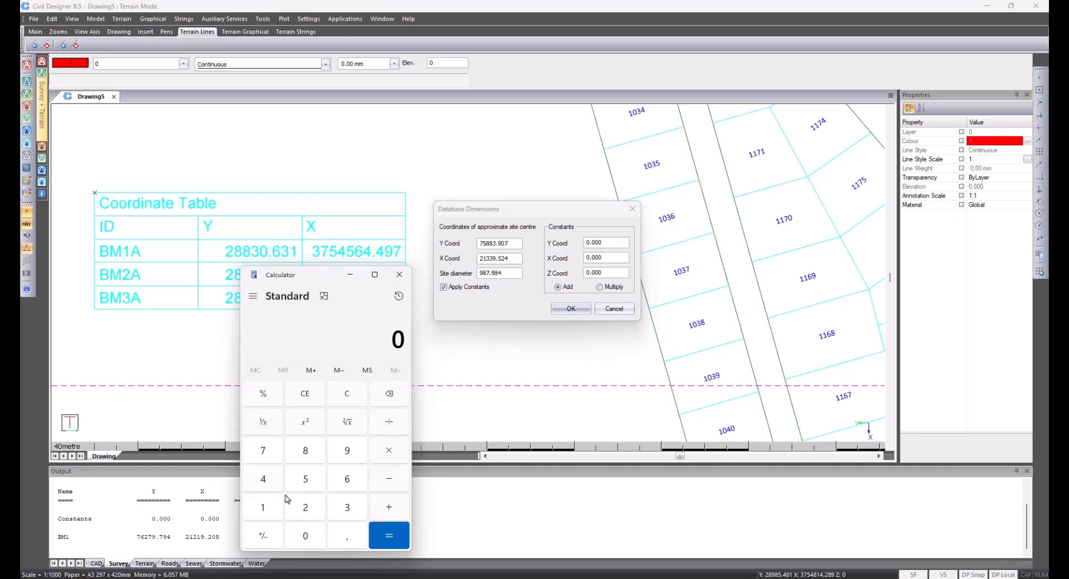
click(303, 511)
click(306, 453)
click(305, 454)
click(346, 507)
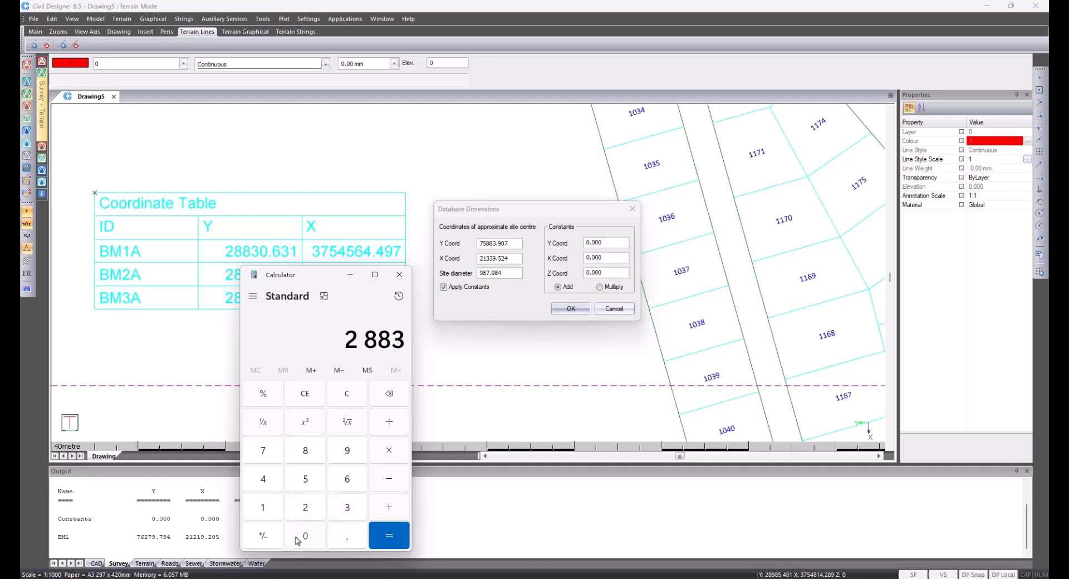
click(295, 539)
click(345, 545)
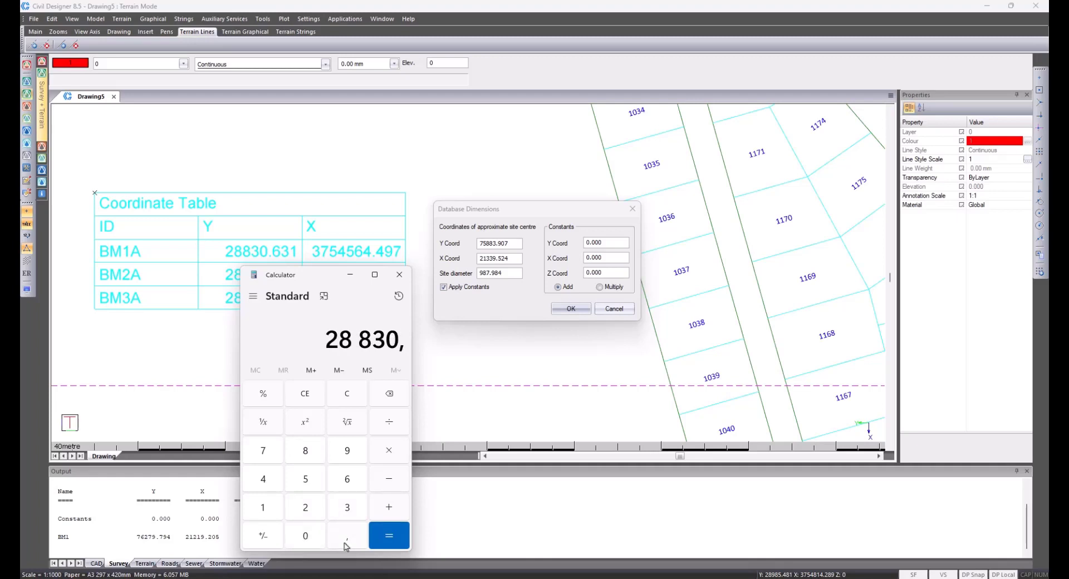
click(351, 490)
click(349, 507)
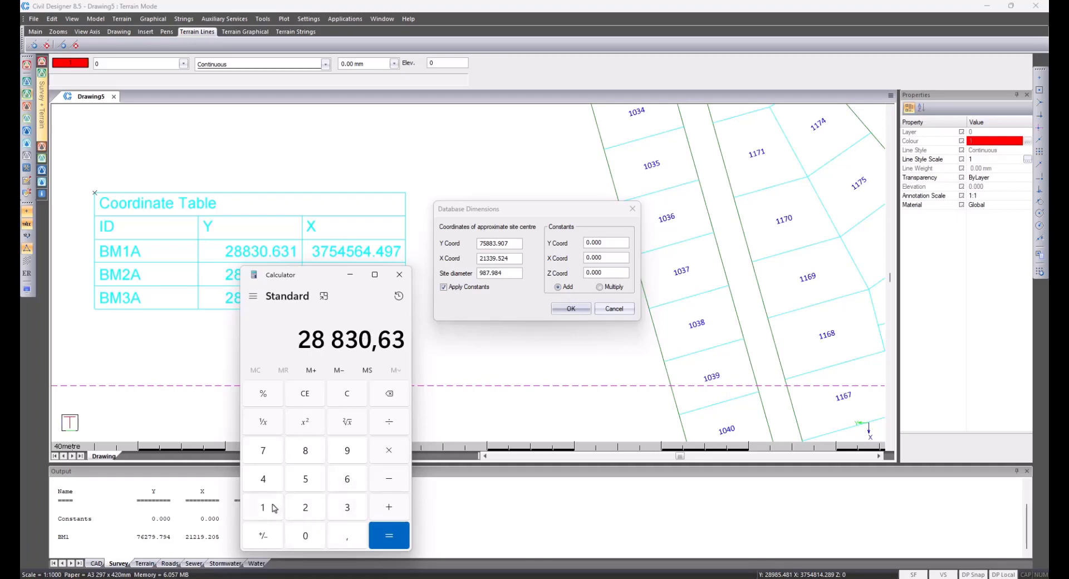
click(270, 507)
Subtract BM1's surveyed Y coordinate, 76279.794, from the entered BM1A value in Calculator.
click(393, 482)
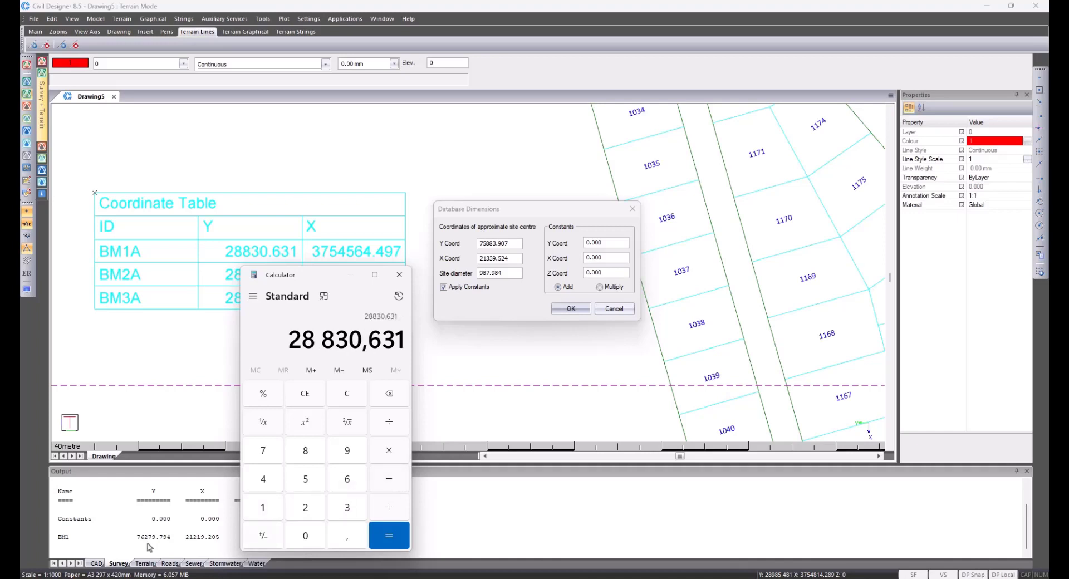
click(261, 451)
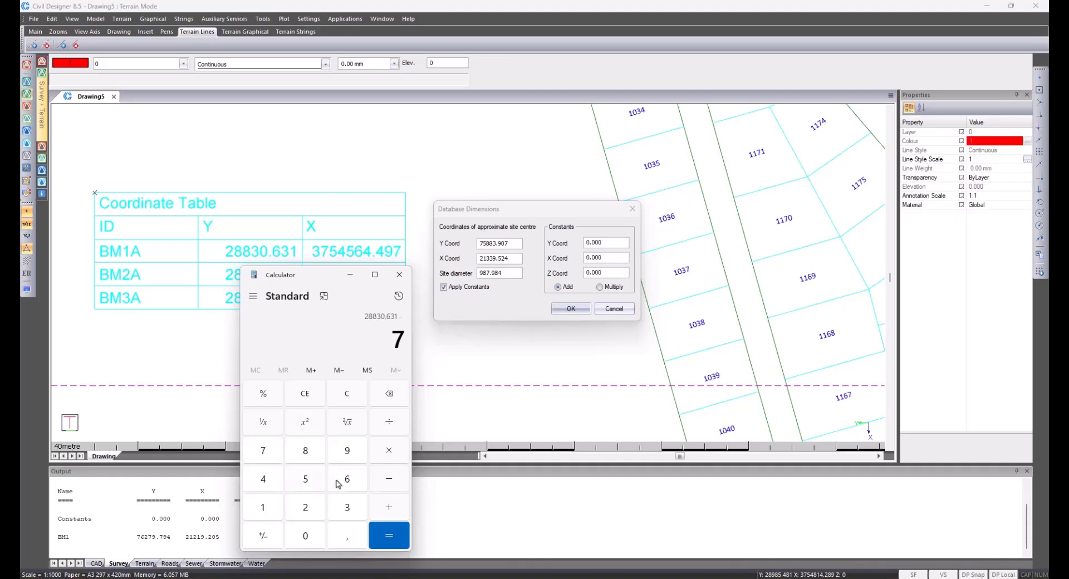
click(348, 483)
click(310, 513)
click(270, 459)
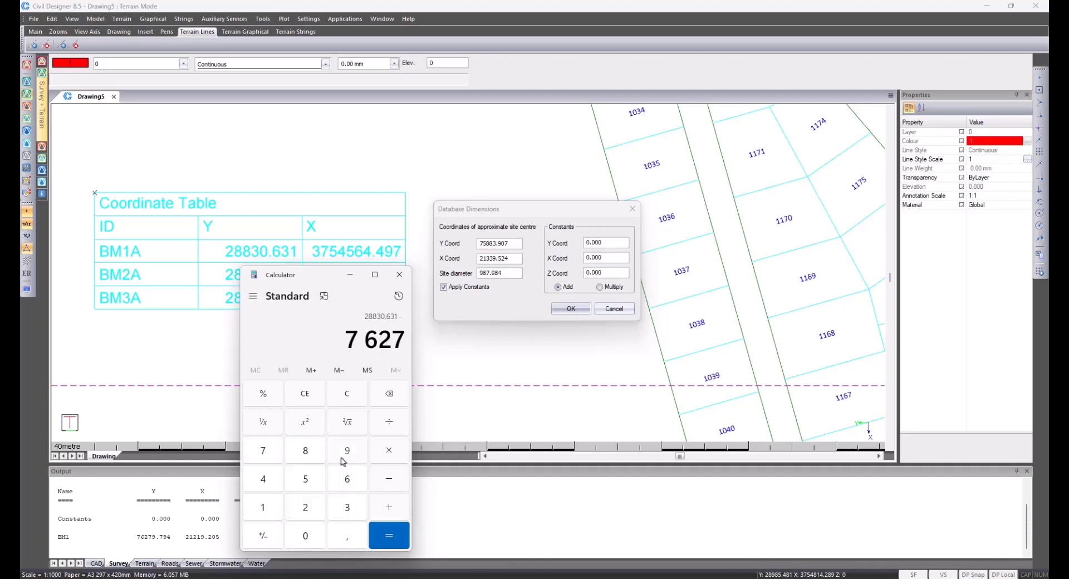
click(343, 461)
click(348, 536)
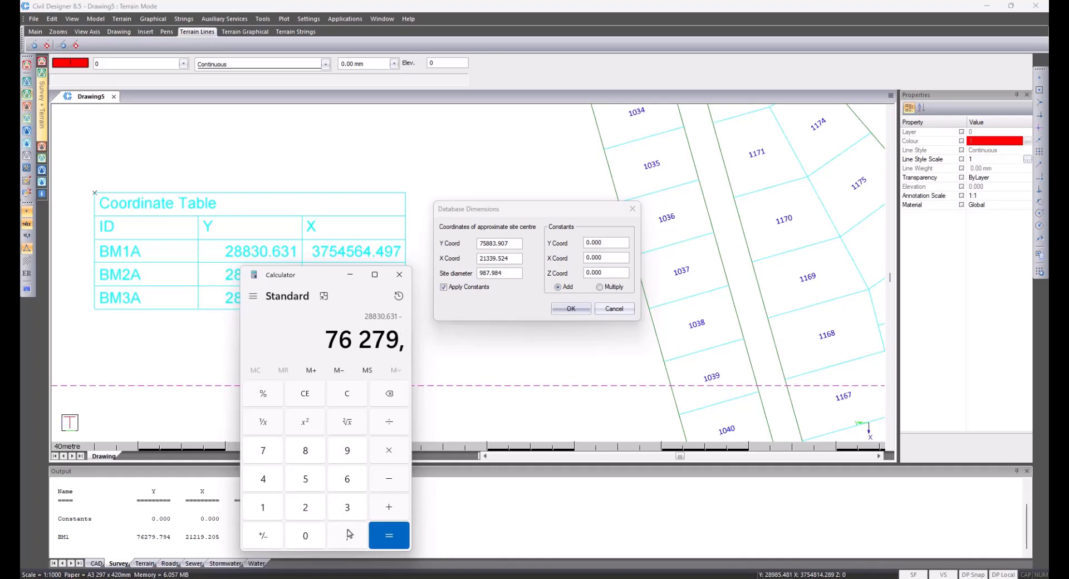
click(269, 458)
click(343, 460)
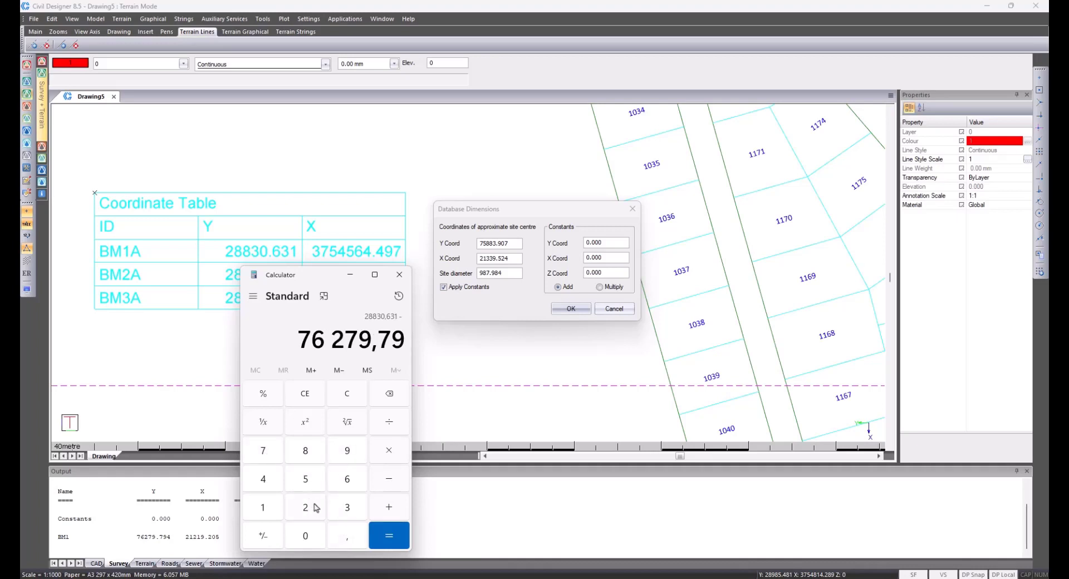
click(267, 482)
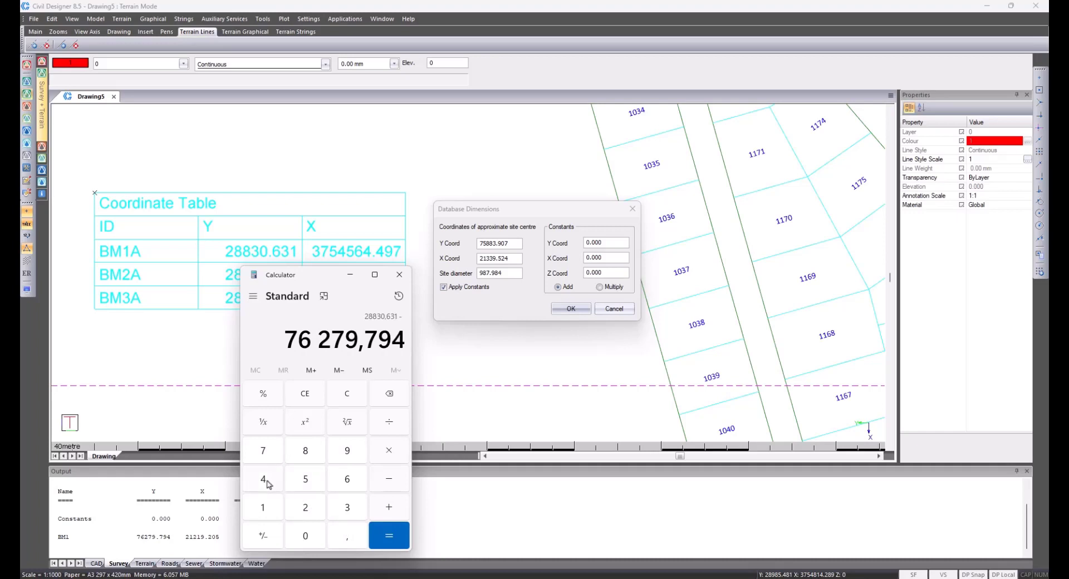
click(372, 536)
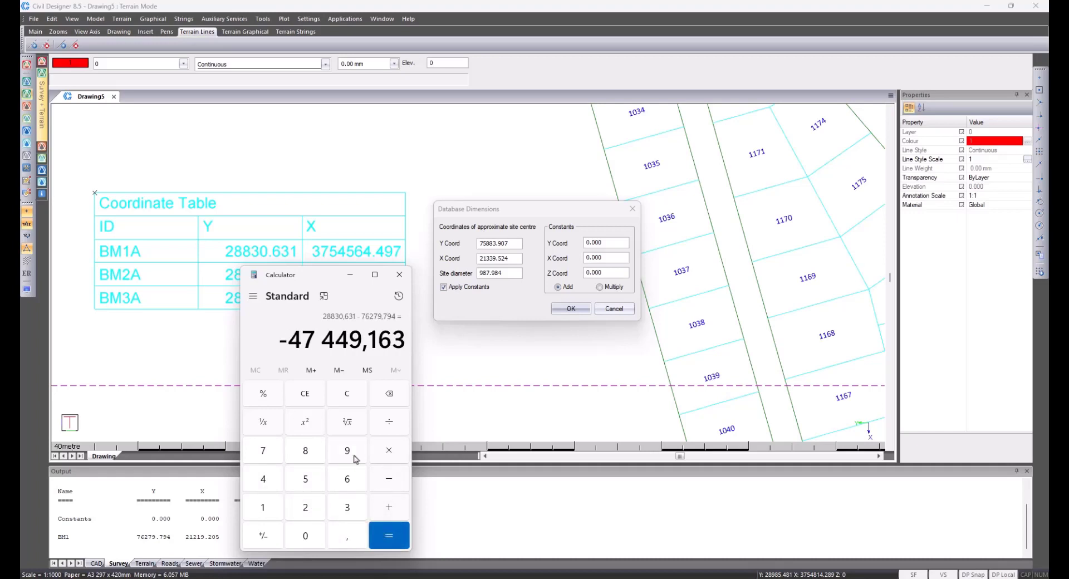
Copy the calculated Y difference into the Y constant in Database Dimensions, formatted as -47449.163.
drag(280, 343, 401, 341)
right_click(401, 341)
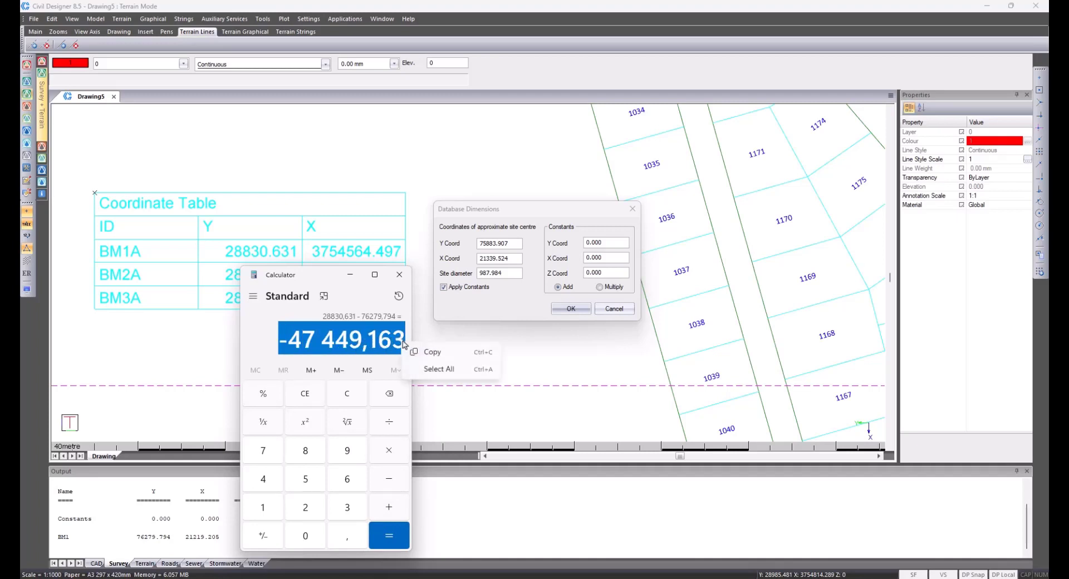
click(419, 351)
double_click(601, 242)
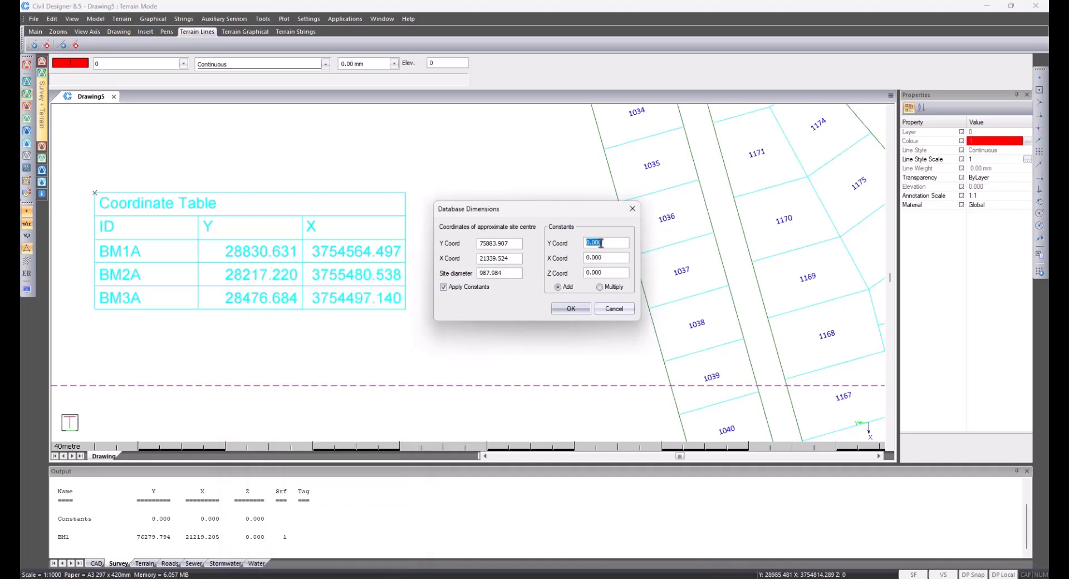
right_click(601, 243)
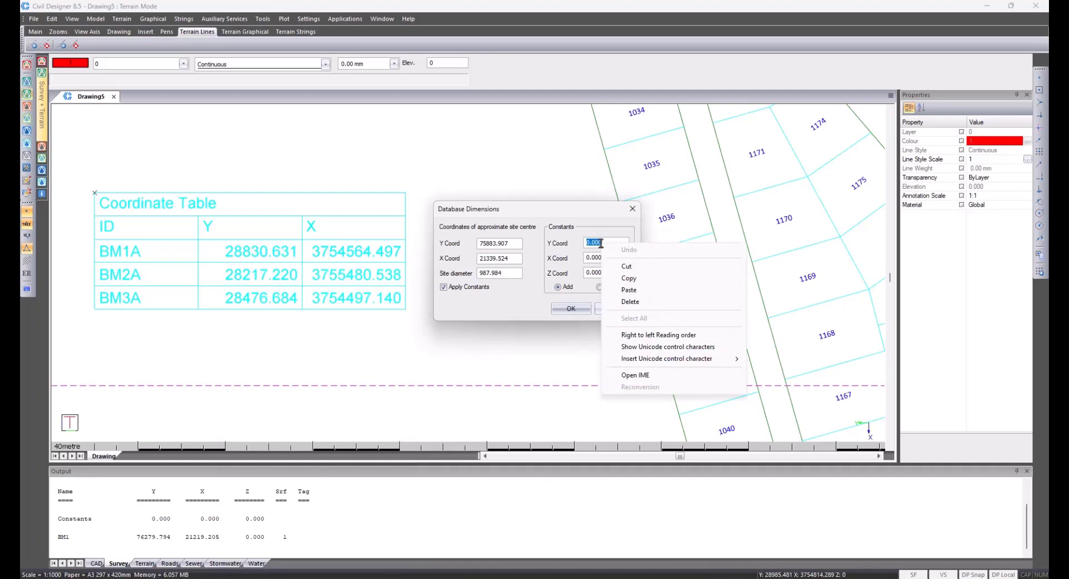
click(629, 290)
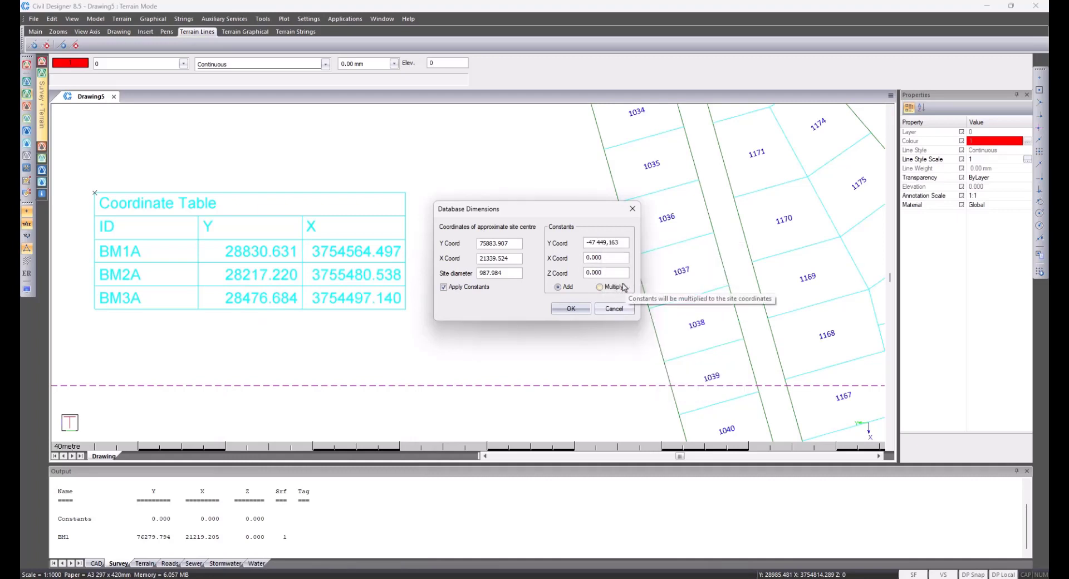
click(607, 244)
key(BackSpace)
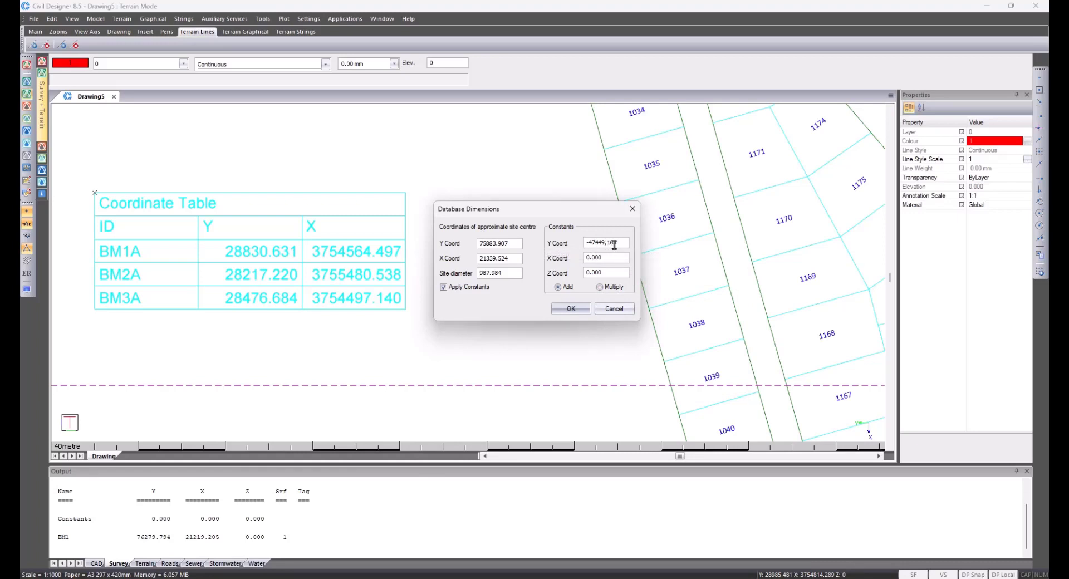
text(.)
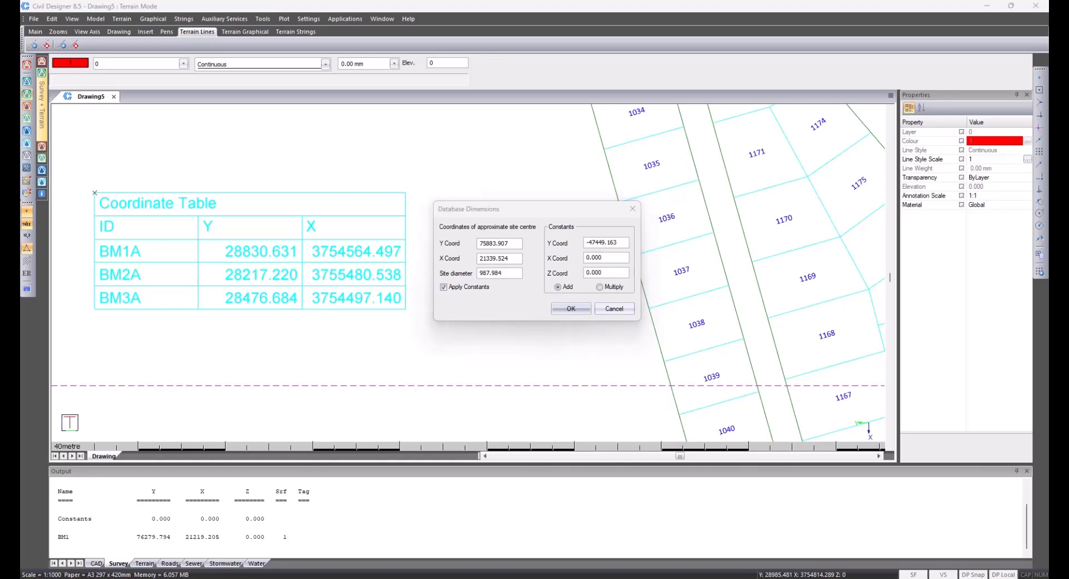
Return to Calculator, clear the previous result, and enter BM1A's X coordinate, 3754564.497.
key(alt+Tab)
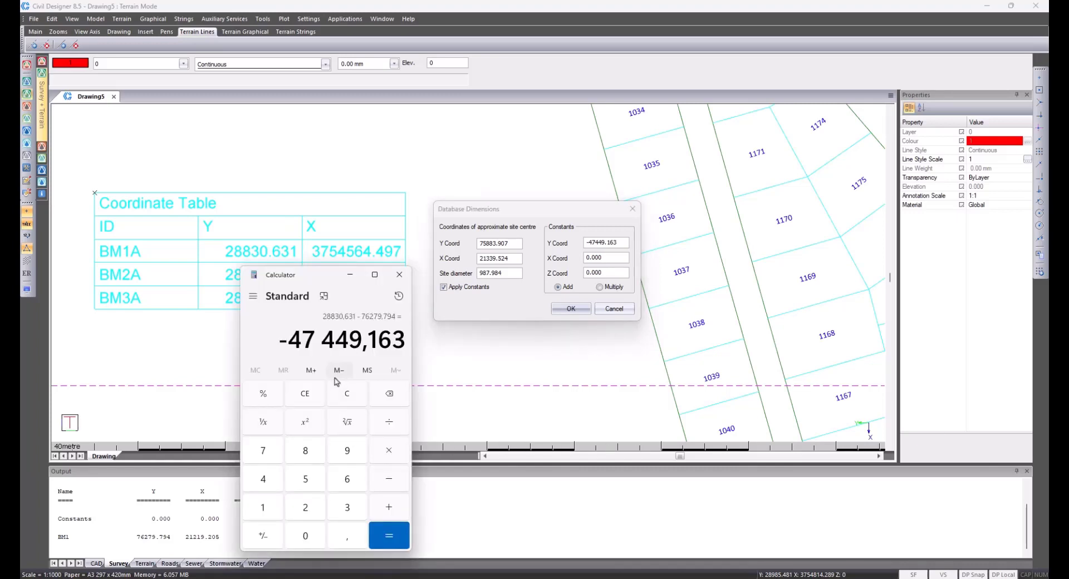
click(343, 397)
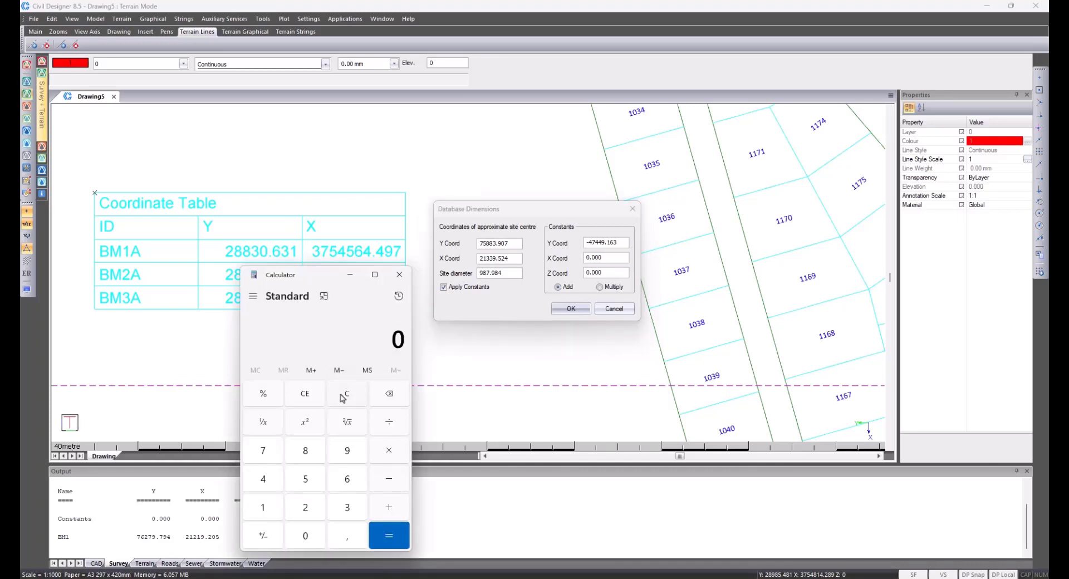
click(347, 507)
click(261, 451)
click(308, 480)
click(276, 479)
click(311, 480)
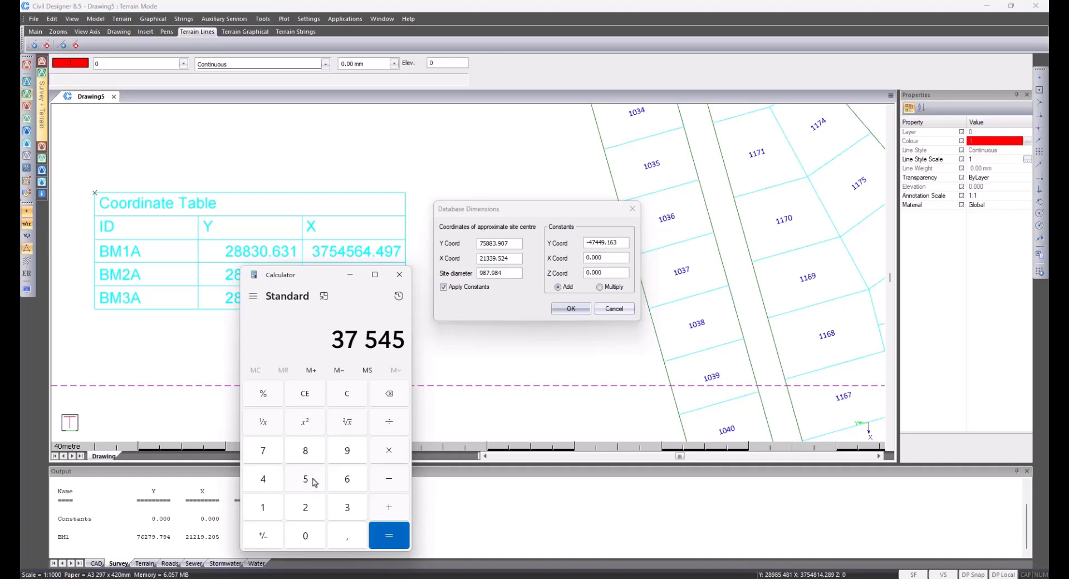
click(346, 480)
click(263, 482)
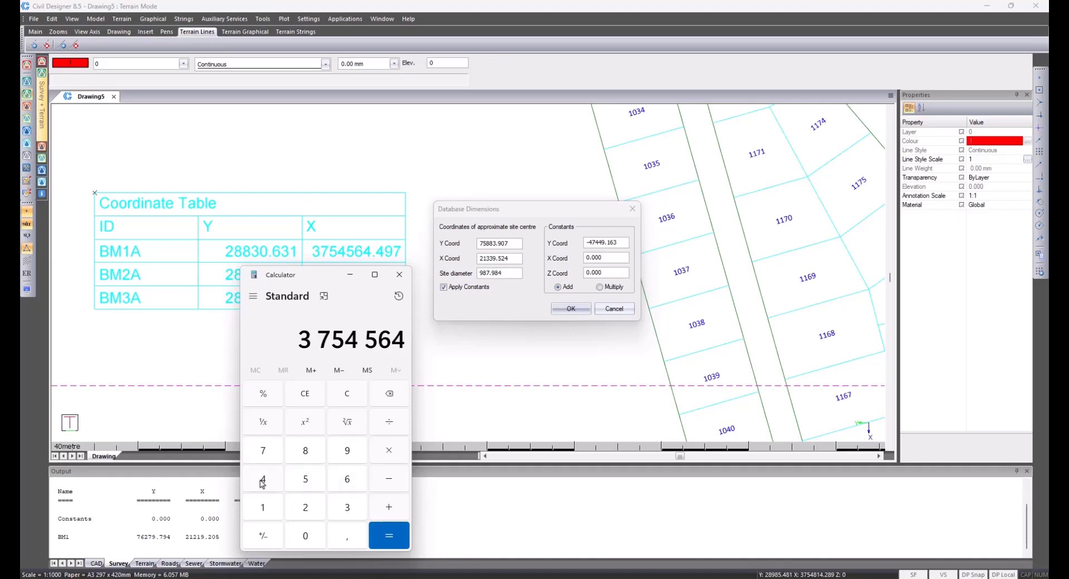
click(347, 536)
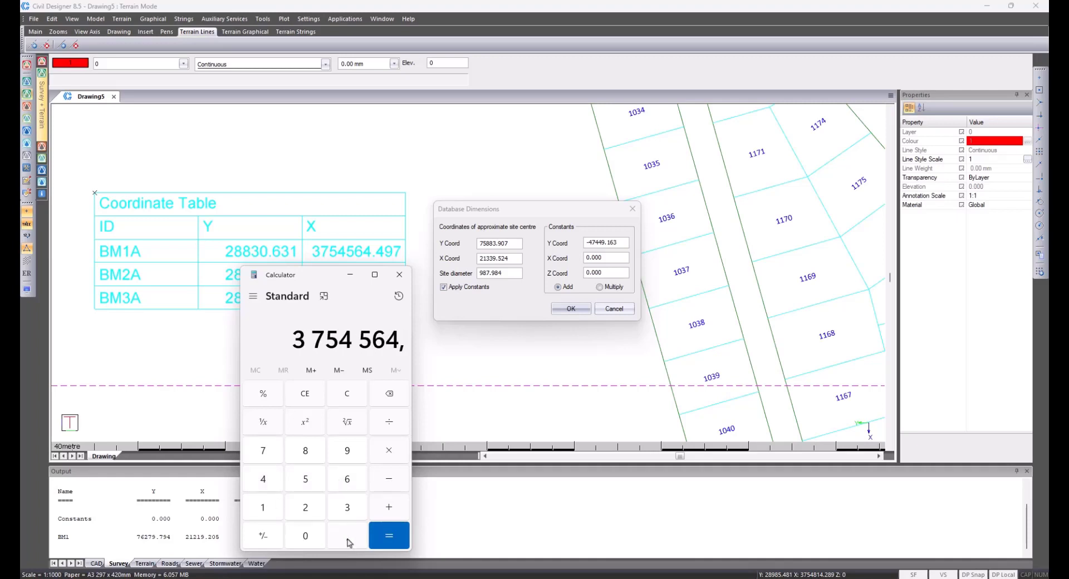
click(259, 481)
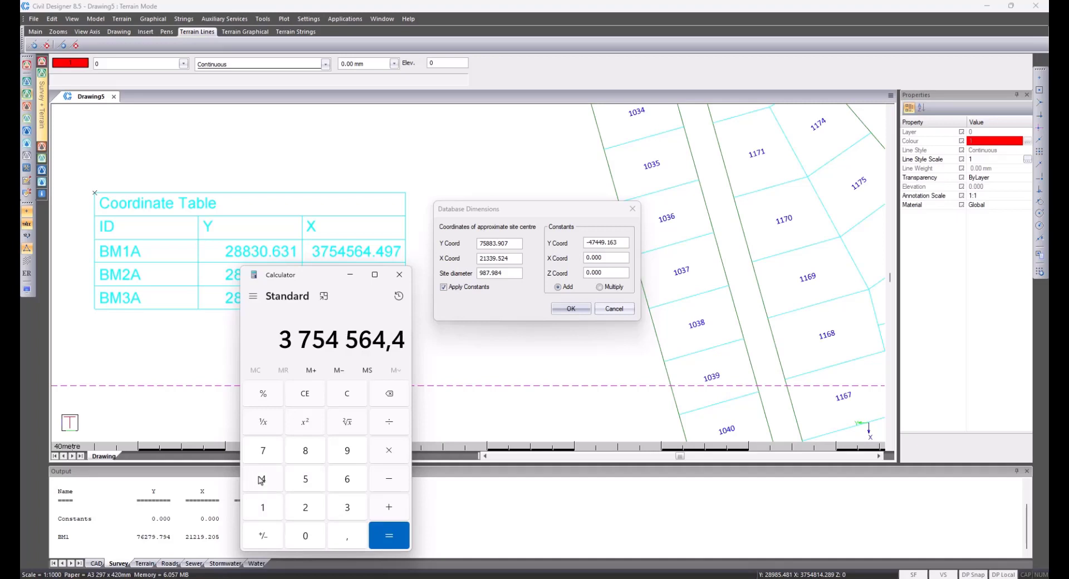
click(344, 453)
click(267, 452)
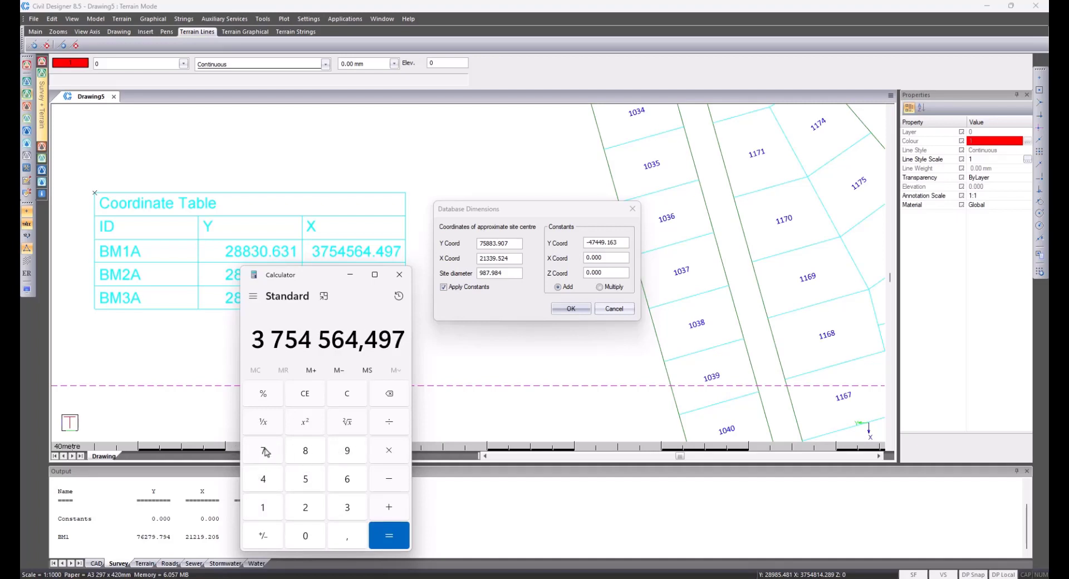
Subtract BM1's surveyed X coordinate, 21219.205, from the entered BM1A X value.
click(389, 479)
click(306, 506)
click(267, 510)
click(298, 511)
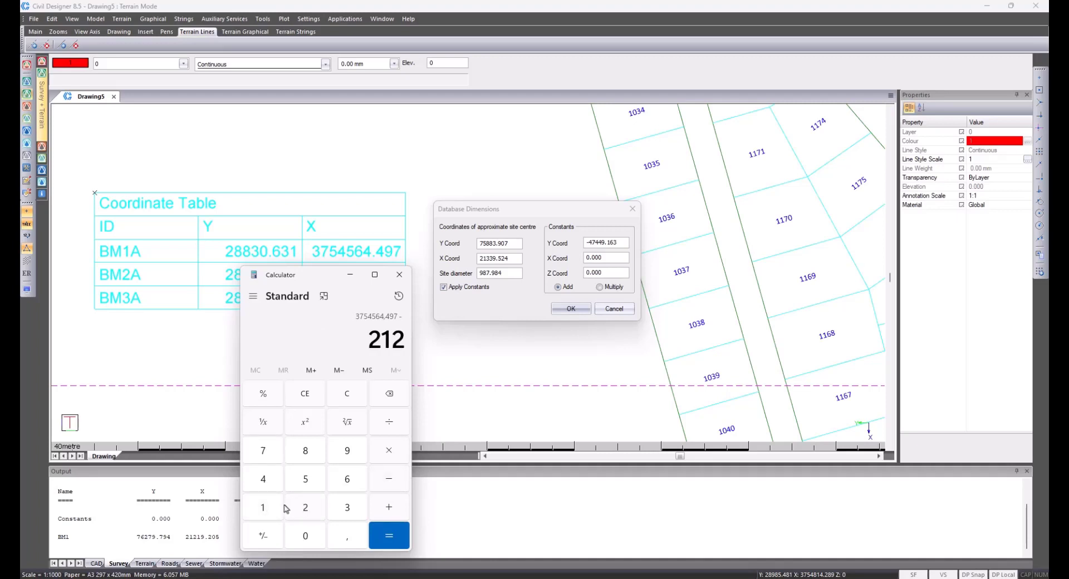
click(270, 510)
click(350, 456)
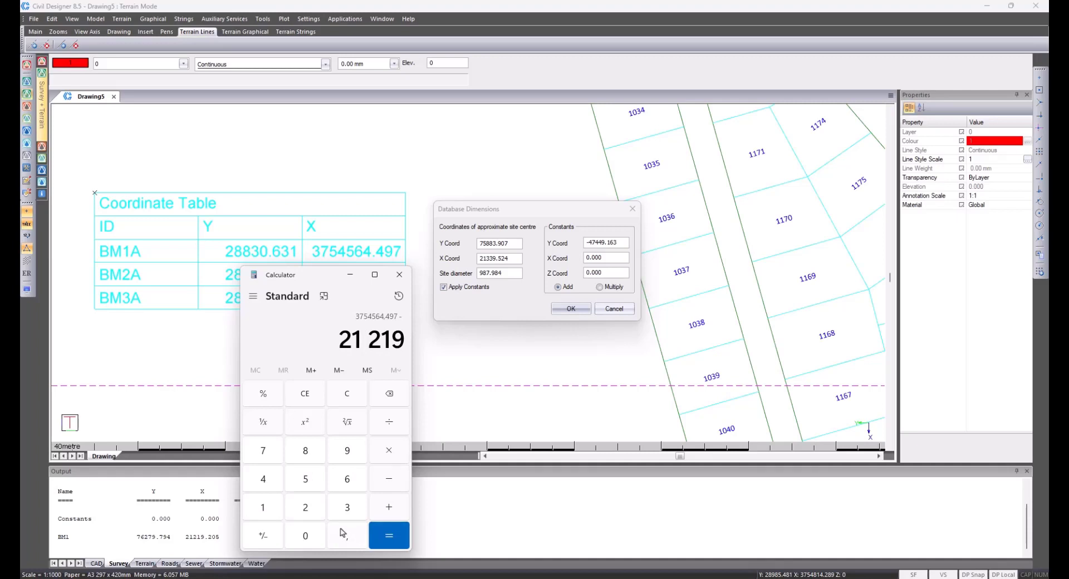
click(347, 536)
click(315, 511)
click(312, 535)
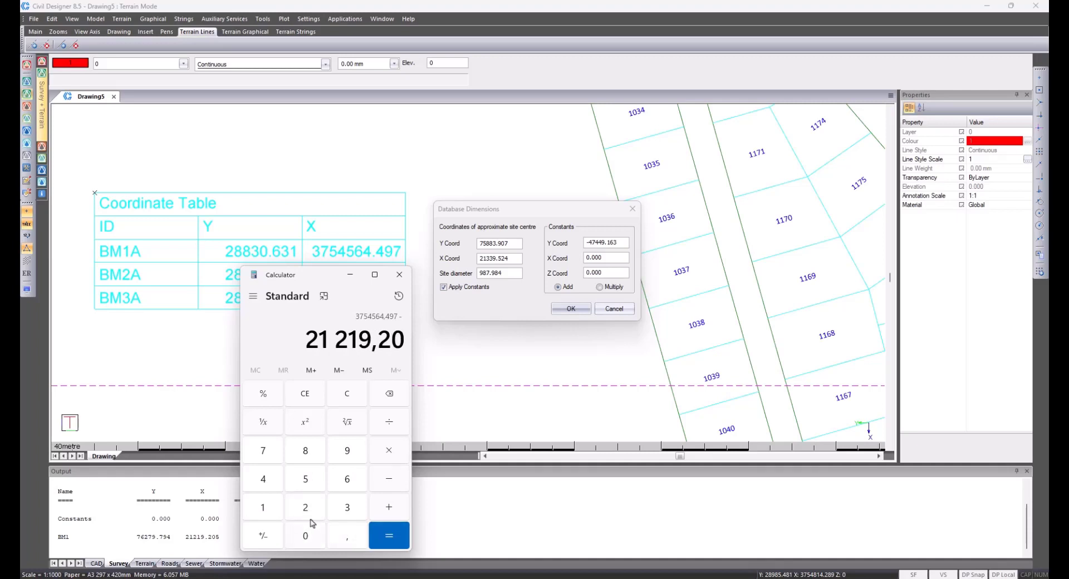
click(314, 487)
click(382, 535)
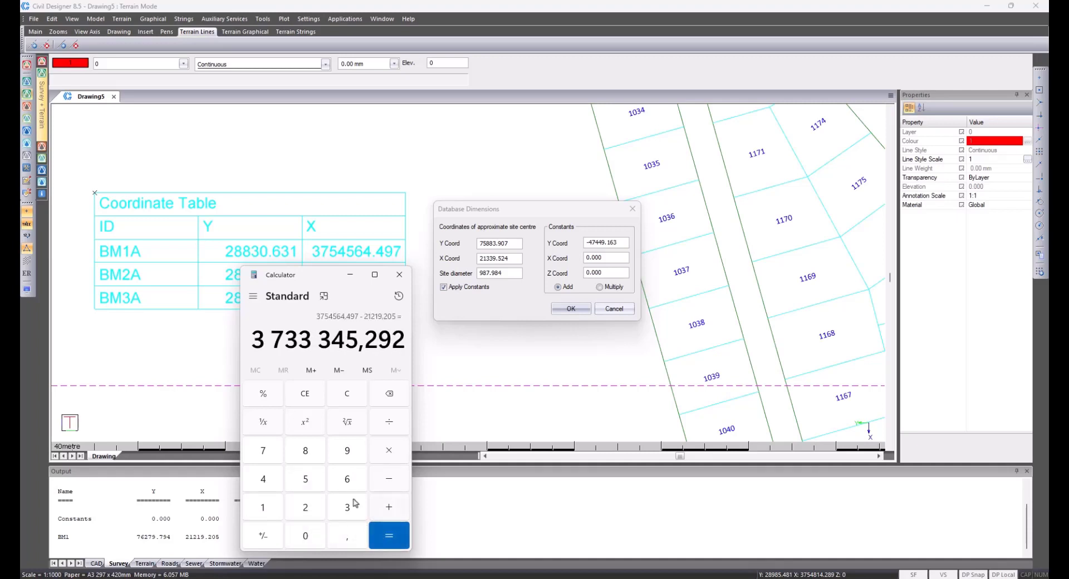
Copy the calculated X difference from Calculator into the X constant in Database Dimensions.
drag(253, 337, 405, 347)
right_click(393, 346)
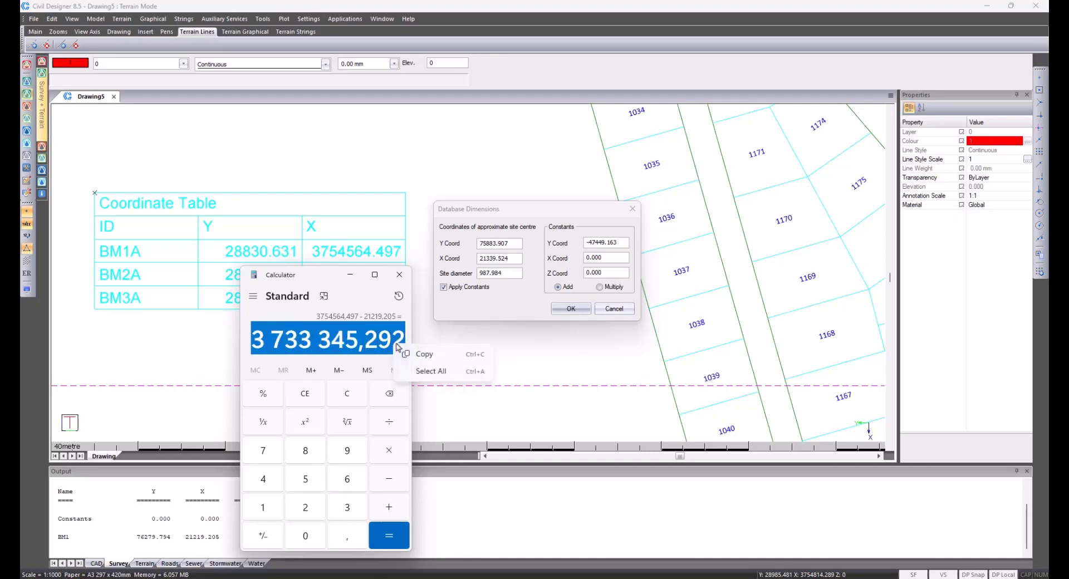
click(425, 356)
double_click(594, 257)
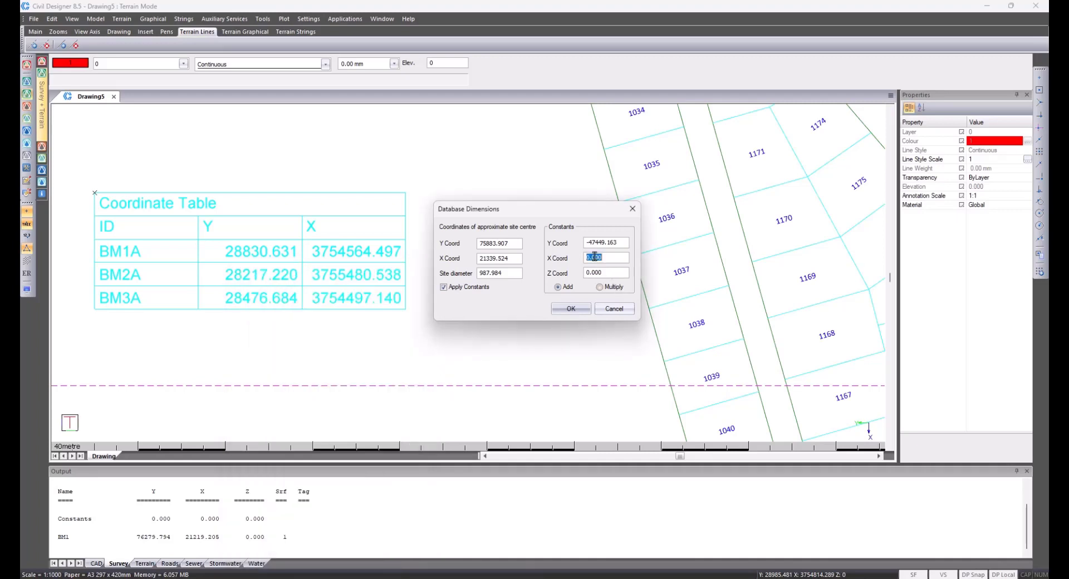
right_click(595, 256)
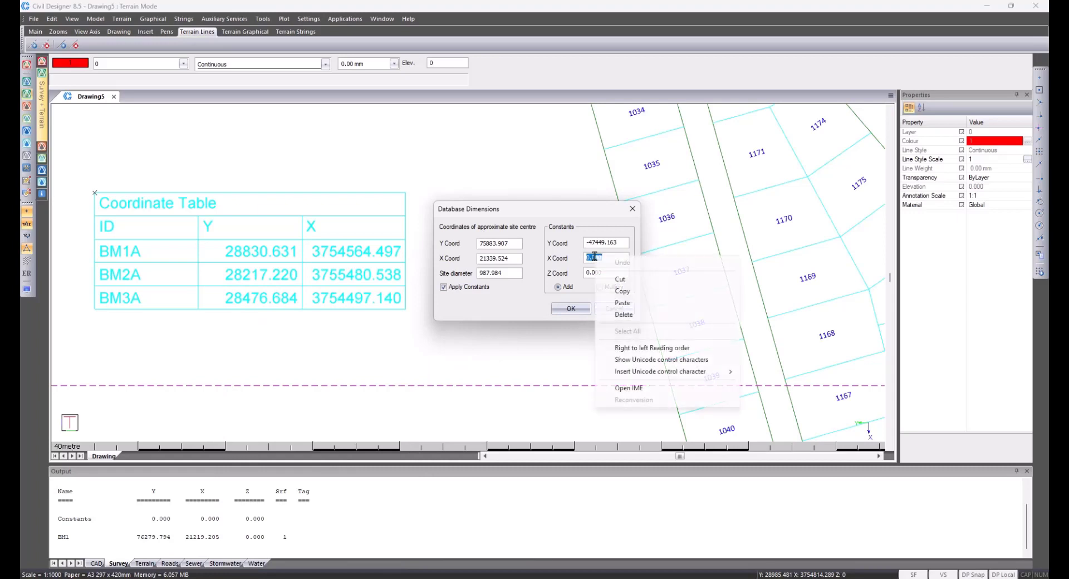
click(619, 303)
Remove the thousands spaces and use a decimal point so the X constant reads 3733345.292, and apply the additive constants.
click(591, 257)
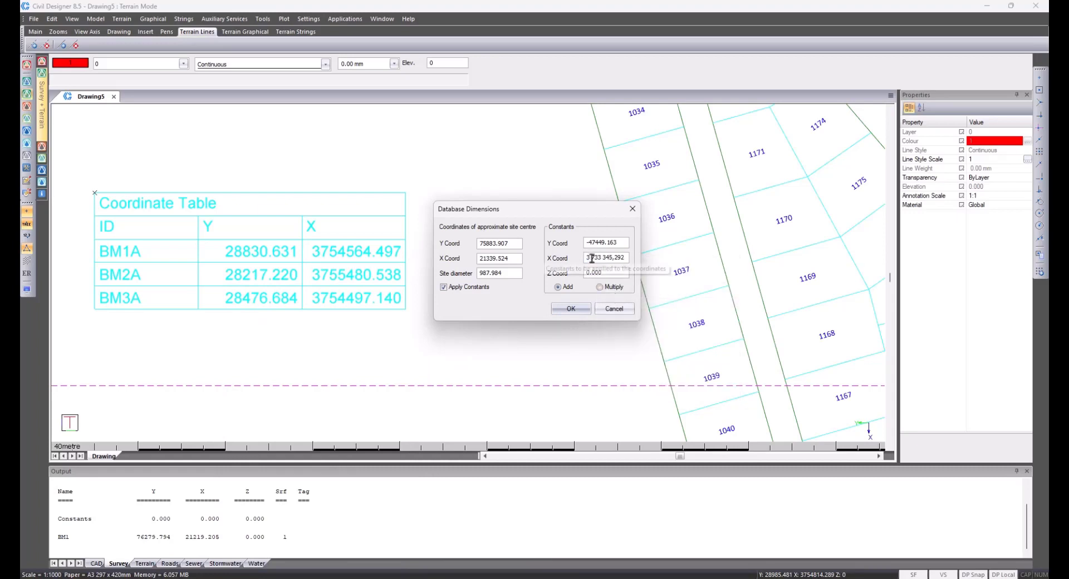
key(BackSpace)
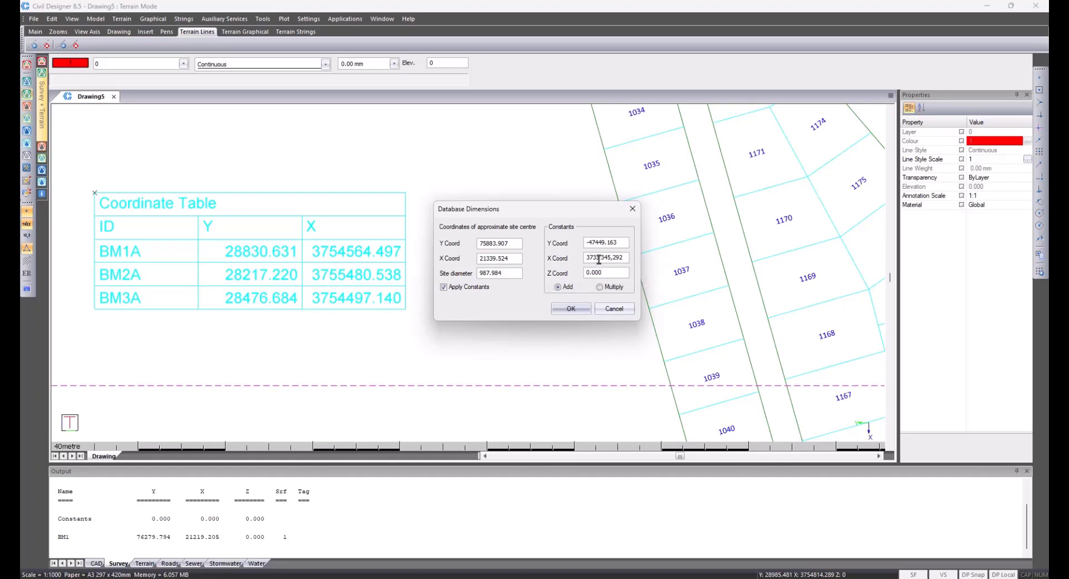
click(601, 259)
key(BackSpace)
click(612, 261)
key(BackSpace)
text(.)
click(583, 309)
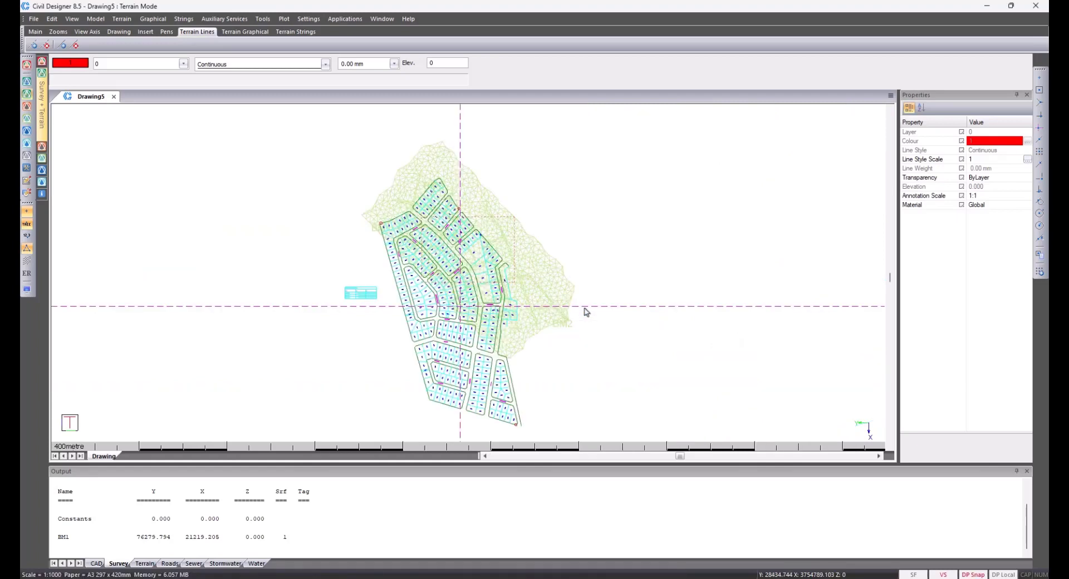
right_click(585, 312)
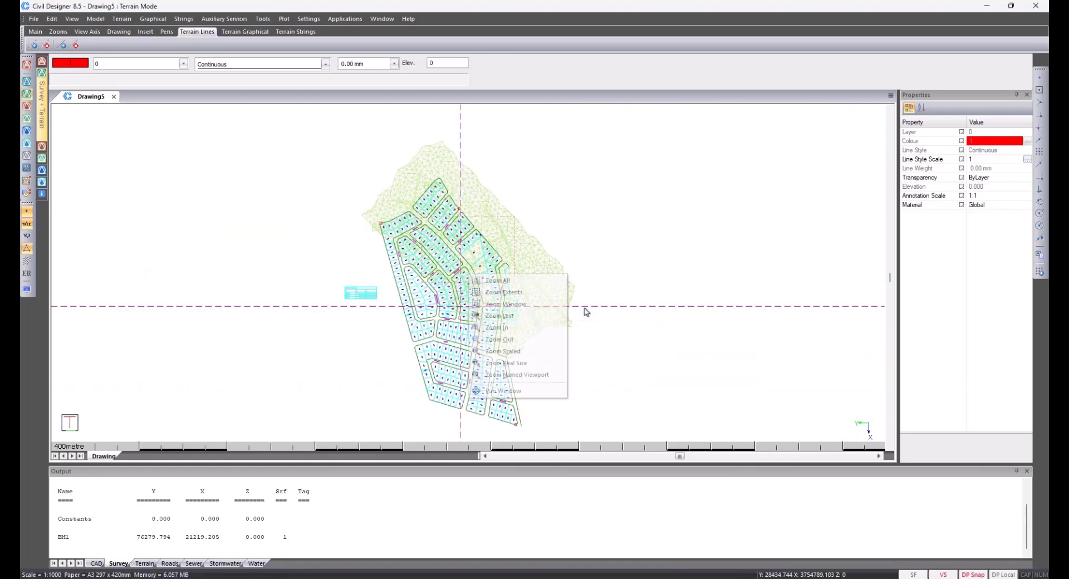
key(Escape)
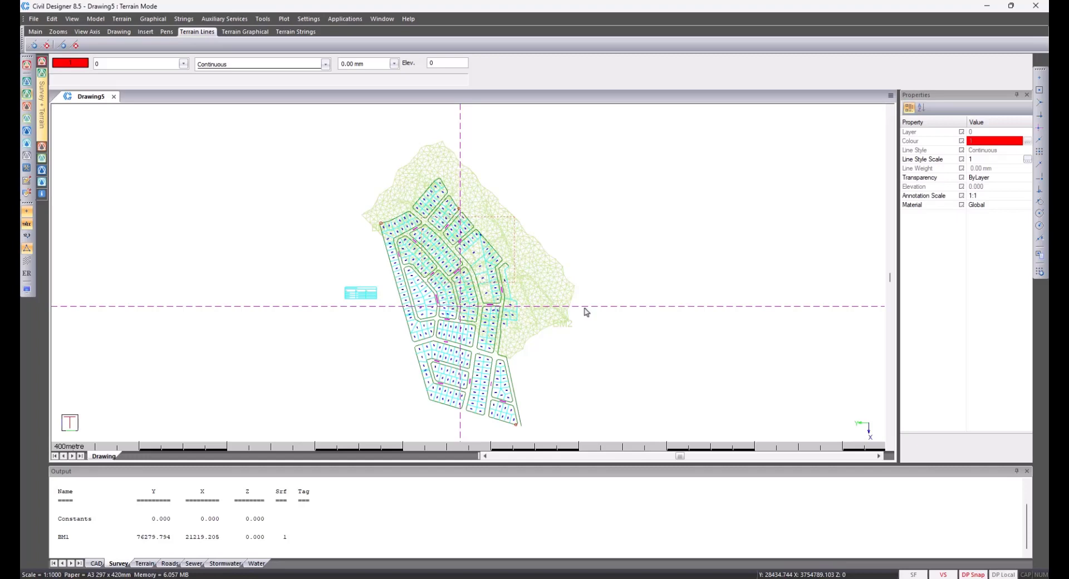
Return to CAD drawing mode and switch off the construction geometry lines.
click(27, 64)
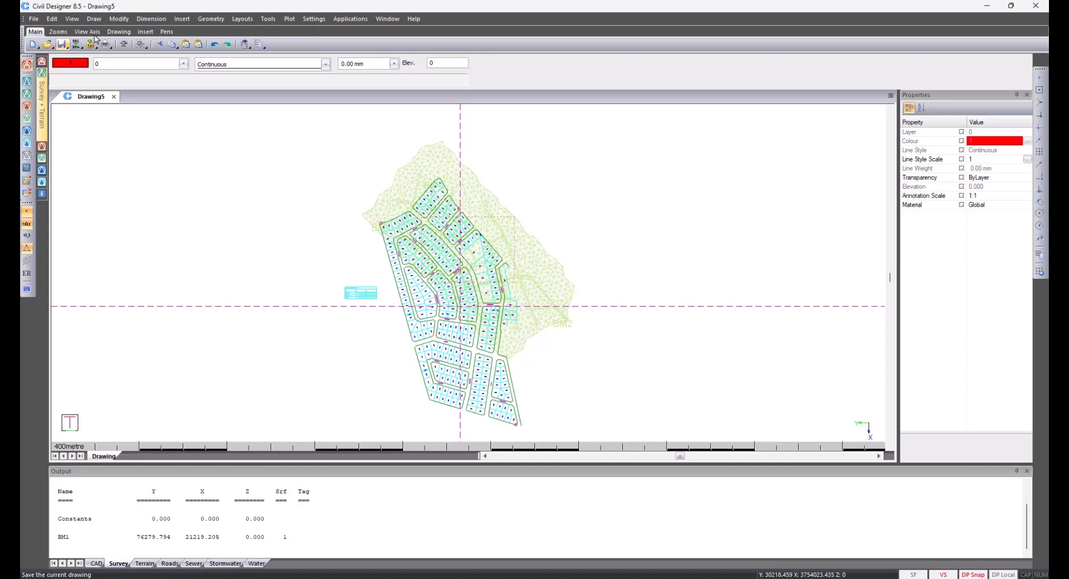
click(212, 19)
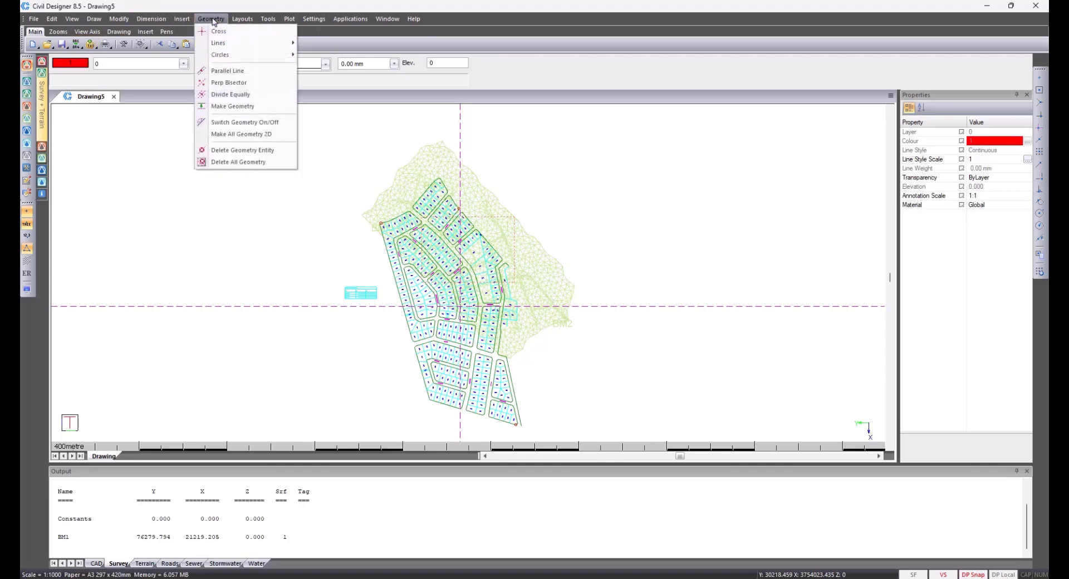
click(248, 123)
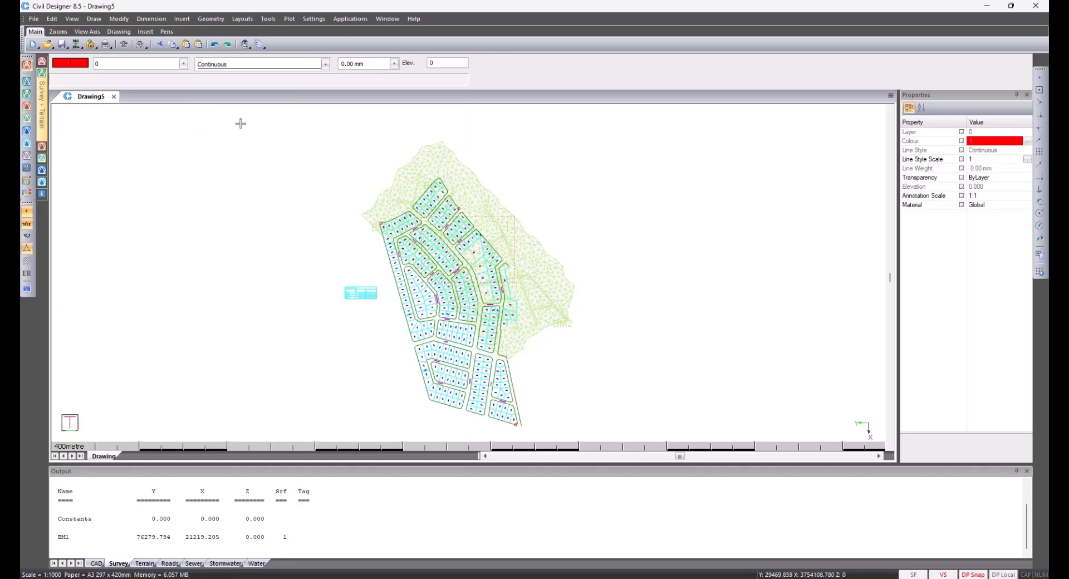
Activate Survey mode and start a group transformation based on common points, declining the use of own transformation parameters.
click(26, 82)
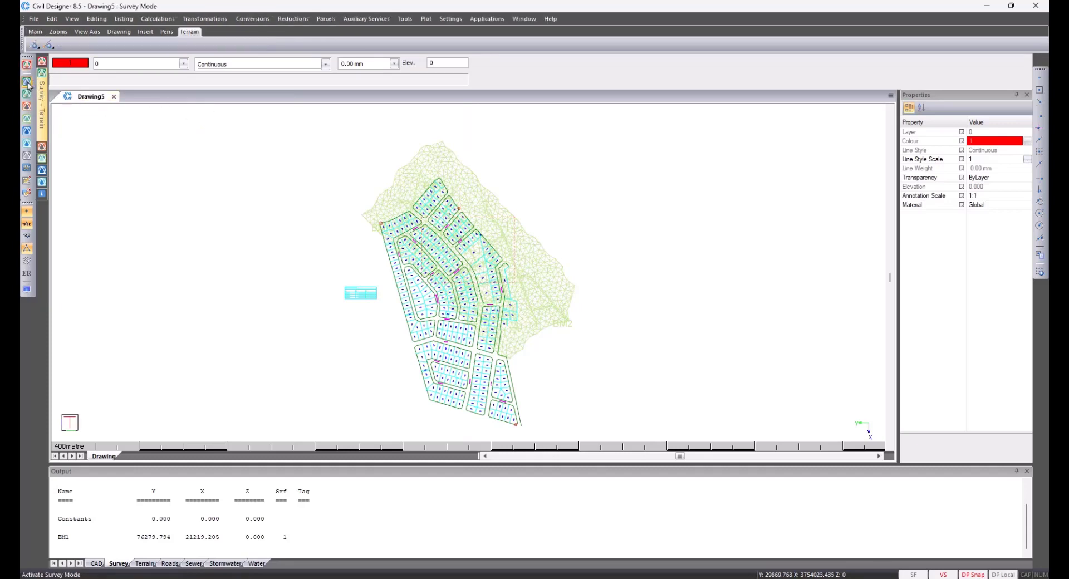
click(198, 24)
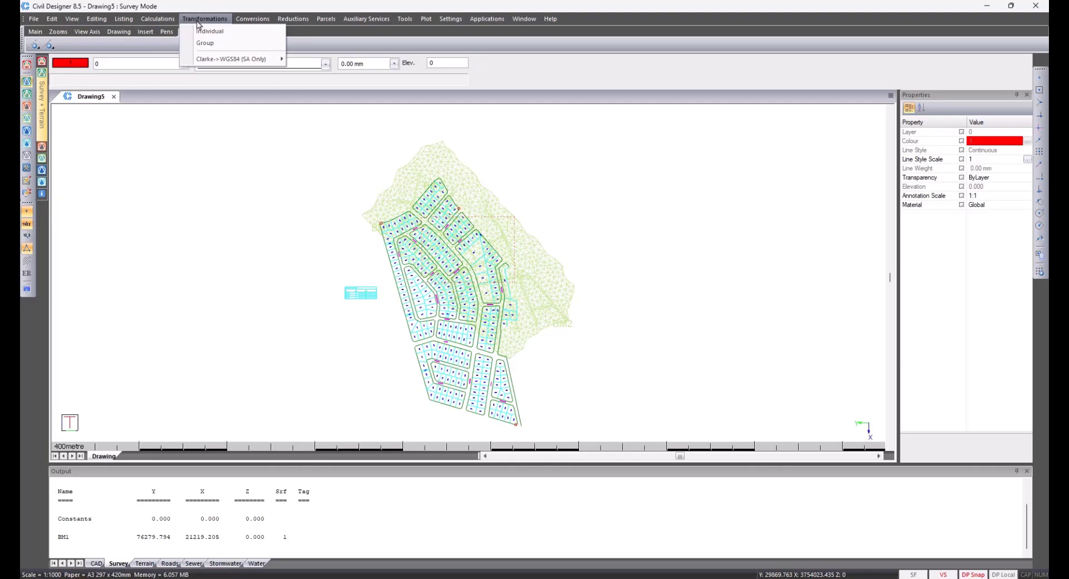
click(206, 44)
scroll(493, 275, up, 5)
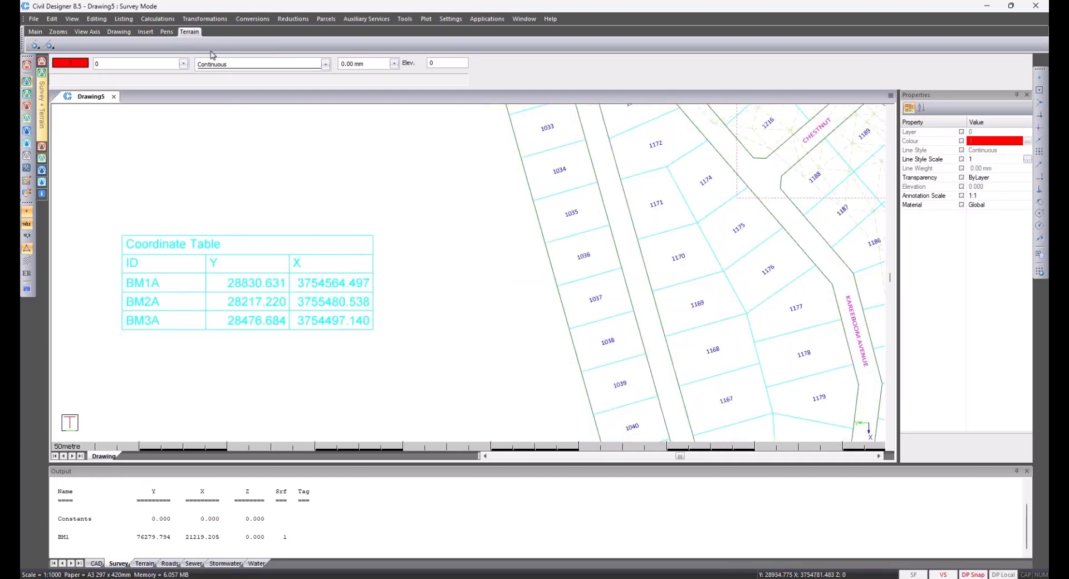
click(205, 19)
click(211, 46)
click(622, 348)
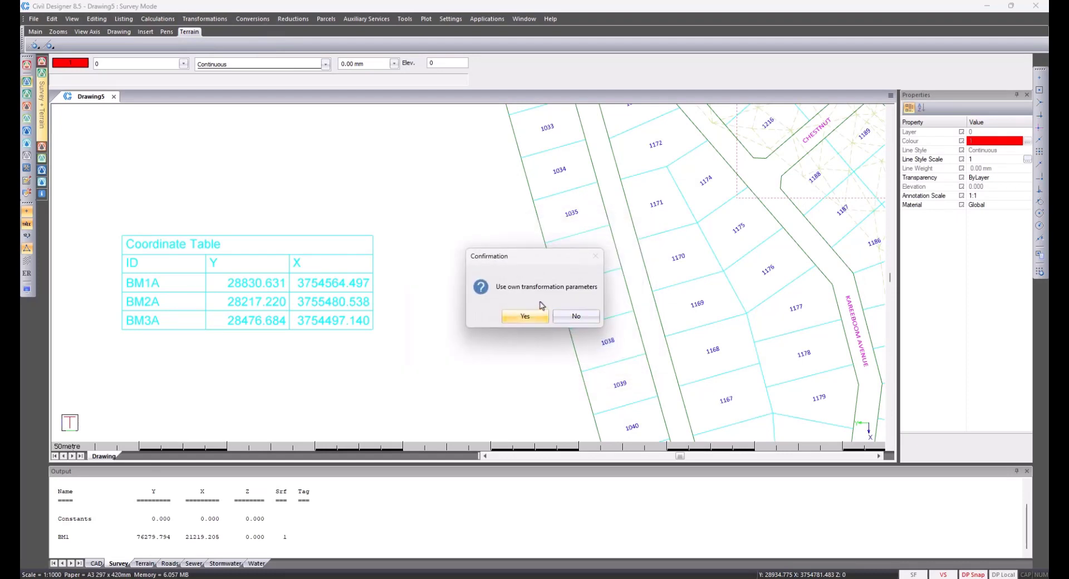
click(577, 317)
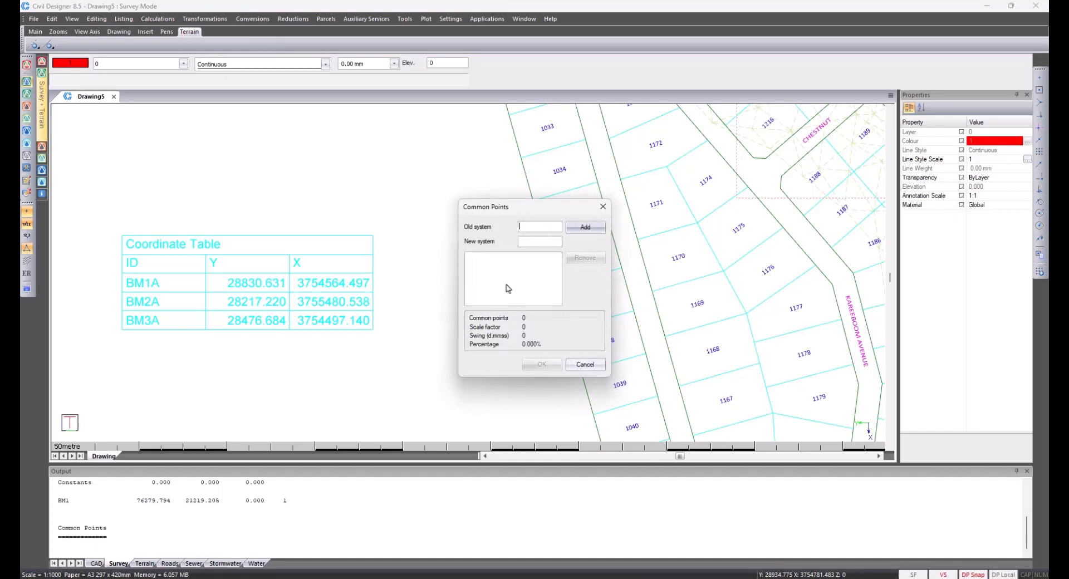
Add the common point pair BM1 and BM1A, giving BM1A the coordinates Y 28830.631 and X 3754564.497.
text(BM1)
click(527, 241)
text(BM)
click(585, 228)
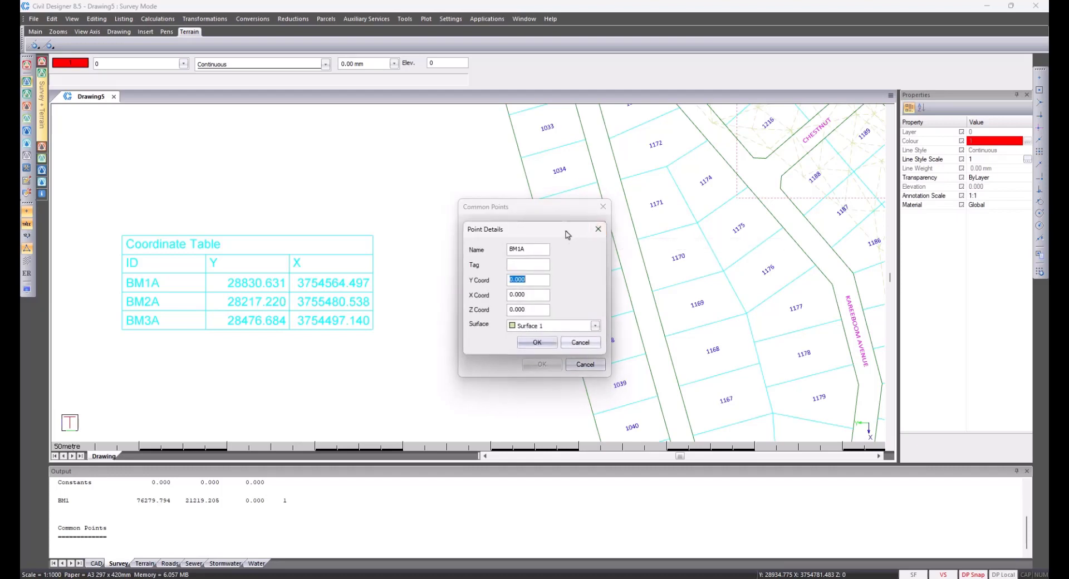
drag(567, 234, 518, 297)
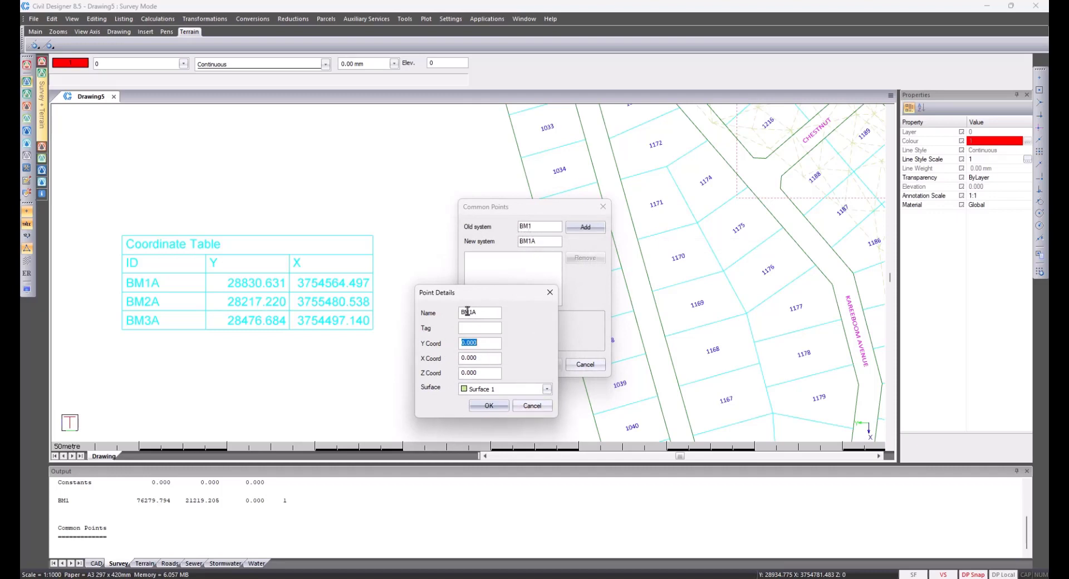
drag(473, 301, 286, 311)
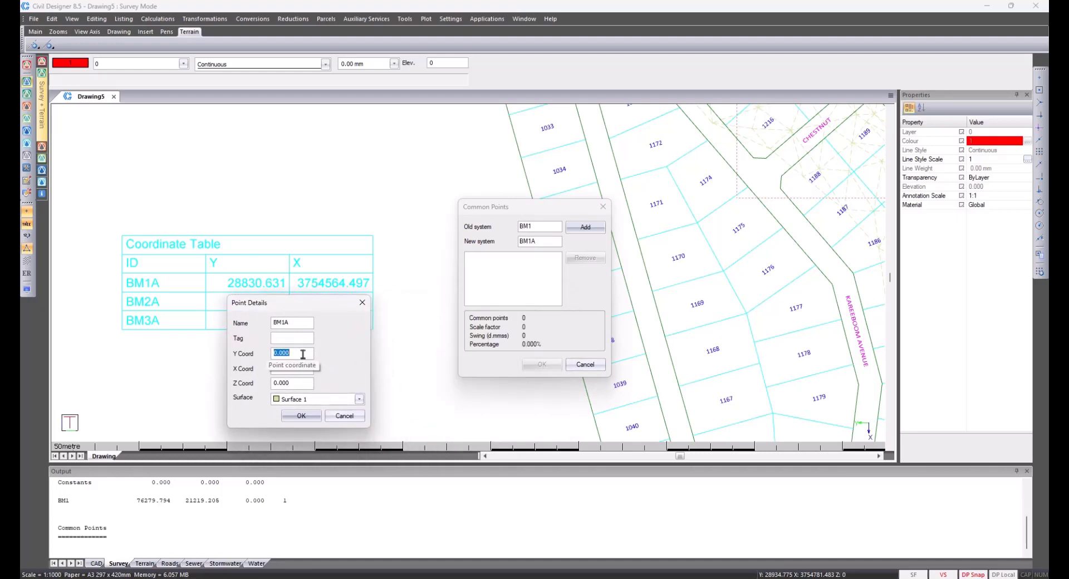
text(2)
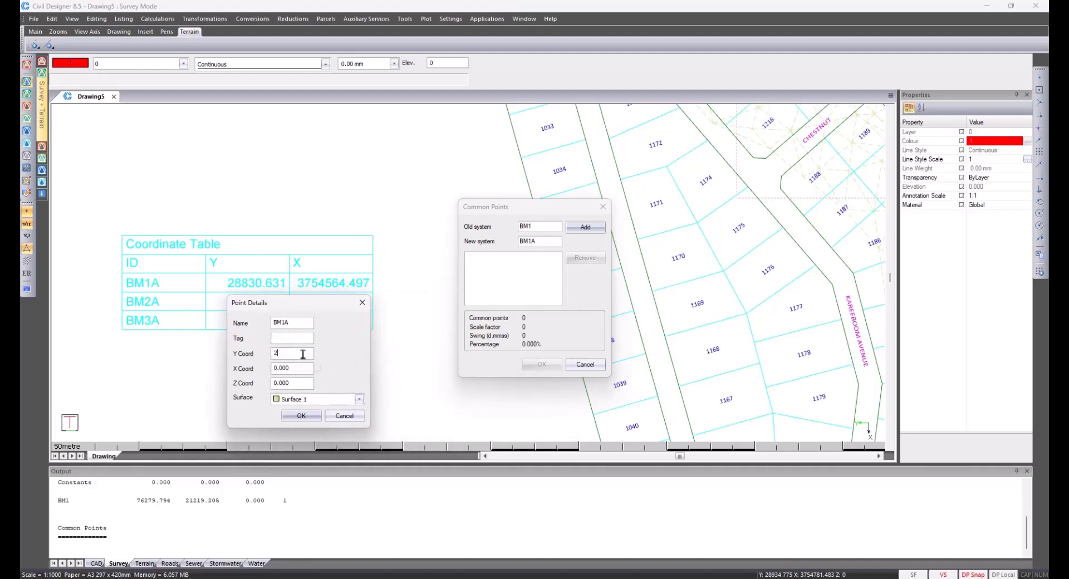
text(8830.631)
key(Tab)
text(3754564.497)
click(301, 416)
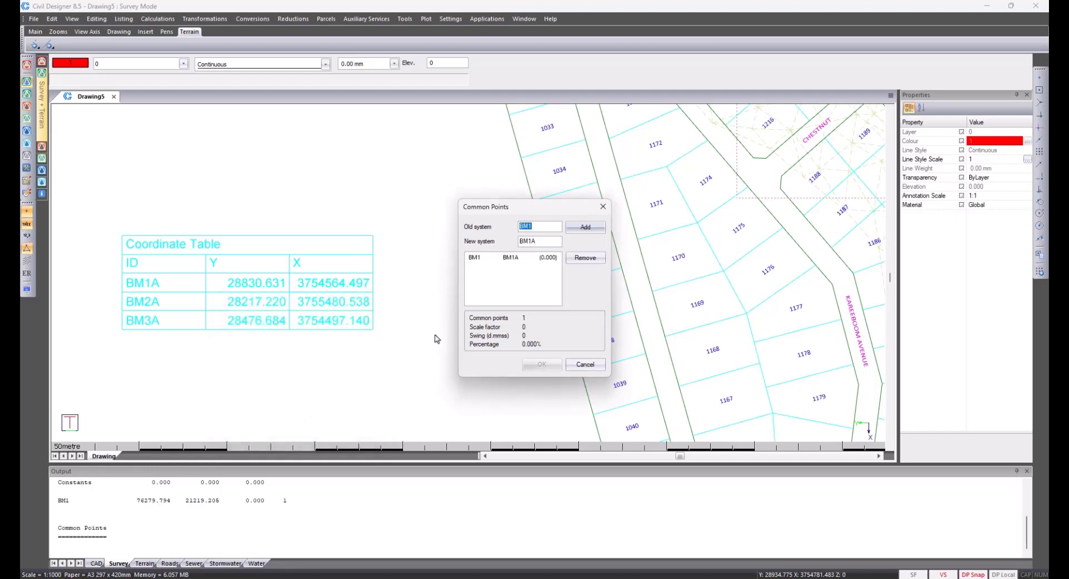
Add the common point pair BM2 and BM2A, giving BM2A the coordinates Y 28217.22 and X 3755480.538.
click(539, 228)
text(2)
text(2A)
click(580, 228)
drag(546, 232, 309, 325)
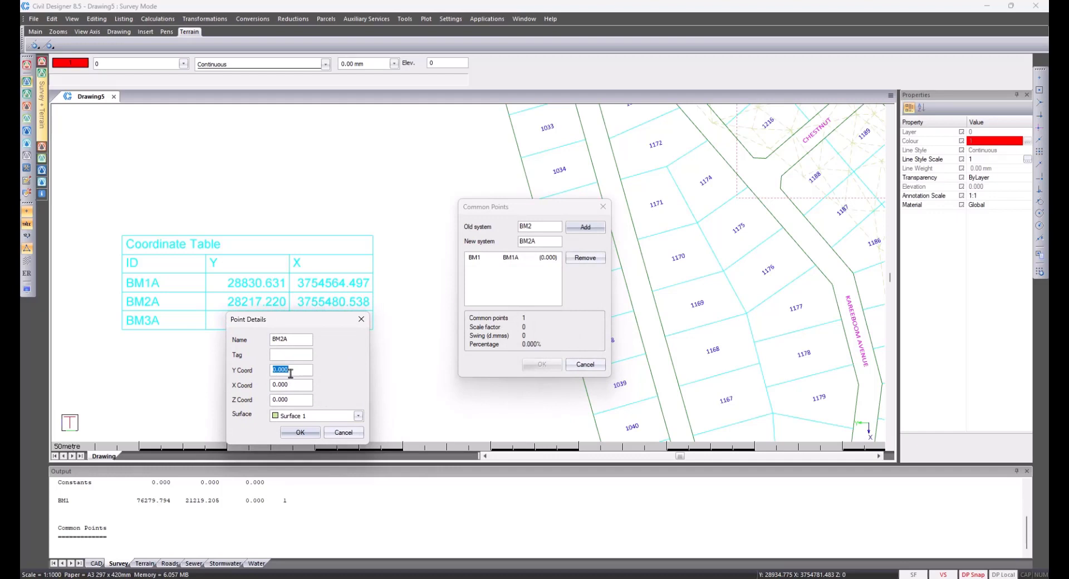
text(28217.22)
double_click(297, 385)
text(3755480.538)
click(299, 432)
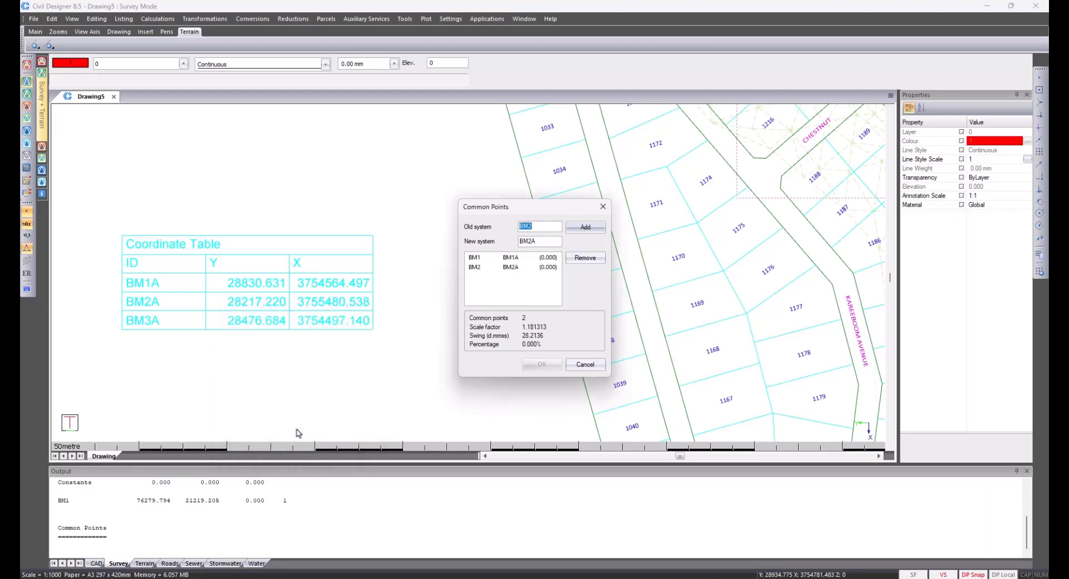
Add the common point pair BM3 and BM3A, giving BM3A the coordinates Y 28476.684 and X 3754497.14.
click(535, 227)
key(BackSpace)
text(3)
click(589, 230)
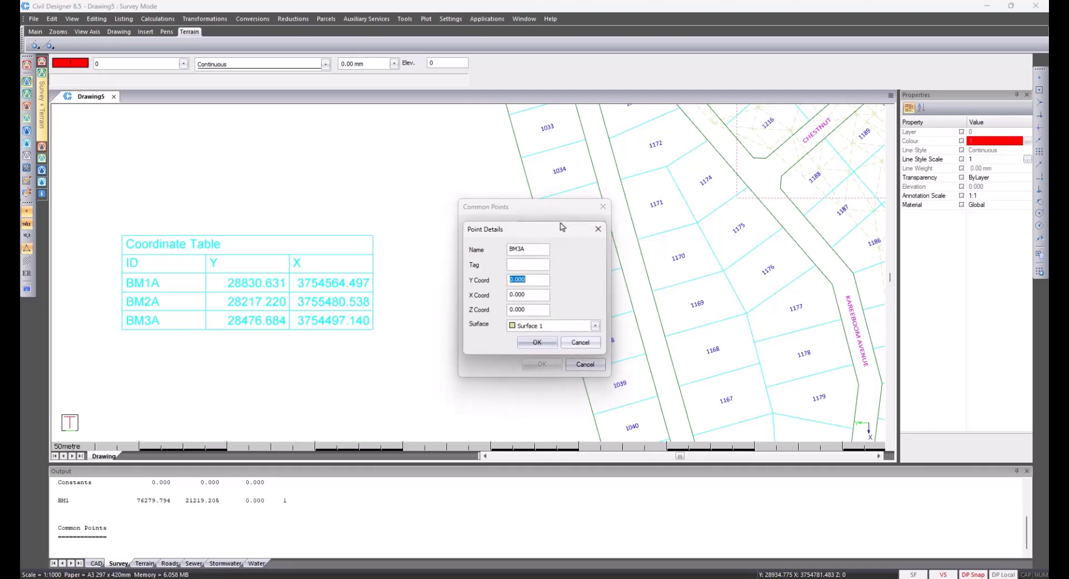
drag(564, 232, 289, 339)
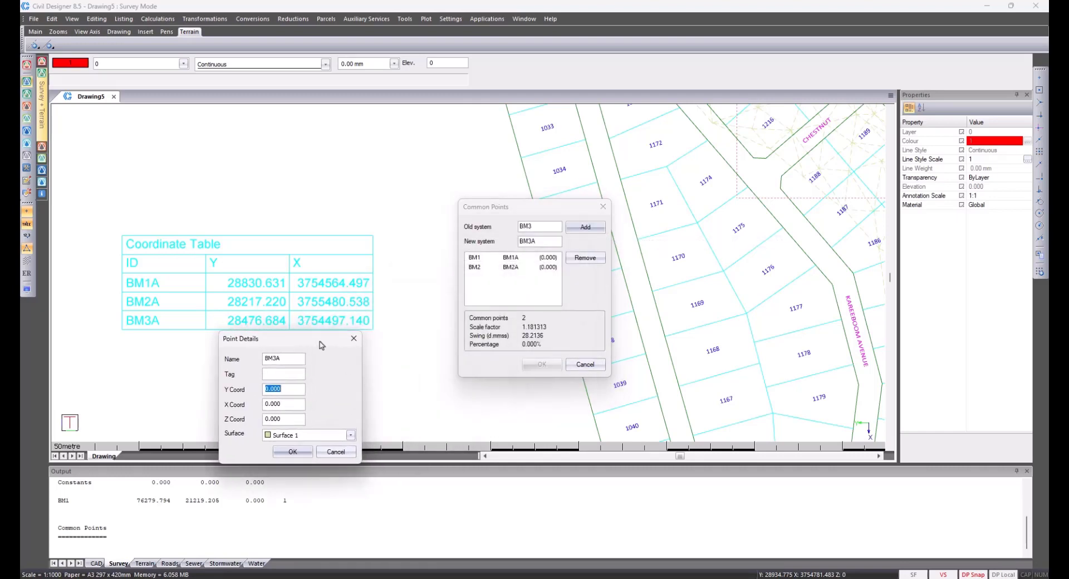
text(28476.684)
click(284, 405)
text(3754497.14)
click(292, 453)
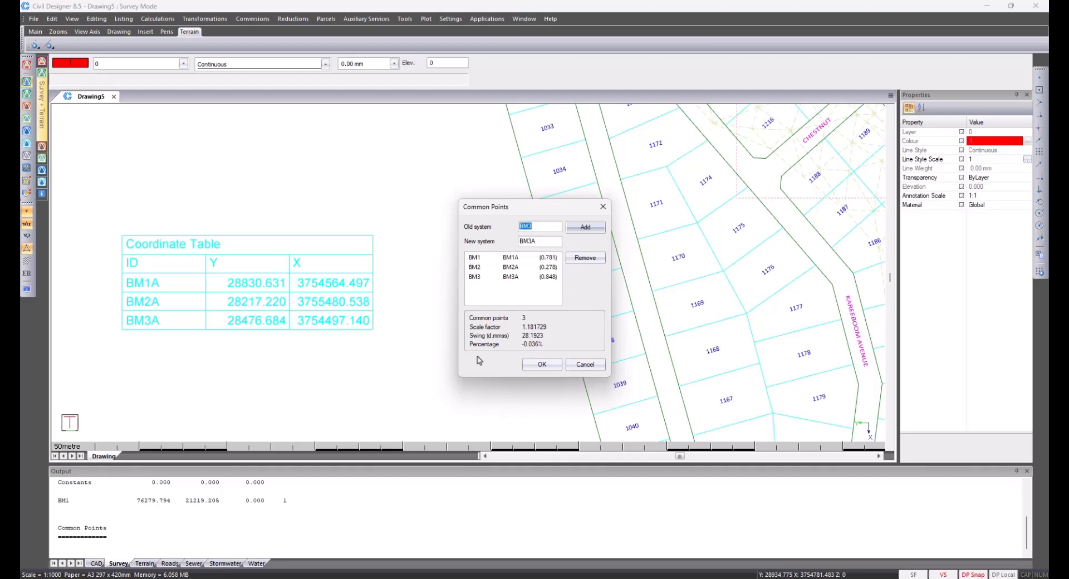
Accept the three common points with the calculated scale and swing, without saving the transformation parameters.
click(540, 365)
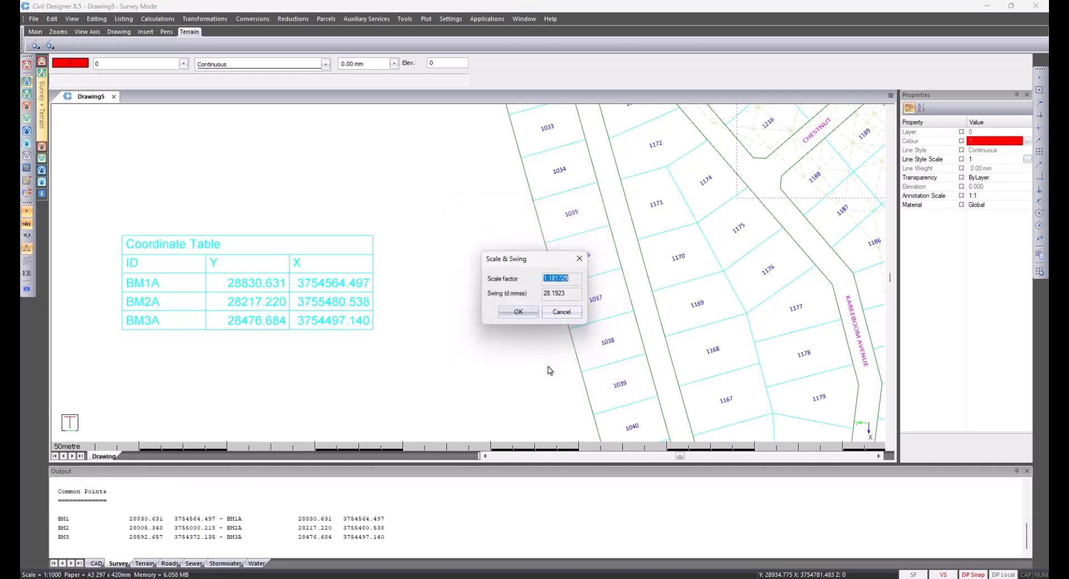
click(514, 313)
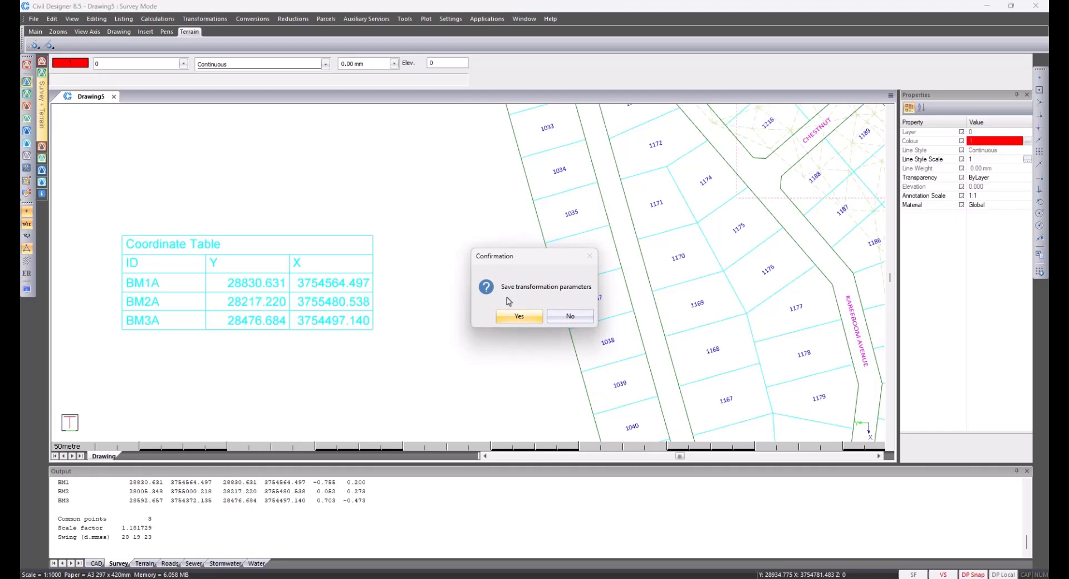
click(561, 319)
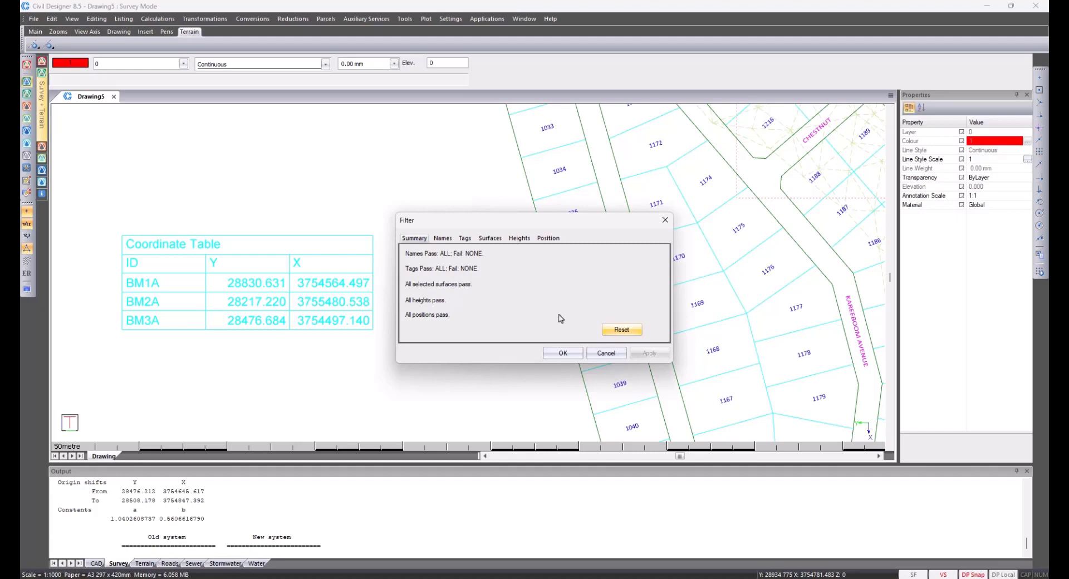
Transform all points with the unrestricted filter and store them in the existing CSV file Transformed Surface, overwriting it.
click(567, 354)
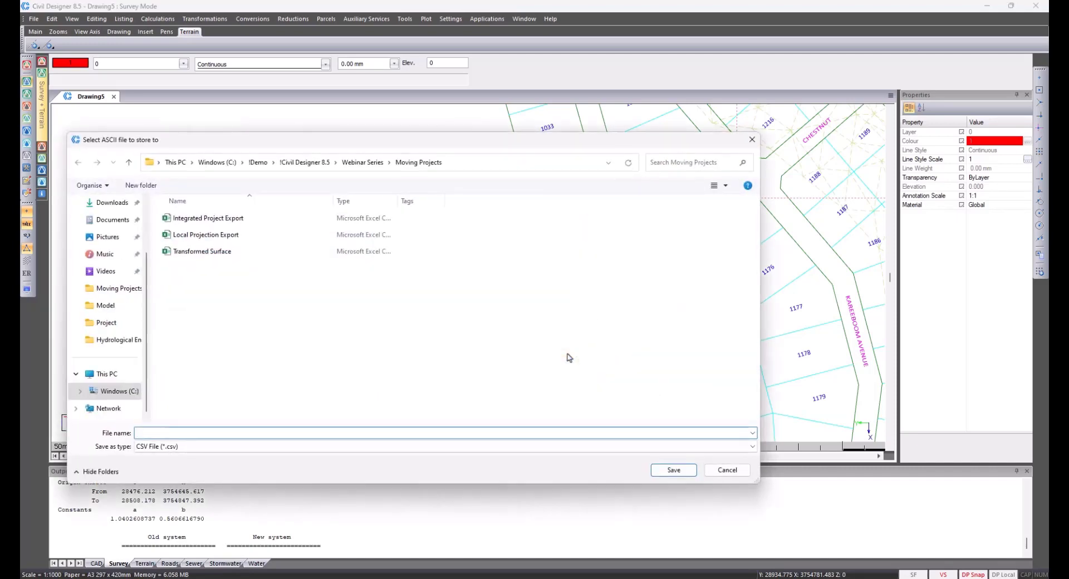
double_click(256, 252)
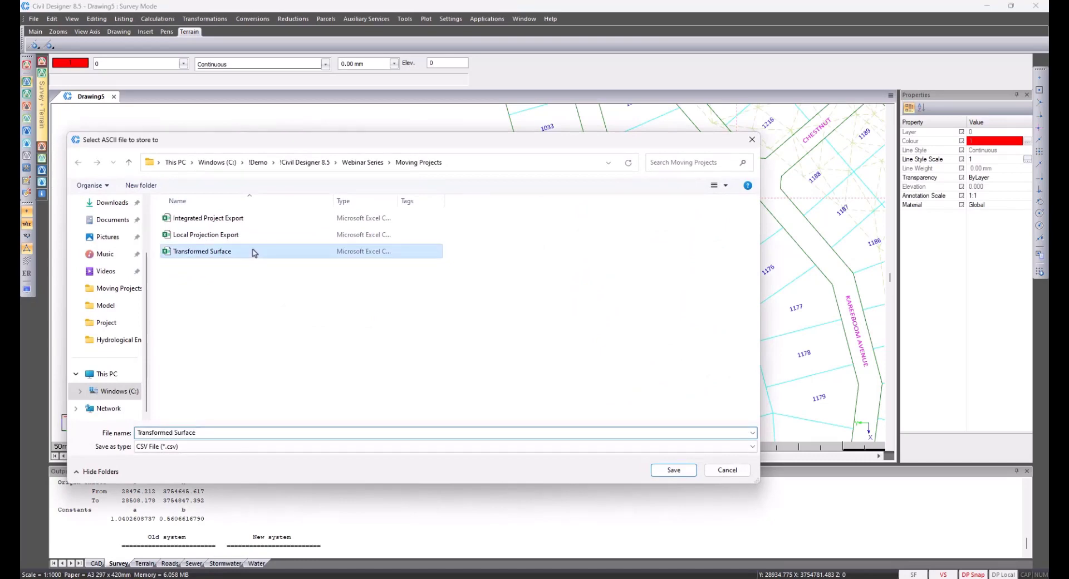
click(558, 295)
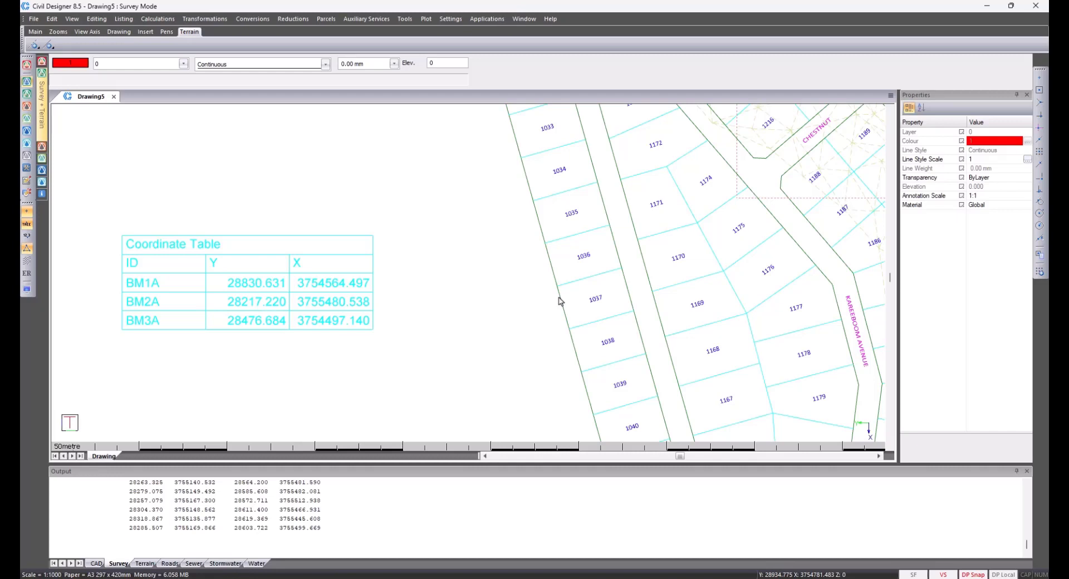
Hide Surface 1 through the terrain surface display settings.
scroll(377, 295, down, 5)
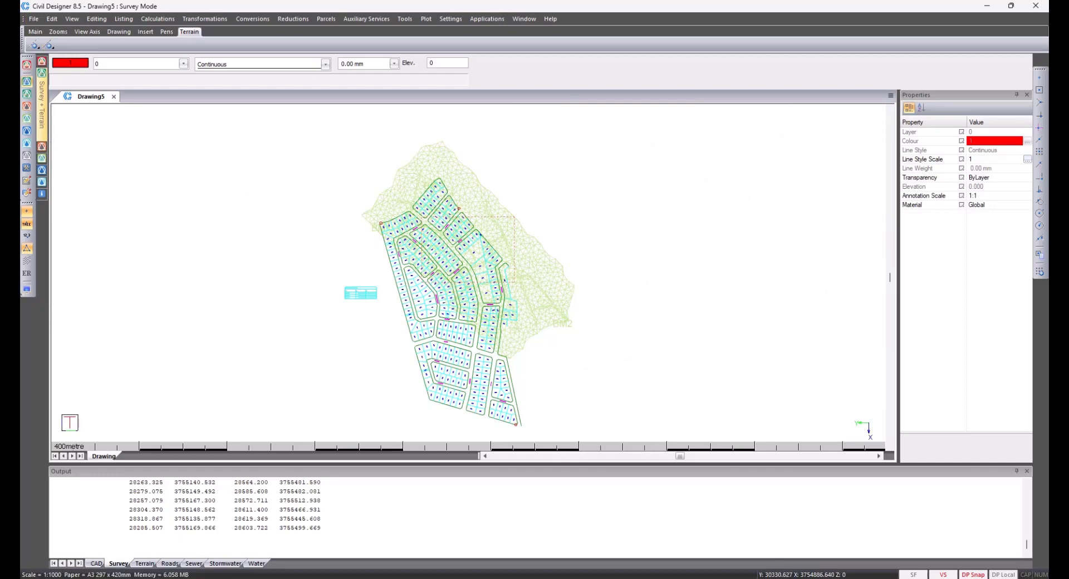
click(26, 289)
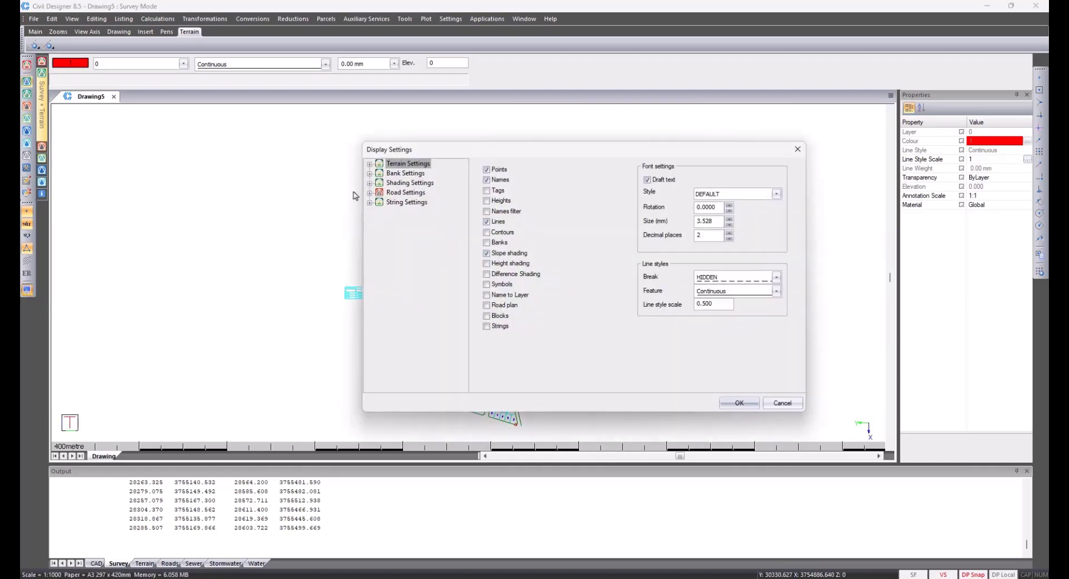
click(370, 164)
click(408, 182)
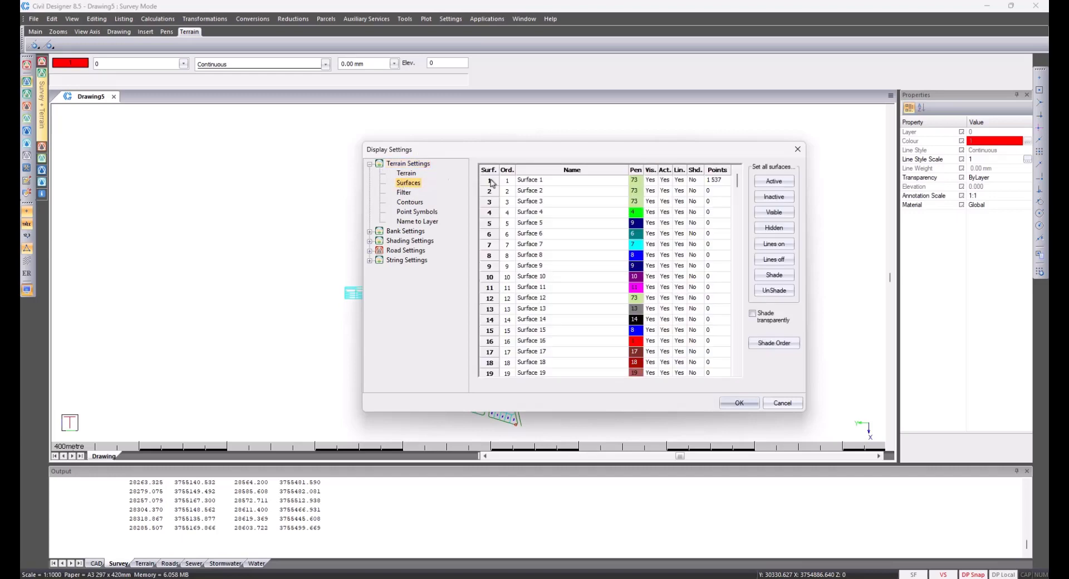
click(650, 180)
click(737, 402)
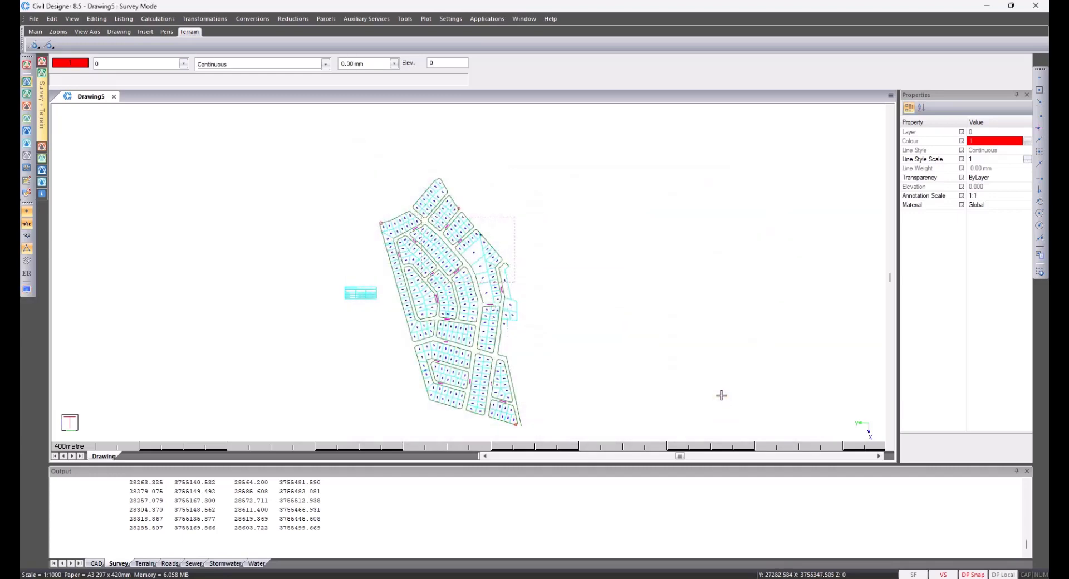
Start an ASCII YXZ import of Transformed Surface as a comma delimited file and proceed to the column assignment.
click(34, 18)
mouse_move(78, 195)
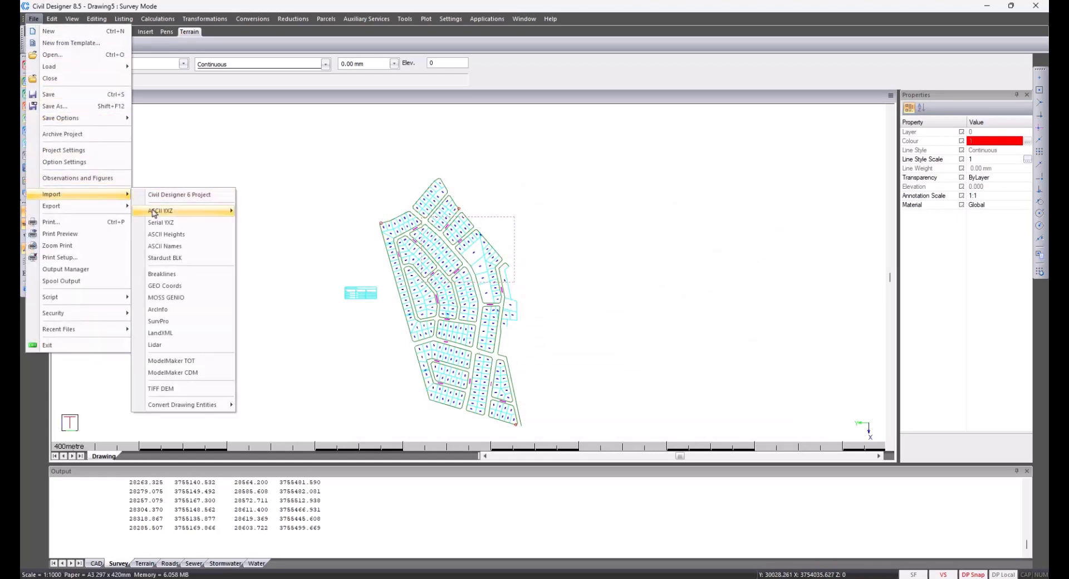
mouse_move(158, 211)
click(268, 214)
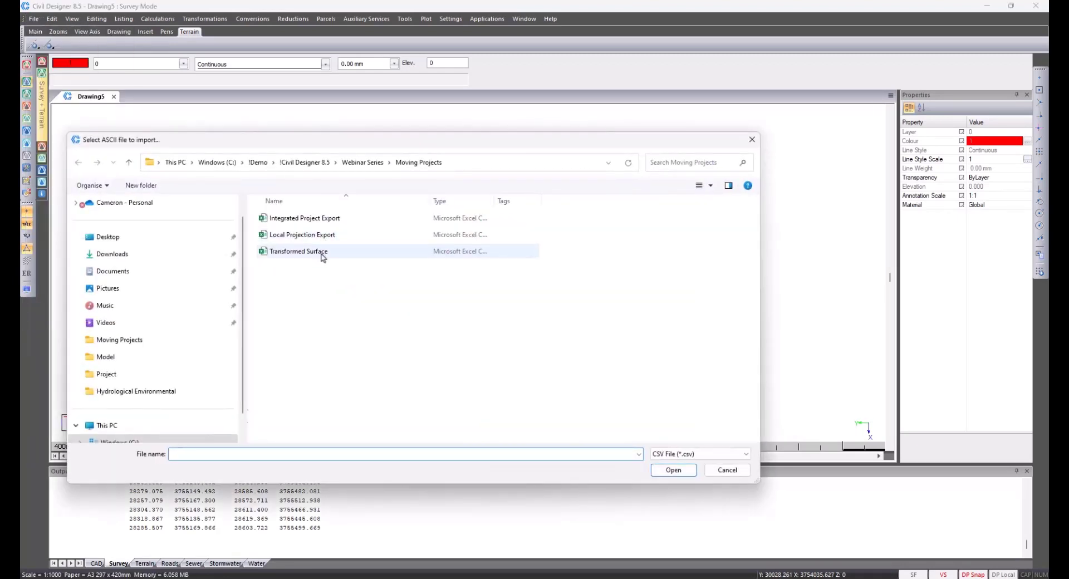
double_click(321, 254)
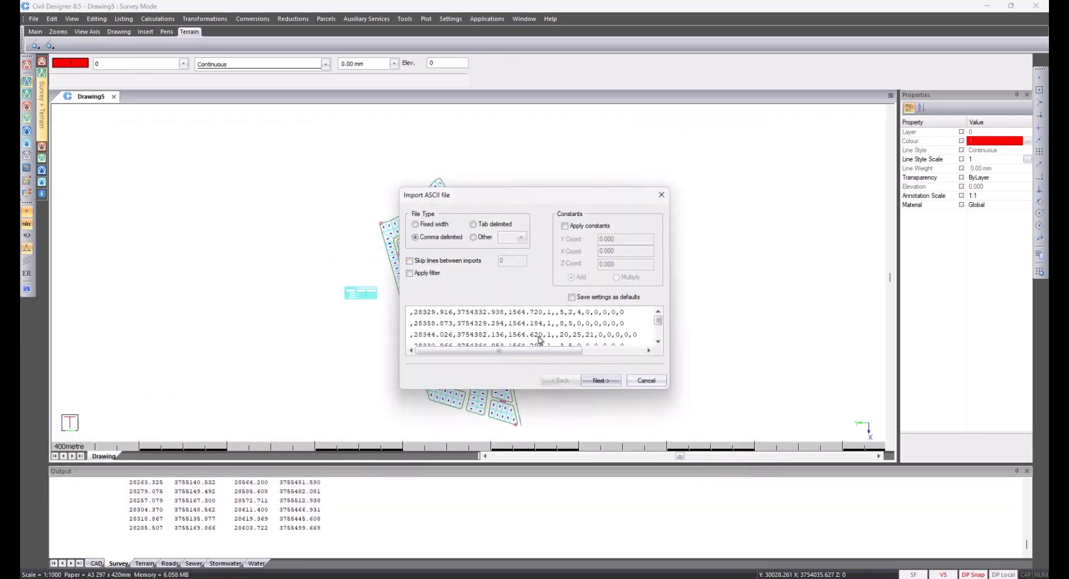
click(607, 382)
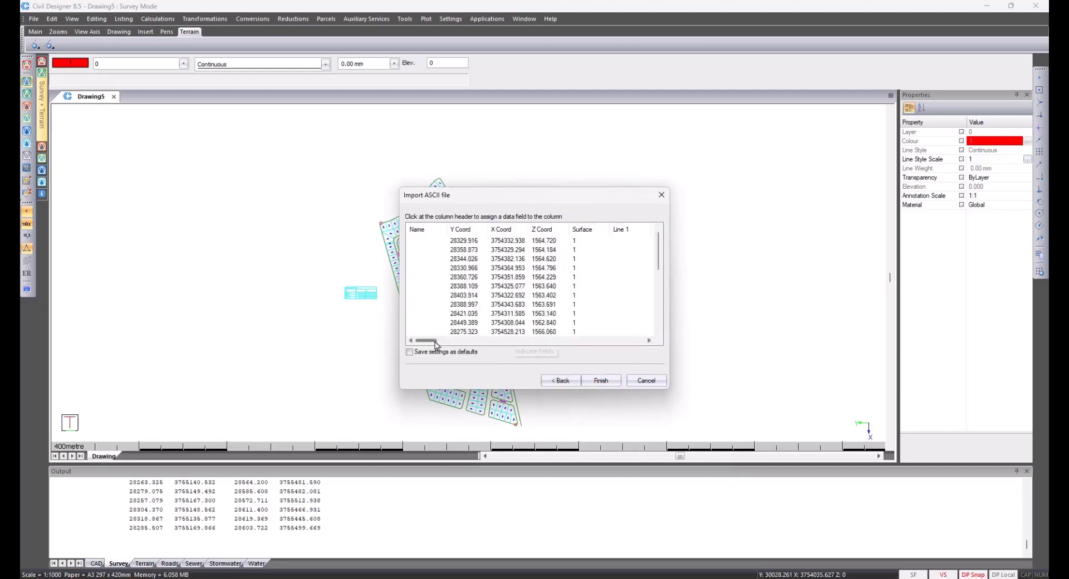
Ignore the empty column after Surface and assign the four columns following it to Line 1, Line 2, Line 3 and Line 4.
drag(436, 341, 451, 344)
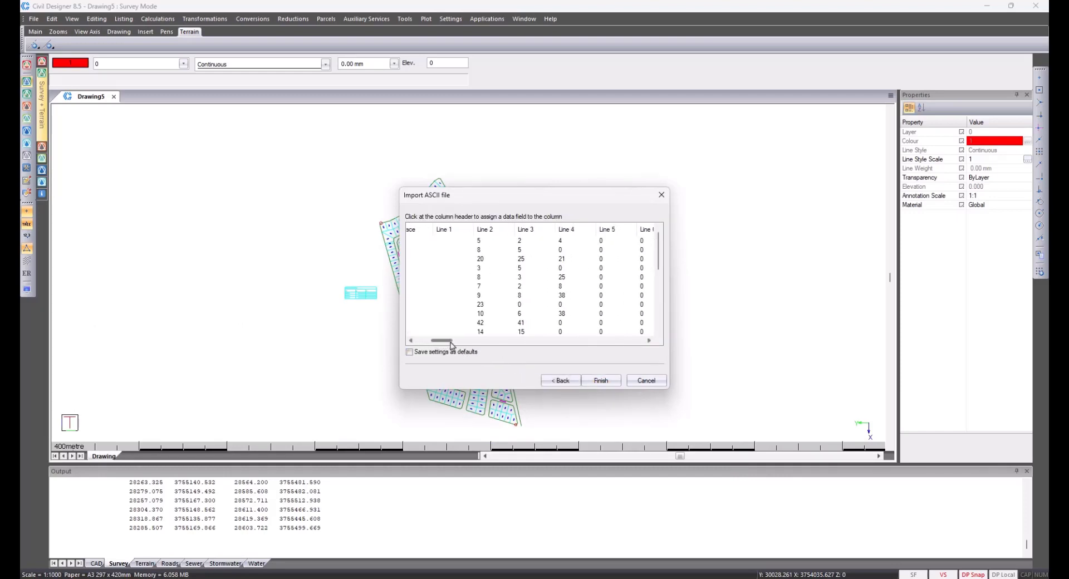
click(461, 229)
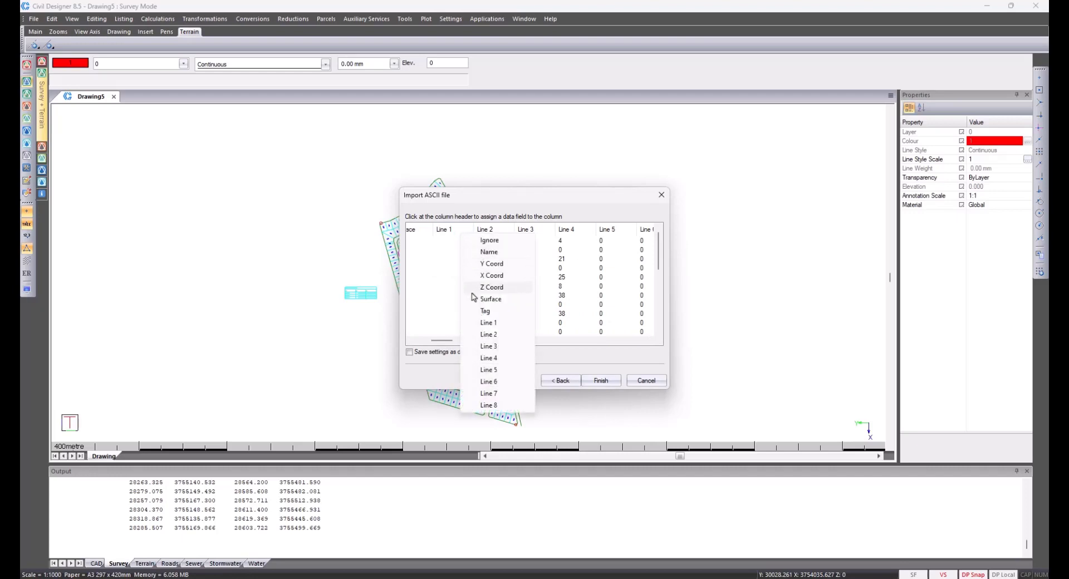
click(487, 240)
click(494, 231)
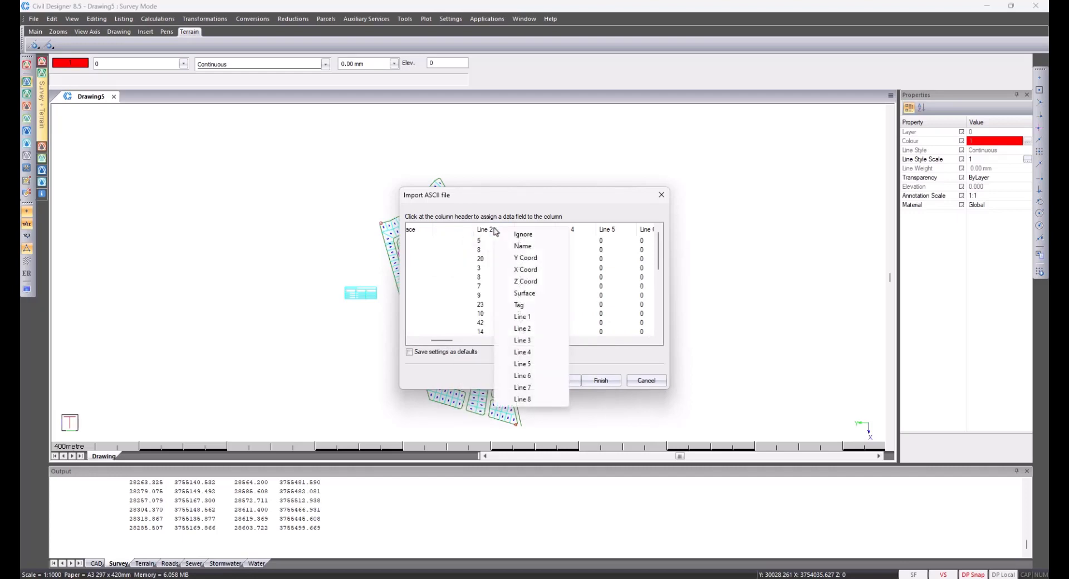
click(522, 316)
click(528, 234)
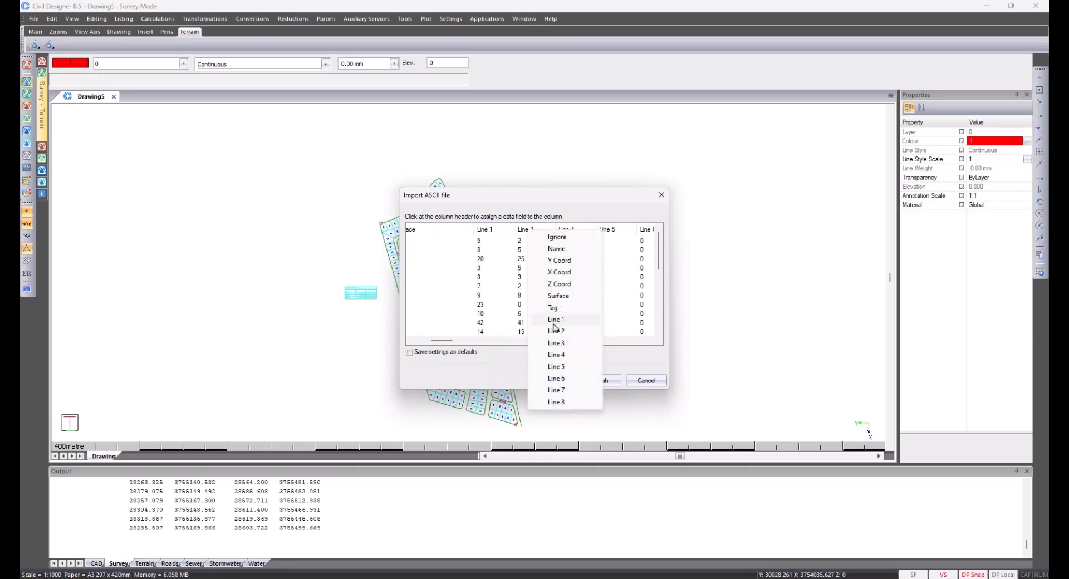
click(579, 328)
click(577, 239)
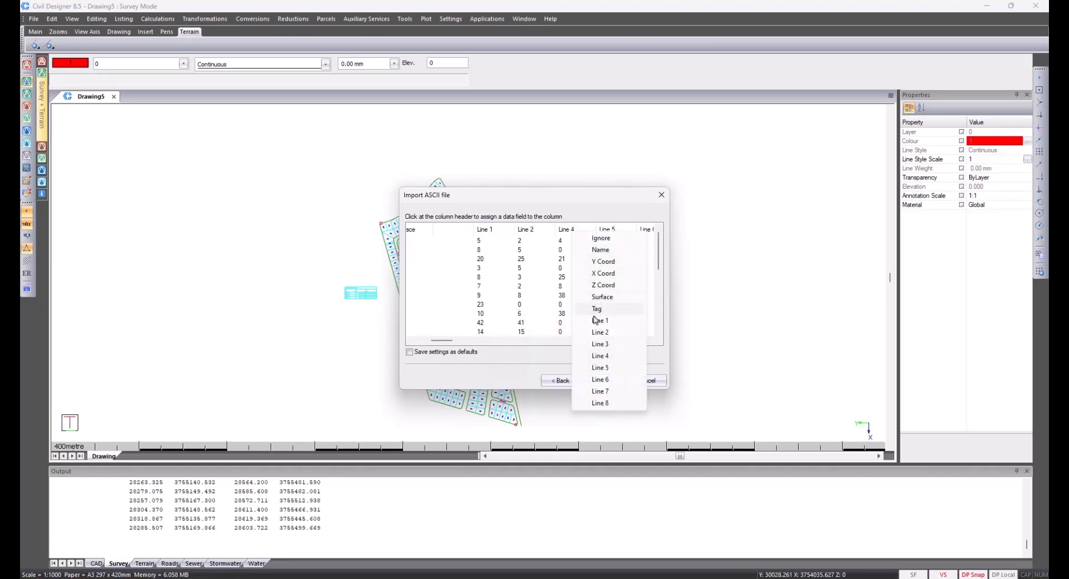
click(600, 344)
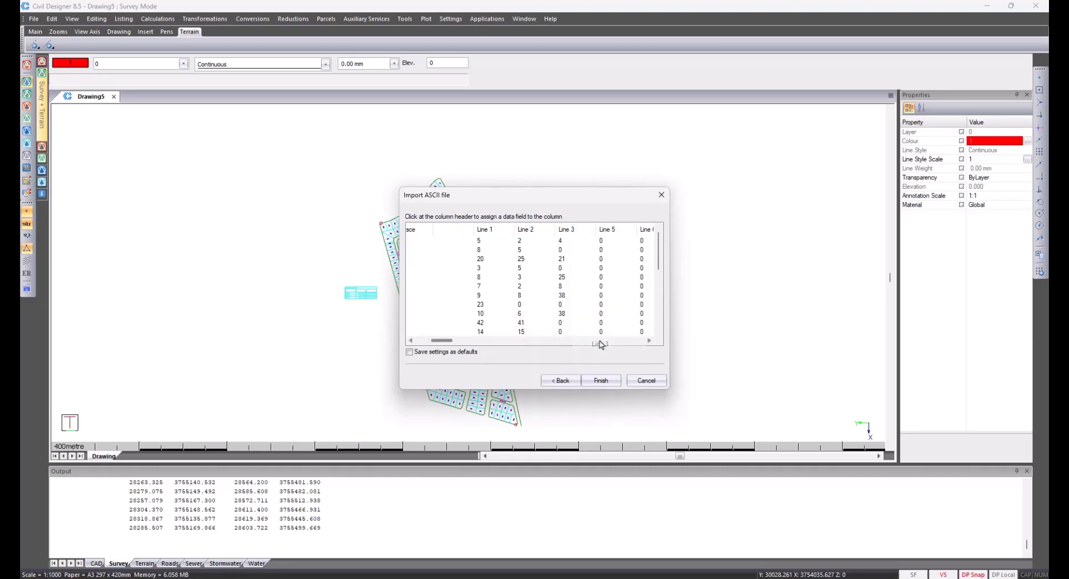
click(606, 233)
click(630, 354)
Assign the remaining four columns of zeros after Line 4 to Line 5, Line 6, Line 7 and Line 8.
drag(449, 341, 466, 343)
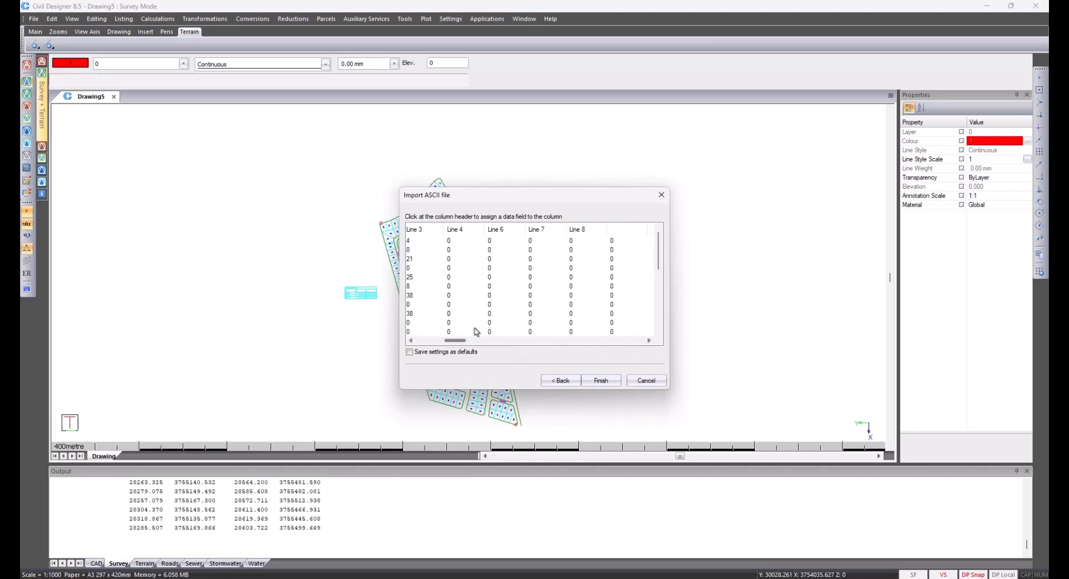
click(499, 235)
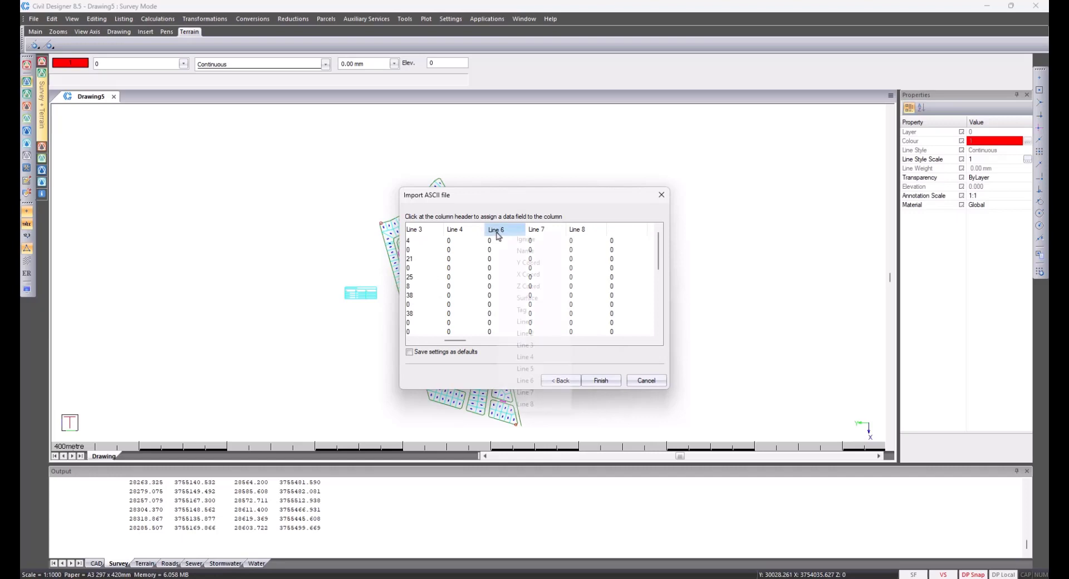
click(525, 369)
click(542, 232)
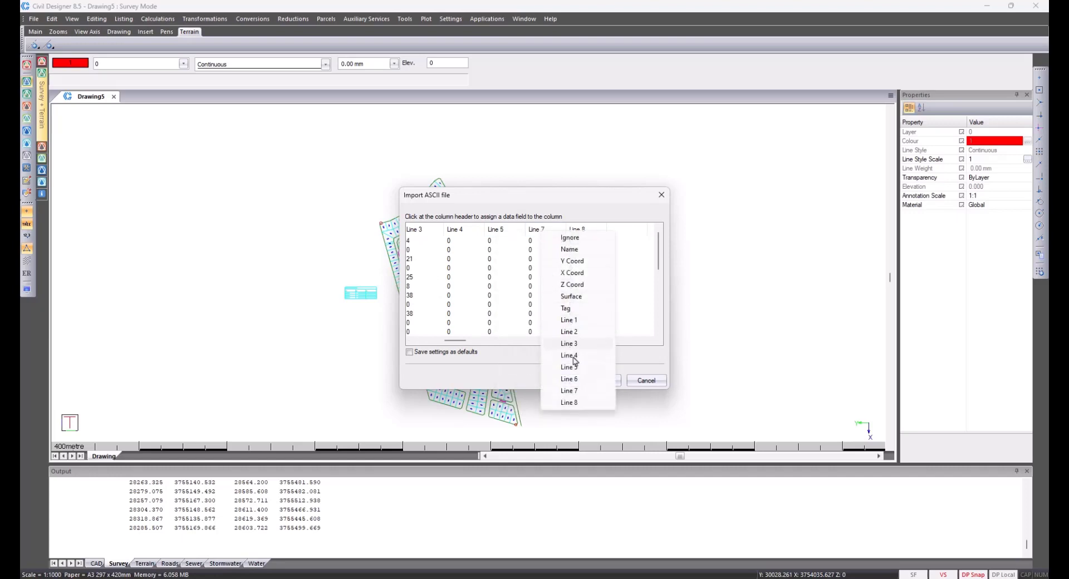
click(577, 380)
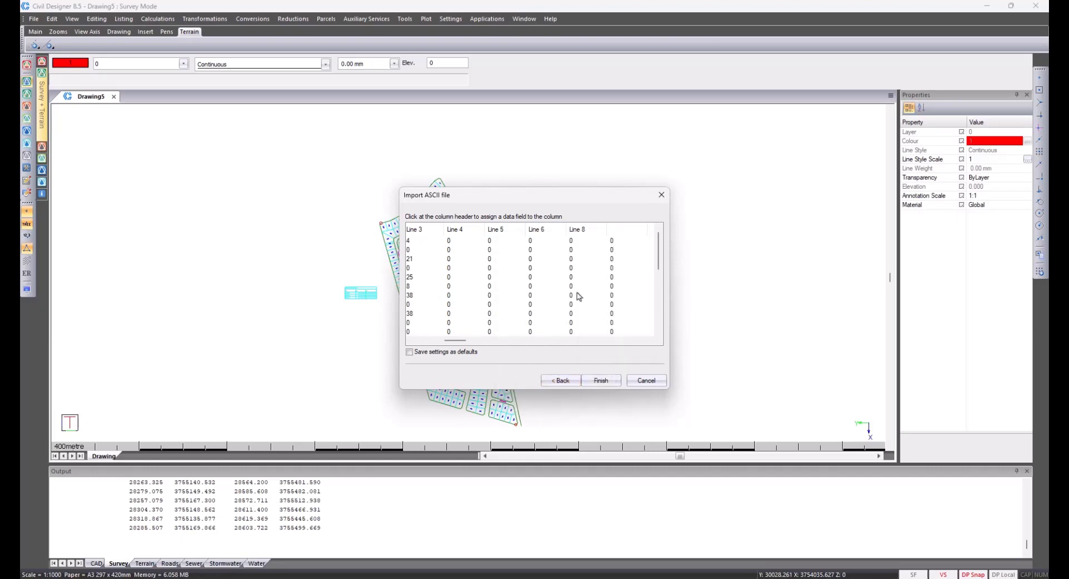
click(584, 233)
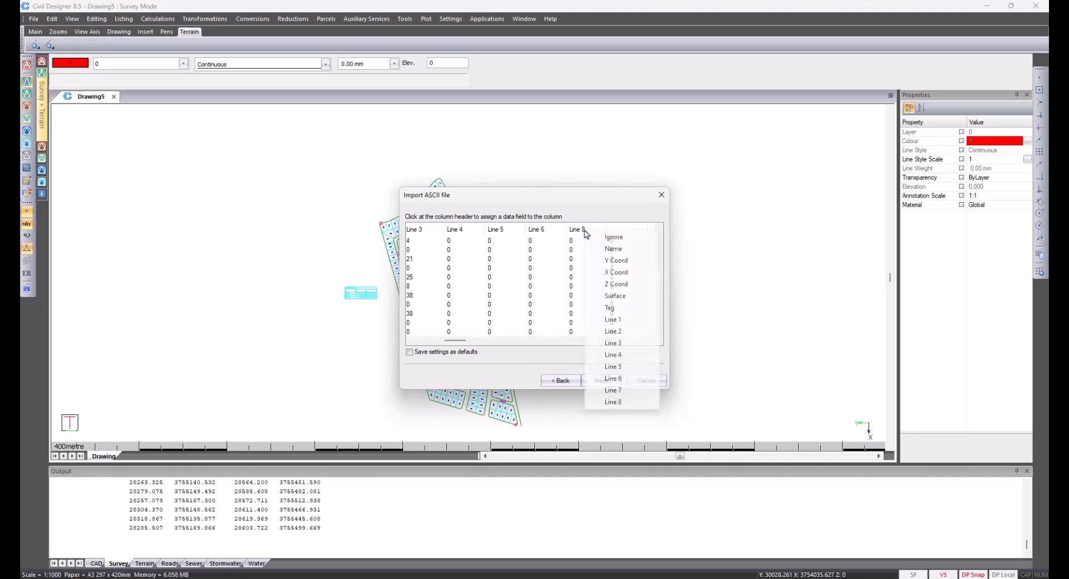
click(612, 390)
click(629, 231)
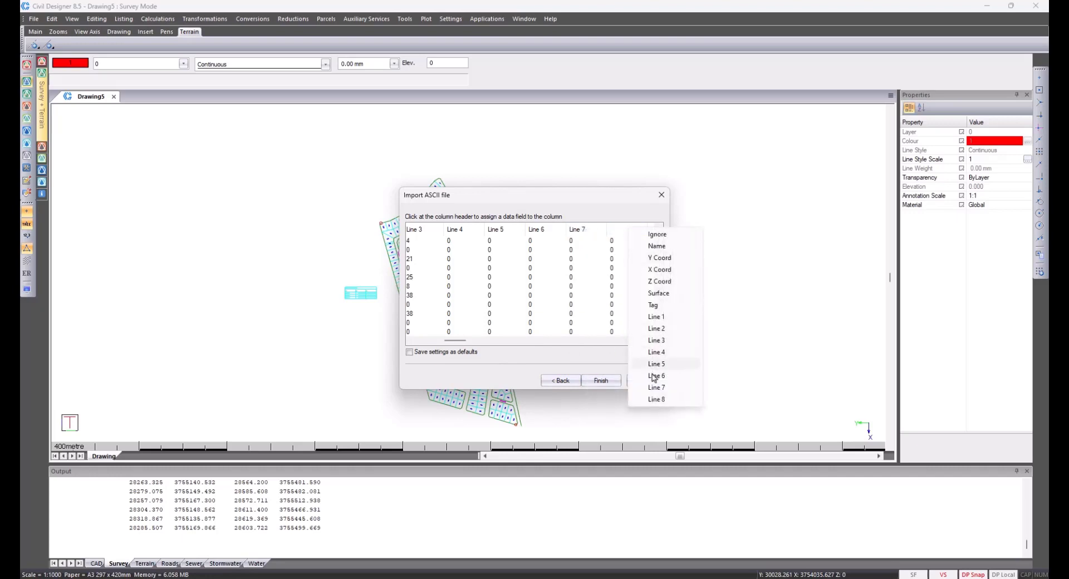
click(658, 401)
Finish the ASCII import, accepting the data ranges and sending the found Surface 1 to Surface 2 as its destination.
drag(462, 341, 475, 341)
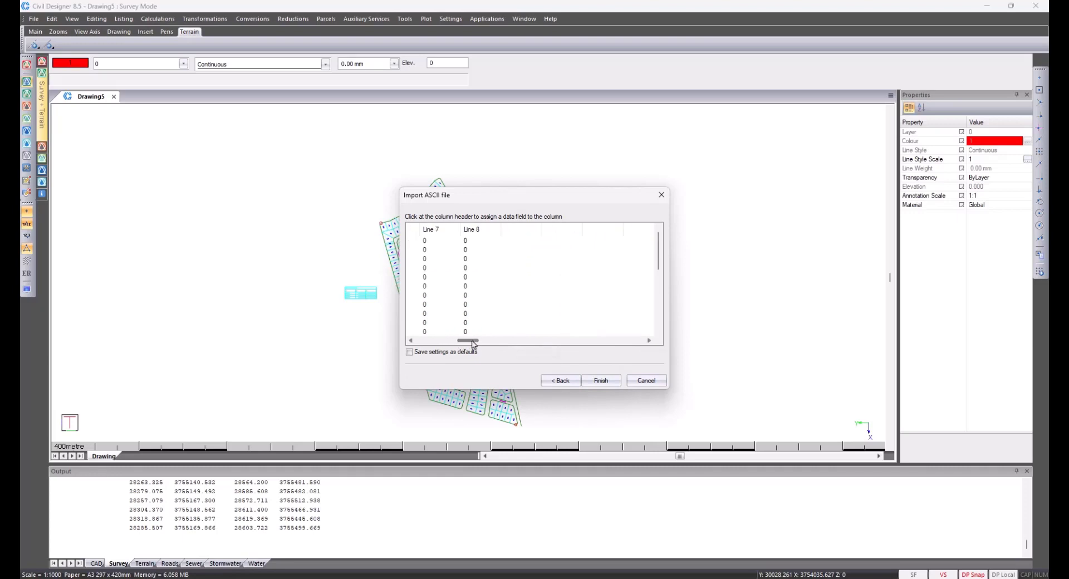
click(592, 380)
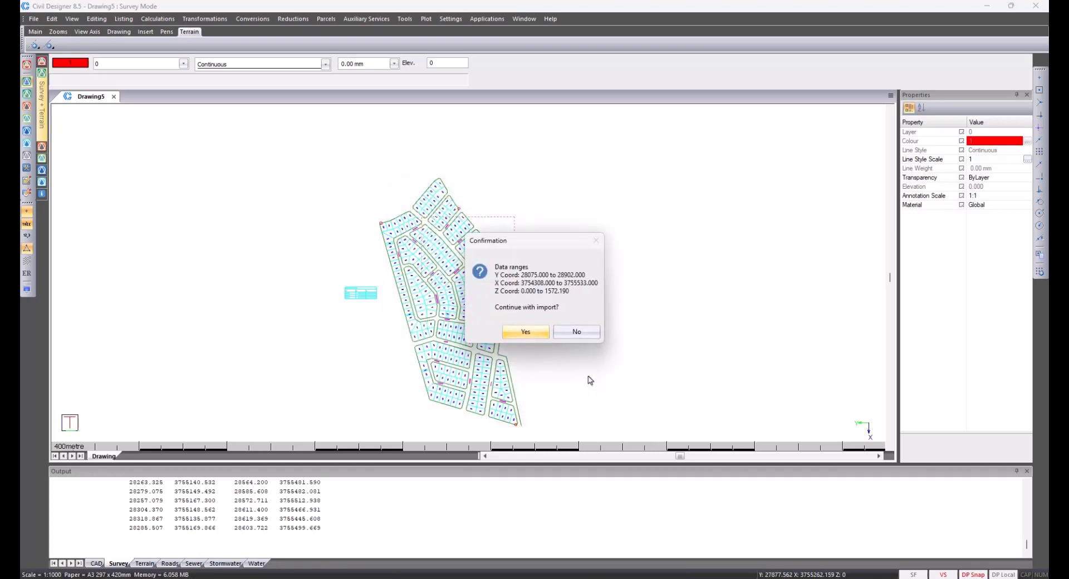
click(526, 332)
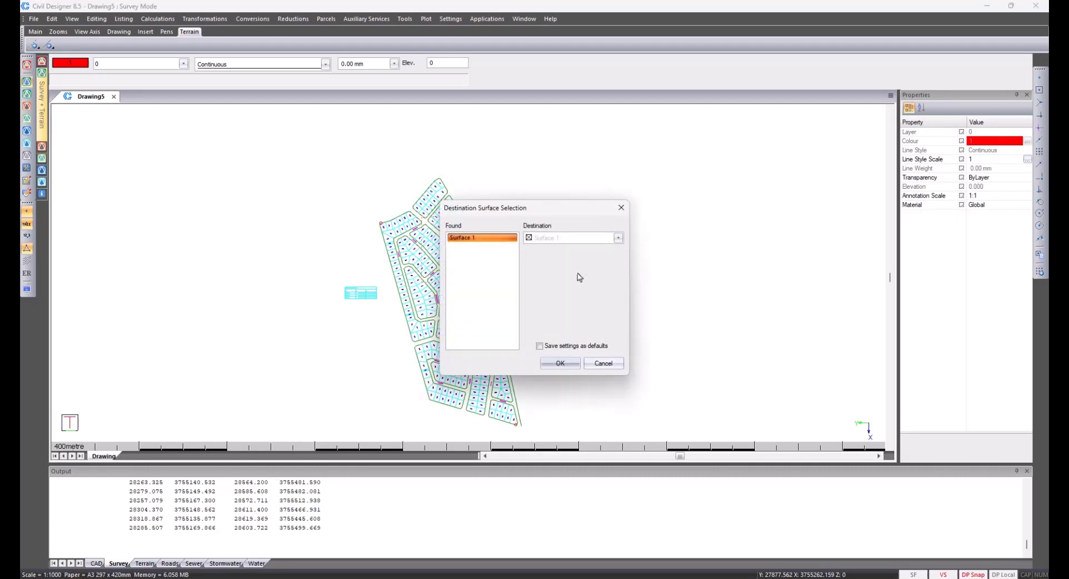
click(585, 240)
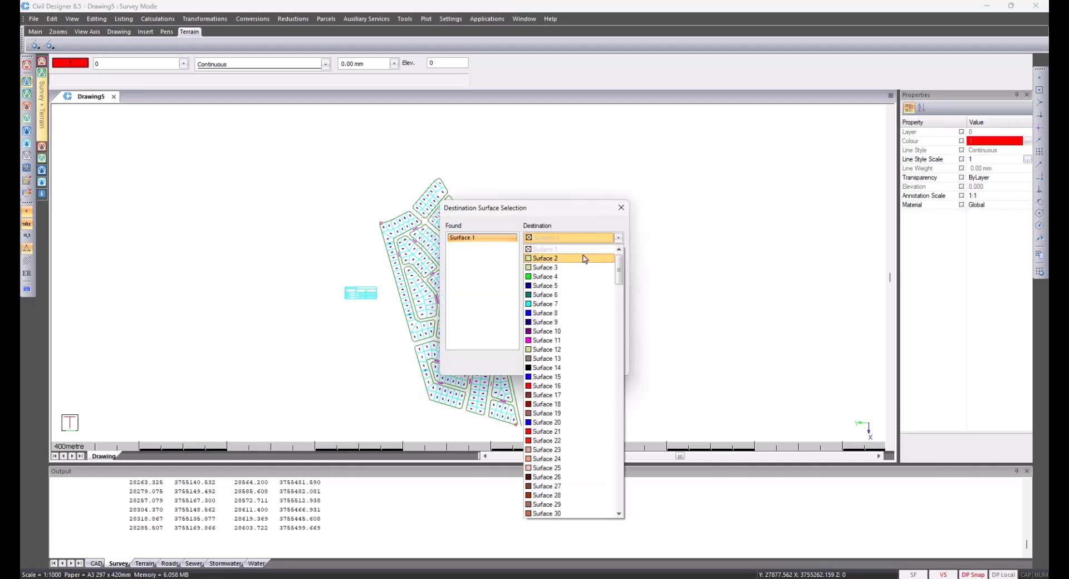
click(584, 259)
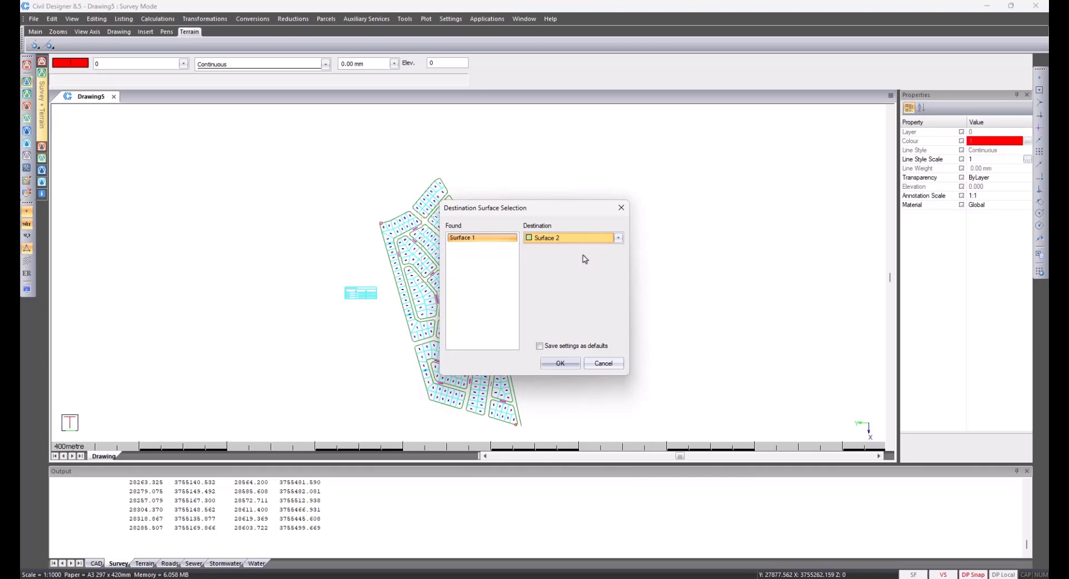
click(568, 361)
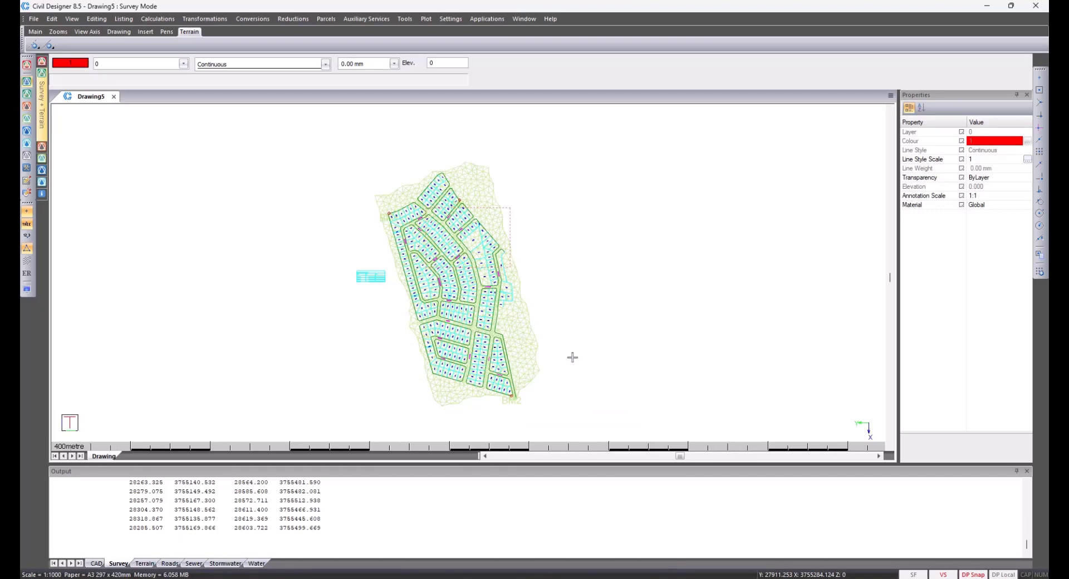